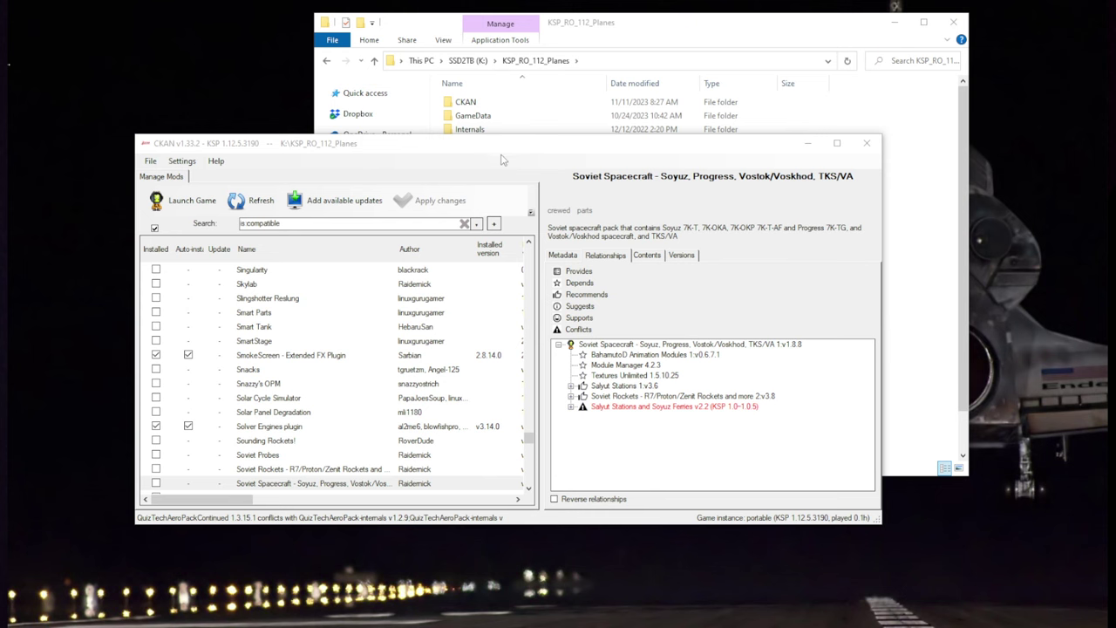
Step: Move the CKAN window forward and scroll the mod list back to the A entries
{"action": "left_click_drag", "start_coordinate": [504, 147], "coordinate": [463, 157]}
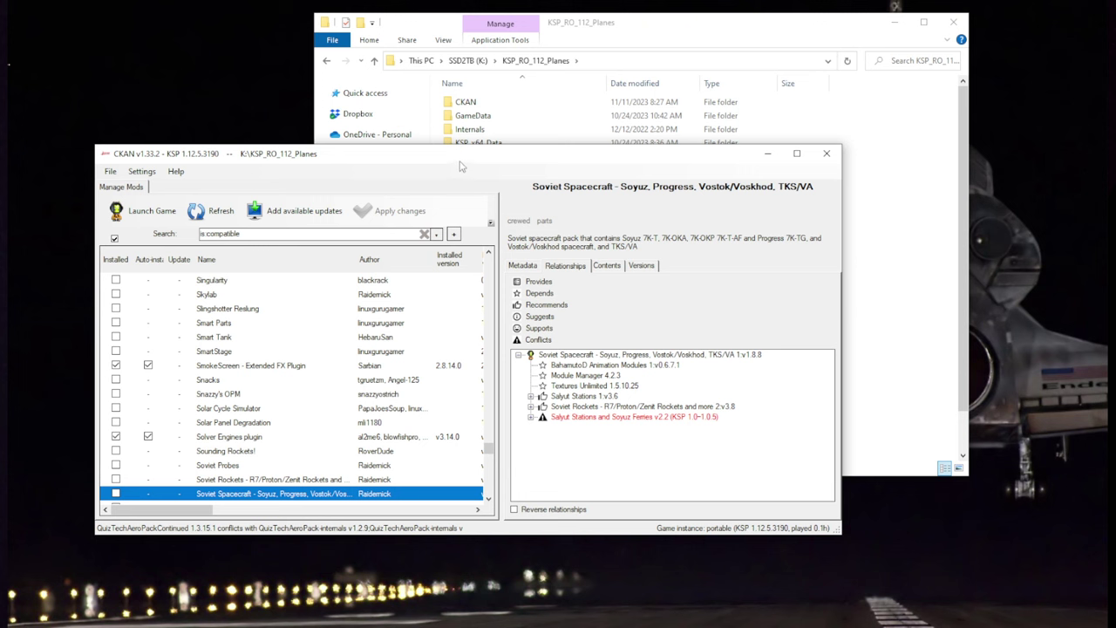
{"action": "left_click_drag", "start_coordinate": [492, 450], "coordinate": [490, 253]}
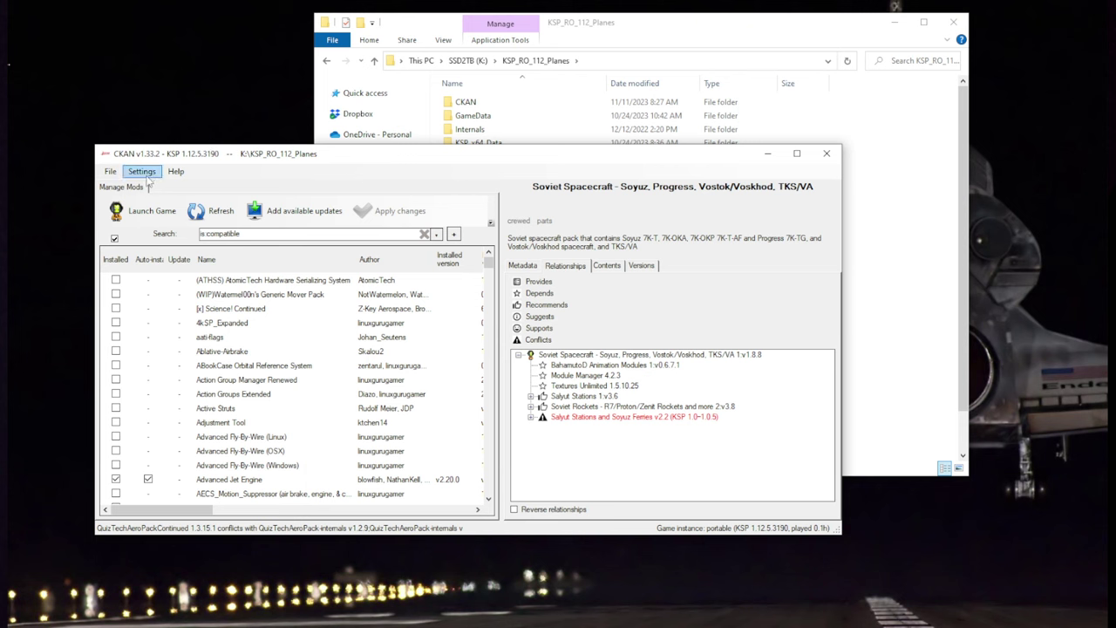
Step: Accept game version 1.12 as compatible in Settings and reload the mod list
{"action": "left_click", "coordinate": [142, 172]}
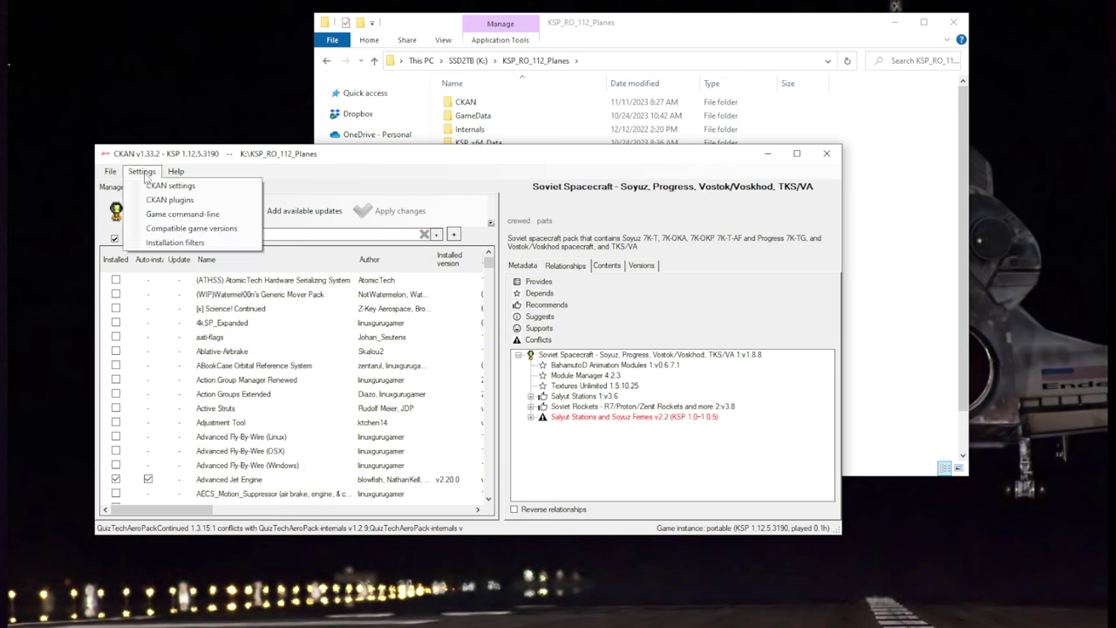
{"action": "left_click", "coordinate": [159, 229]}
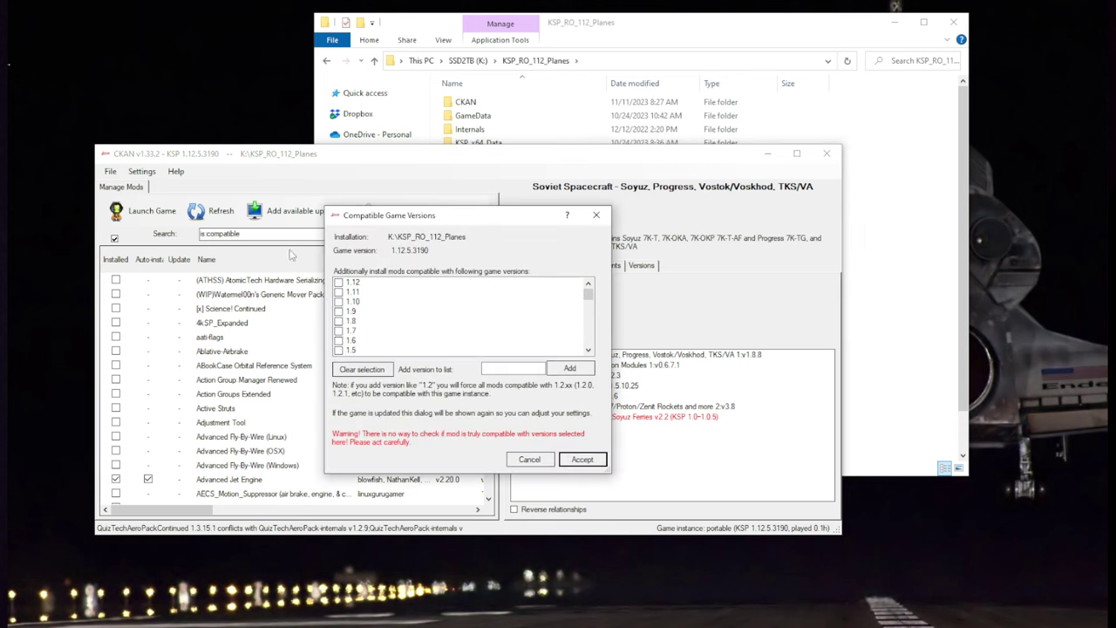
{"action": "left_click", "coordinate": [339, 284]}
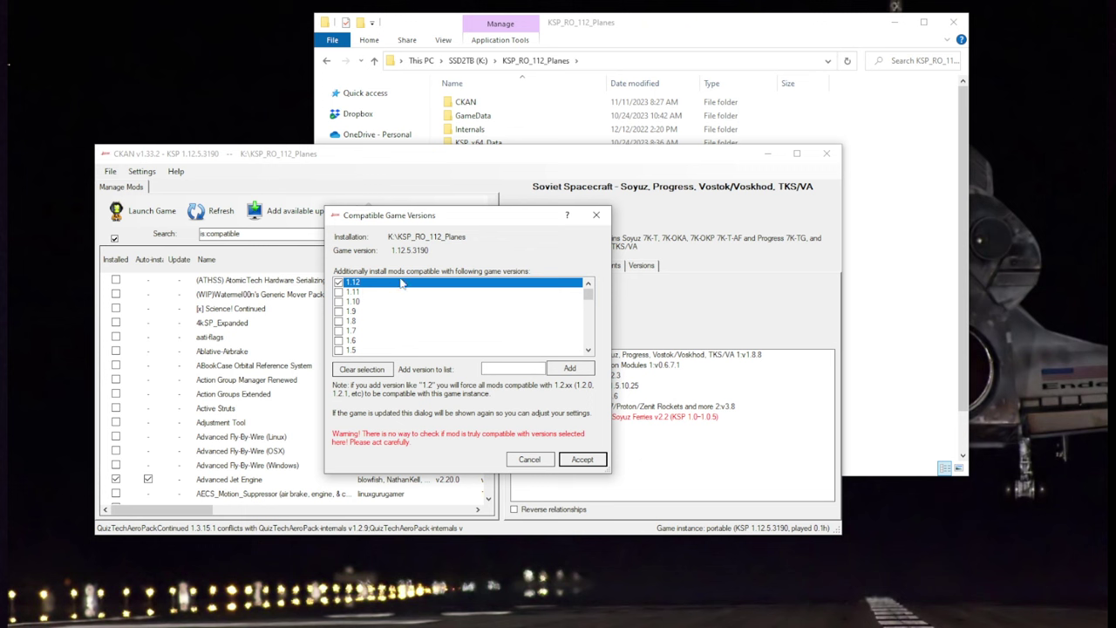
{"action": "left_click", "coordinate": [583, 460]}
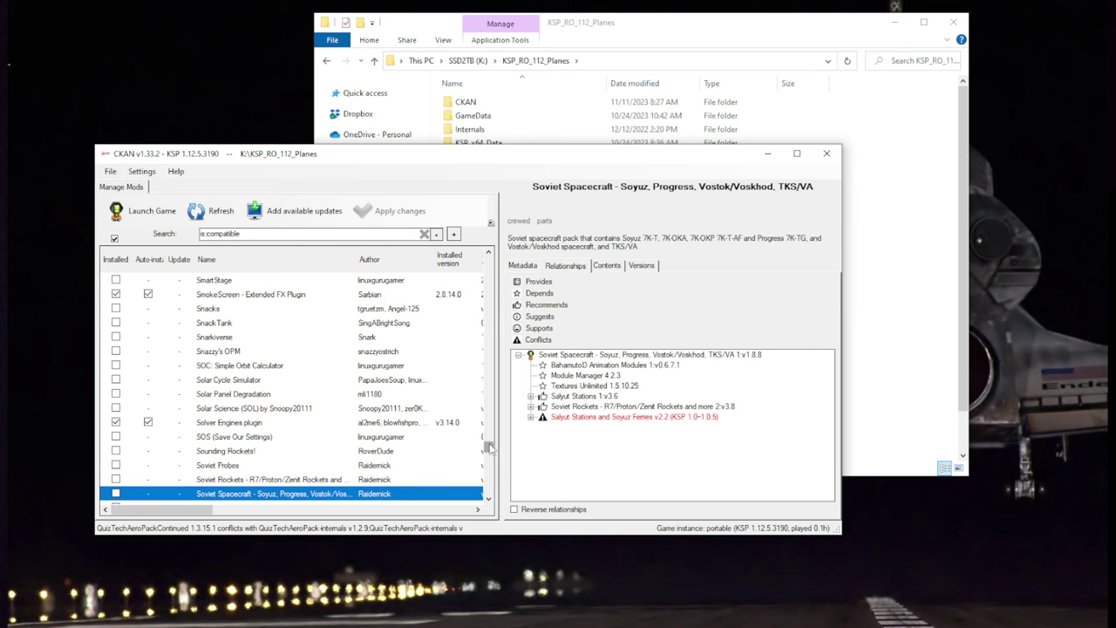
Step: Review RO Engines, Buran Energia Mod and Watermel00n's Generic Mover Pack details
{"action": "left_click_drag", "start_coordinate": [489, 446], "coordinate": [489, 420]}
{"action": "scroll", "coordinate": [391, 418], "scroll_direction": "down", "scroll_amount": 10}
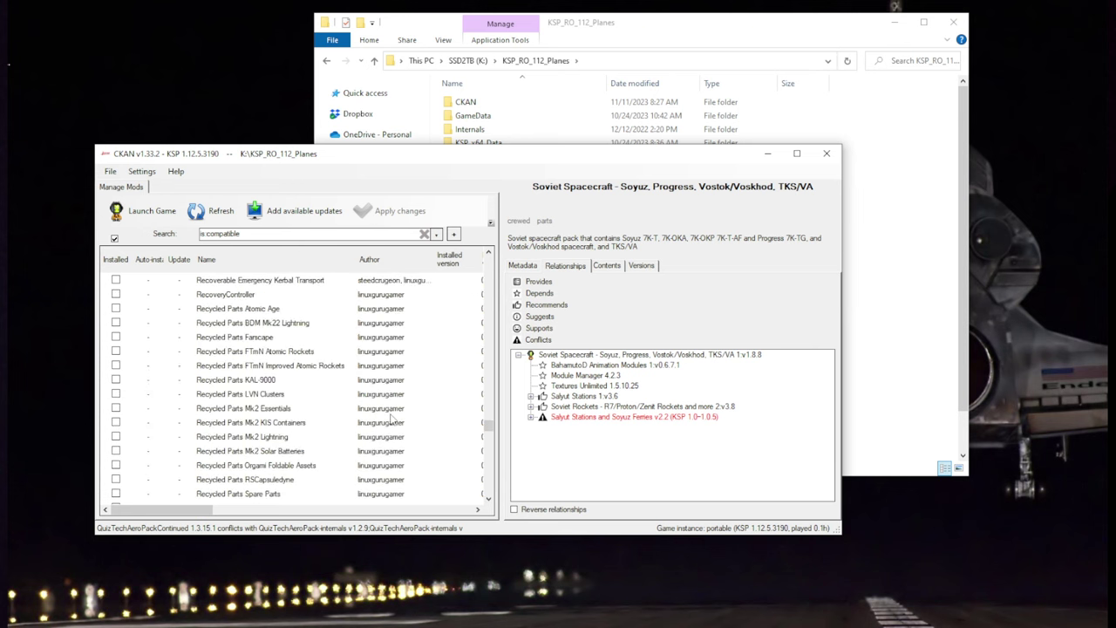
{"action": "scroll", "coordinate": [391, 418], "scroll_direction": "down", "scroll_amount": 9}
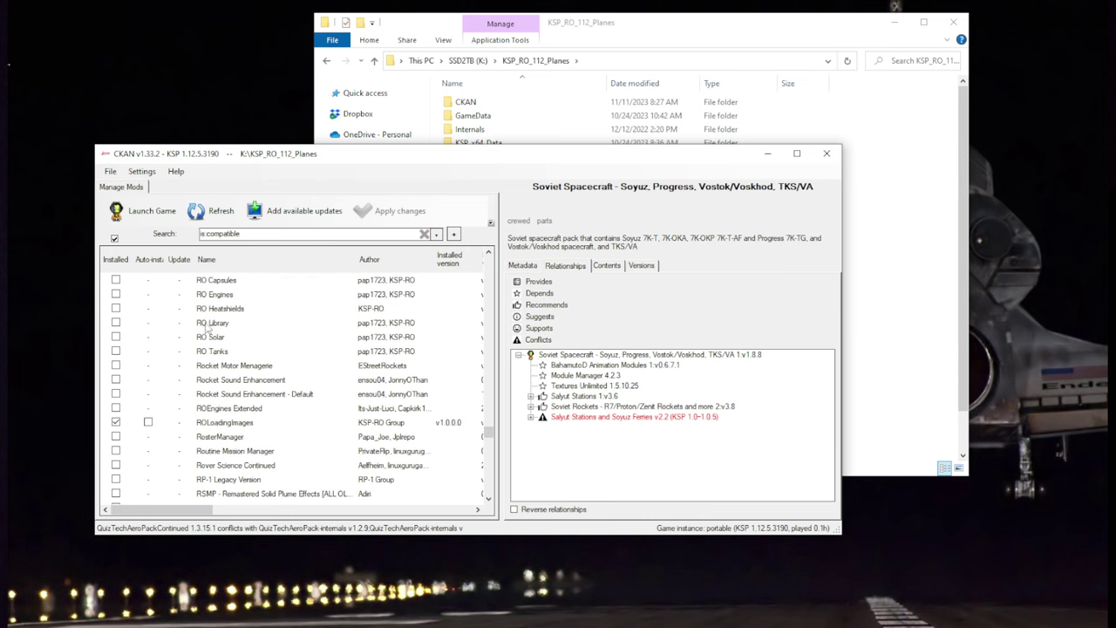
{"action": "left_click", "coordinate": [223, 296]}
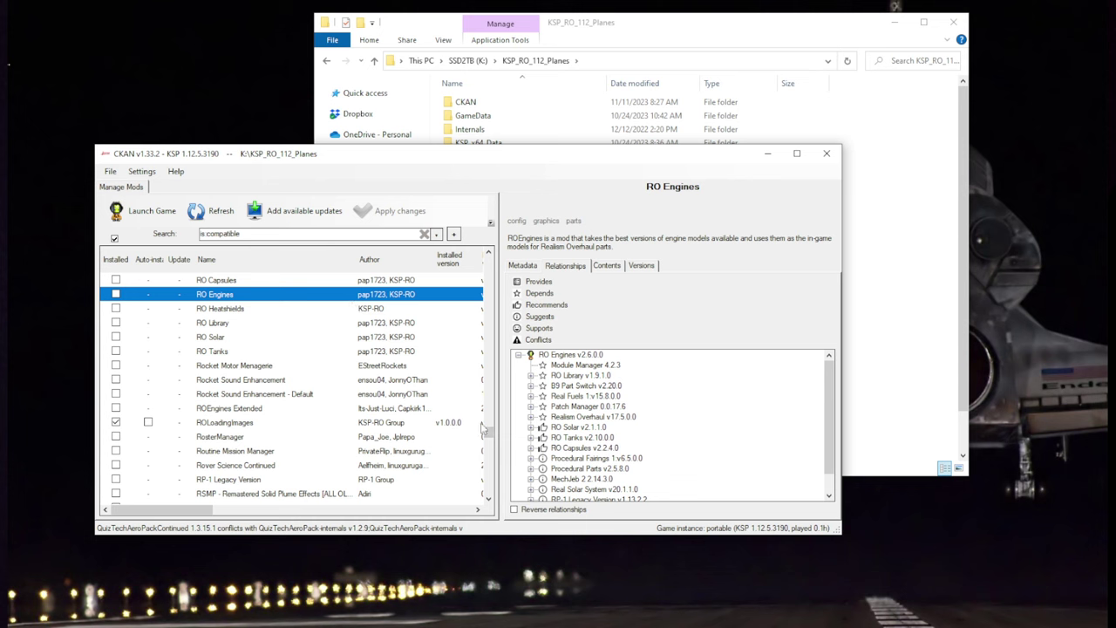
{"action": "left_click_drag", "start_coordinate": [494, 441], "coordinate": [515, 264]}
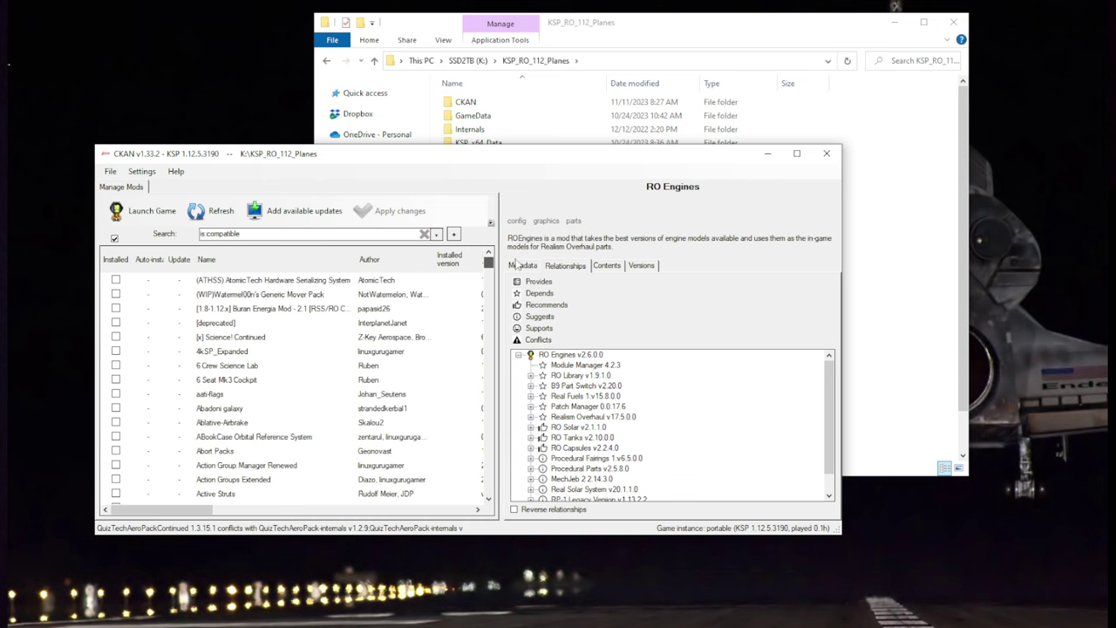
{"action": "left_click", "coordinate": [343, 308]}
{"action": "left_click", "coordinate": [327, 294]}
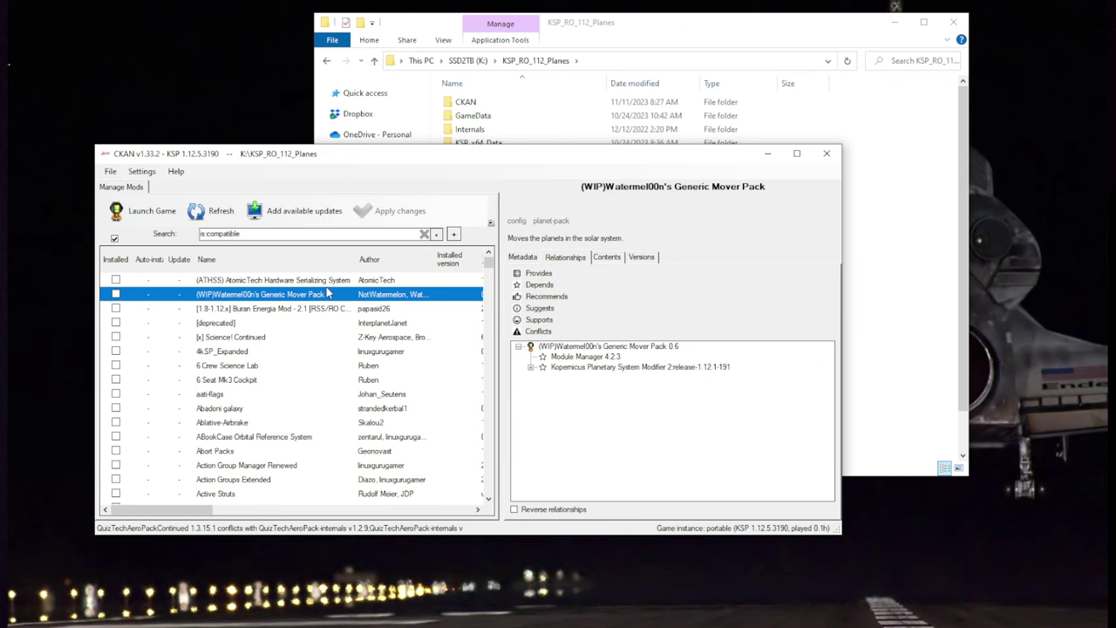
Step: Step through RO Capsules, RO Heatshields, RO Library, RO Solar and RO Tanks details
{"action": "left_click_drag", "start_coordinate": [489, 272], "coordinate": [486, 432]}
{"action": "scroll", "coordinate": [346, 404], "scroll_direction": "up", "scroll_amount": 5}
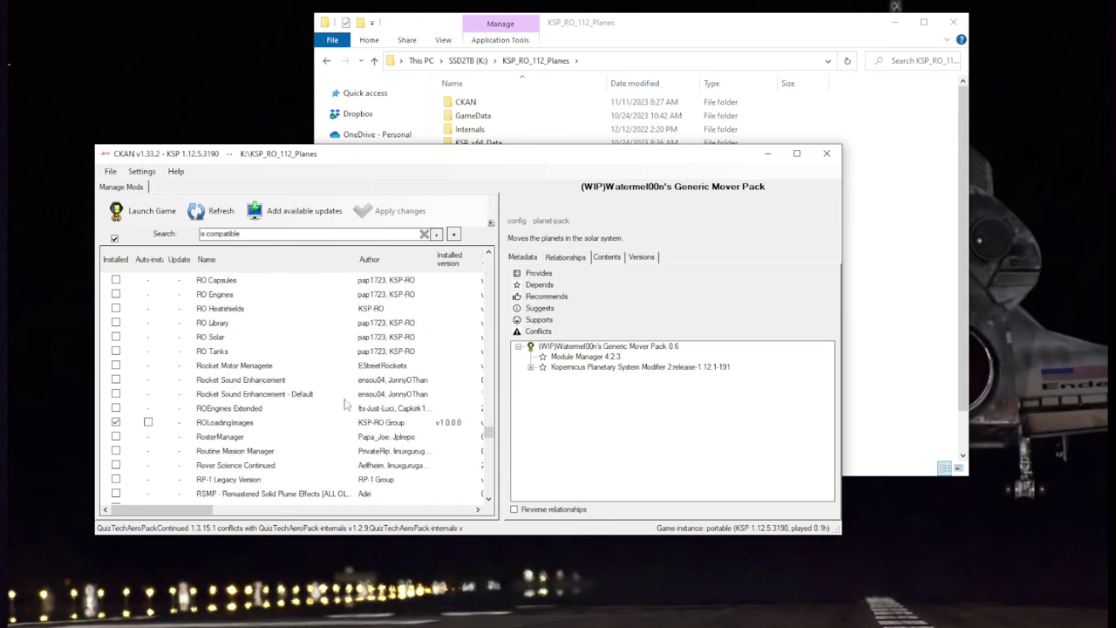
{"action": "scroll", "coordinate": [316, 398], "scroll_direction": "up", "scroll_amount": 9}
{"action": "scroll", "coordinate": [316, 398], "scroll_direction": "down", "scroll_amount": 3}
{"action": "left_click", "coordinate": [218, 381]}
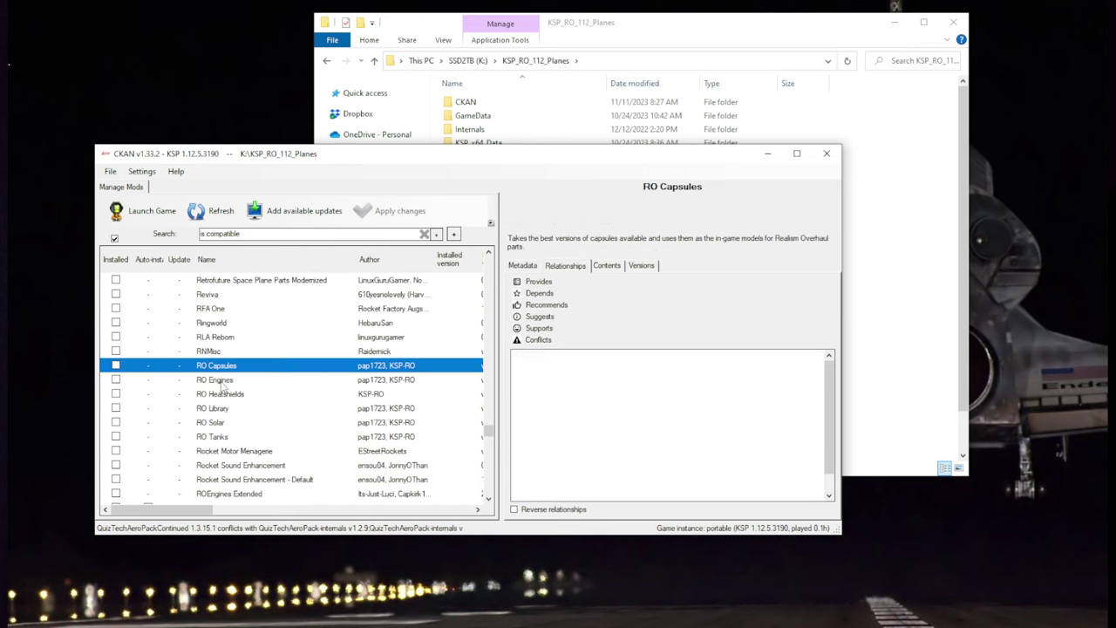
{"action": "left_click", "coordinate": [227, 395]}
{"action": "left_click", "coordinate": [224, 409]}
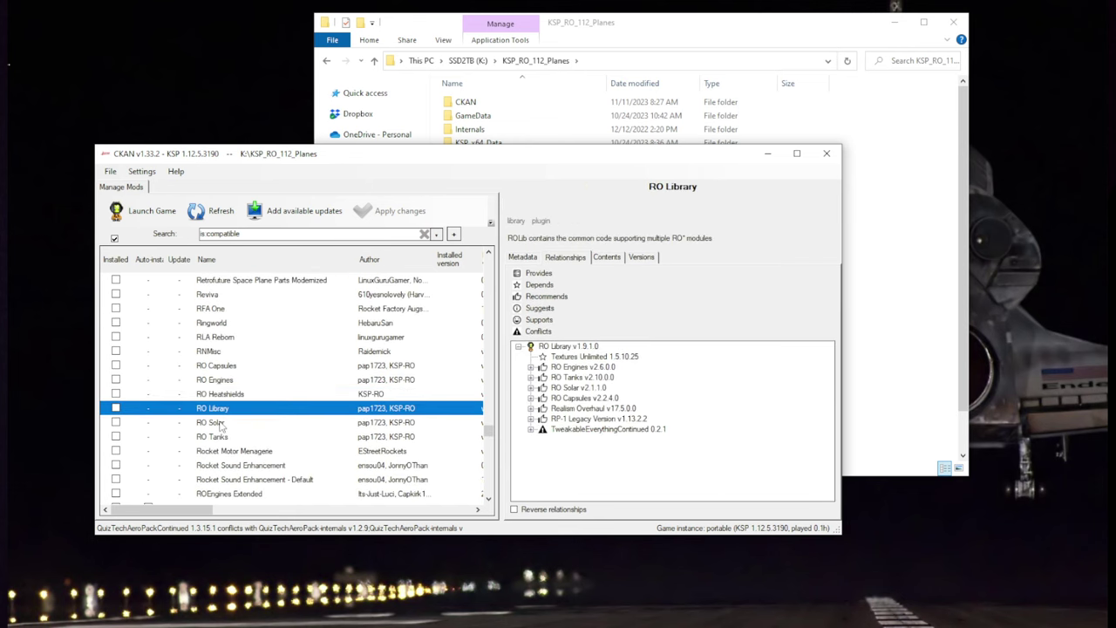
{"action": "left_click", "coordinate": [220, 424]}
{"action": "left_click", "coordinate": [222, 438]}
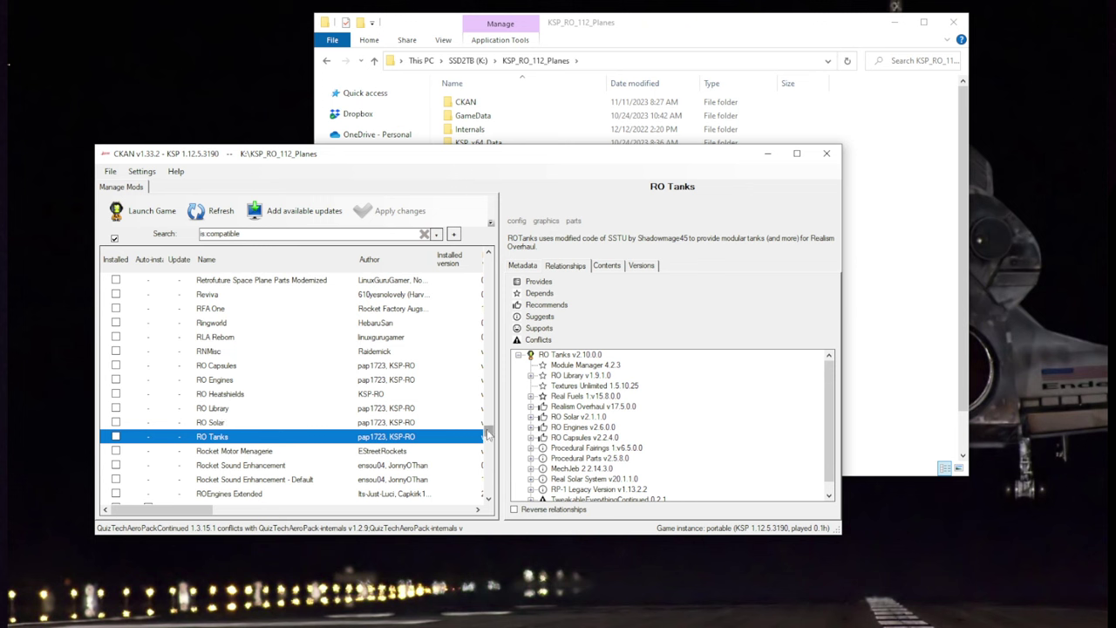
Step: Review RO Capsules, Engines, Heatshields, Library, Solar and Tanks again, ending on RO Tanks
{"action": "left_click", "coordinate": [247, 367]}
{"action": "left_click", "coordinate": [243, 381]}
{"action": "left_click", "coordinate": [240, 394]}
{"action": "left_click", "coordinate": [237, 408]}
{"action": "left_click", "coordinate": [226, 423]}
{"action": "left_click", "coordinate": [223, 435]}
{"action": "left_click_drag", "start_coordinate": [492, 442], "coordinate": [514, 270]}
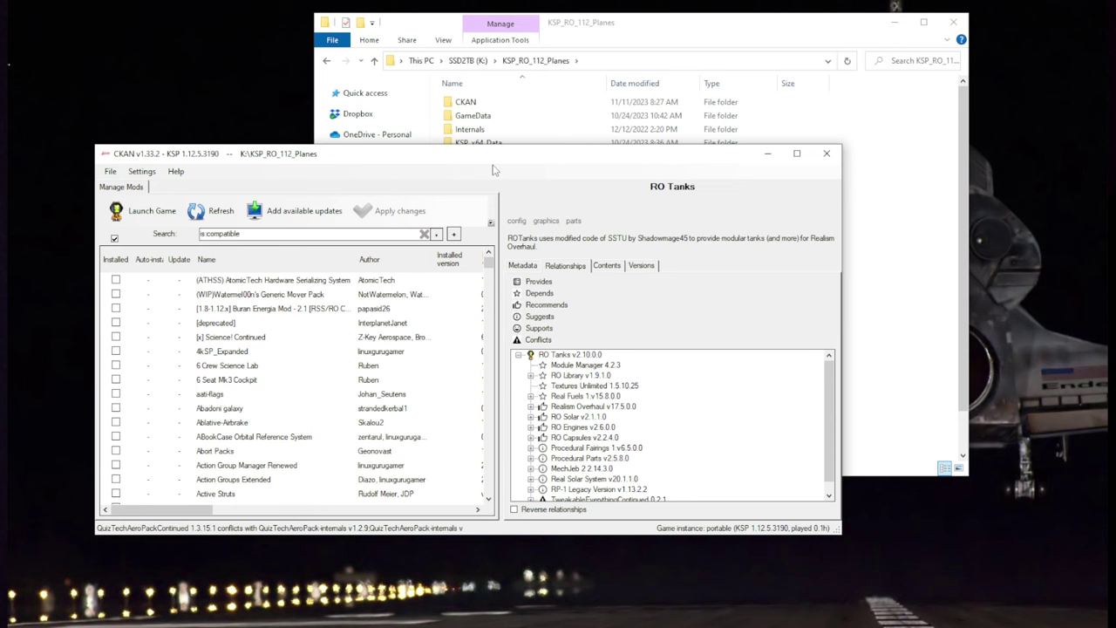
Step: Browse Buran, 6 Seat Mk3 Cockpit and Action Groups Extended, then mark Actual Sites: Airports for install
{"action": "left_click", "coordinate": [254, 310]}
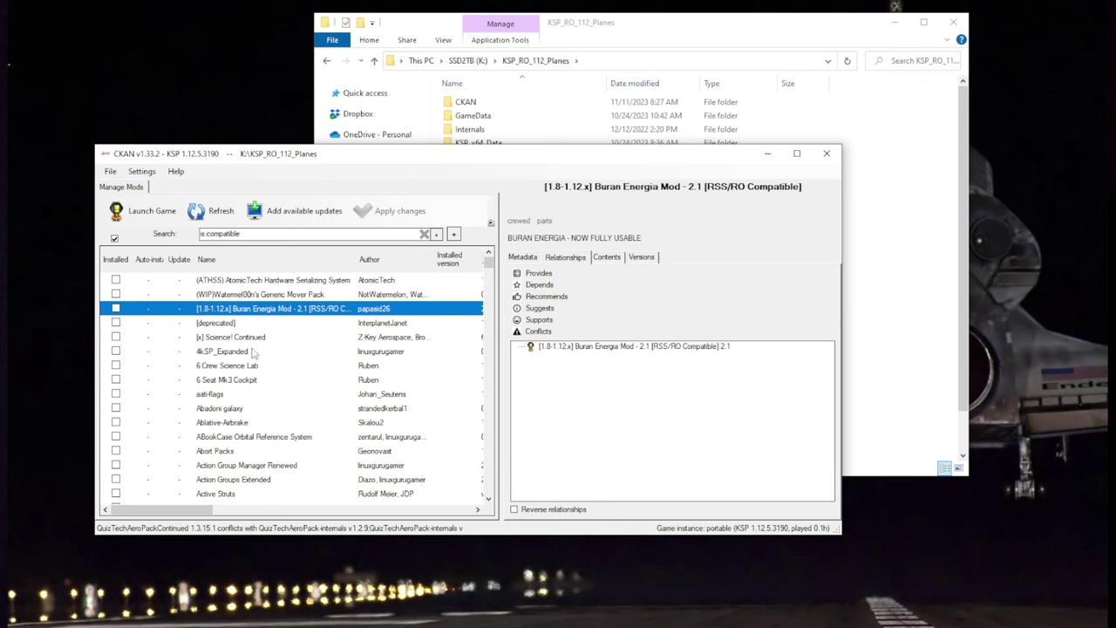
{"action": "left_click", "coordinate": [232, 381]}
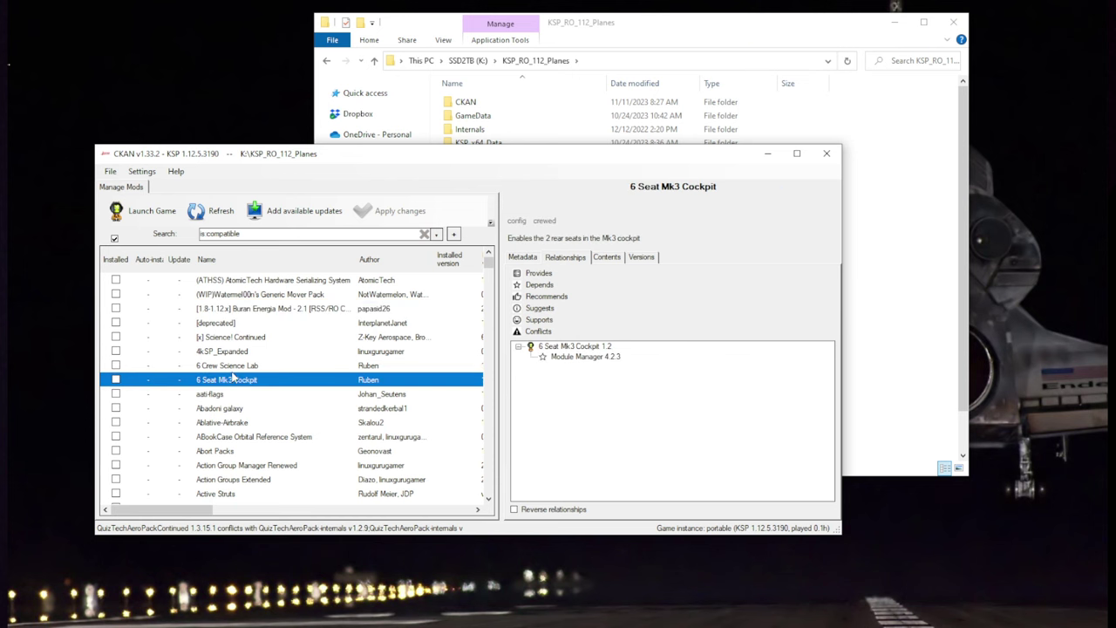
{"action": "scroll", "coordinate": [233, 380], "scroll_direction": "down", "scroll_amount": 2}
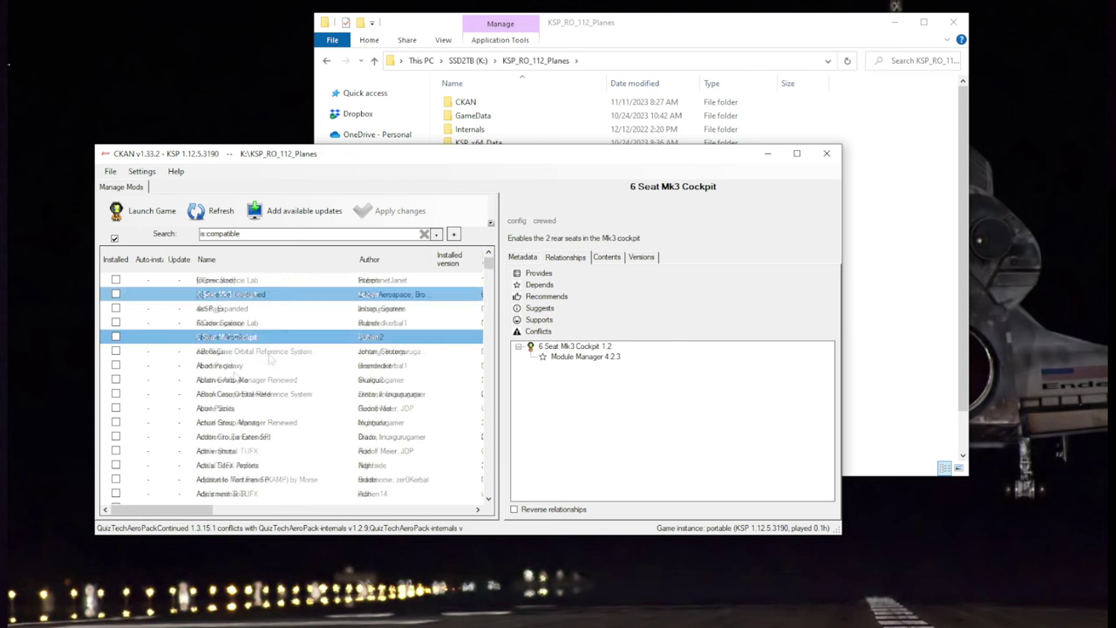
{"action": "left_click", "coordinate": [249, 394]}
{"action": "scroll", "coordinate": [271, 398], "scroll_direction": "down", "scroll_amount": 1}
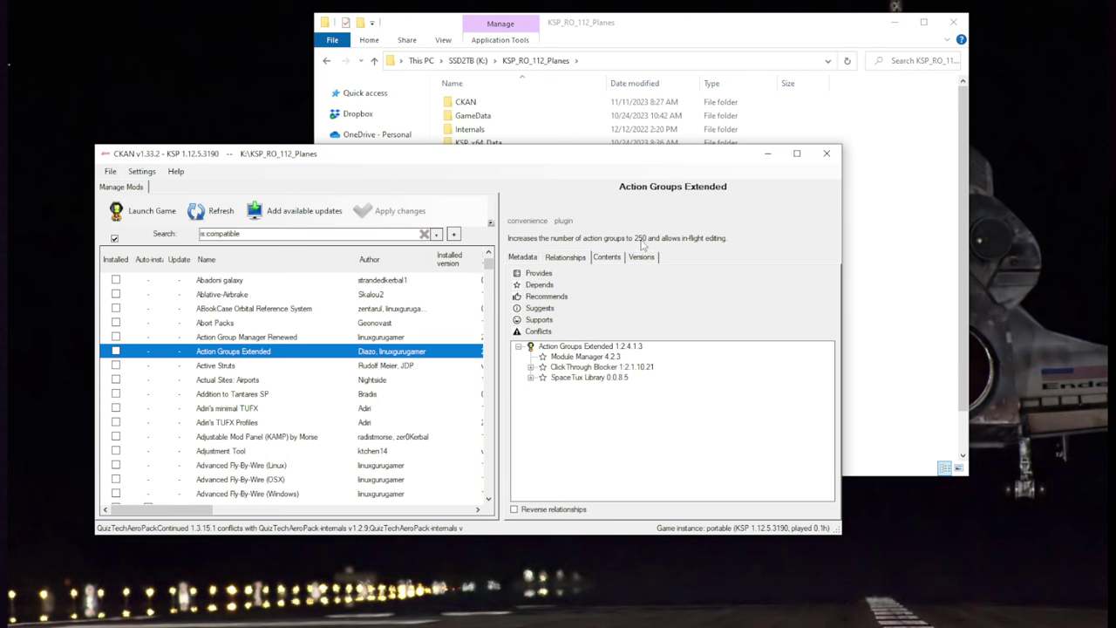
{"action": "left_click", "coordinate": [252, 382]}
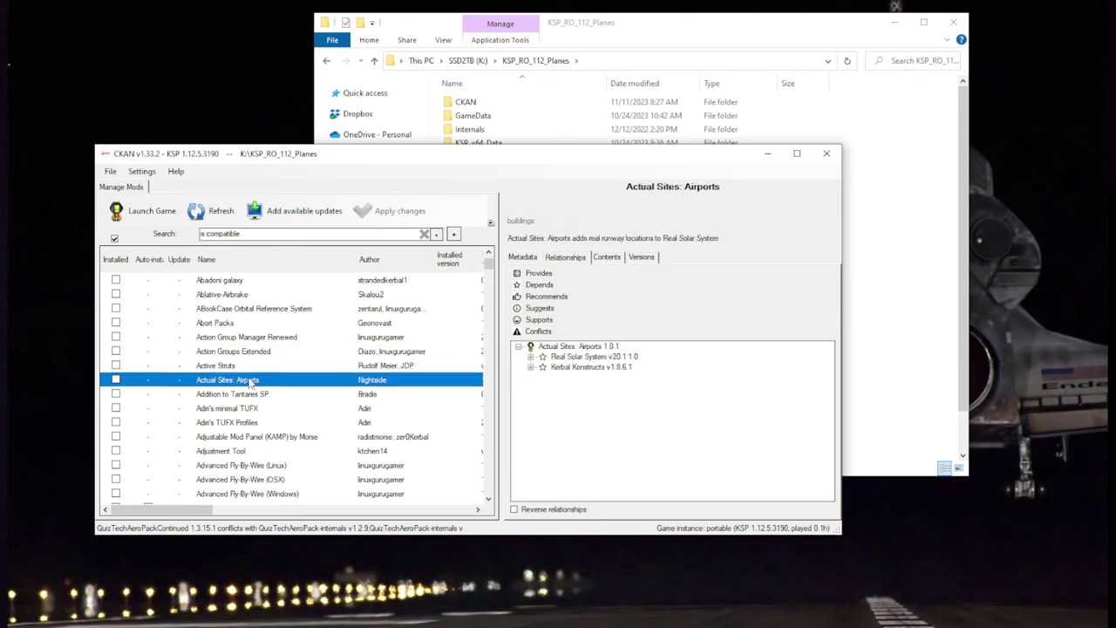
{"action": "left_click", "coordinate": [115, 379]}
Step: Tick AtmosphereAutopilot (Fly-By-Wire) and AJE Extended while viewing Advanced Jet Engine and AIES Patches
{"action": "scroll", "coordinate": [273, 389], "scroll_direction": "down", "scroll_amount": 4}
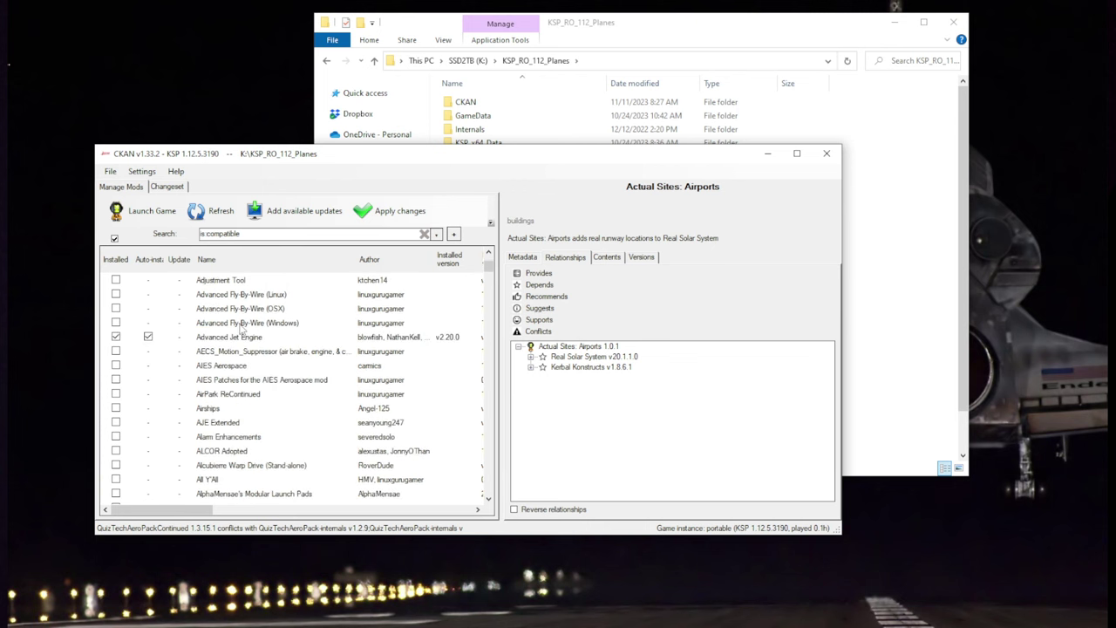
{"action": "scroll", "coordinate": [241, 327], "scroll_direction": "down", "scroll_amount": 8}
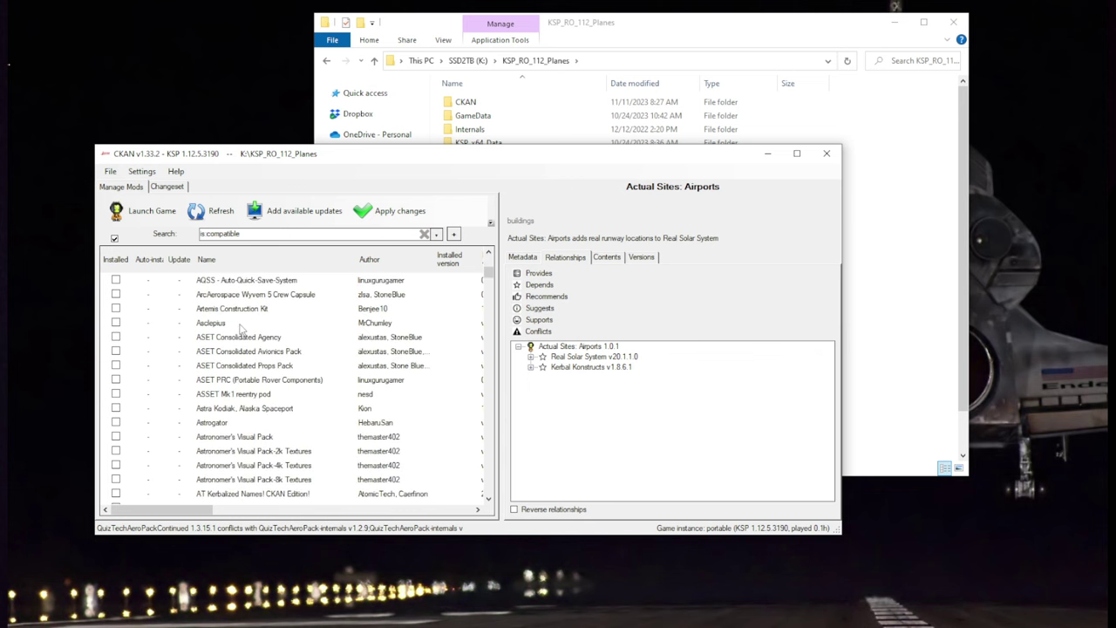
{"action": "scroll", "coordinate": [241, 327], "scroll_direction": "down", "scroll_amount": 3}
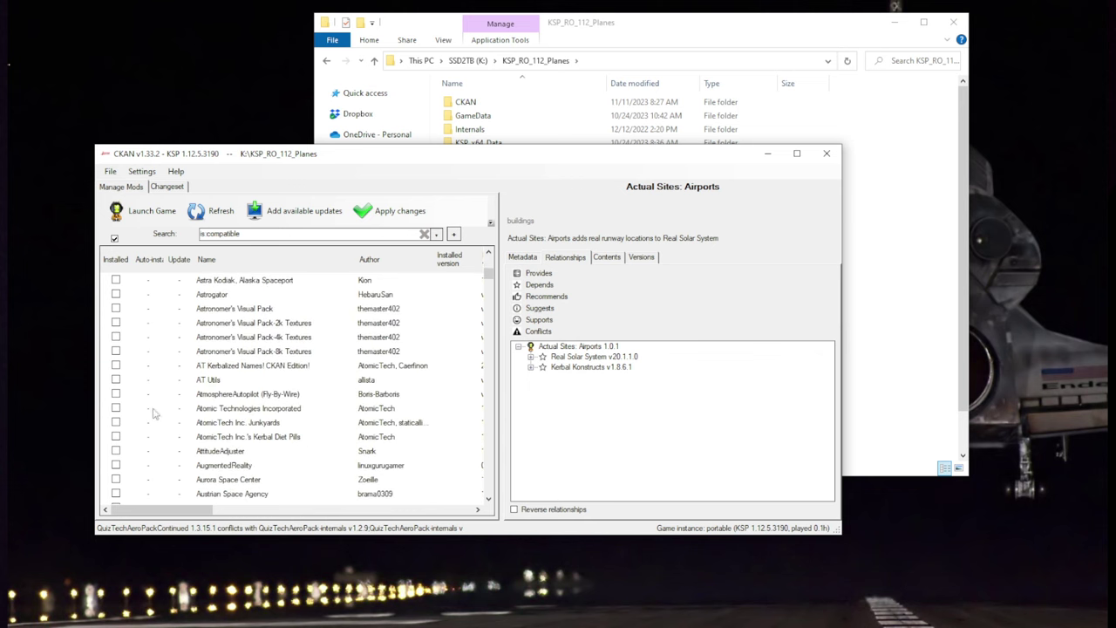
{"action": "left_click", "coordinate": [116, 394]}
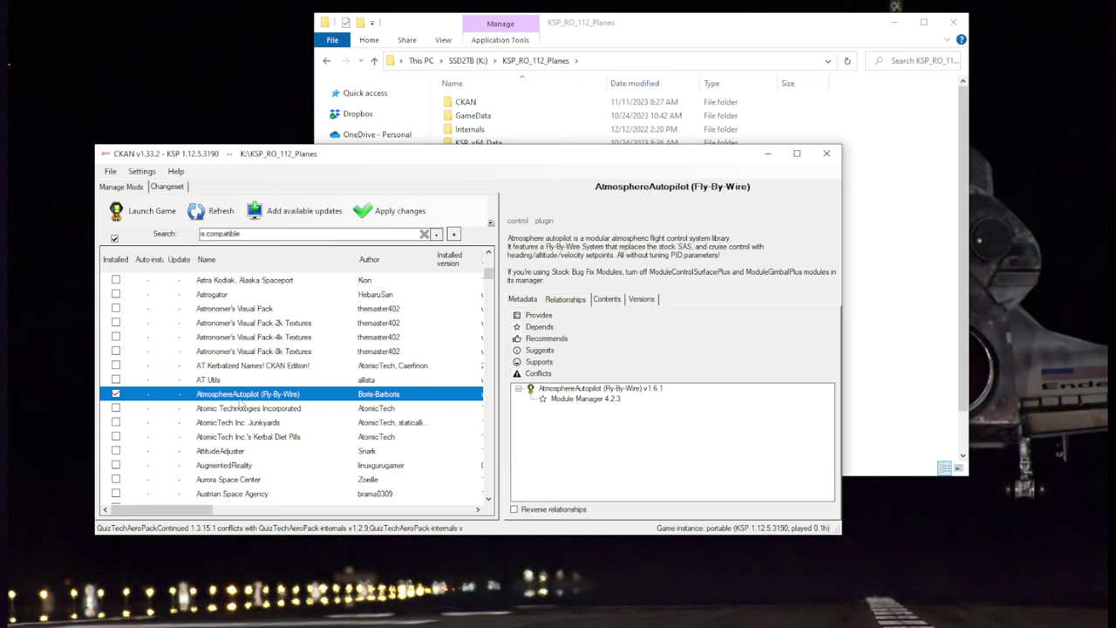
{"action": "scroll", "coordinate": [241, 402], "scroll_direction": "up", "scroll_amount": 6}
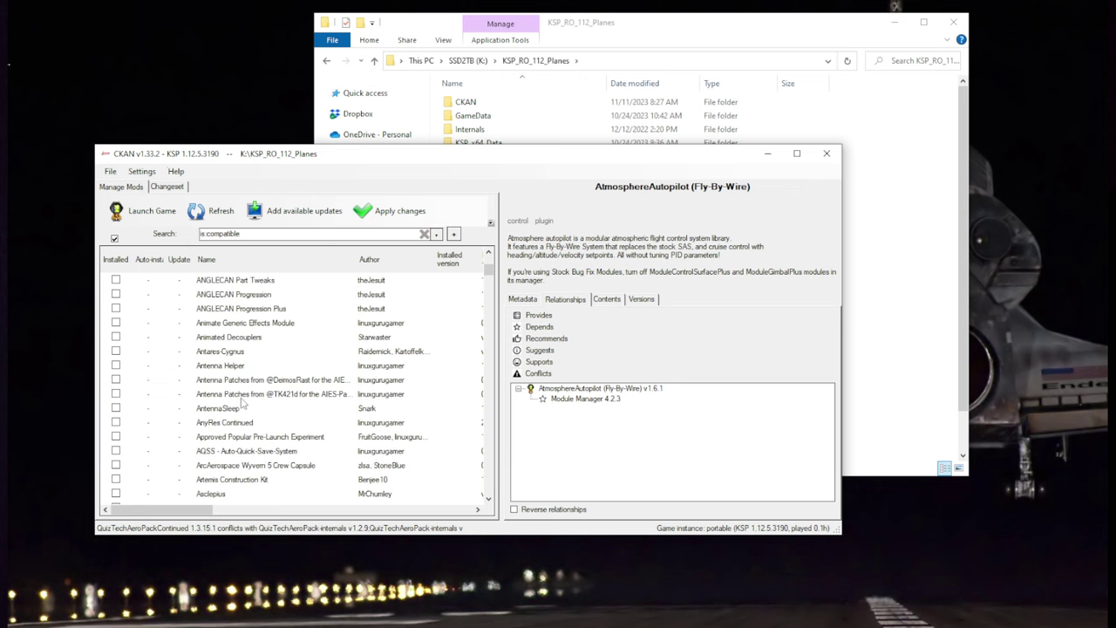
{"action": "scroll", "coordinate": [243, 404], "scroll_direction": "up", "scroll_amount": 8}
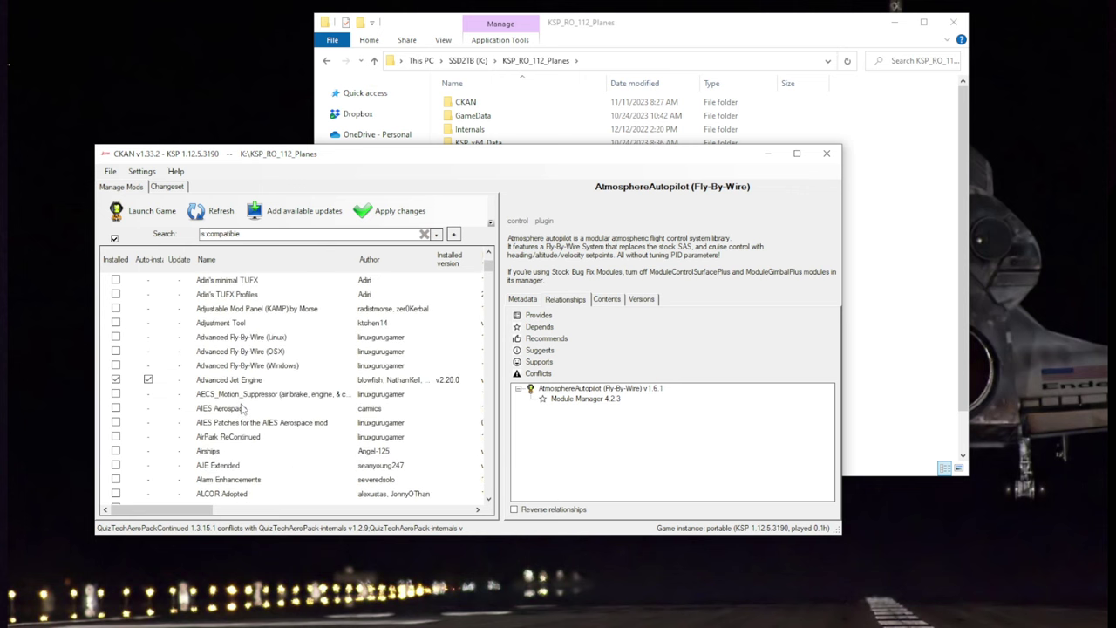
{"action": "left_click", "coordinate": [239, 380]}
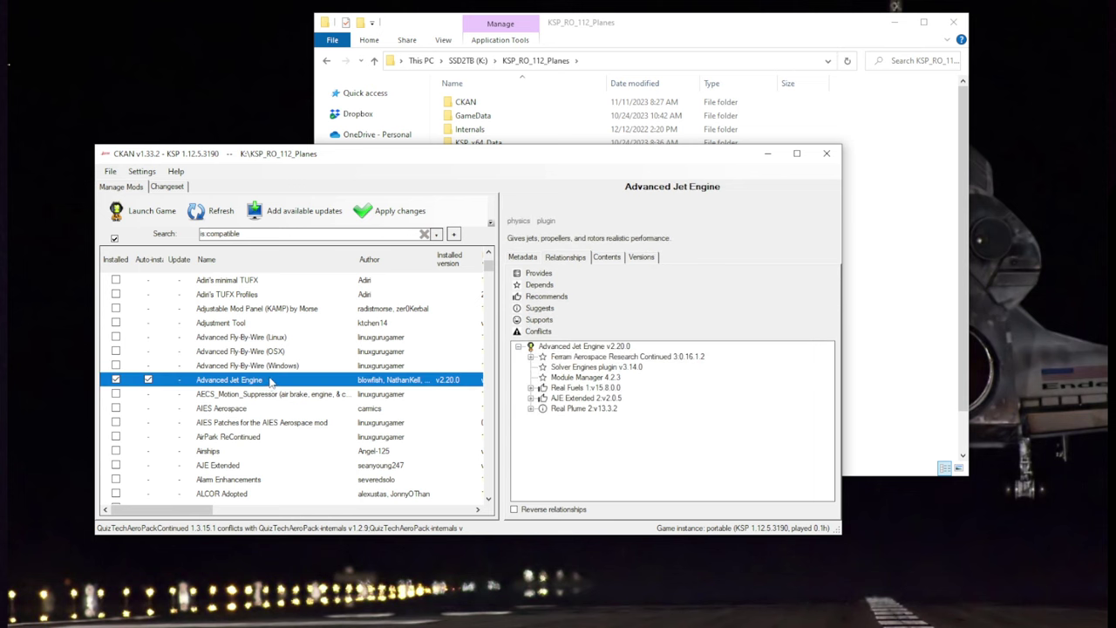
{"action": "left_click", "coordinate": [249, 423]}
{"action": "left_click", "coordinate": [223, 464]}
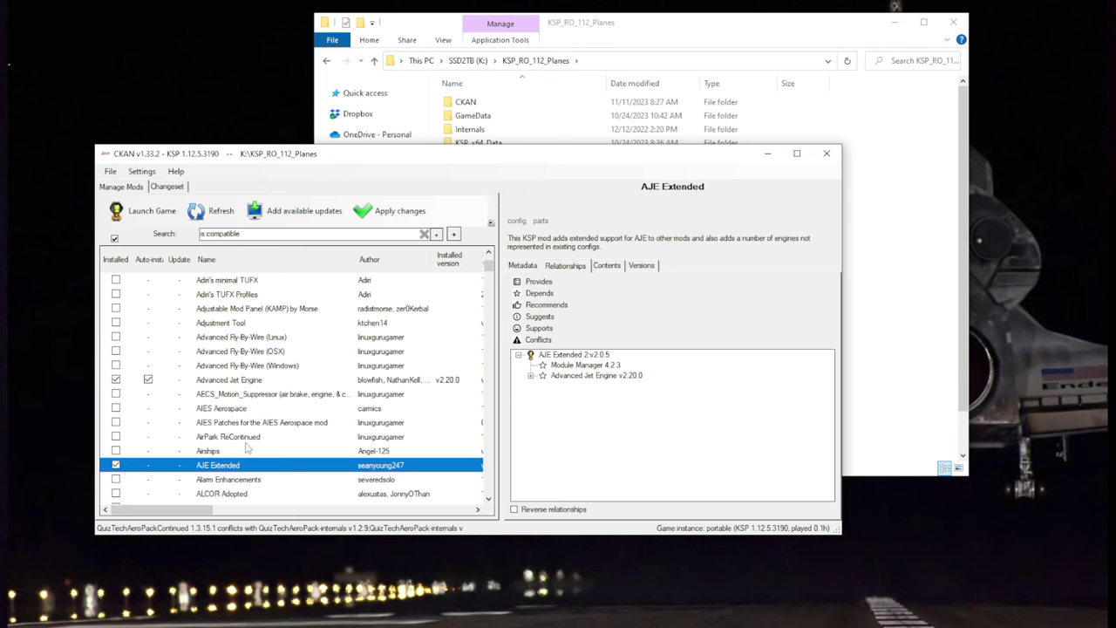
Step: Compare the AIES Aerospace and AIES Patches mod details
{"action": "left_click", "coordinate": [230, 412]}
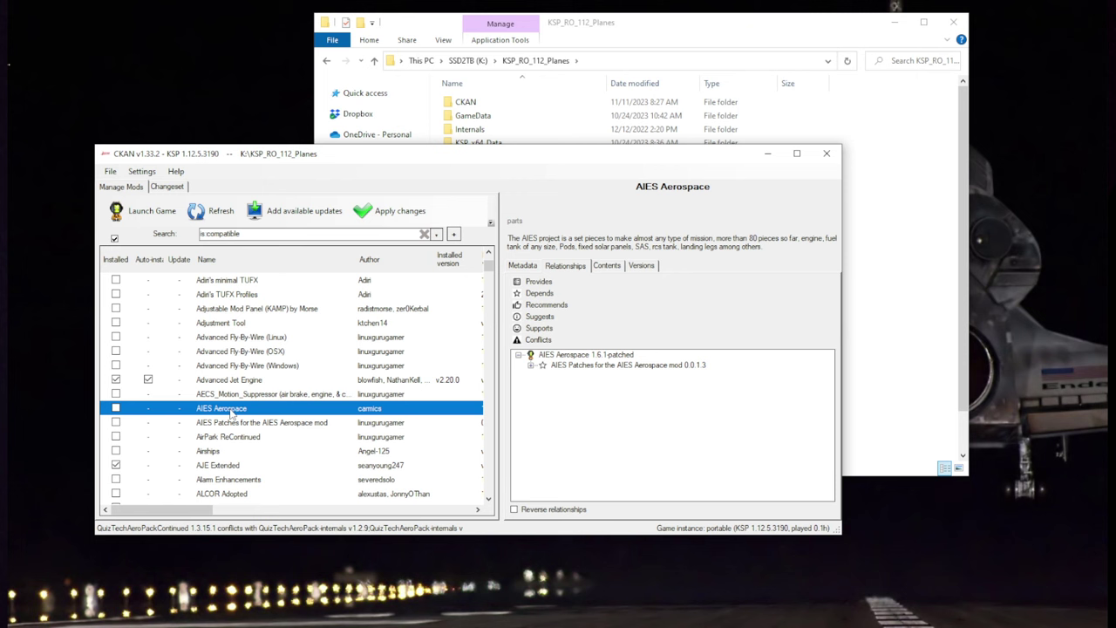
{"action": "left_click", "coordinate": [239, 424]}
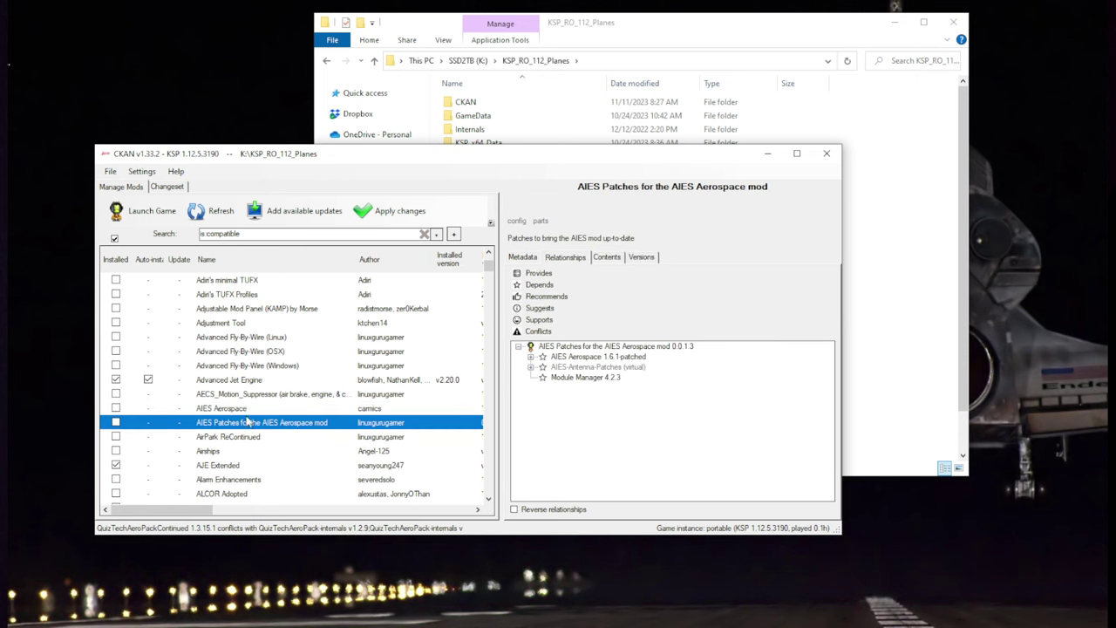
{"action": "left_click", "coordinate": [245, 413]}
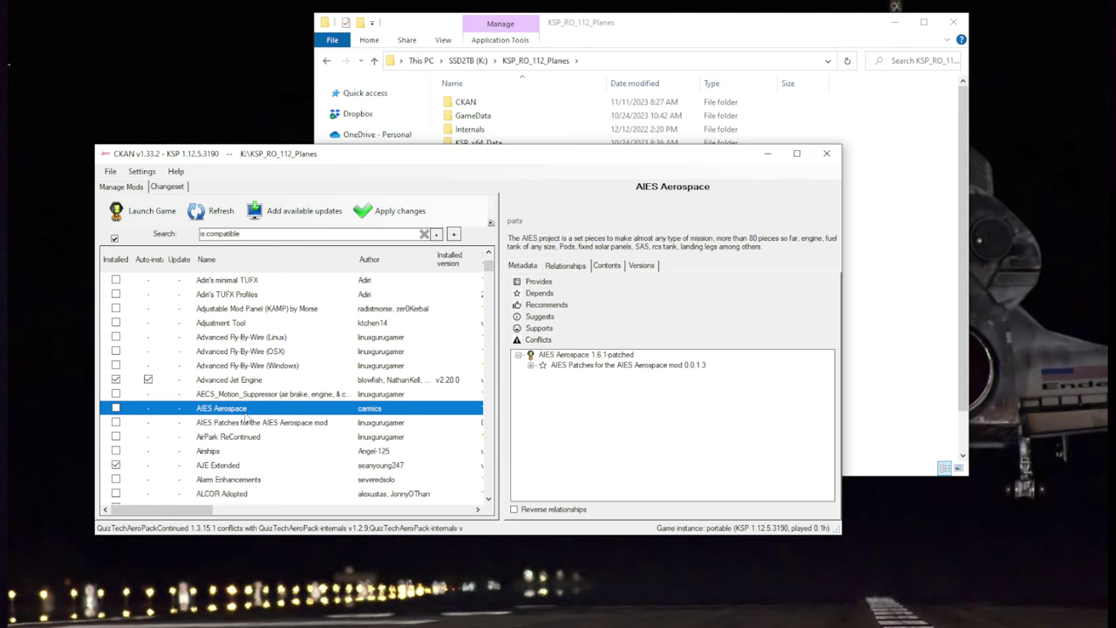
{"action": "left_click", "coordinate": [243, 424]}
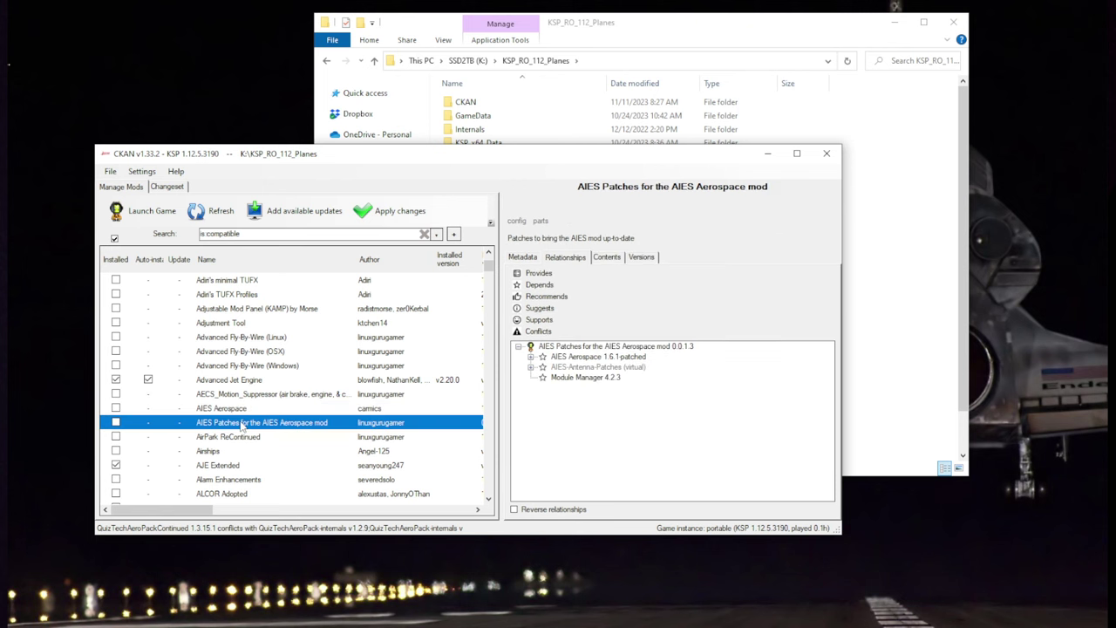
{"action": "scroll", "coordinate": [242, 424], "scroll_direction": "down", "scroll_amount": 2}
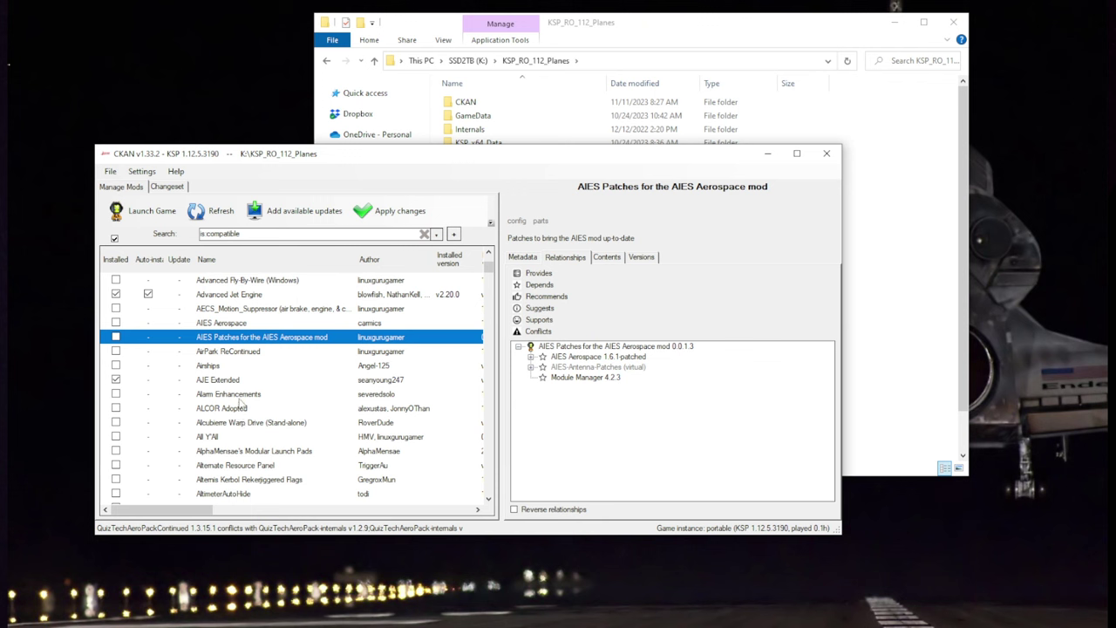
Step: Inspect ALCOR Adopted's dependencies, ASET Consolidated Props Pack and RasterPropMonitor Core
{"action": "left_click", "coordinate": [225, 410]}
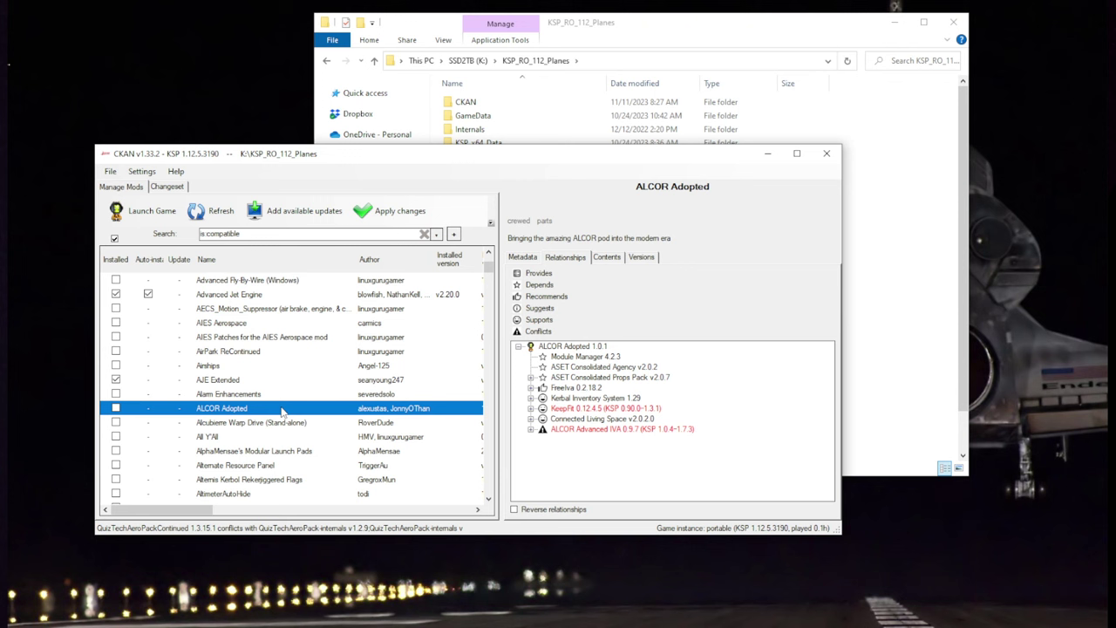
{"action": "double_click", "coordinate": [589, 376]}
{"action": "left_click", "coordinate": [619, 408]}
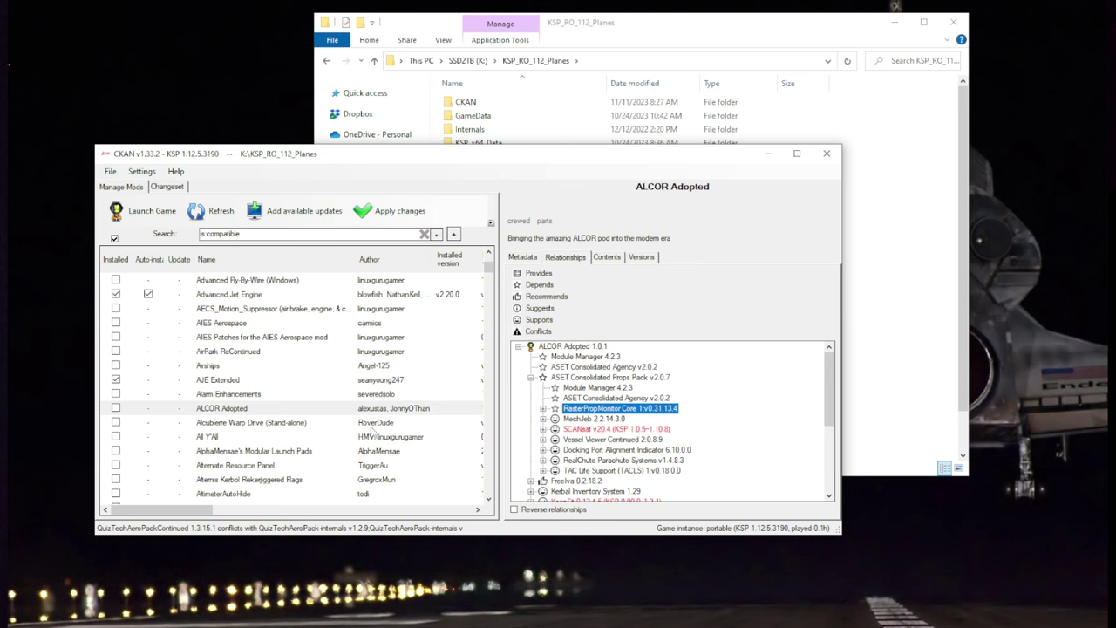
{"action": "left_click", "coordinate": [241, 411]}
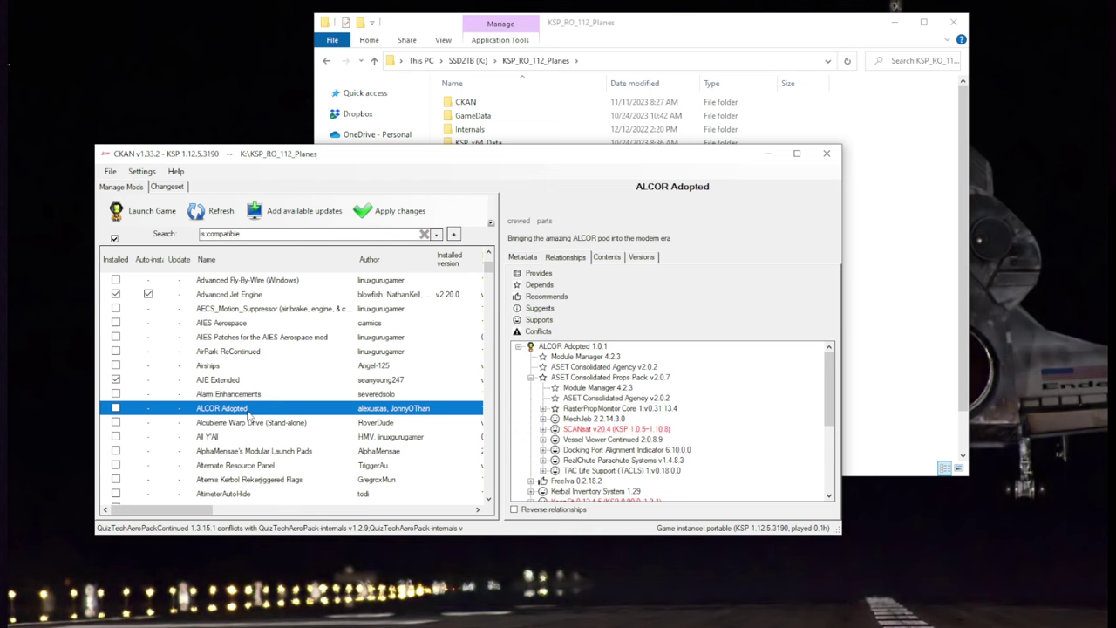
{"action": "scroll", "coordinate": [251, 415], "scroll_direction": "down", "scroll_amount": 2}
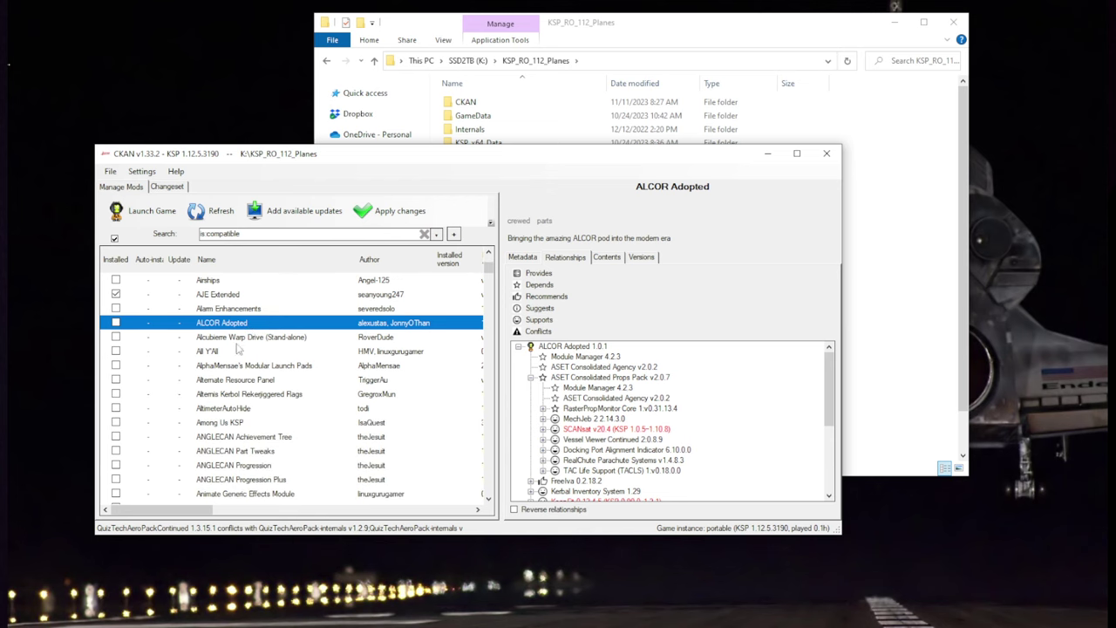
Step: View Alcubierre Warp Drive, AlphaMensae's Modular Launch Pads, then Antares-Cygnus and its Module Manager dependency
{"action": "left_click", "coordinate": [226, 341]}
{"action": "left_click", "coordinate": [225, 366]}
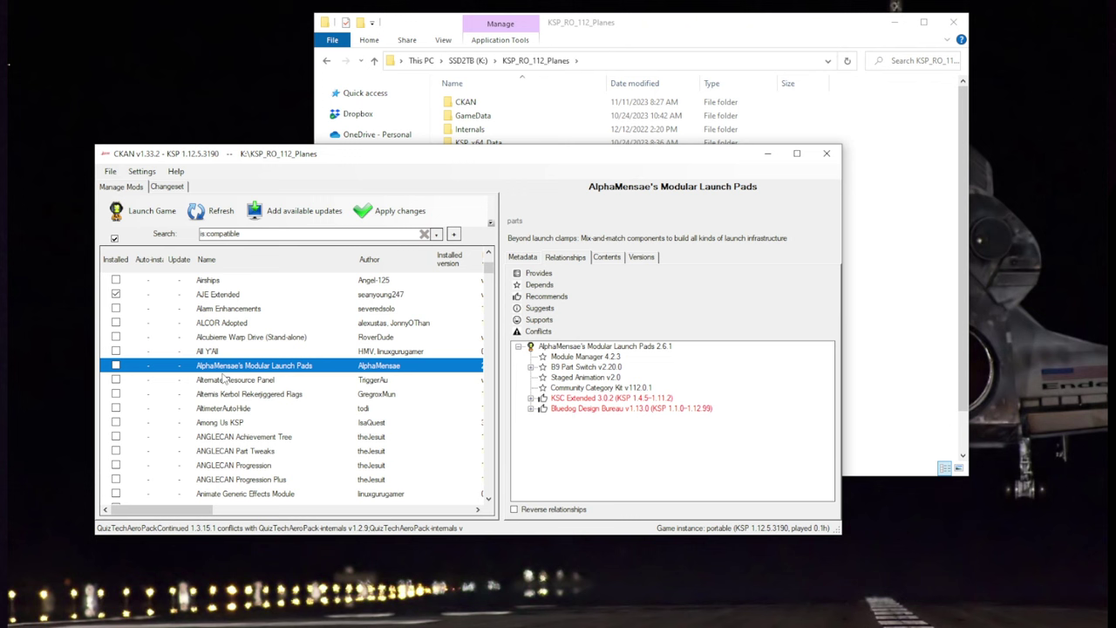
{"action": "scroll", "coordinate": [223, 378], "scroll_direction": "down", "scroll_amount": 3}
{"action": "left_click", "coordinate": [241, 394]}
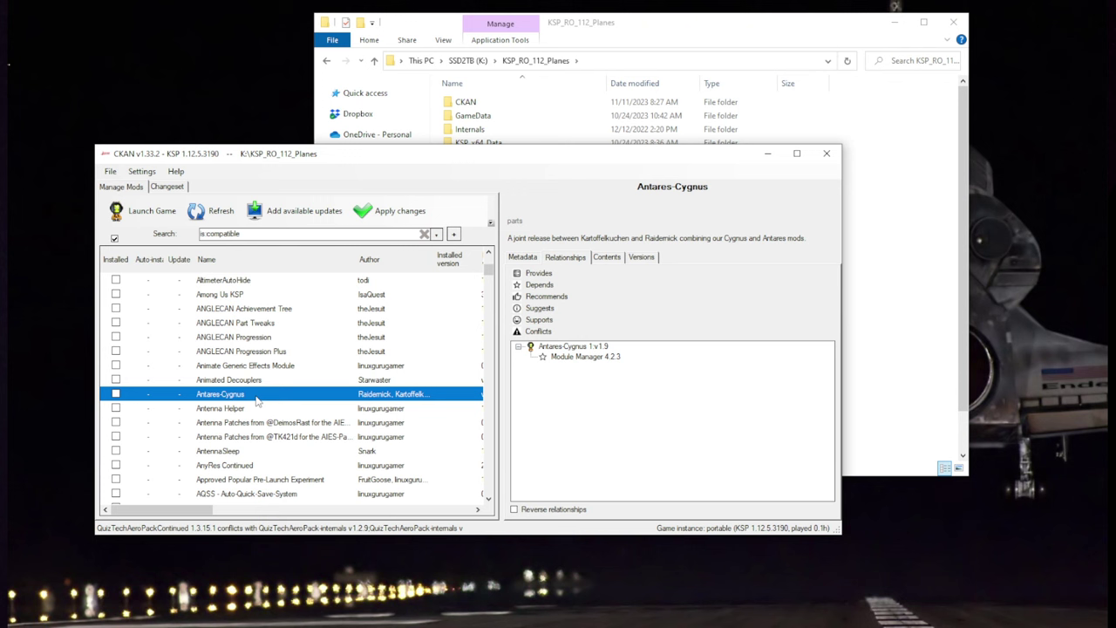
{"action": "scroll", "coordinate": [257, 401], "scroll_direction": "down", "scroll_amount": 1}
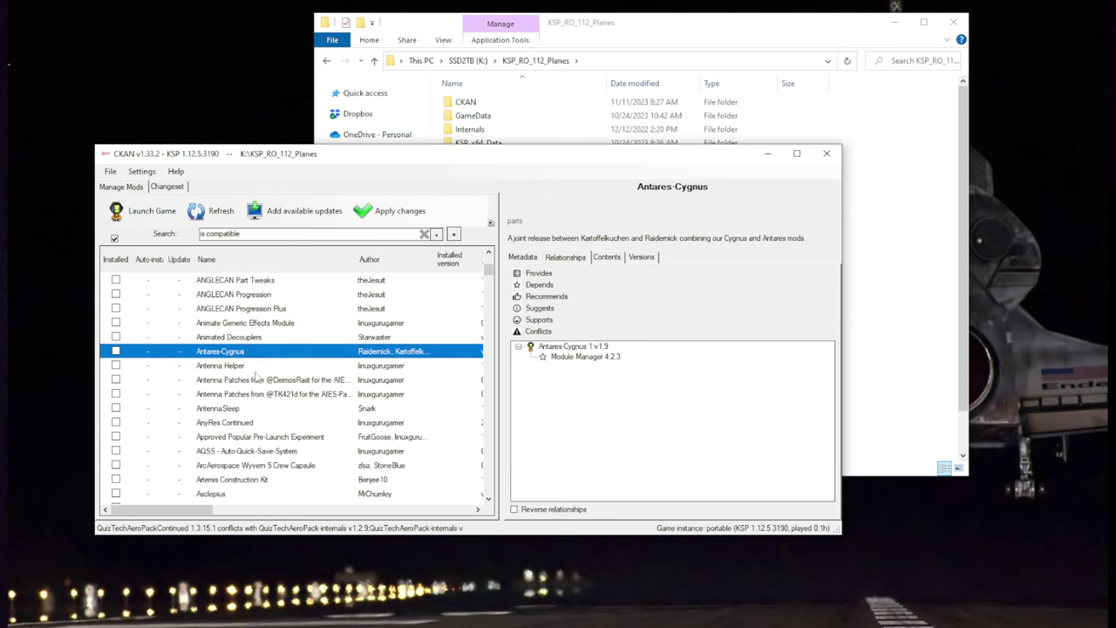
Step: Mark ASET Consolidated Props Pack and ASET Consolidated Avionics Pack for installation
{"action": "scroll", "coordinate": [233, 411], "scroll_direction": "down", "scroll_amount": 2}
{"action": "left_click", "coordinate": [232, 411]}
{"action": "scroll", "coordinate": [252, 372], "scroll_direction": "up", "scroll_amount": 6}
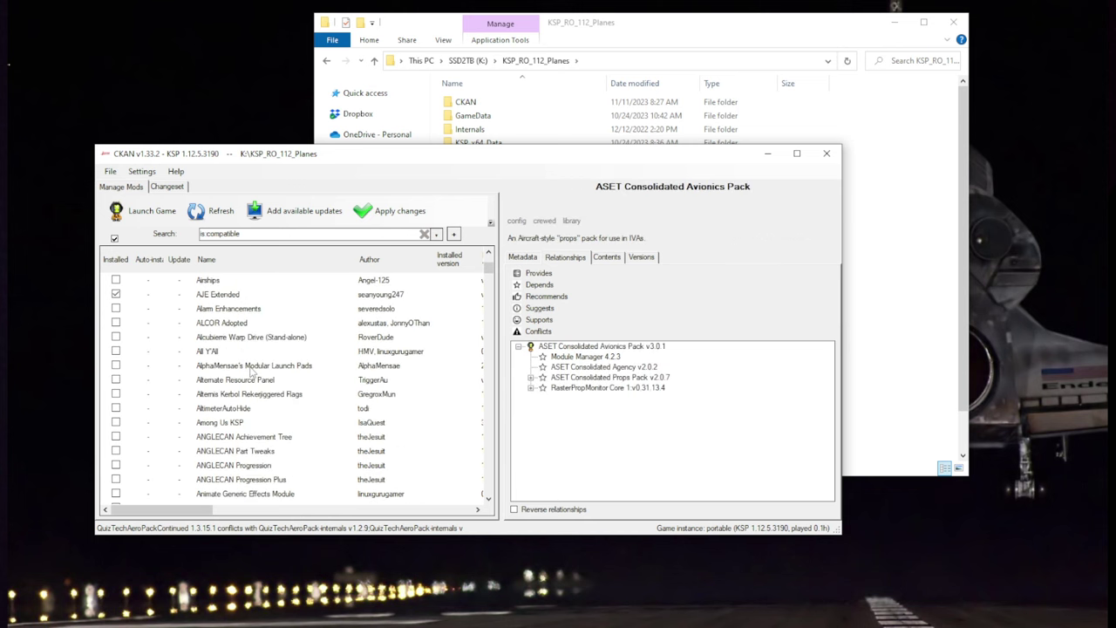
{"action": "scroll", "coordinate": [252, 372], "scroll_direction": "up", "scroll_amount": 1}
{"action": "left_click", "coordinate": [232, 367]}
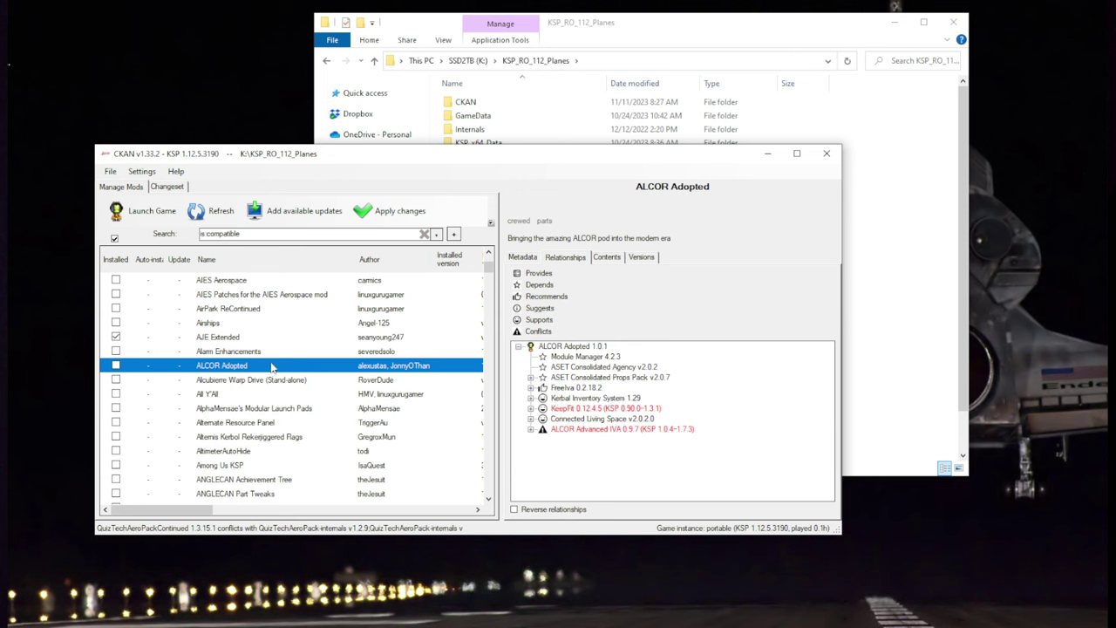
{"action": "scroll", "coordinate": [270, 368], "scroll_direction": "down", "scroll_amount": 8}
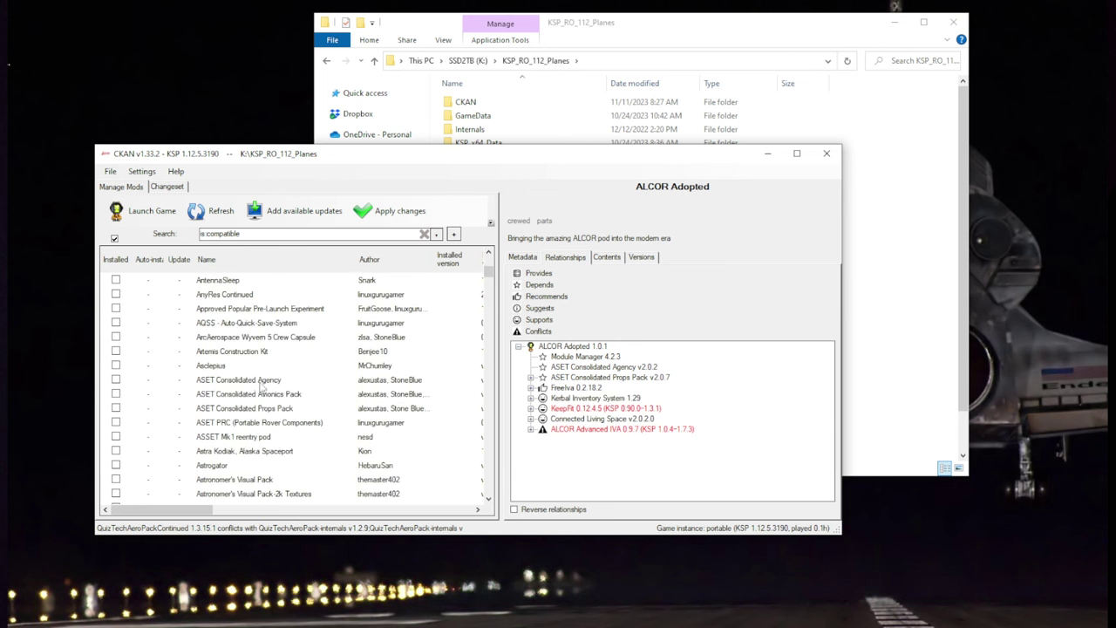
{"action": "left_click", "coordinate": [252, 408]}
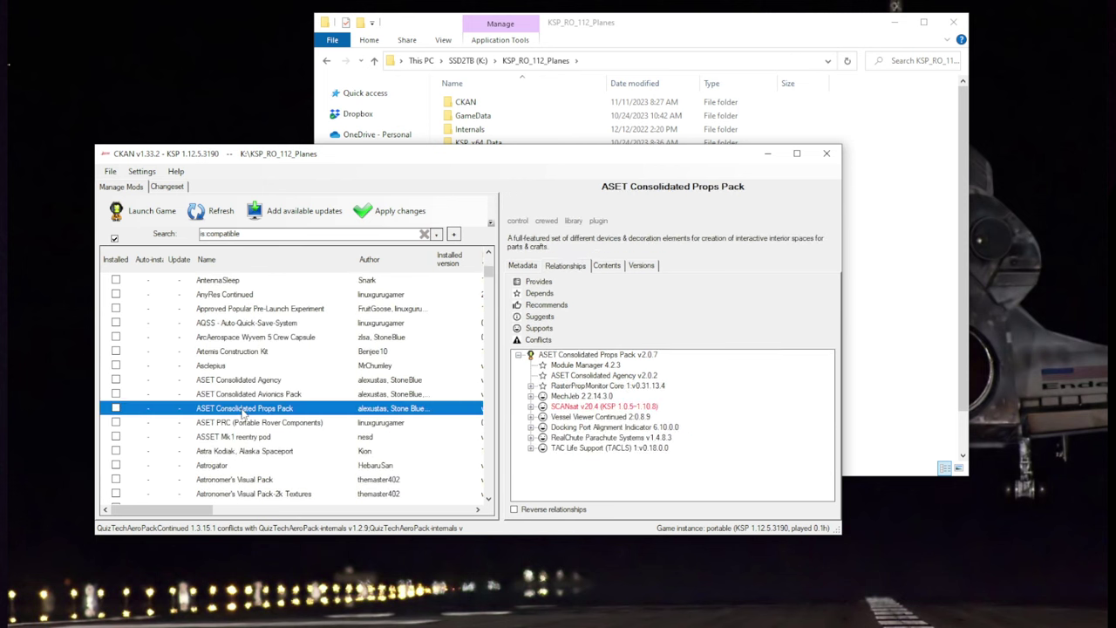
{"action": "left_click", "coordinate": [117, 408]}
{"action": "left_click", "coordinate": [213, 395]}
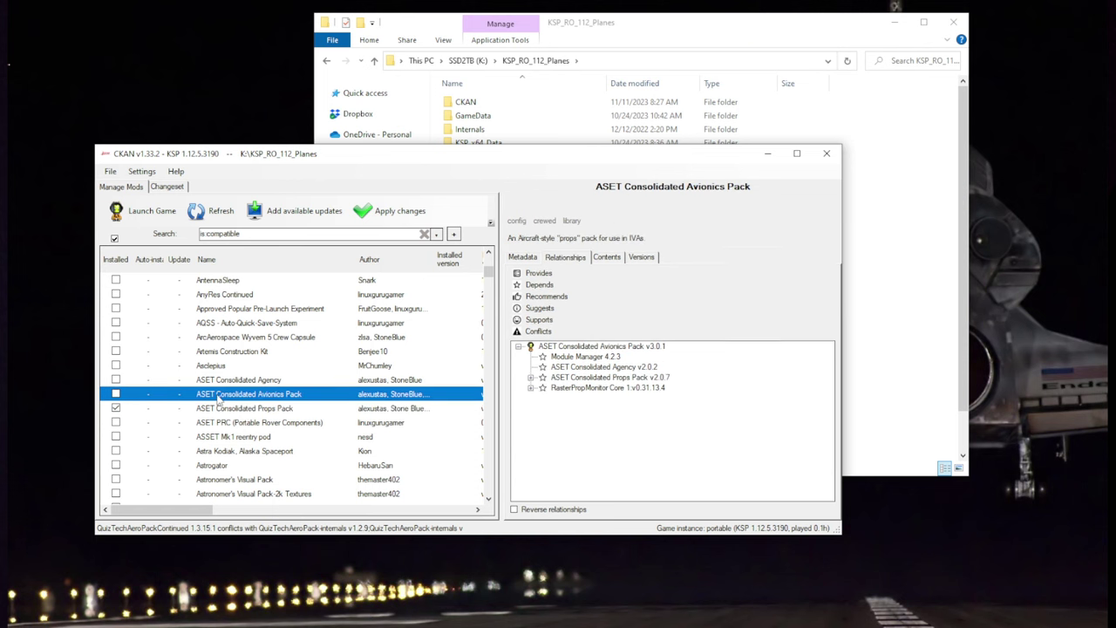
{"action": "left_click", "coordinate": [117, 394]}
Step: Check ASSET Mk1 reentry pod, then mark Aviation Lights and Avionics Systems for installation
{"action": "scroll", "coordinate": [288, 377], "scroll_direction": "down", "scroll_amount": 1}
{"action": "left_click", "coordinate": [248, 393]}
{"action": "scroll", "coordinate": [248, 397], "scroll_direction": "down", "scroll_amount": 3}
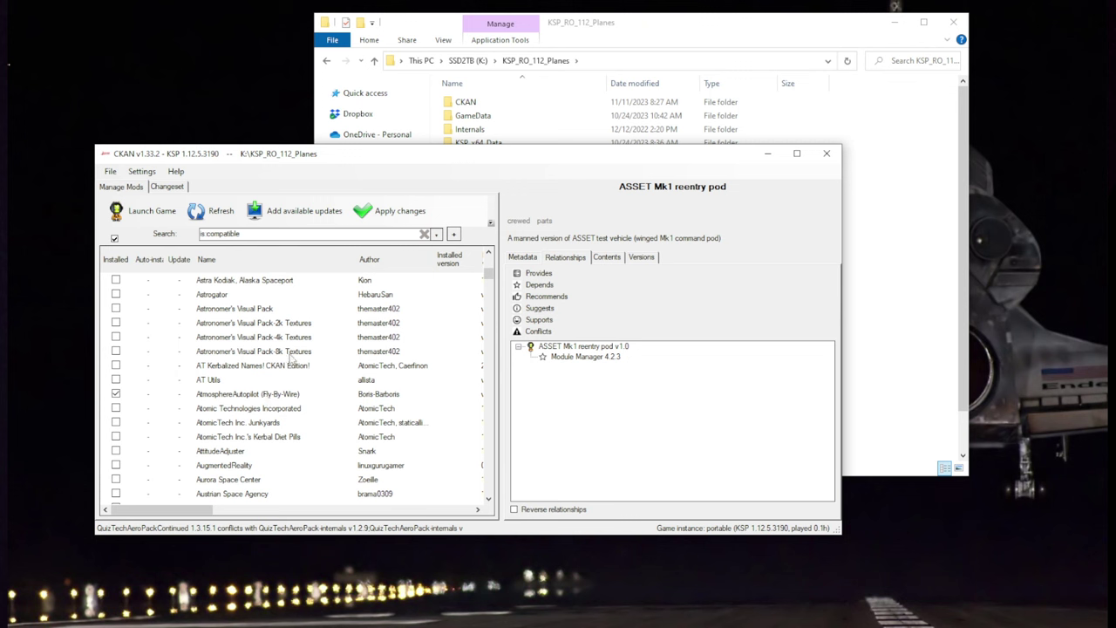
{"action": "scroll", "coordinate": [292, 351], "scroll_direction": "down", "scroll_amount": 5}
{"action": "left_click", "coordinate": [217, 337]}
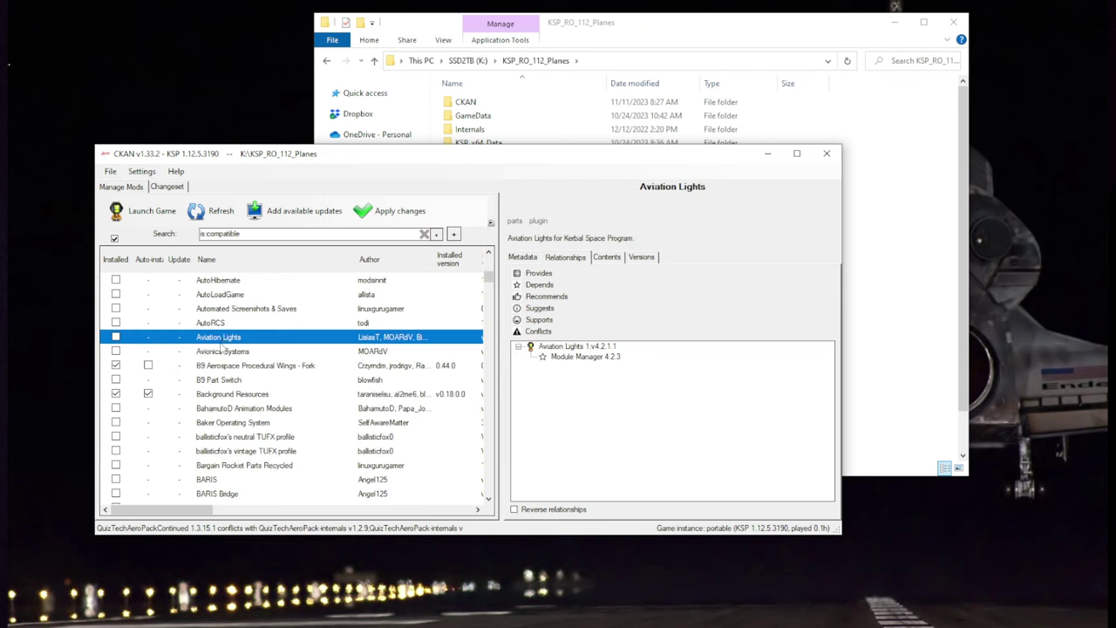
{"action": "left_click", "coordinate": [117, 350]}
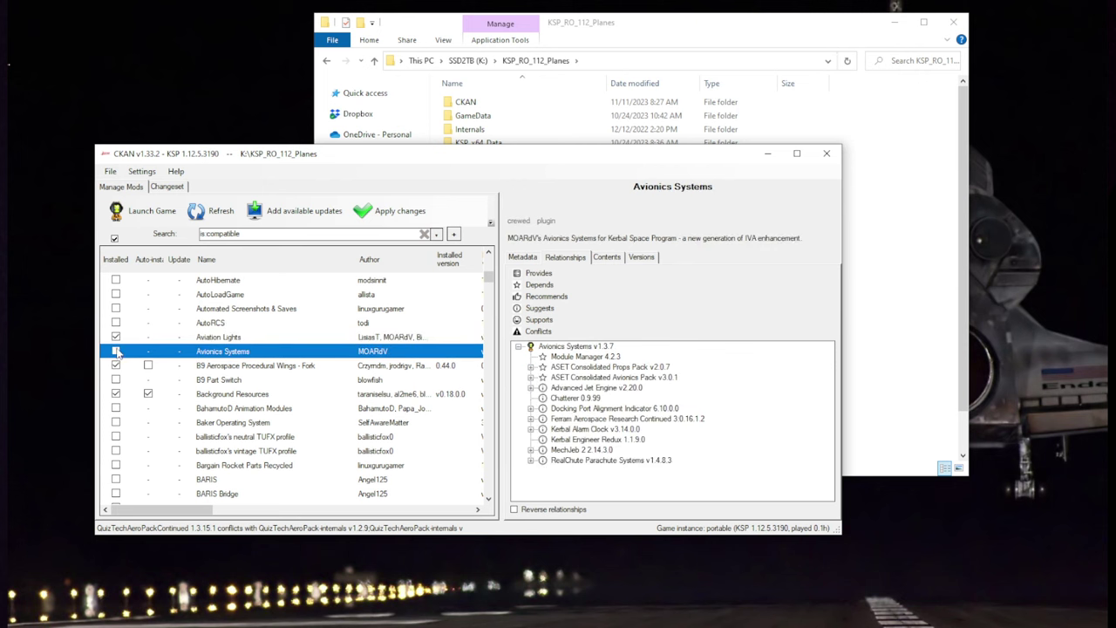
{"action": "left_click", "coordinate": [117, 350]}
Step: Review Bargain Rocket Parts Recycled and BDArmory Extended, then mark BDArmory Plus for installation
{"action": "scroll", "coordinate": [281, 381], "scroll_direction": "down", "scroll_amount": 1}
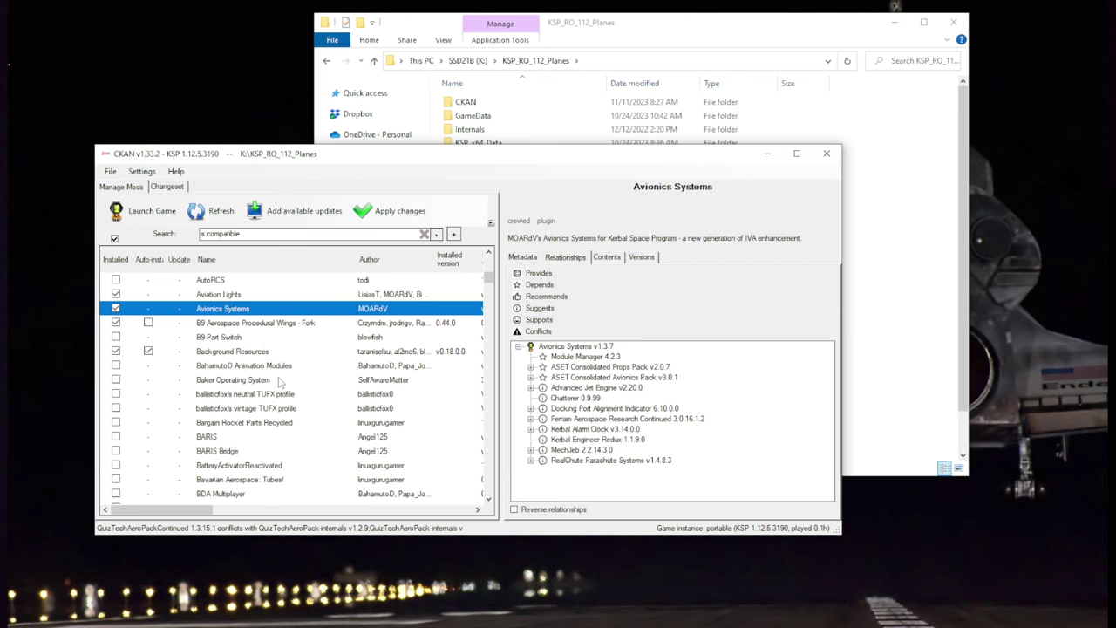
{"action": "scroll", "coordinate": [280, 381], "scroll_direction": "down", "scroll_amount": 1}
{"action": "left_click", "coordinate": [263, 383]}
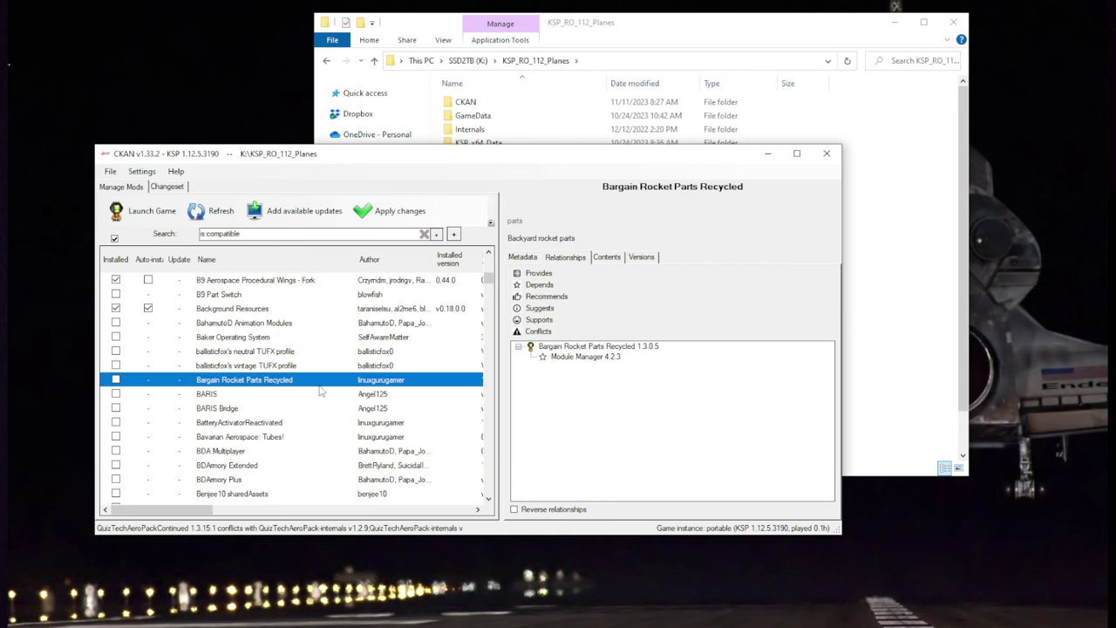
{"action": "scroll", "coordinate": [263, 391], "scroll_direction": "down", "scroll_amount": 1}
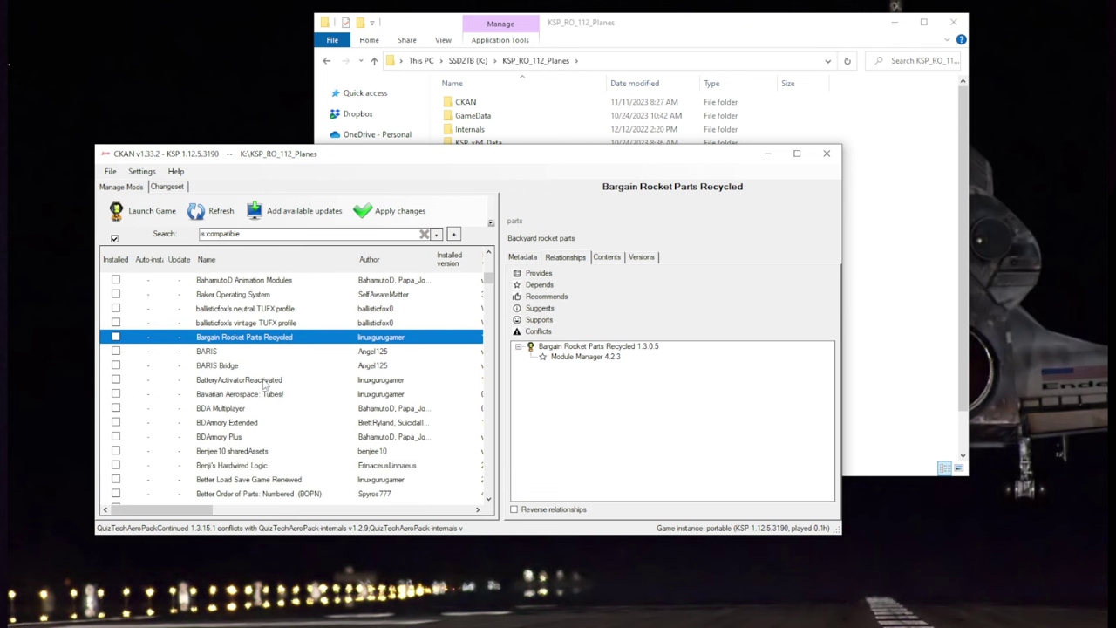
{"action": "scroll", "coordinate": [263, 359], "scroll_direction": "down", "scroll_amount": 2}
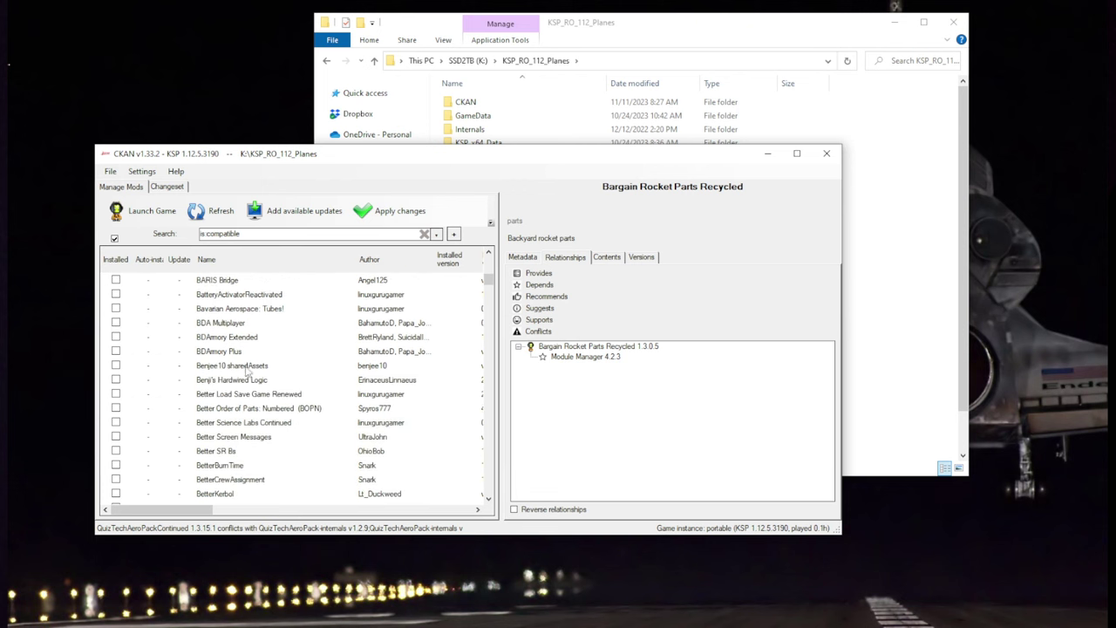
{"action": "left_click", "coordinate": [237, 339]}
{"action": "left_click", "coordinate": [237, 352]}
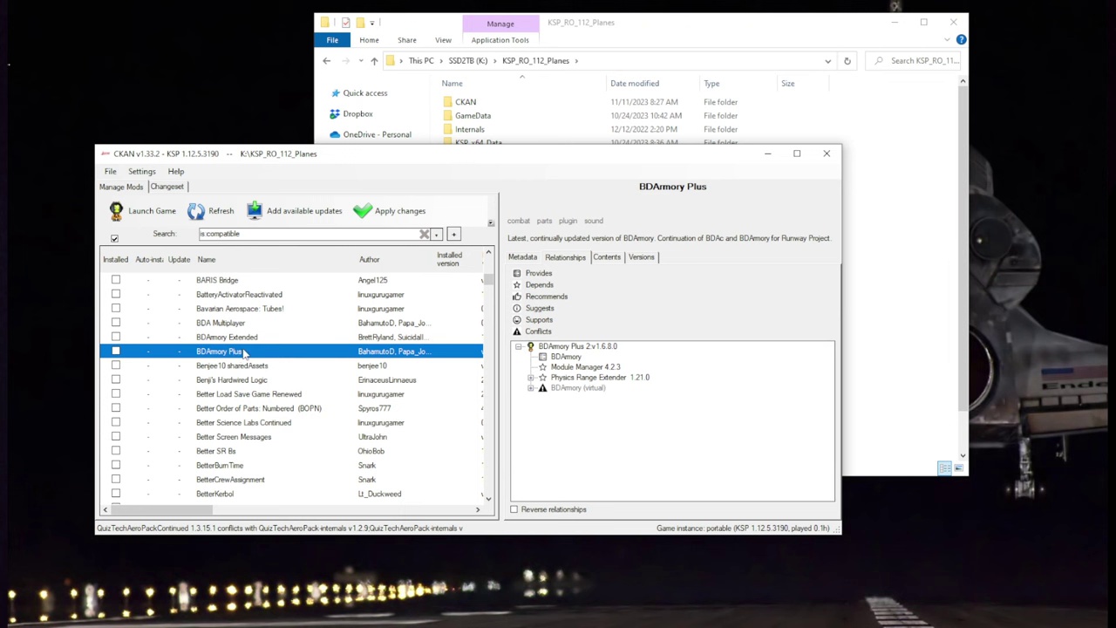
{"action": "left_click", "coordinate": [116, 351]}
{"action": "left_click", "coordinate": [272, 370]}
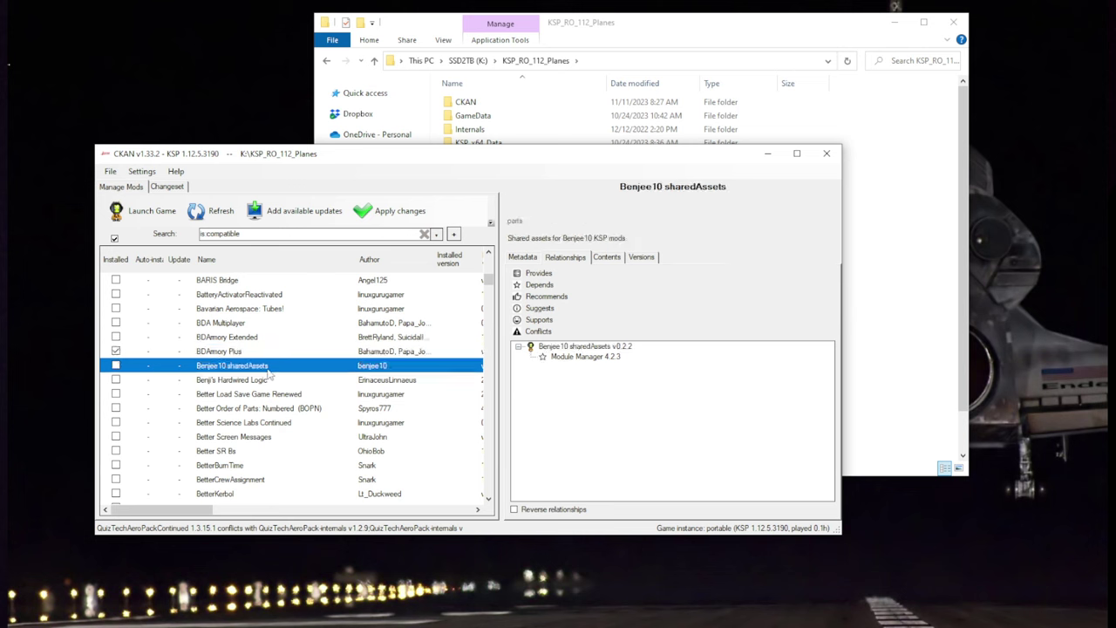
Step: Mark blackheart612's Procedural Part Textures for installation and scroll back up the list
{"action": "scroll", "coordinate": [266, 384], "scroll_direction": "down", "scroll_amount": 5}
{"action": "left_click", "coordinate": [259, 395]}
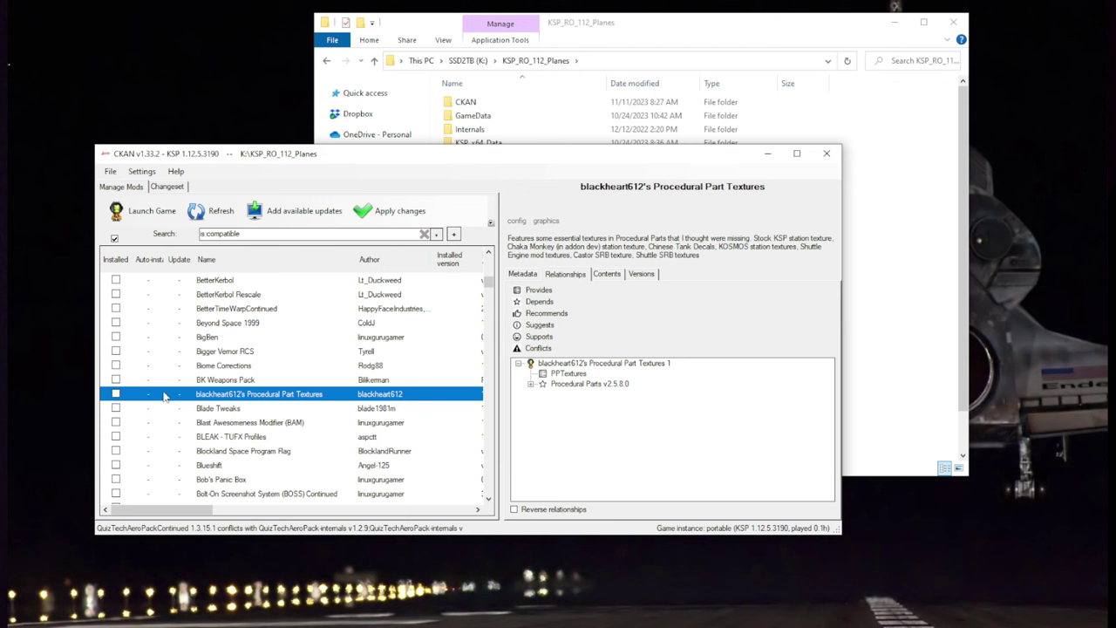
{"action": "left_click", "coordinate": [116, 394]}
{"action": "left_click_drag", "start_coordinate": [488, 288], "coordinate": [471, 432]}
{"action": "scroll", "coordinate": [244, 392], "scroll_direction": "up", "scroll_amount": 20}
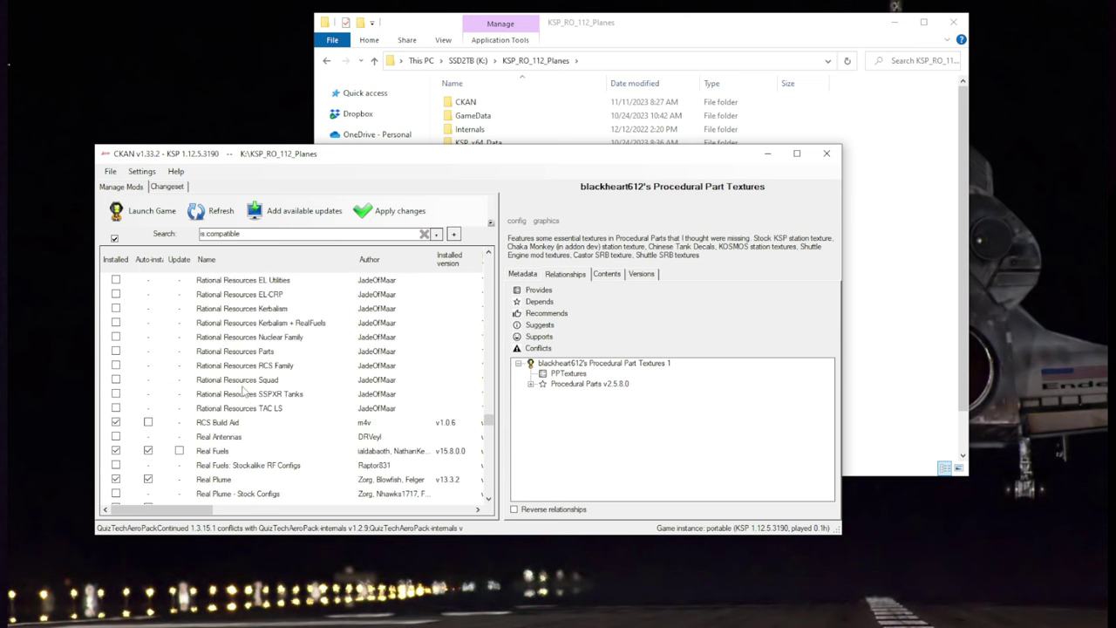
{"action": "scroll", "coordinate": [244, 392], "scroll_direction": "up", "scroll_amount": 7}
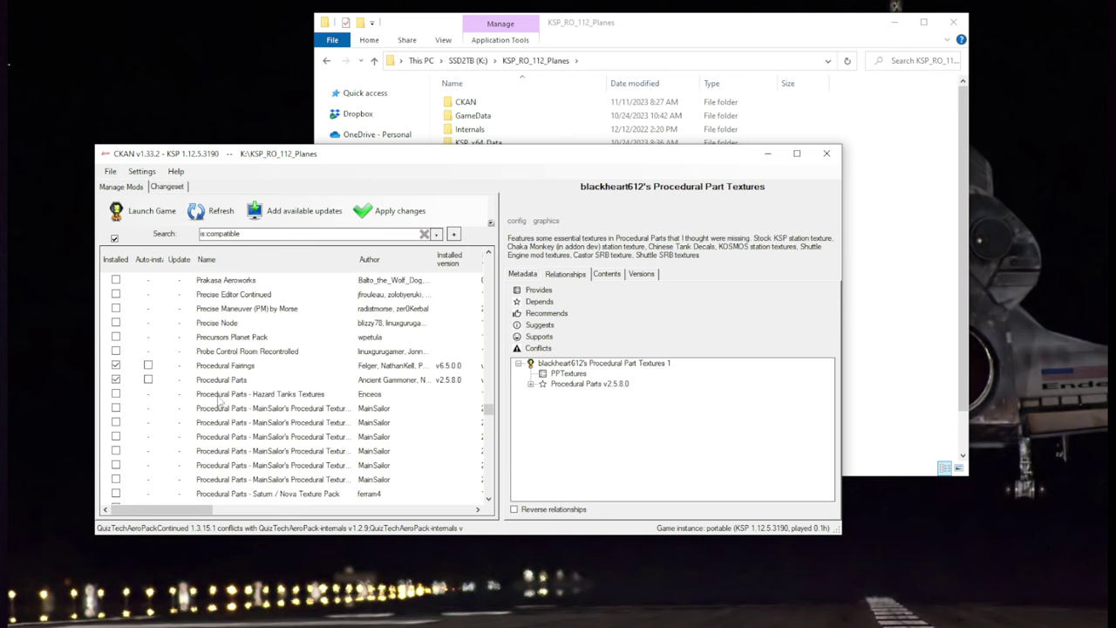
Step: View Hazard Tanks Textures and MainSailor's Complete Texture Pack, then mark Essential Textures and Flag
{"action": "left_click", "coordinate": [207, 354]}
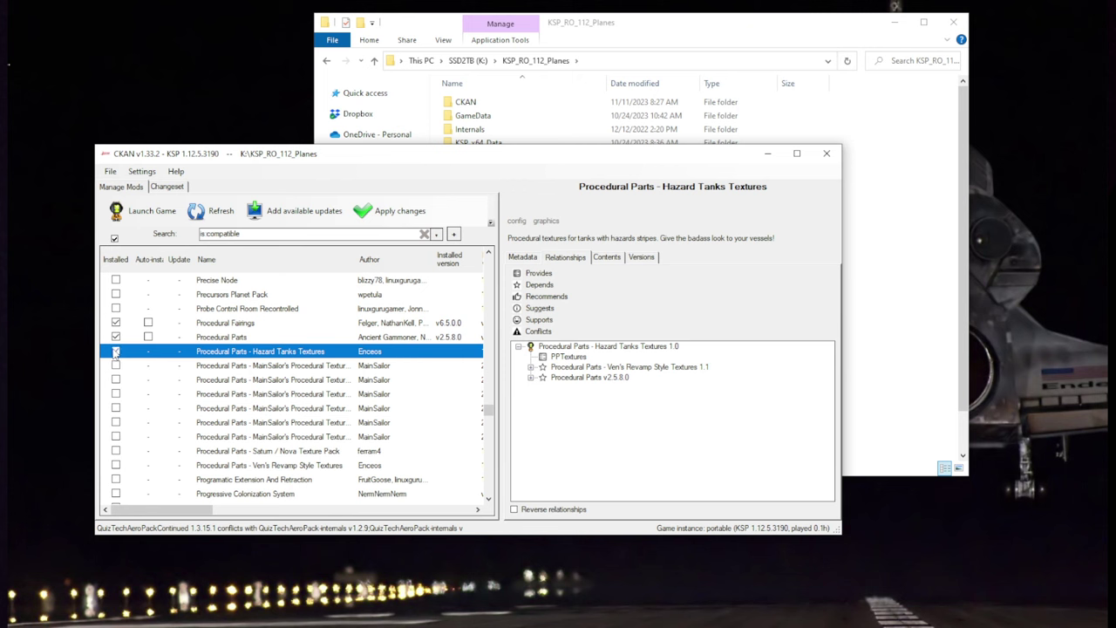
{"action": "left_click", "coordinate": [251, 369]}
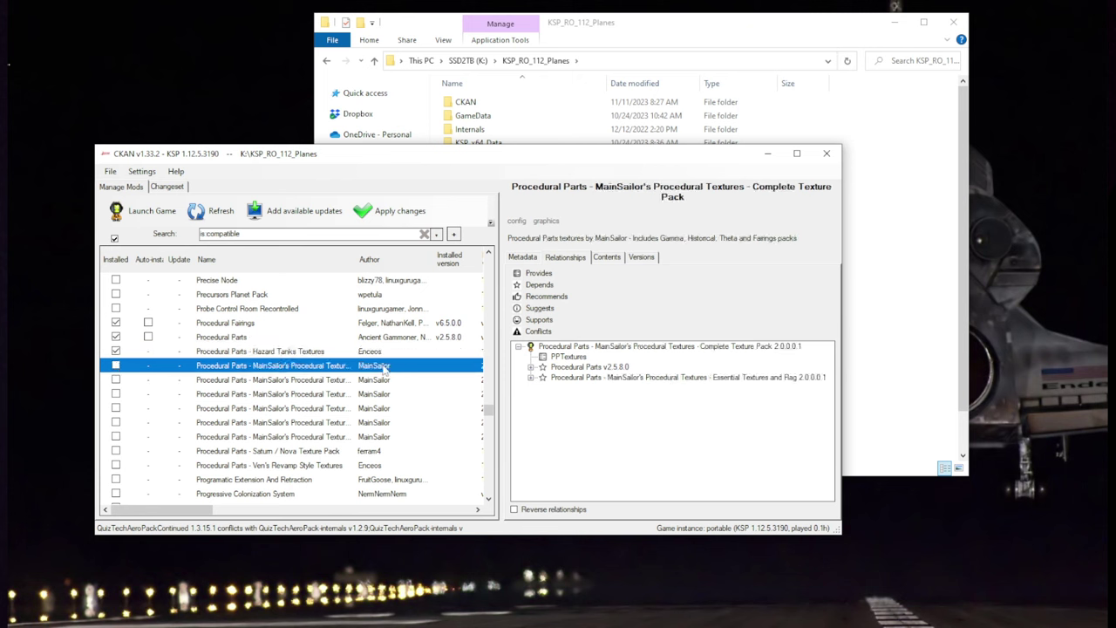
{"action": "left_click", "coordinate": [287, 385]}
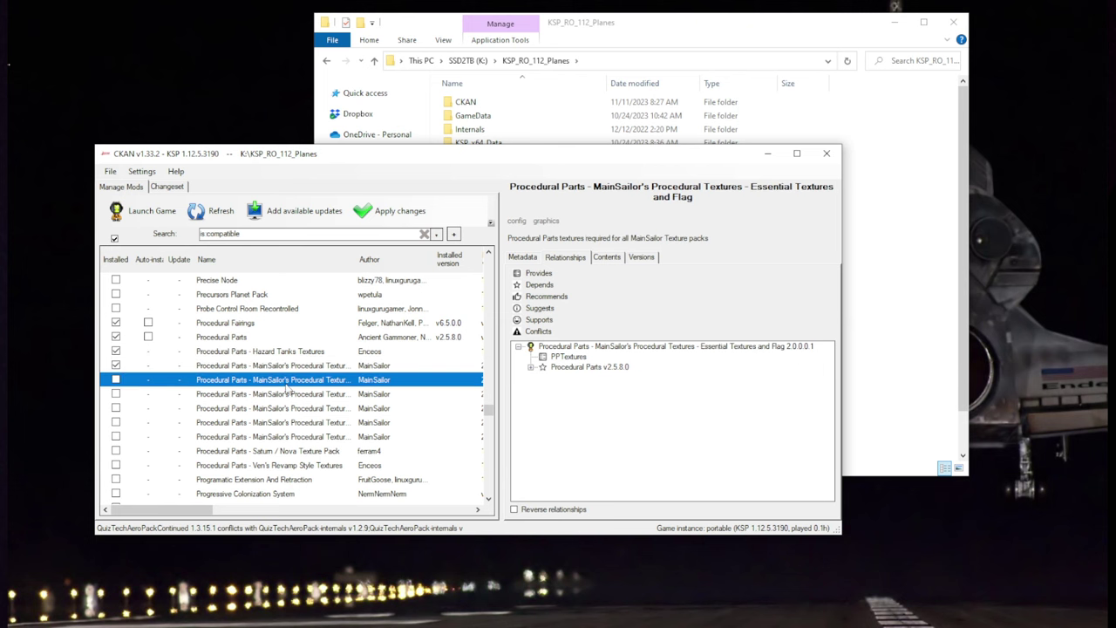
{"action": "left_click", "coordinate": [116, 379]}
Step: Browse the MainSailor texture packs, including Historic and Theta Textures, back to Complete Texture Pack
{"action": "left_click", "coordinate": [231, 393]}
{"action": "left_click", "coordinate": [235, 407]}
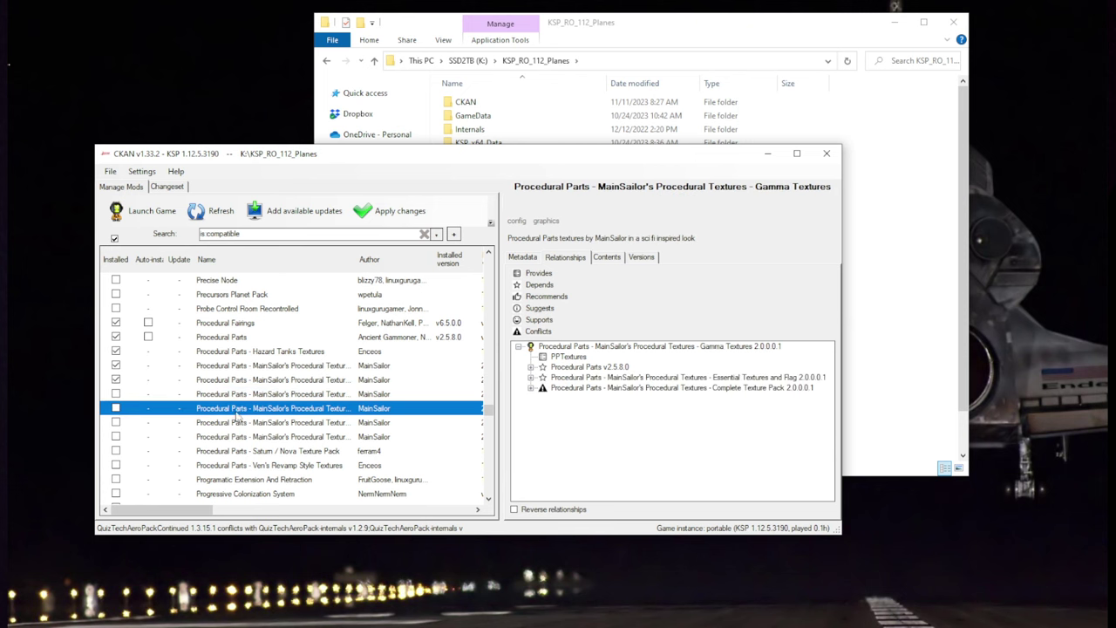
{"action": "left_click", "coordinate": [239, 422]}
{"action": "left_click", "coordinate": [237, 437]}
{"action": "left_click", "coordinate": [261, 366]}
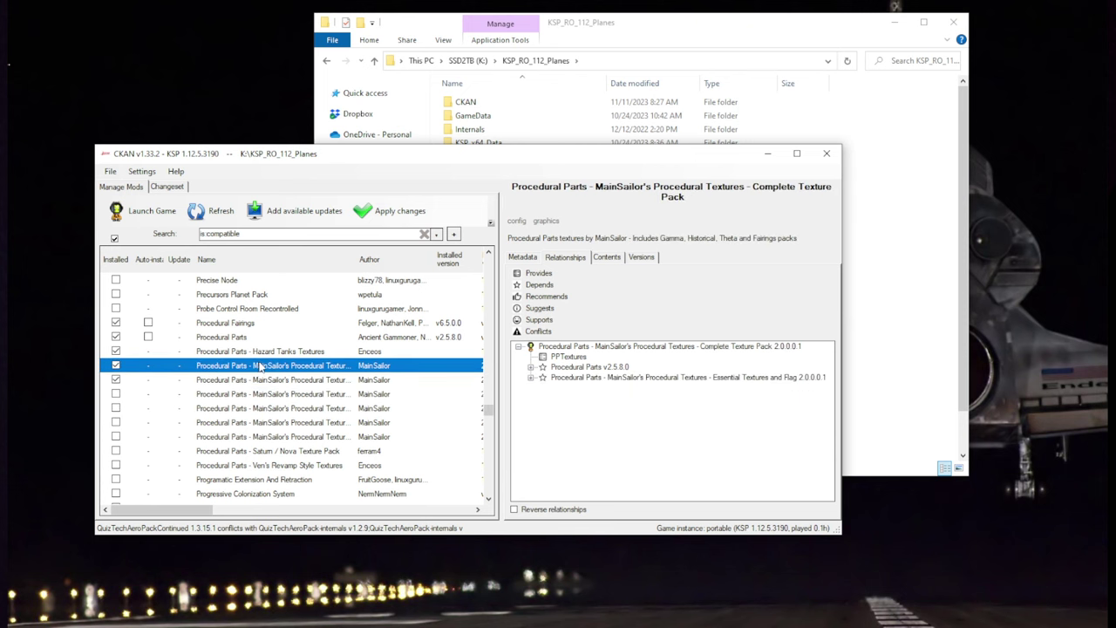
Step: Mark the Saturn / Nova Texture Pack and Ven's Revamp Style Textures for installation
{"action": "left_click", "coordinate": [235, 451]}
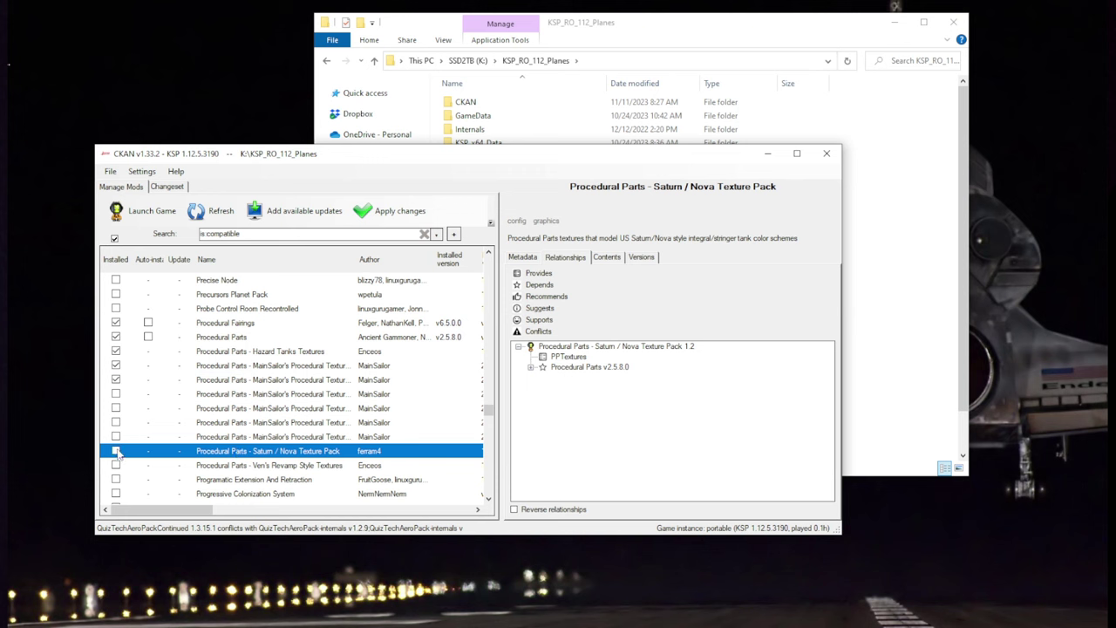
{"action": "left_click", "coordinate": [116, 450]}
{"action": "left_click", "coordinate": [115, 464]}
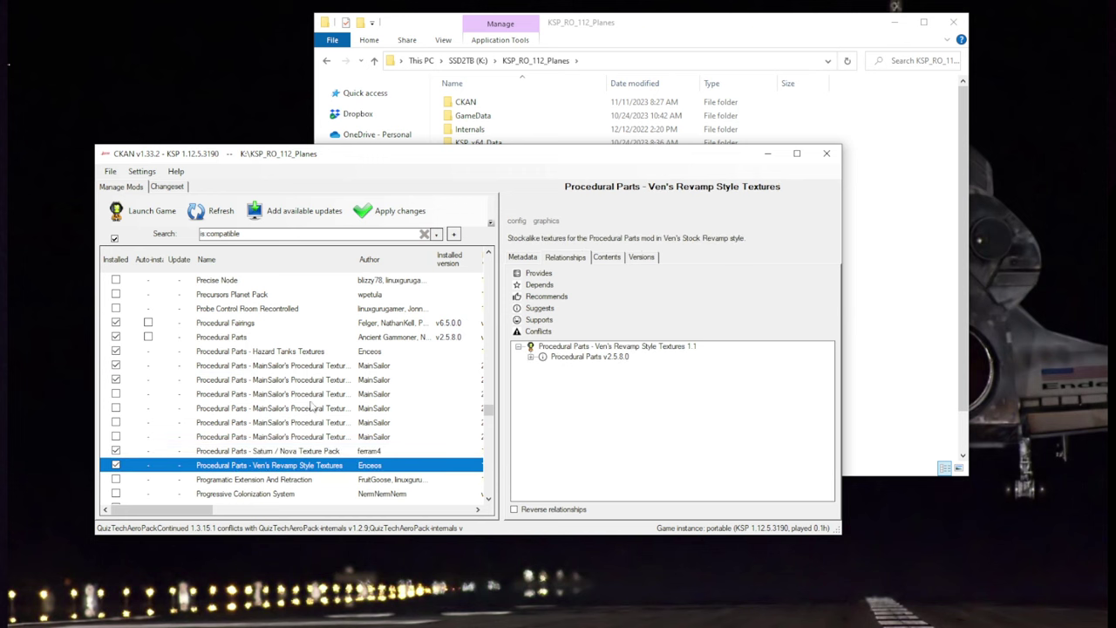
{"action": "left_click", "coordinate": [256, 455]}
{"action": "left_click", "coordinate": [260, 466]}
{"action": "left_click_drag", "start_coordinate": [489, 411], "coordinate": [501, 321]}
Step: Mark Camera Tools continued and CanaveralPads for installation after viewing CactEye
{"action": "scroll", "coordinate": [502, 321], "scroll_direction": "up", "scroll_amount": 5}
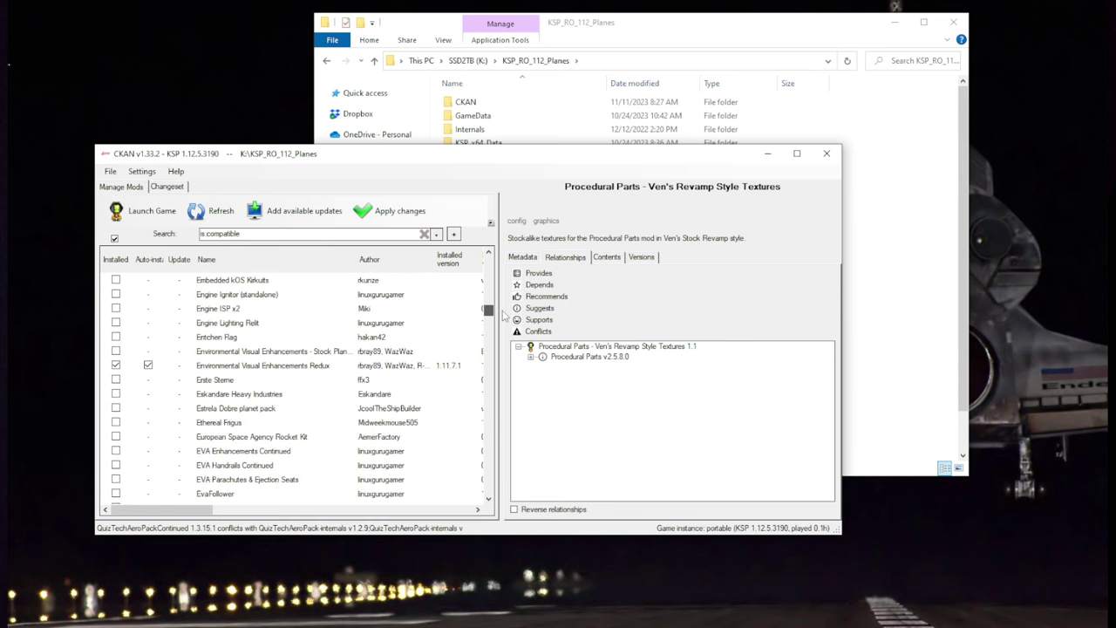
{"action": "scroll", "coordinate": [502, 321], "scroll_direction": "up", "scroll_amount": 10}
{"action": "left_click", "coordinate": [236, 351]}
{"action": "left_click", "coordinate": [179, 394]}
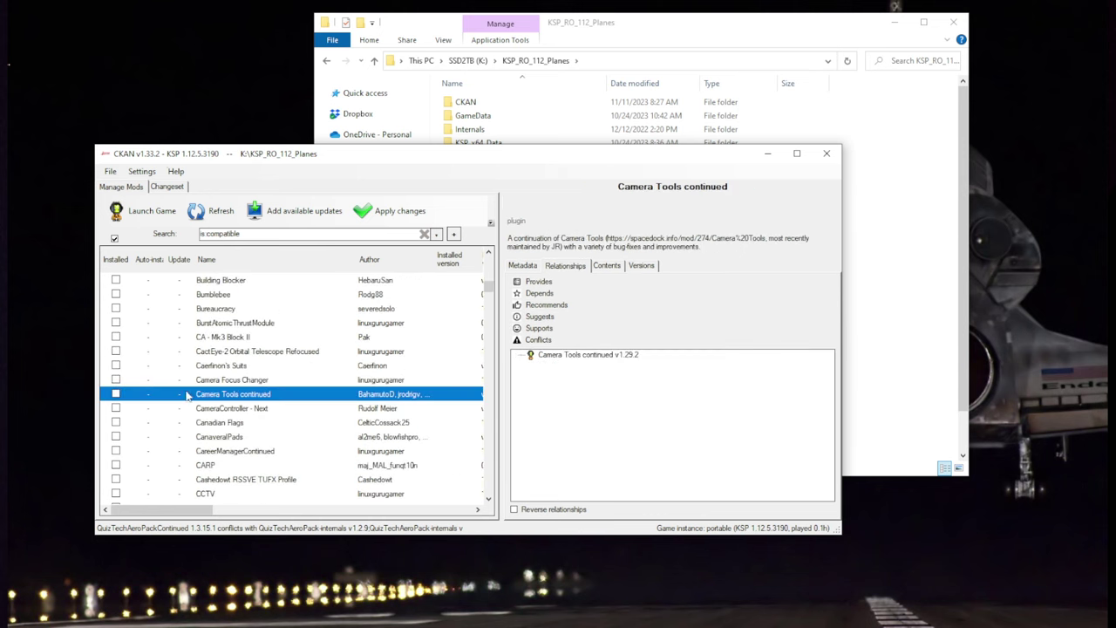
{"action": "left_click", "coordinate": [116, 394]}
{"action": "scroll", "coordinate": [340, 381], "scroll_direction": "down", "scroll_amount": 1}
{"action": "left_click", "coordinate": [192, 394]}
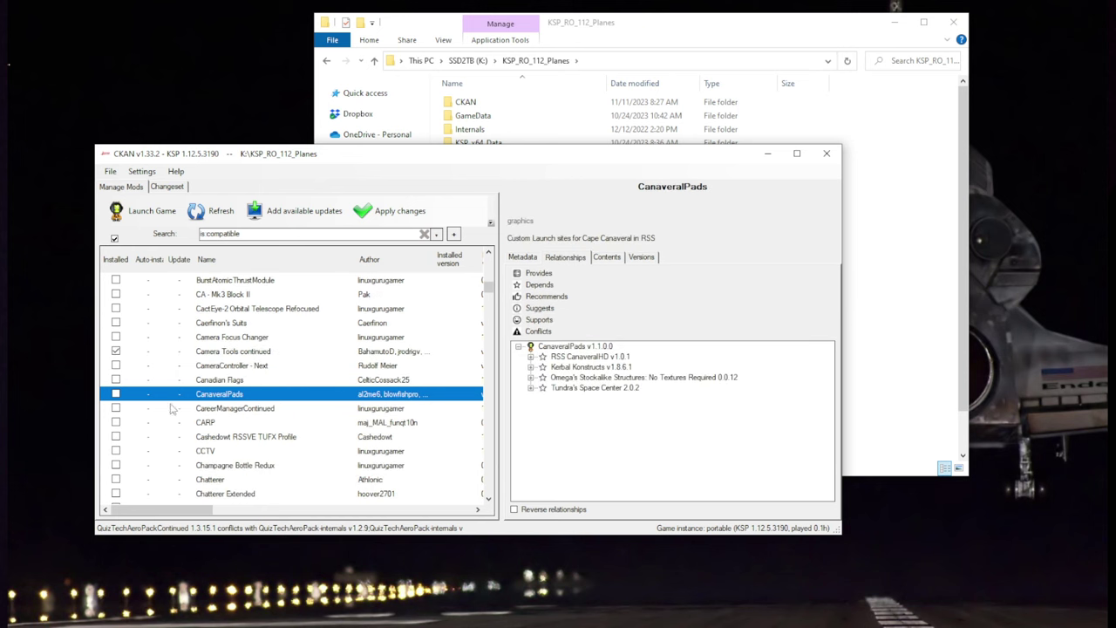
{"action": "left_click", "coordinate": [117, 394]}
Step: Inspect CanaveralPads' dependencies: Tundra's Space Center, Omega's Stockalike Structures, Kerbal Konstructs, RSS CanaveralHD
{"action": "left_click", "coordinate": [608, 390]}
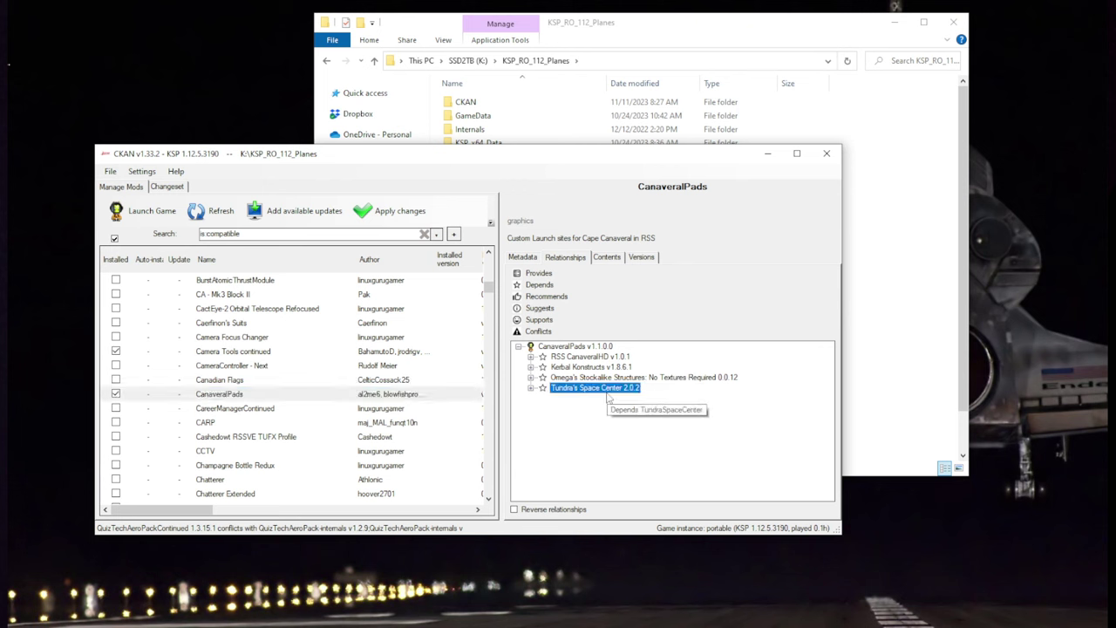
{"action": "left_click", "coordinate": [609, 380]}
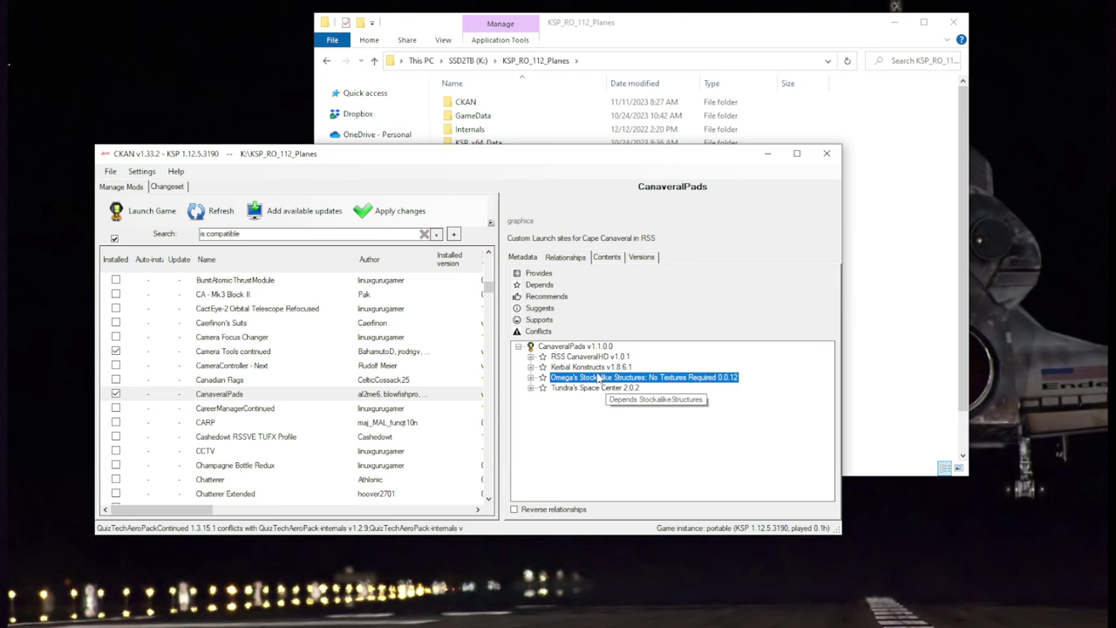
{"action": "left_click", "coordinate": [598, 367]}
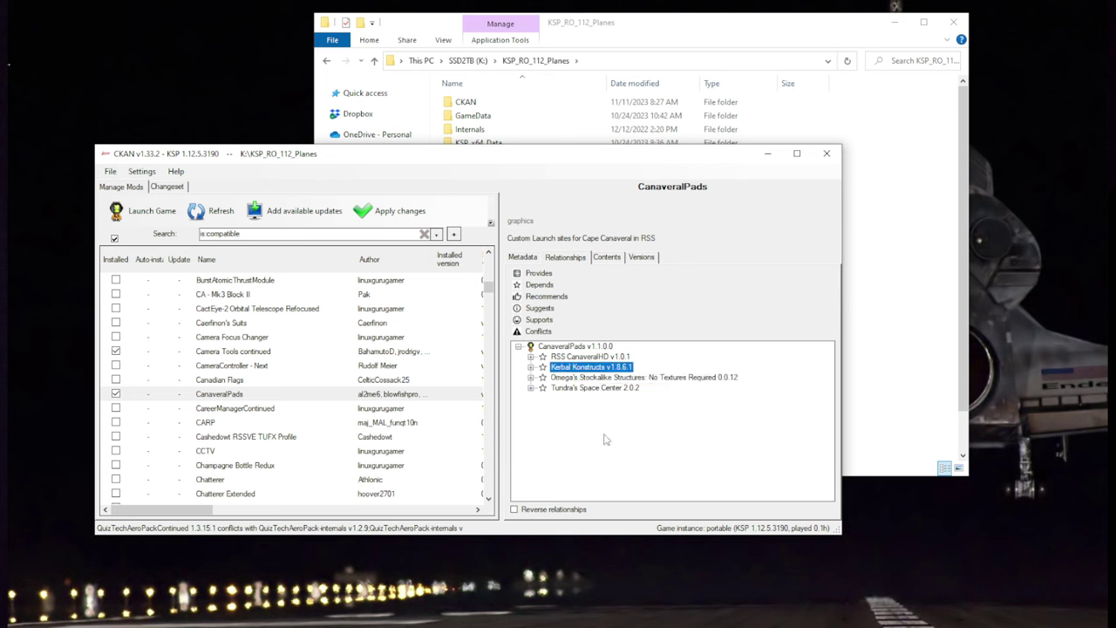
{"action": "left_click", "coordinate": [575, 356]}
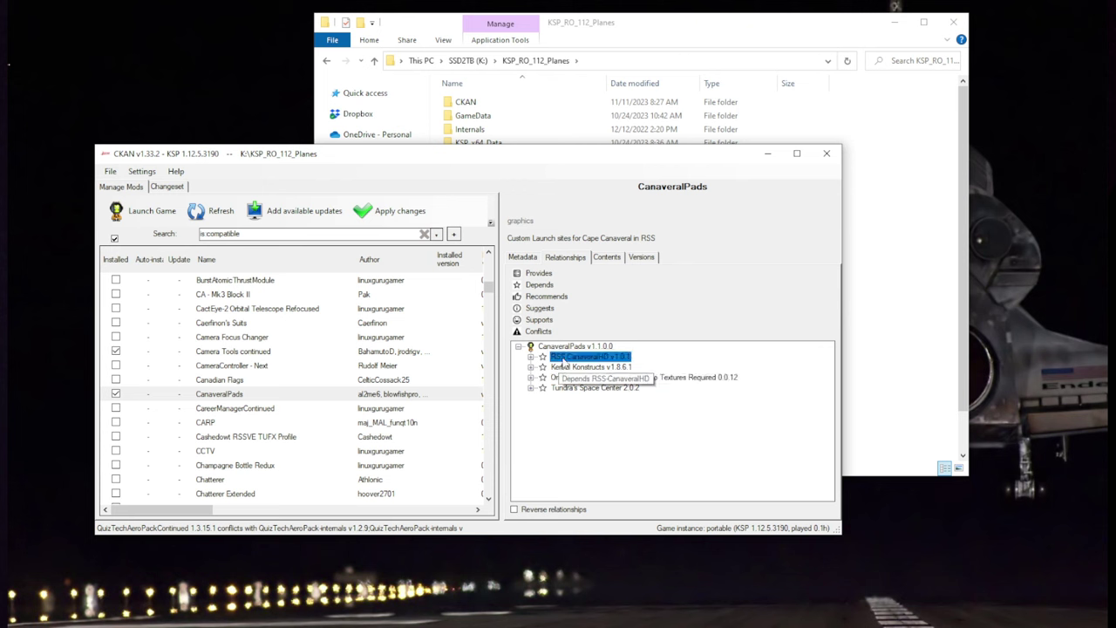
{"action": "left_click", "coordinate": [232, 410]}
{"action": "left_click", "coordinate": [237, 398]}
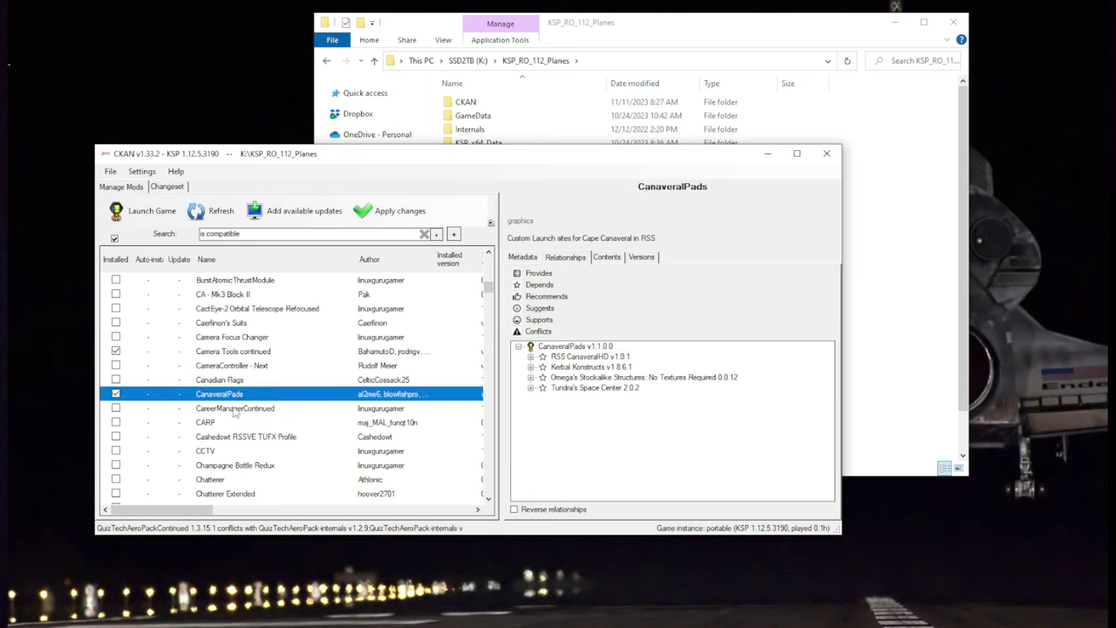
{"action": "scroll", "coordinate": [232, 411], "scroll_direction": "down", "scroll_amount": 1}
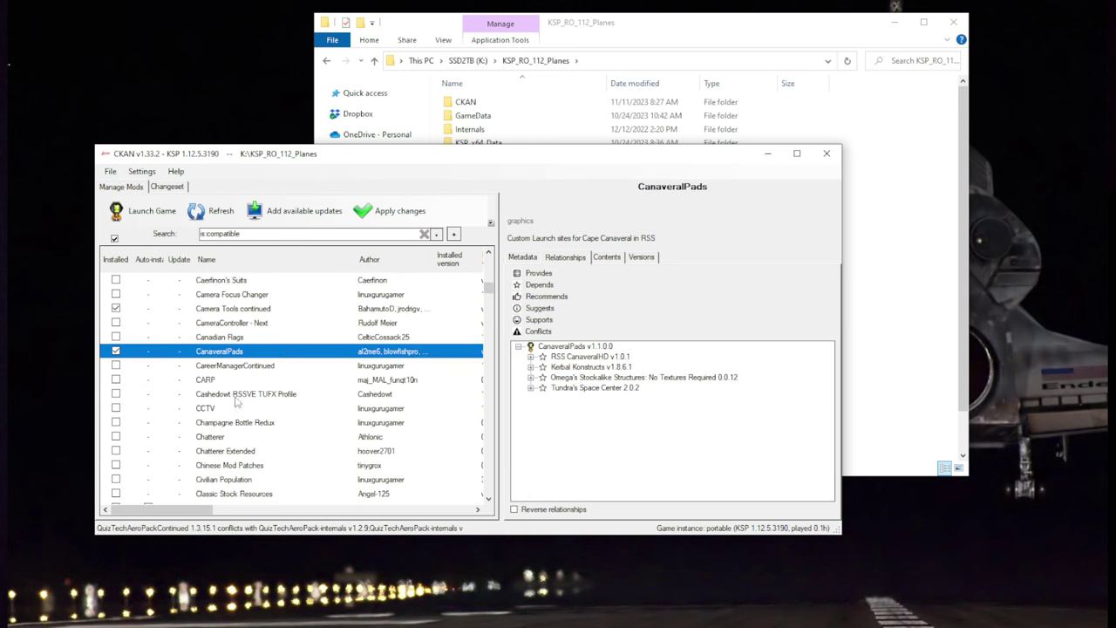
Step: Mark Chatterer and Chatterer Extended for installation, returning to Chatterer's details
{"action": "left_click", "coordinate": [235, 396]}
{"action": "scroll", "coordinate": [235, 401], "scroll_direction": "down", "scroll_amount": 1}
{"action": "left_click", "coordinate": [224, 396]}
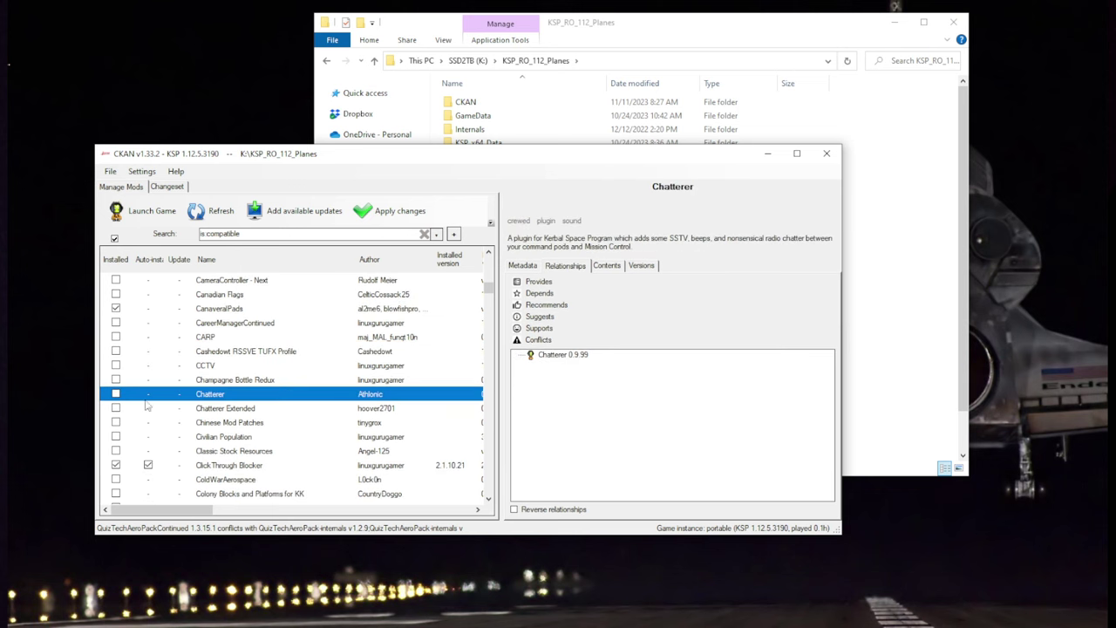
{"action": "left_click", "coordinate": [116, 393]}
{"action": "left_click", "coordinate": [216, 409]}
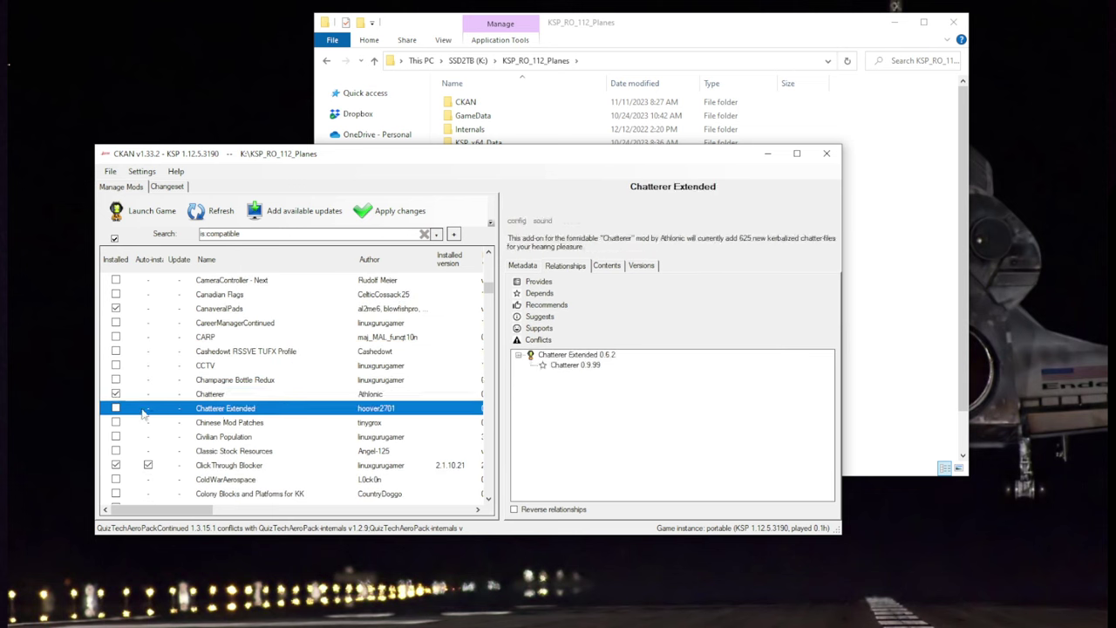
{"action": "left_click", "coordinate": [116, 408]}
{"action": "left_click", "coordinate": [231, 398]}
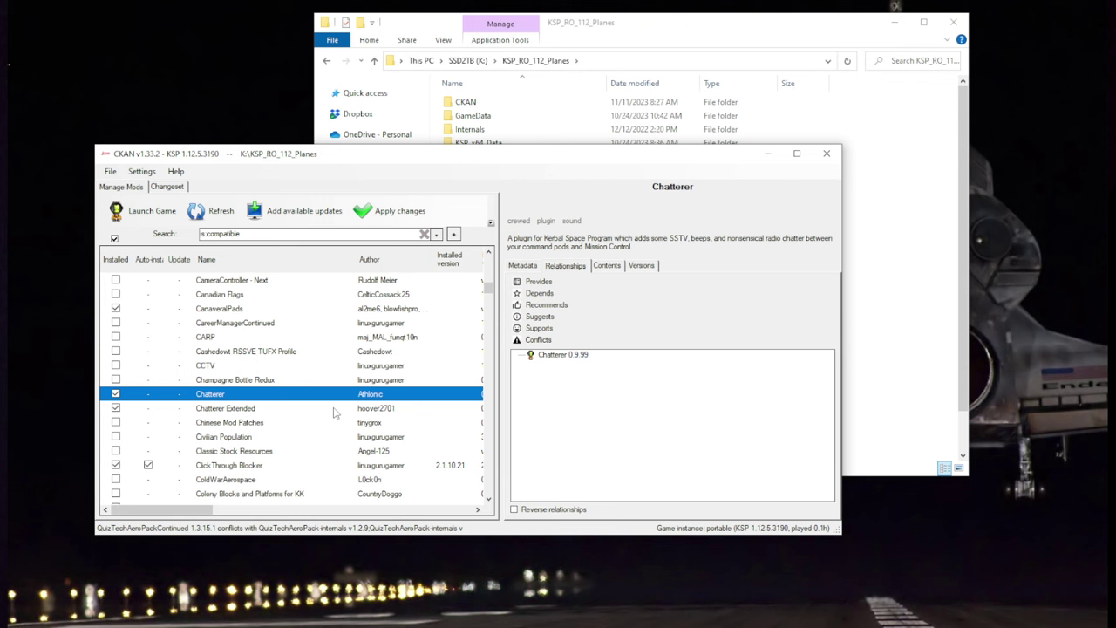
Step: Review the Connected Living Space and Contract Configurator details and dependencies
{"action": "scroll", "coordinate": [334, 413], "scroll_direction": "down", "scroll_amount": 3}
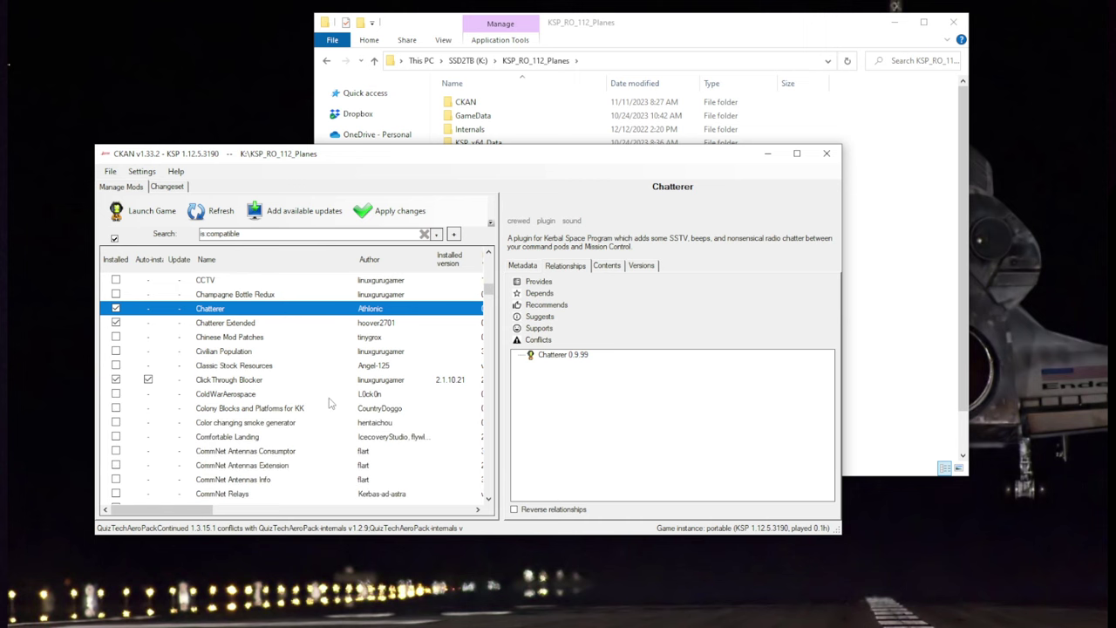
{"action": "scroll", "coordinate": [329, 405], "scroll_direction": "down", "scroll_amount": 6}
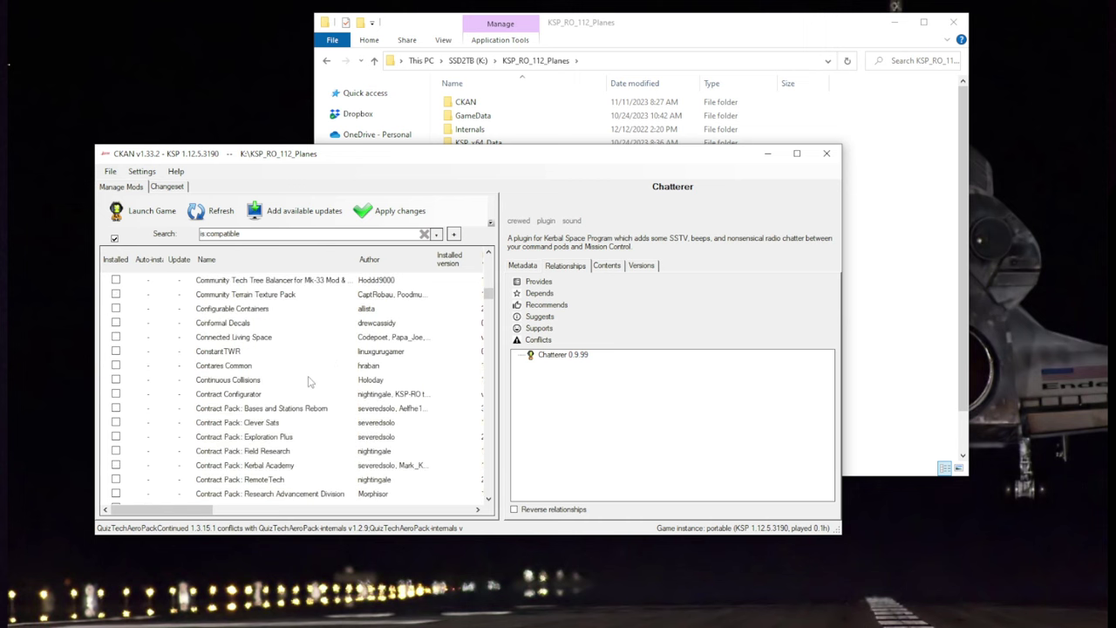
{"action": "left_click", "coordinate": [267, 341]}
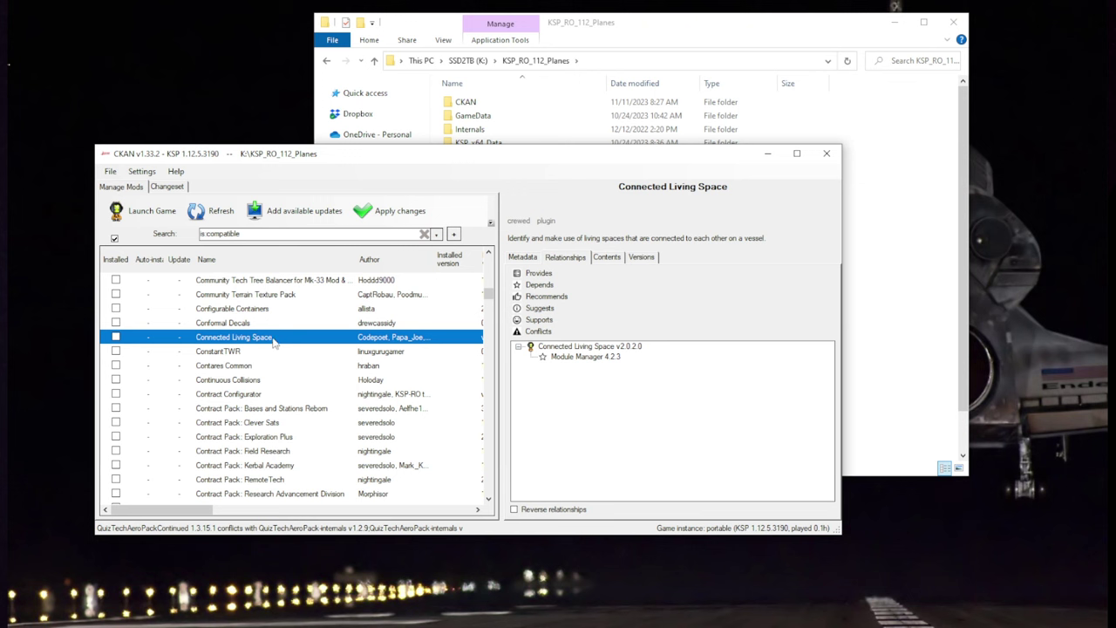
{"action": "left_click", "coordinate": [261, 394]}
{"action": "scroll", "coordinate": [266, 398], "scroll_direction": "down", "scroll_amount": 1}
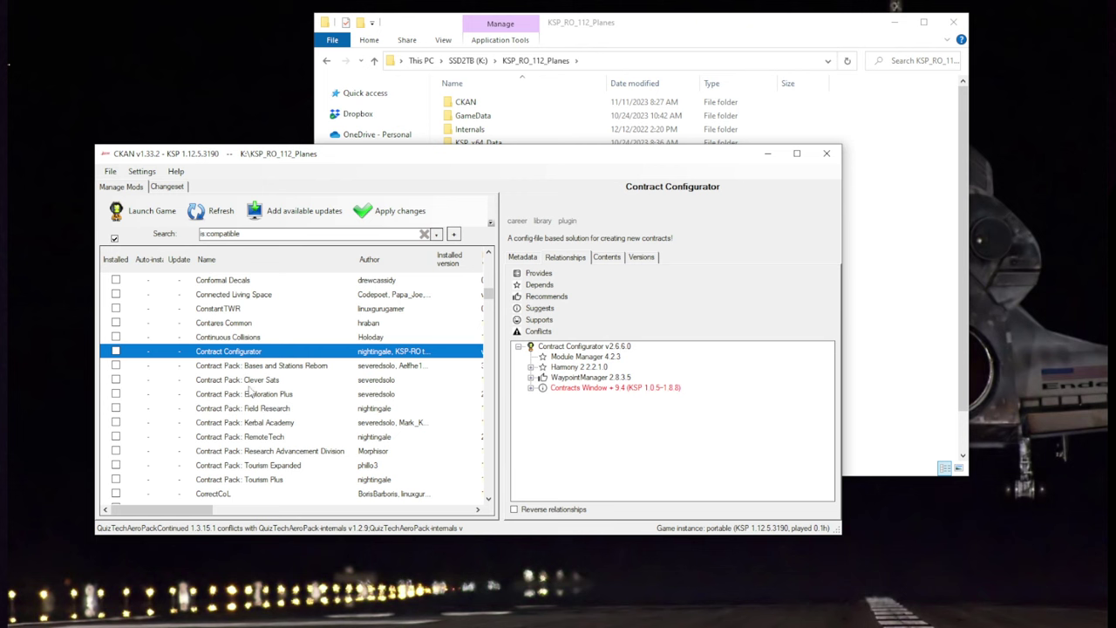
{"action": "scroll", "coordinate": [264, 457], "scroll_direction": "down", "scroll_amount": 2}
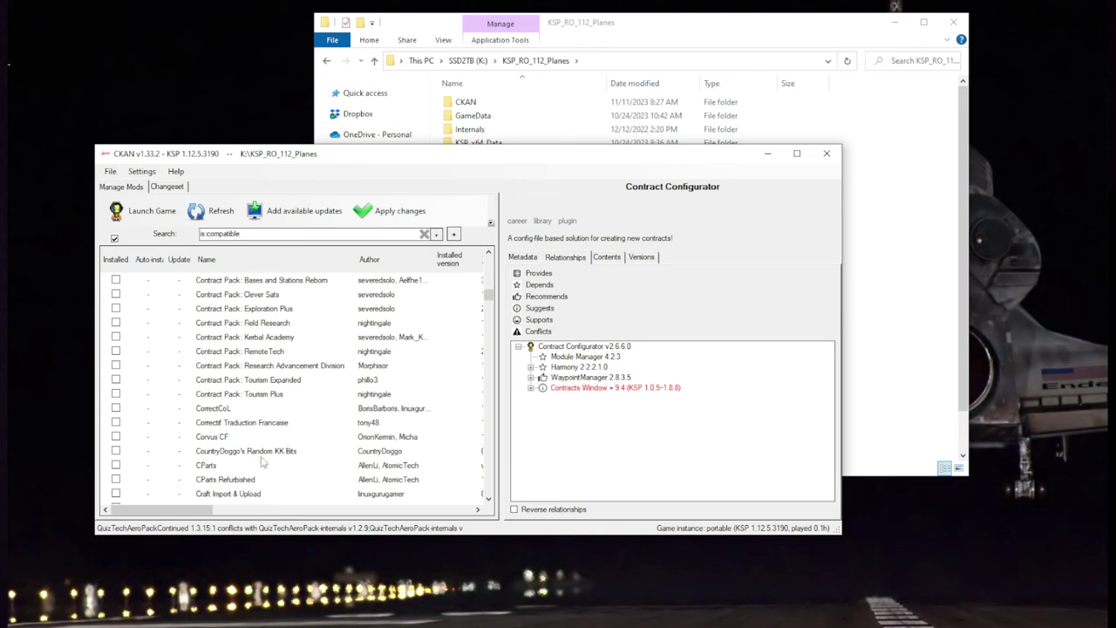
Step: Review the CorrectCoL, Crew Manifest and Custom Barn Kit 1.1.22.0 details
{"action": "left_click", "coordinate": [233, 410]}
{"action": "scroll", "coordinate": [269, 419], "scroll_direction": "down", "scroll_amount": 1}
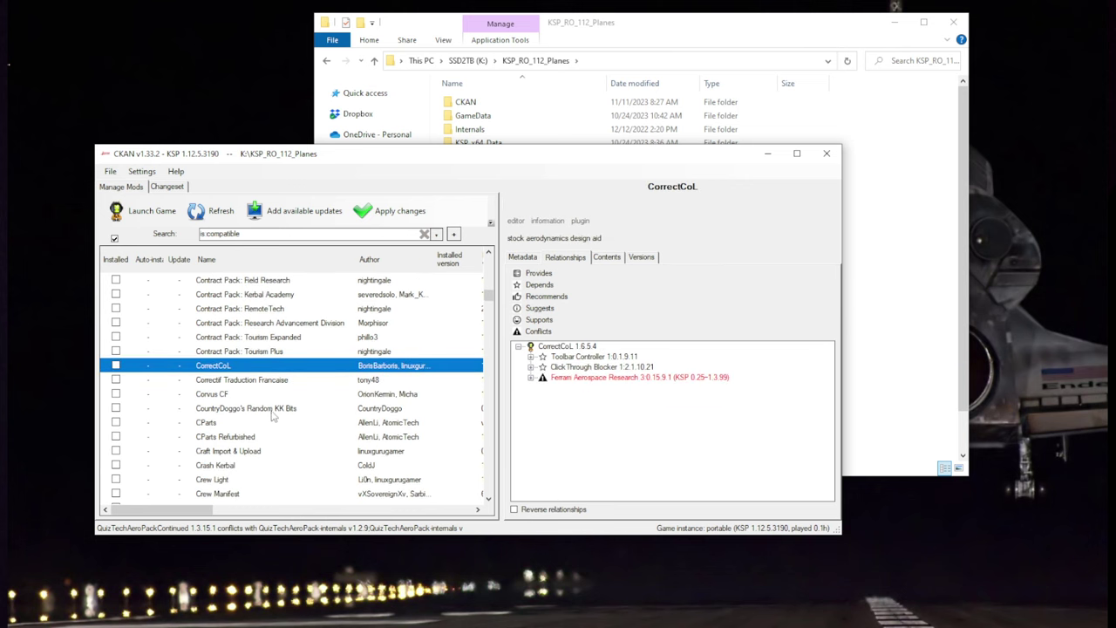
{"action": "scroll", "coordinate": [271, 412], "scroll_direction": "down", "scroll_amount": 1}
{"action": "scroll", "coordinate": [271, 413], "scroll_direction": "down", "scroll_amount": 1}
{"action": "left_click", "coordinate": [271, 412]}
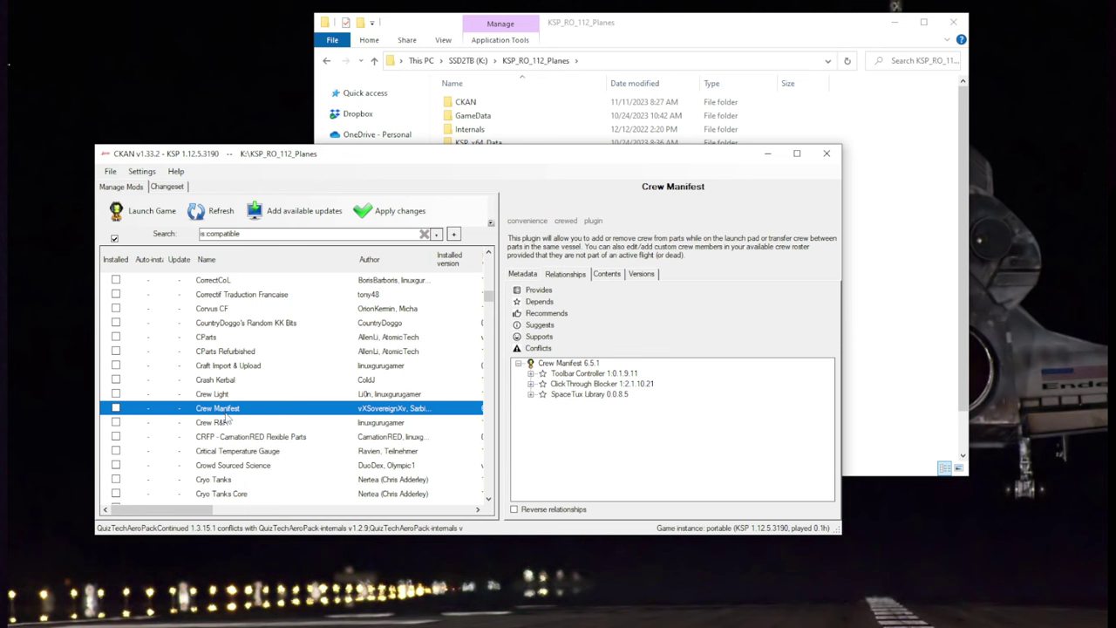
{"action": "scroll", "coordinate": [262, 412], "scroll_direction": "down", "scroll_amount": 5}
{"action": "left_click", "coordinate": [305, 407]}
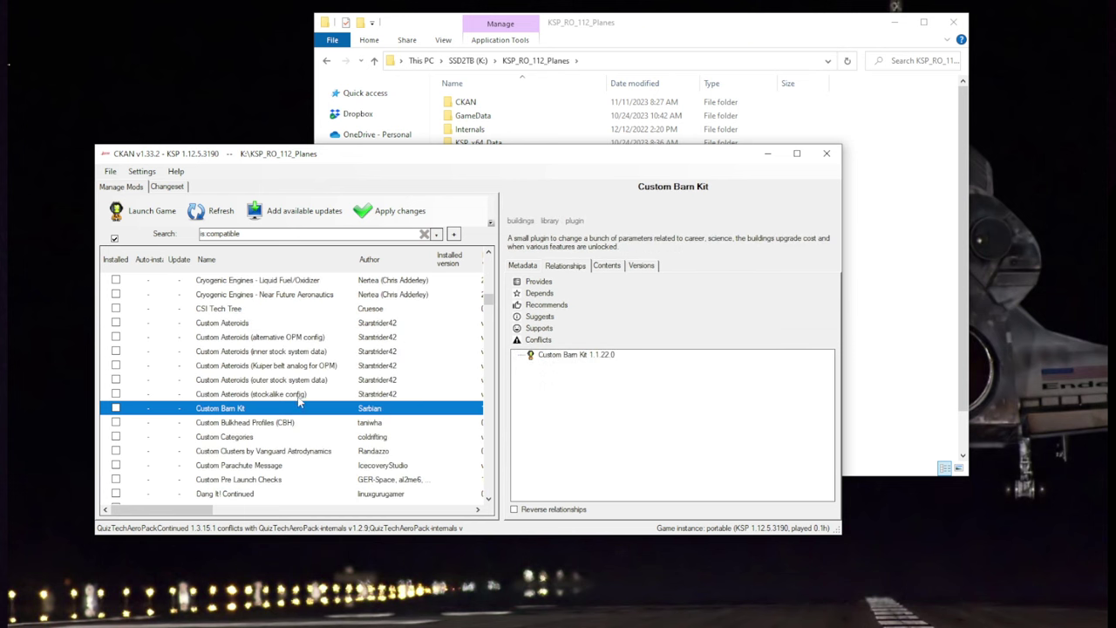
{"action": "scroll", "coordinate": [299, 397], "scroll_direction": "down", "scroll_amount": 1}
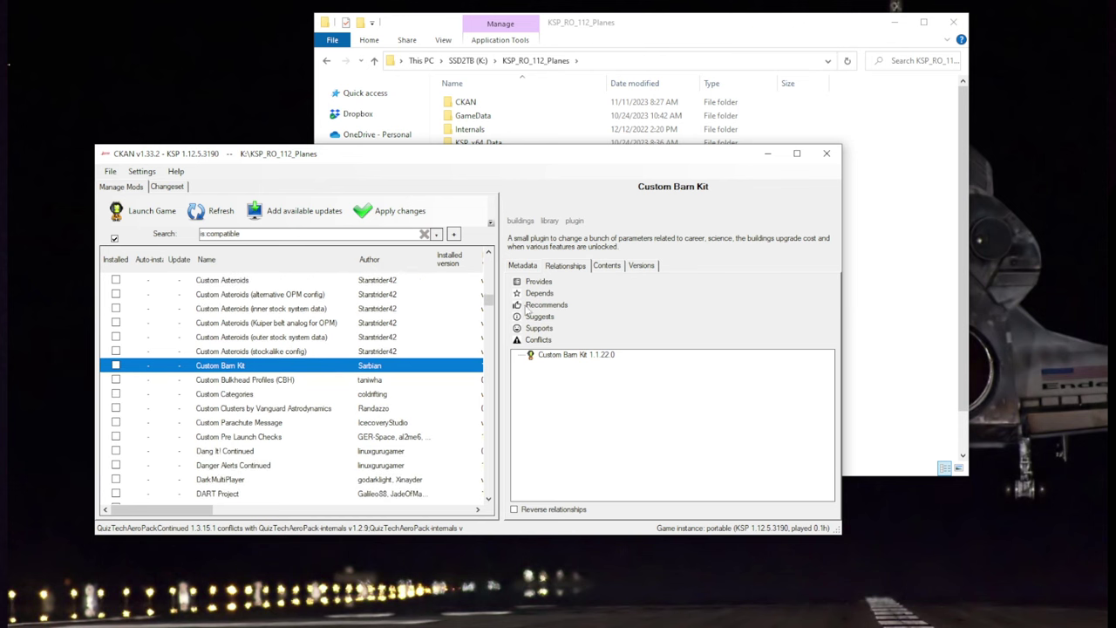
{"action": "left_click_drag", "start_coordinate": [489, 301], "coordinate": [489, 432]}
{"action": "scroll", "coordinate": [253, 381], "scroll_direction": "up", "scroll_amount": 10}
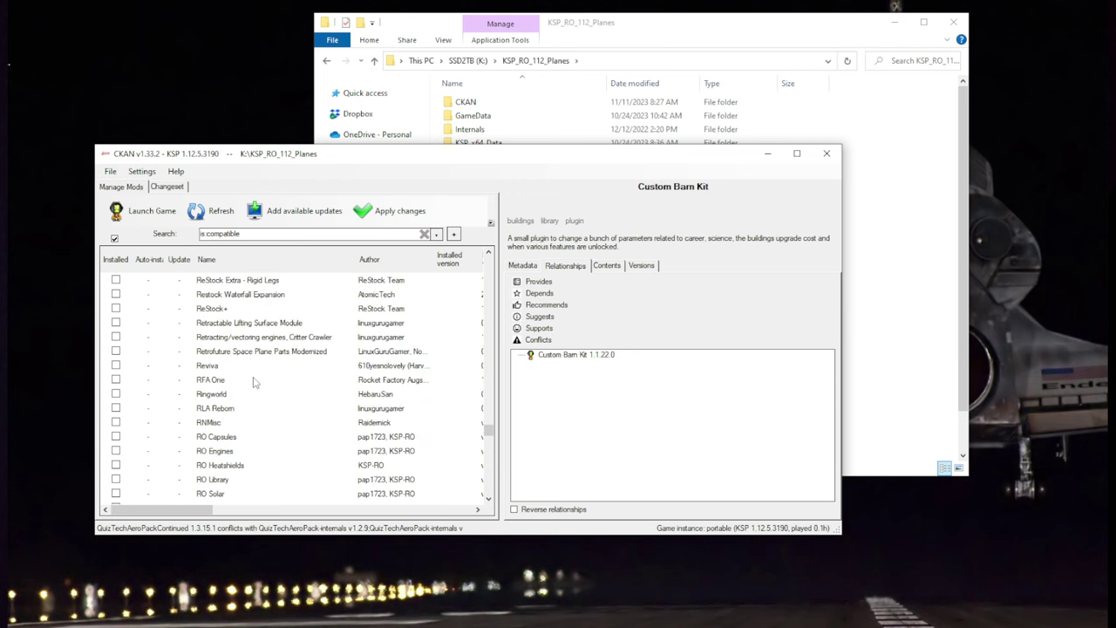
{"action": "scroll", "coordinate": [254, 381], "scroll_direction": "up", "scroll_amount": 6}
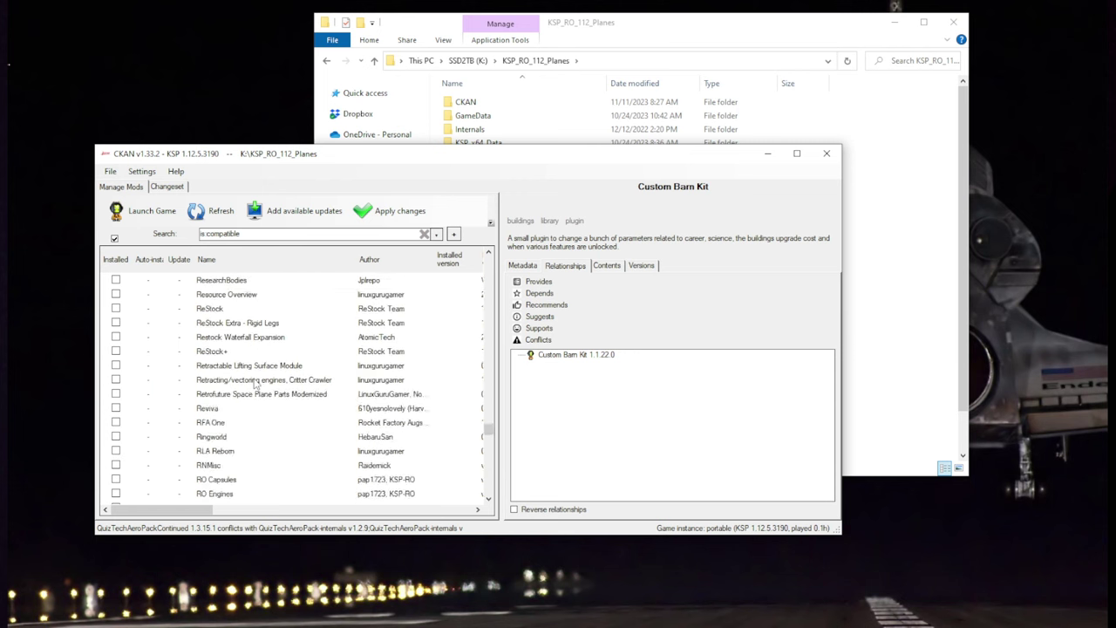
{"action": "left_click", "coordinate": [254, 366]}
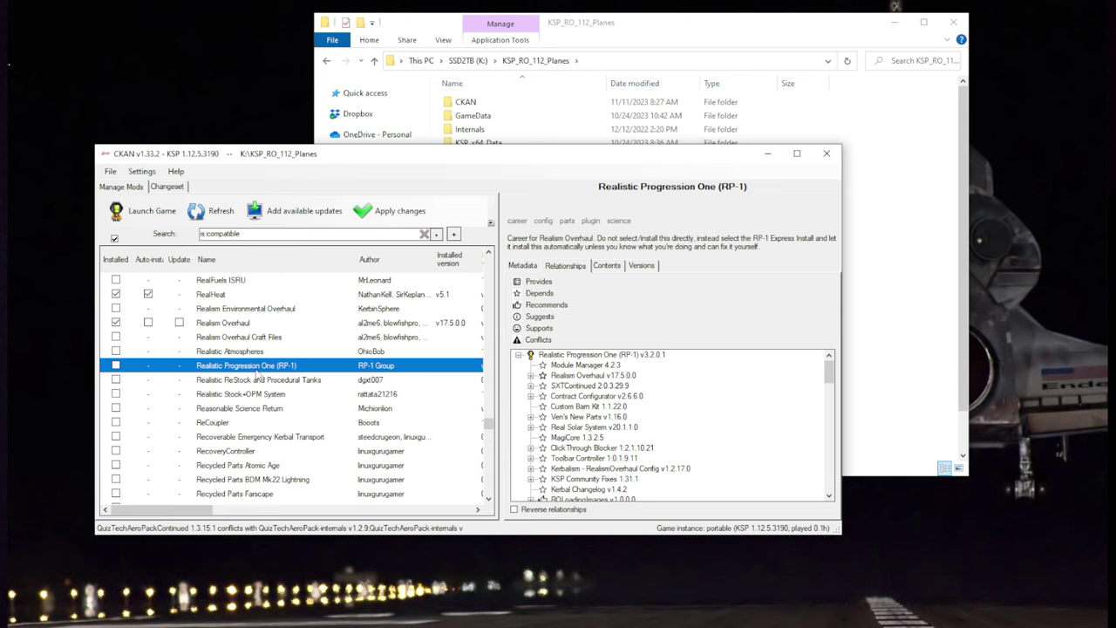
{"action": "scroll", "coordinate": [257, 374], "scroll_direction": "down", "scroll_amount": 6}
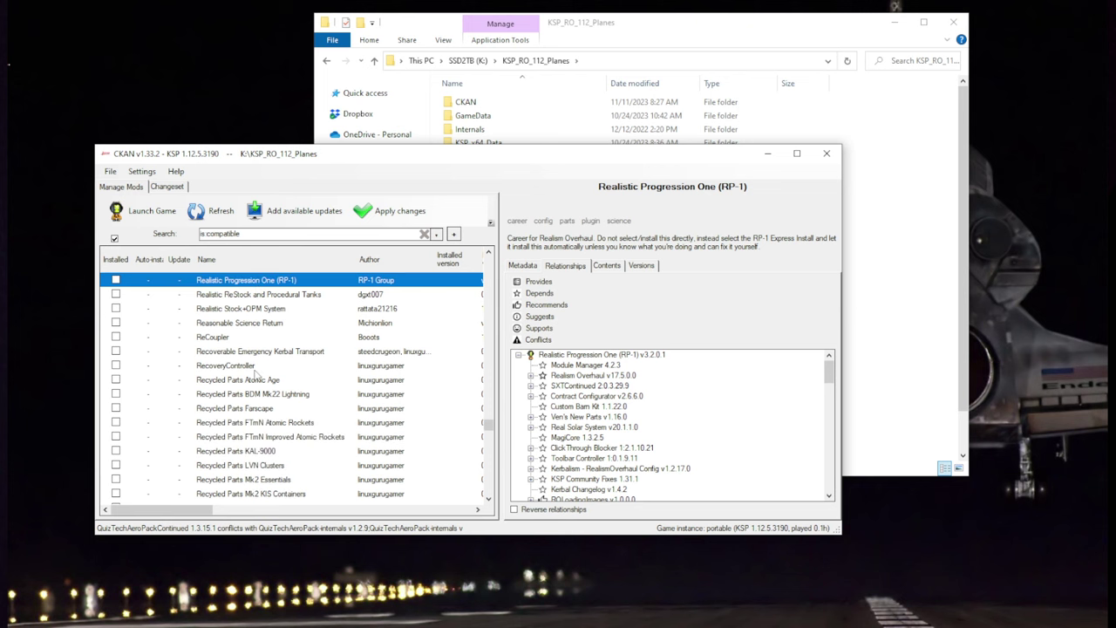
{"action": "scroll", "coordinate": [257, 374], "scroll_direction": "down", "scroll_amount": 8}
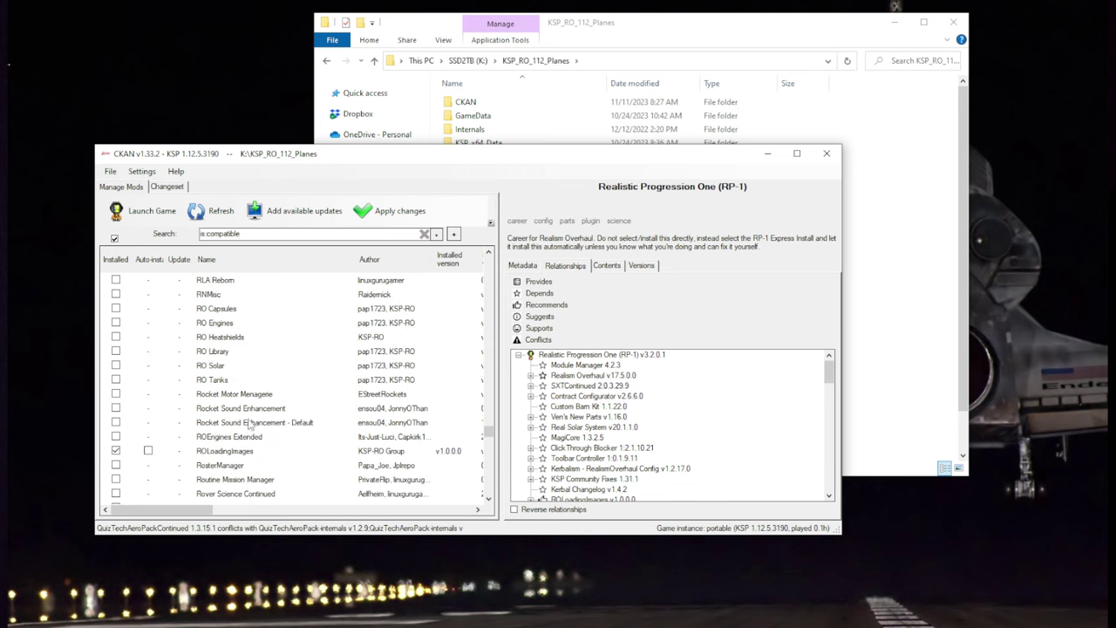
{"action": "scroll", "coordinate": [250, 424], "scroll_direction": "down", "scroll_amount": 3}
{"action": "scroll", "coordinate": [250, 424], "scroll_direction": "up", "scroll_amount": 15}
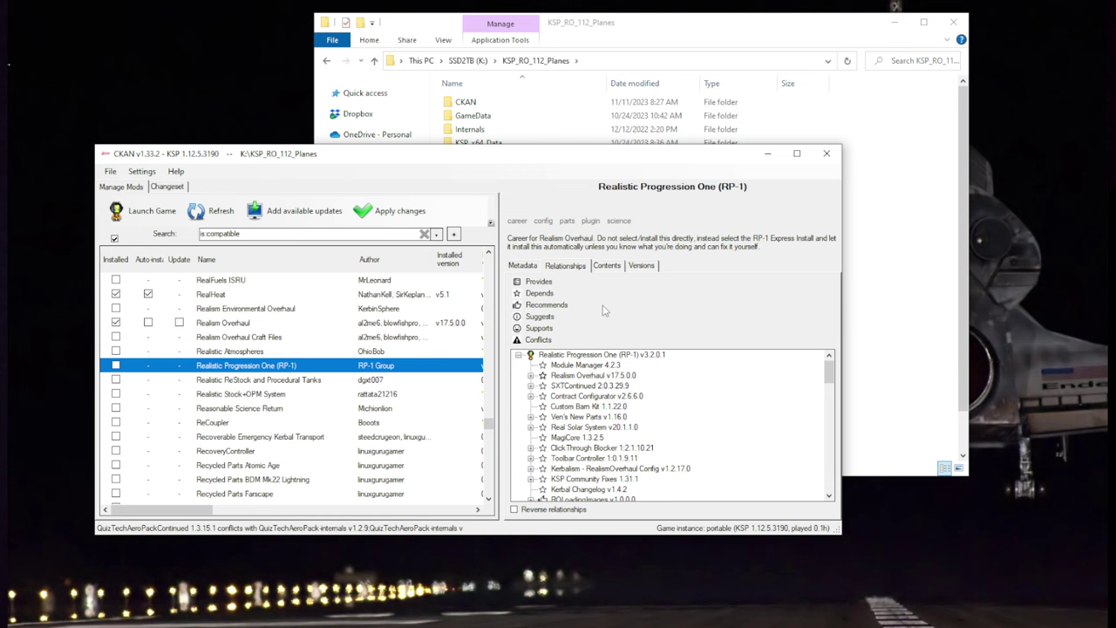
{"action": "scroll", "coordinate": [489, 427], "scroll_direction": "up", "scroll_amount": 4}
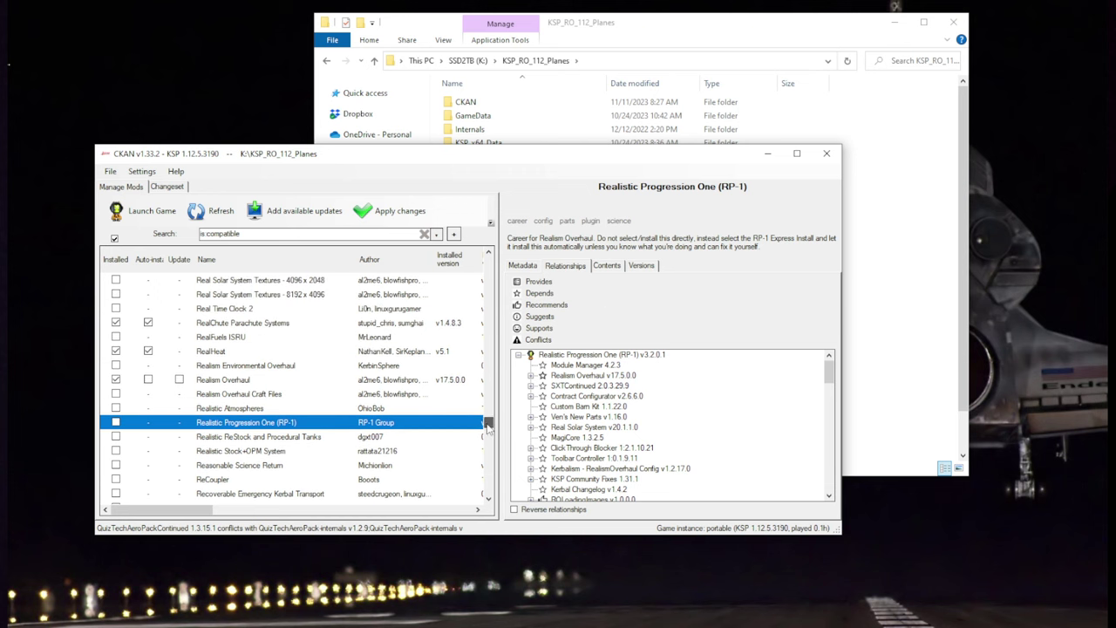
{"action": "left_click_drag", "start_coordinate": [490, 428], "coordinate": [499, 315]}
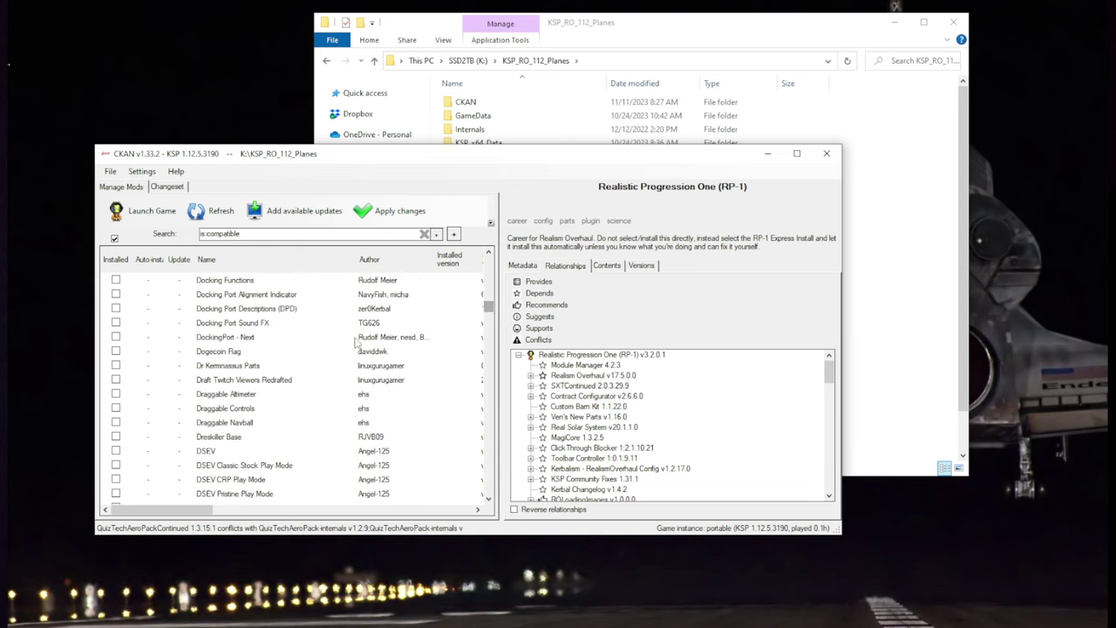
{"action": "scroll", "coordinate": [355, 344], "scroll_direction": "up", "scroll_amount": 15}
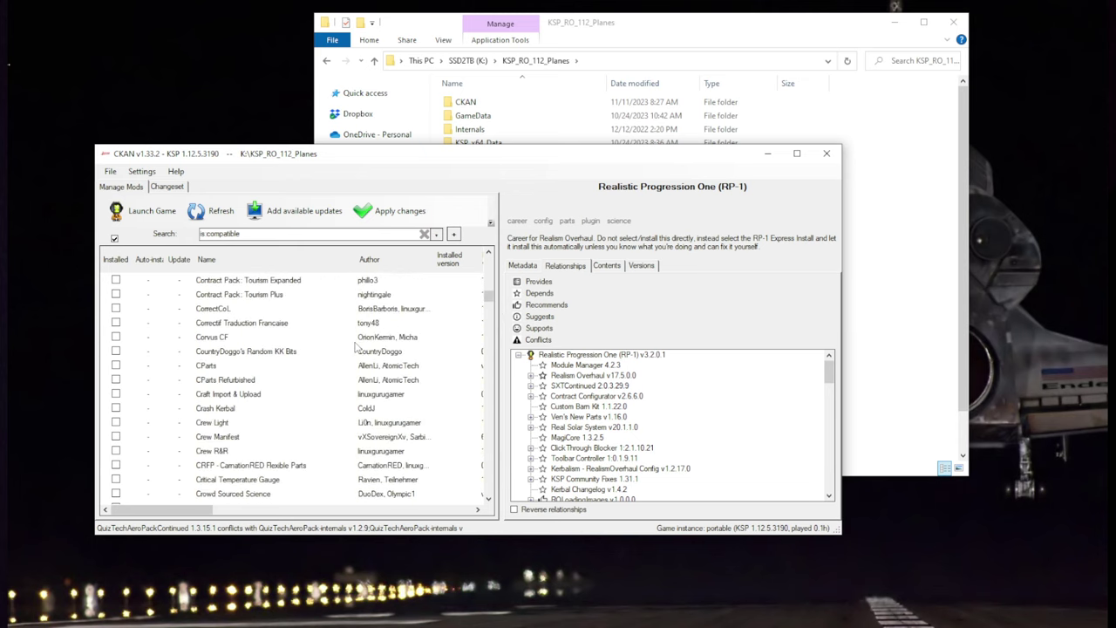
{"action": "scroll", "coordinate": [355, 344], "scroll_direction": "down", "scroll_amount": 5}
{"action": "scroll", "coordinate": [275, 375], "scroll_direction": "down", "scroll_amount": 2}
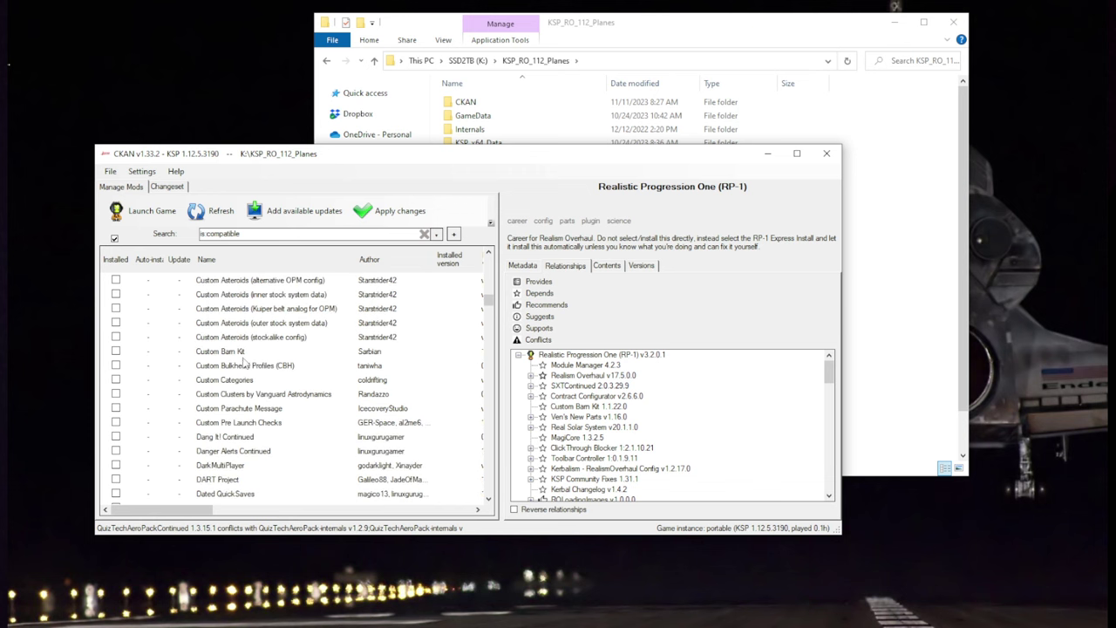
Step: Browse Custom Barn Kit, Custom Pre Launch Checks, Dang It! Continued and Deadly Reentry Continued
{"action": "left_click", "coordinate": [243, 356]}
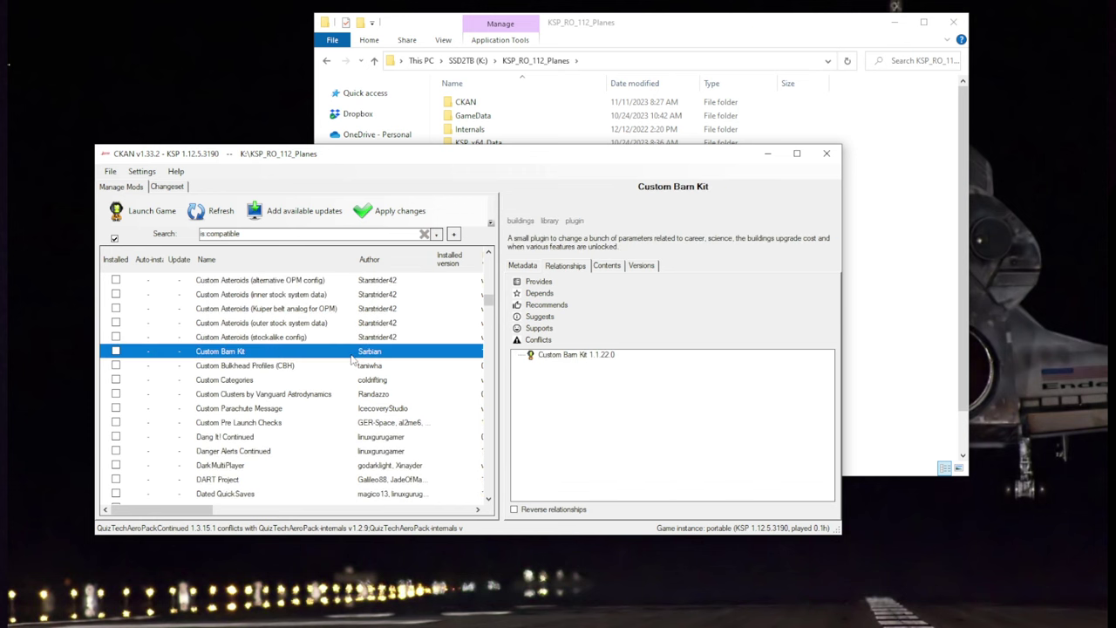
{"action": "scroll", "coordinate": [281, 384], "scroll_direction": "down", "scroll_amount": 1}
{"action": "left_click", "coordinate": [272, 384]}
{"action": "scroll", "coordinate": [278, 385], "scroll_direction": "down", "scroll_amount": 1}
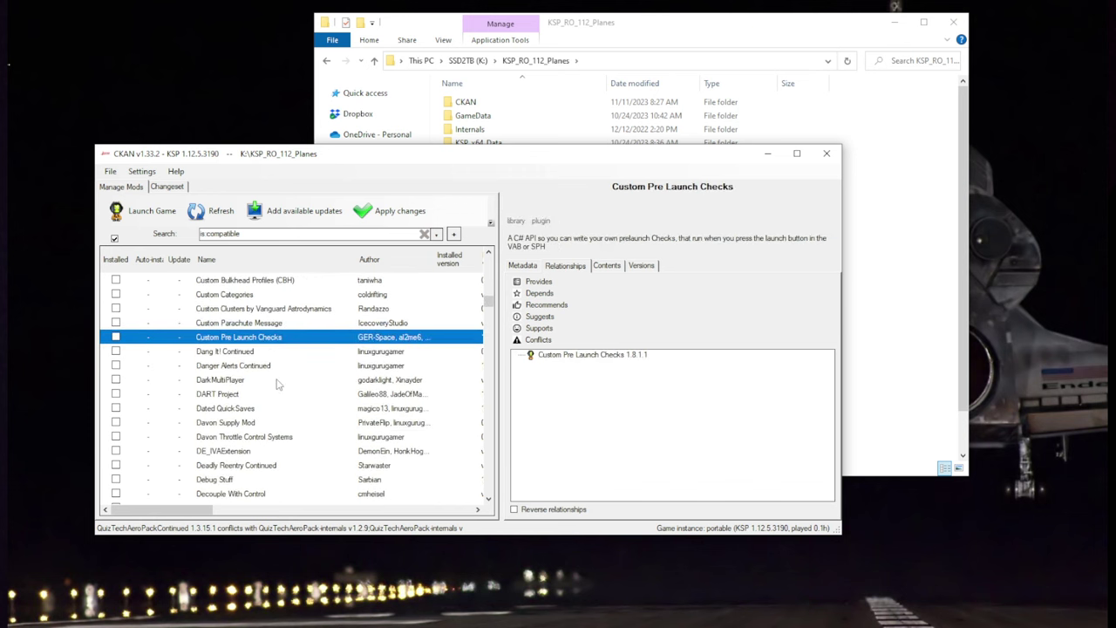
{"action": "left_click", "coordinate": [237, 355]}
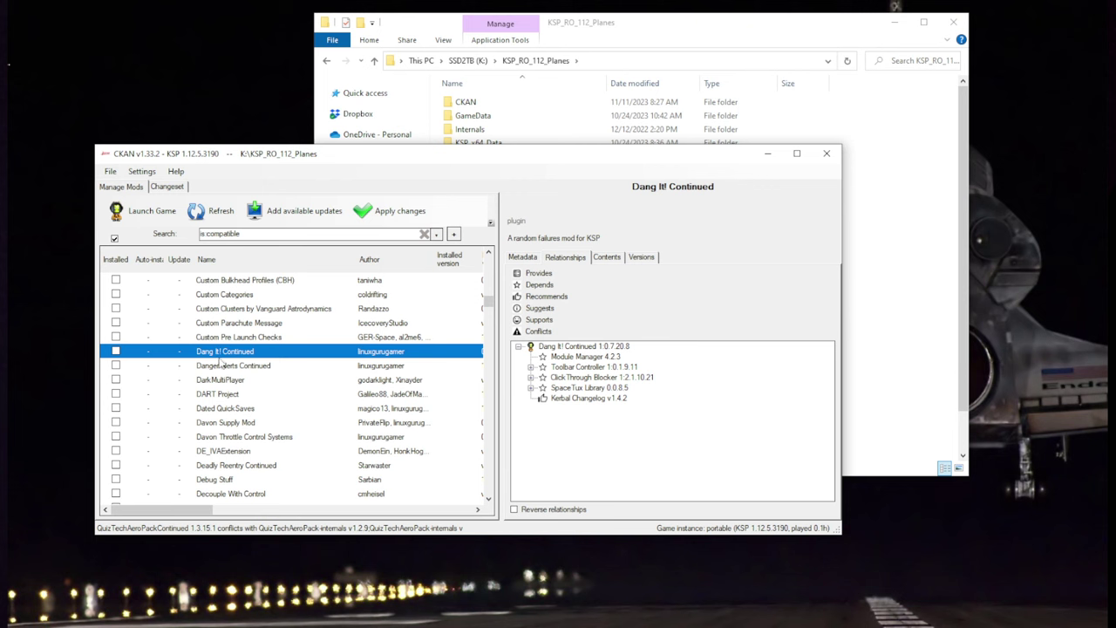
{"action": "scroll", "coordinate": [312, 345], "scroll_direction": "down", "scroll_amount": 1}
{"action": "scroll", "coordinate": [323, 350], "scroll_direction": "down", "scroll_amount": 2}
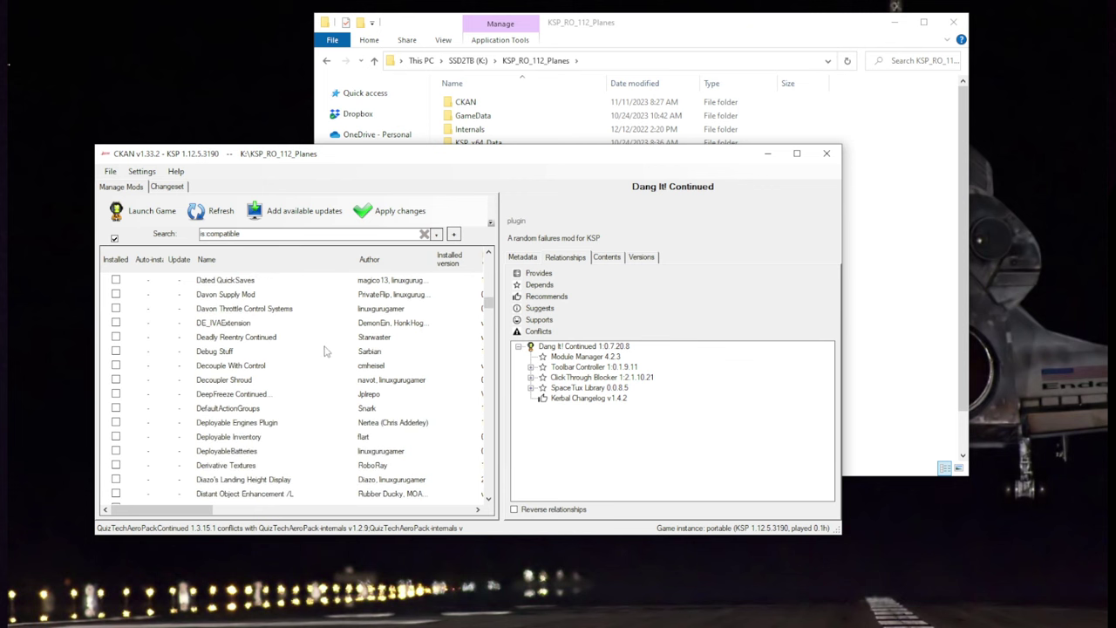
{"action": "left_click", "coordinate": [273, 340]}
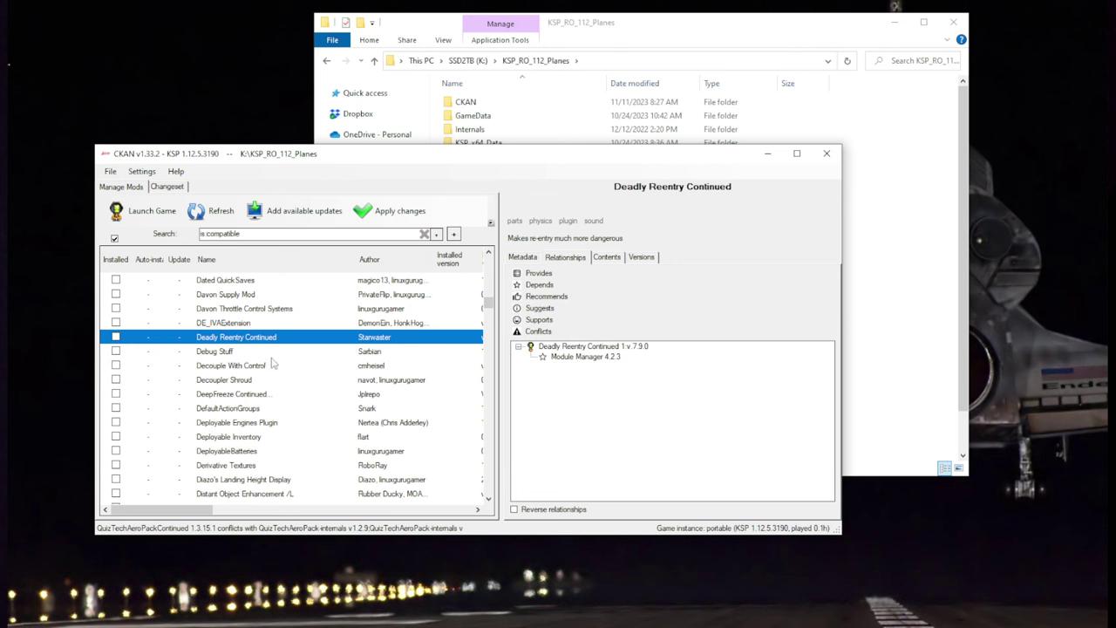
Step: Tick Decoupler Shroud and Distant Object Enhancement /L, ending on Exploration Rover System details
{"action": "key", "text": "Down"}
{"action": "key", "text": "Down"}
{"action": "key", "text": "Down"}
{"action": "key", "text": "space"}
{"action": "key", "text": "Down"}
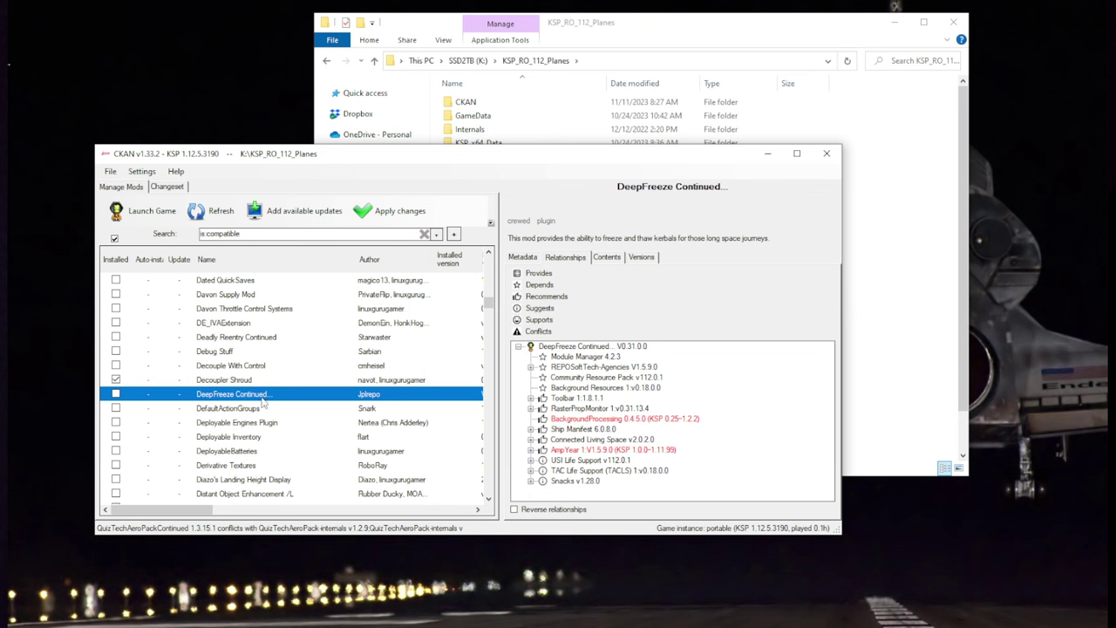
{"action": "left_click", "coordinate": [265, 424]}
{"action": "scroll", "coordinate": [265, 426], "scroll_direction": "down", "scroll_amount": 2}
{"action": "left_click", "coordinate": [262, 411]}
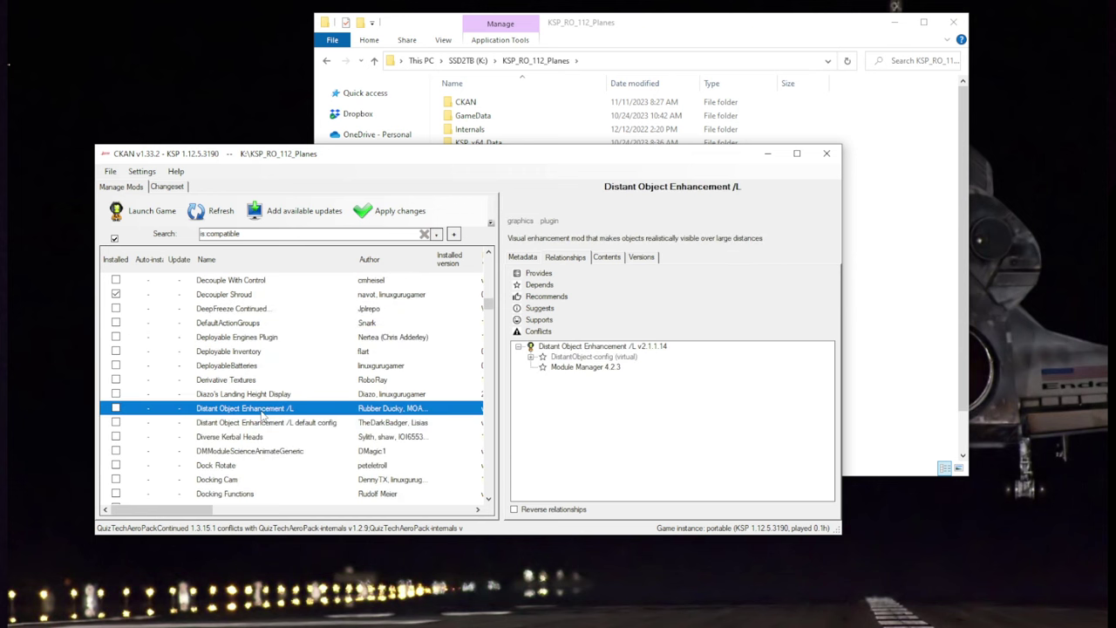
{"action": "left_click", "coordinate": [116, 408]}
{"action": "scroll", "coordinate": [293, 358], "scroll_direction": "down", "scroll_amount": 8}
{"action": "left_click", "coordinate": [253, 308]}
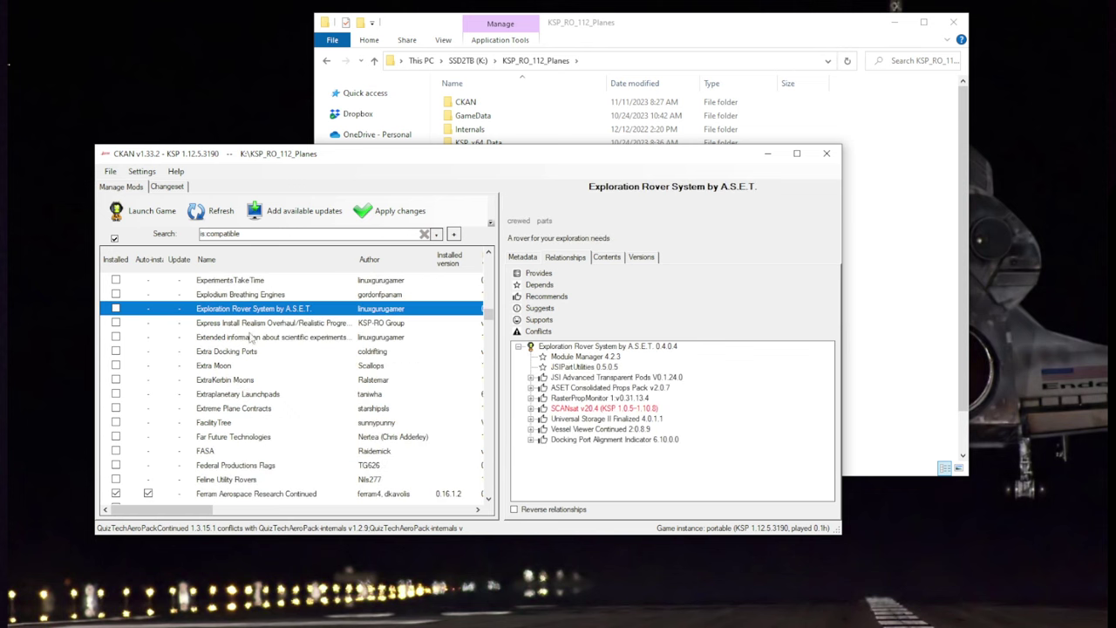
{"action": "left_click", "coordinate": [251, 322]}
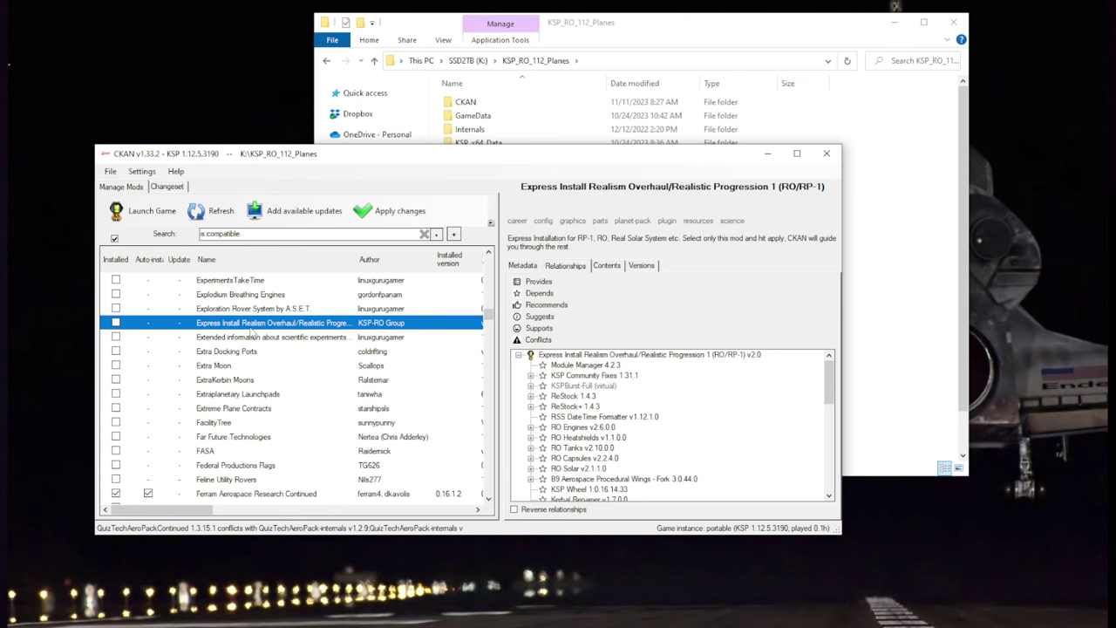
{"action": "left_click", "coordinate": [250, 336]}
{"action": "left_click", "coordinate": [235, 326]}
{"action": "left_click", "coordinate": [225, 396]}
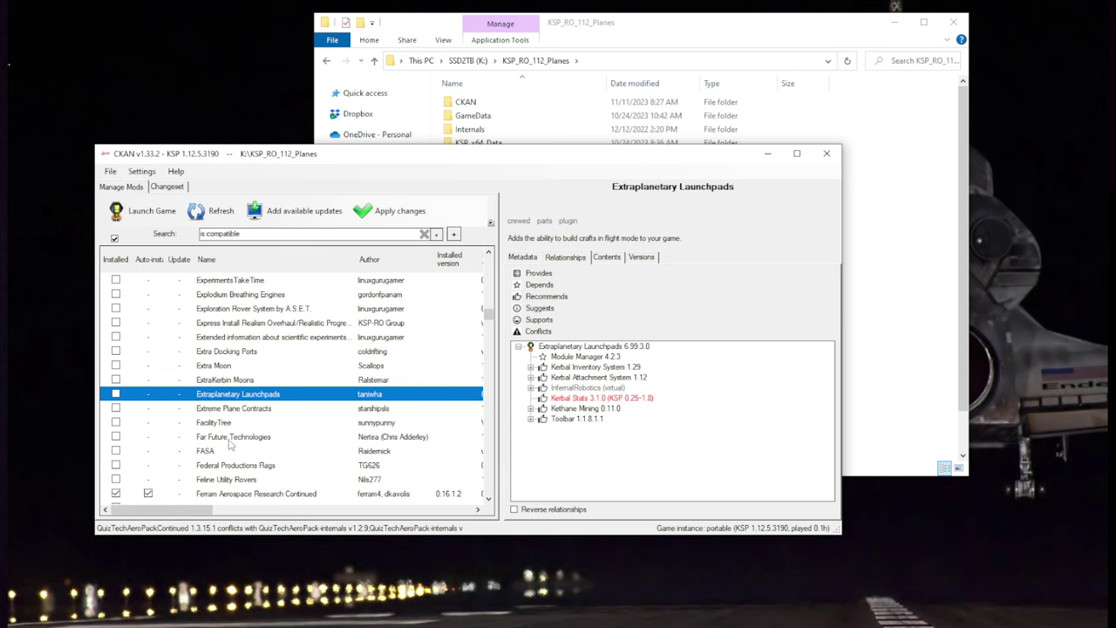
{"action": "left_click", "coordinate": [230, 440]}
{"action": "scroll", "coordinate": [214, 427], "scroll_direction": "down", "scroll_amount": 1}
{"action": "left_click", "coordinate": [207, 410]}
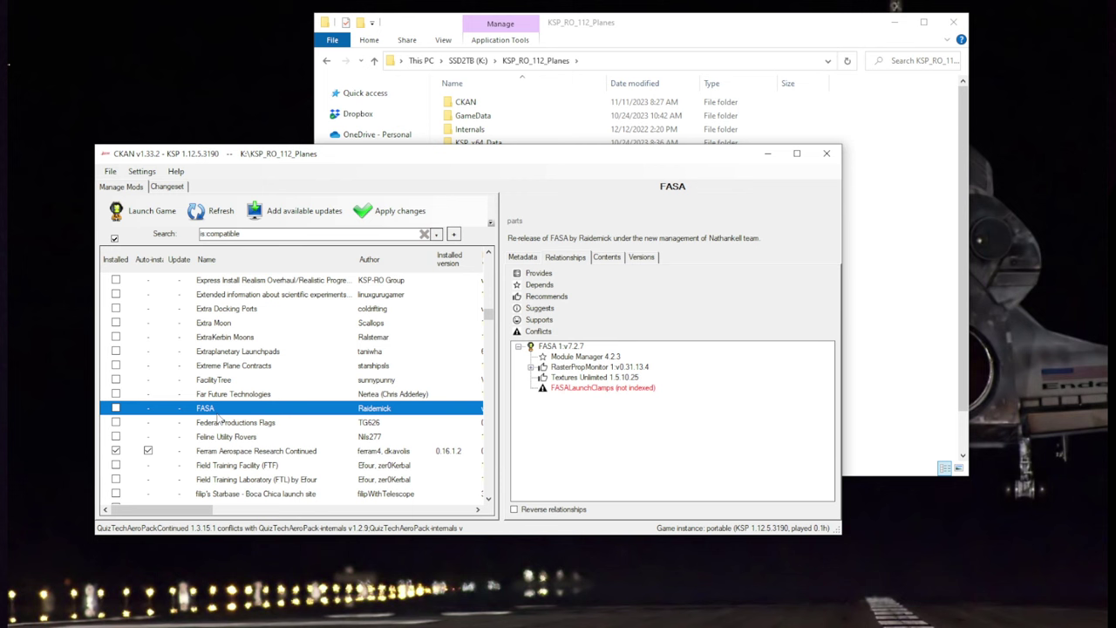
{"action": "scroll", "coordinate": [217, 418], "scroll_direction": "down", "scroll_amount": 1}
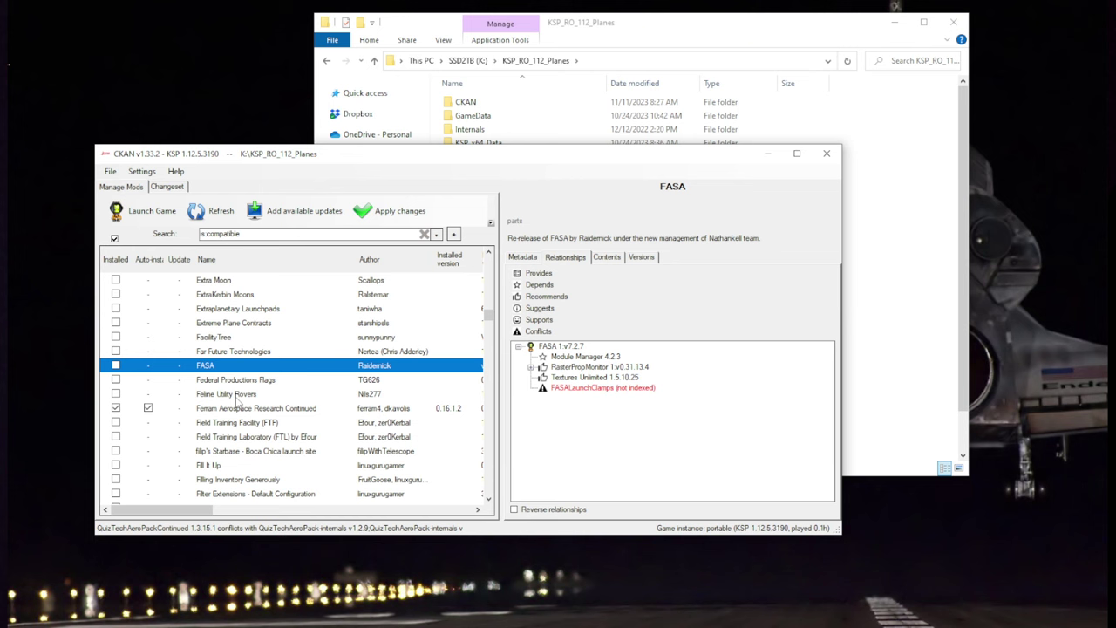
{"action": "scroll", "coordinate": [237, 401], "scroll_direction": "down", "scroll_amount": 1}
Step: Check Firespitter for installation after viewing Filter Extensions - Plugin
{"action": "left_click", "coordinate": [216, 467]}
{"action": "scroll", "coordinate": [252, 444], "scroll_direction": "down", "scroll_amount": 2}
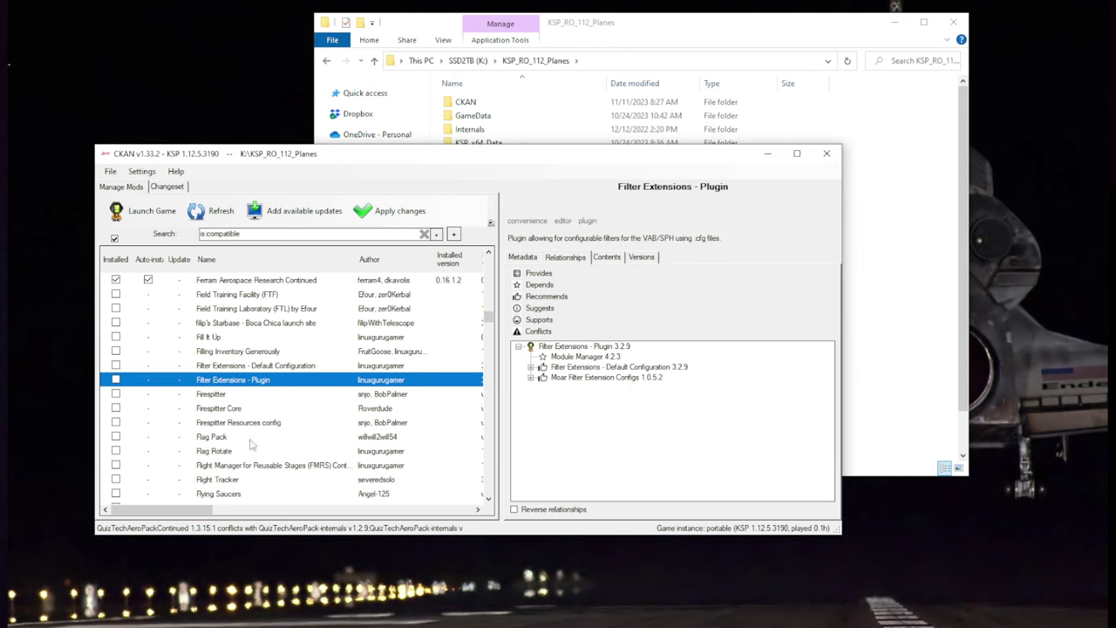
{"action": "left_click", "coordinate": [223, 394]}
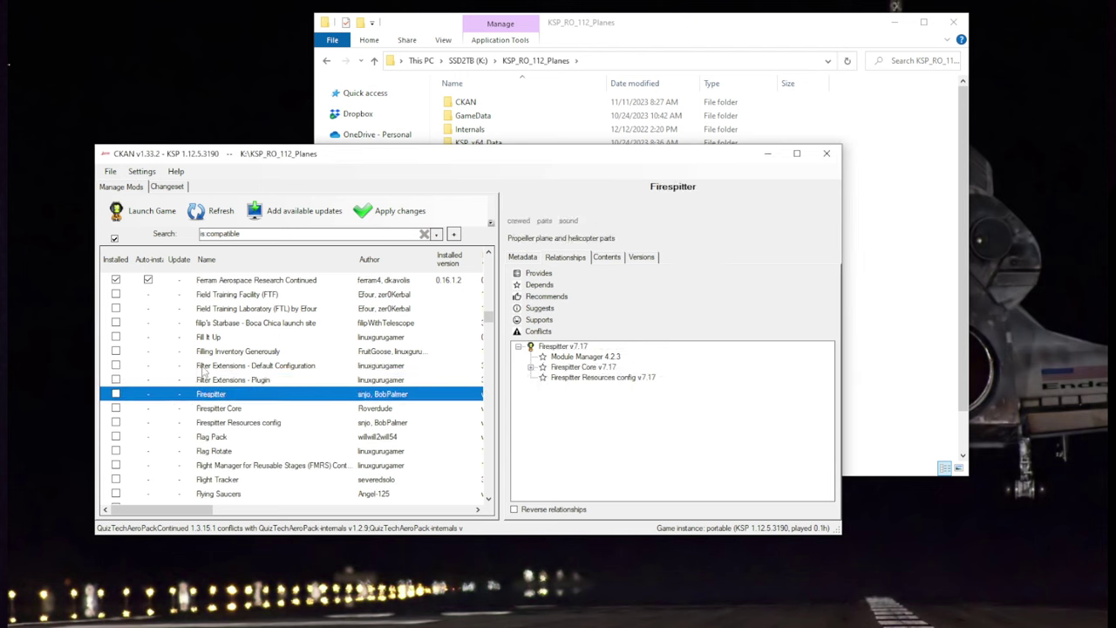
{"action": "left_click", "coordinate": [115, 394]}
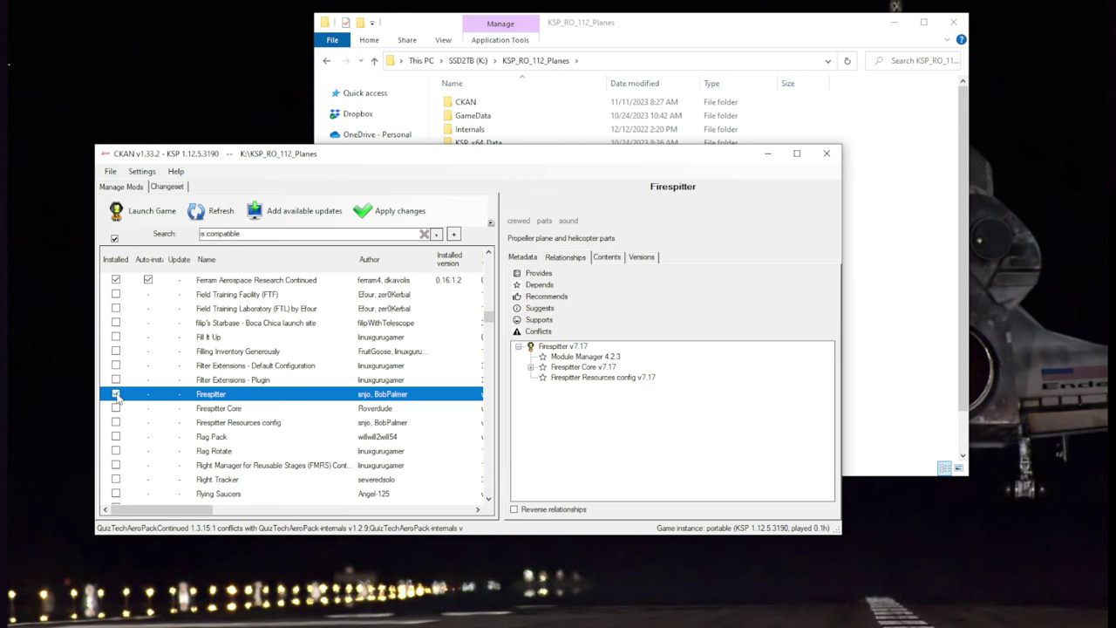
Step: Review the Firespitter Core and FMRS Continued 1.2.9.5 details
{"action": "left_click", "coordinate": [227, 409]}
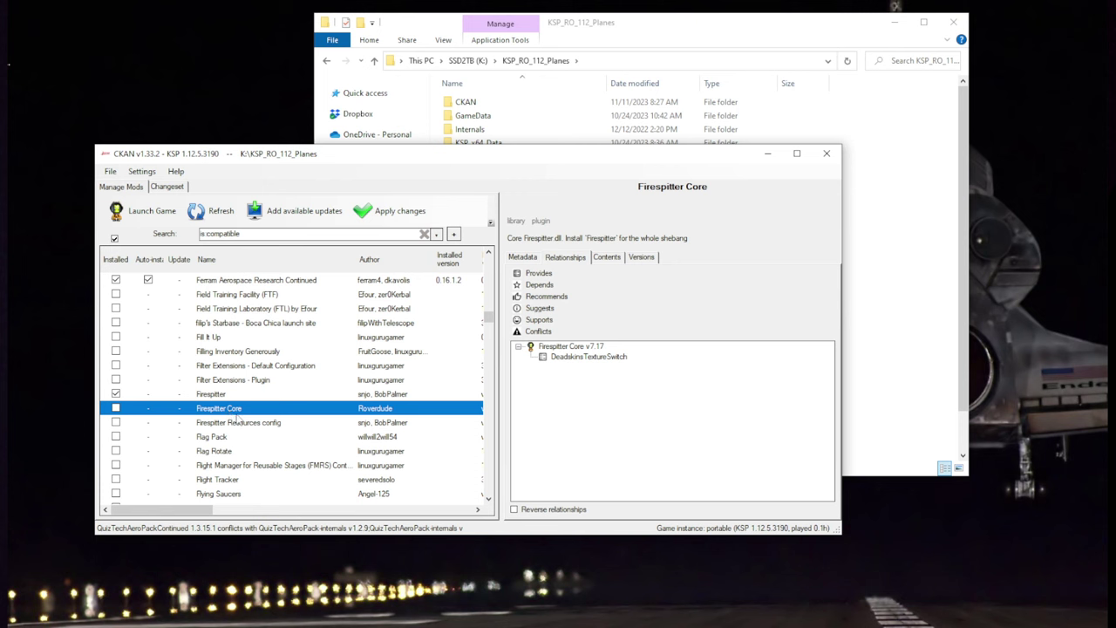
{"action": "scroll", "coordinate": [237, 419], "scroll_direction": "down", "scroll_amount": 1}
{"action": "scroll", "coordinate": [246, 408], "scroll_direction": "down", "scroll_amount": 1}
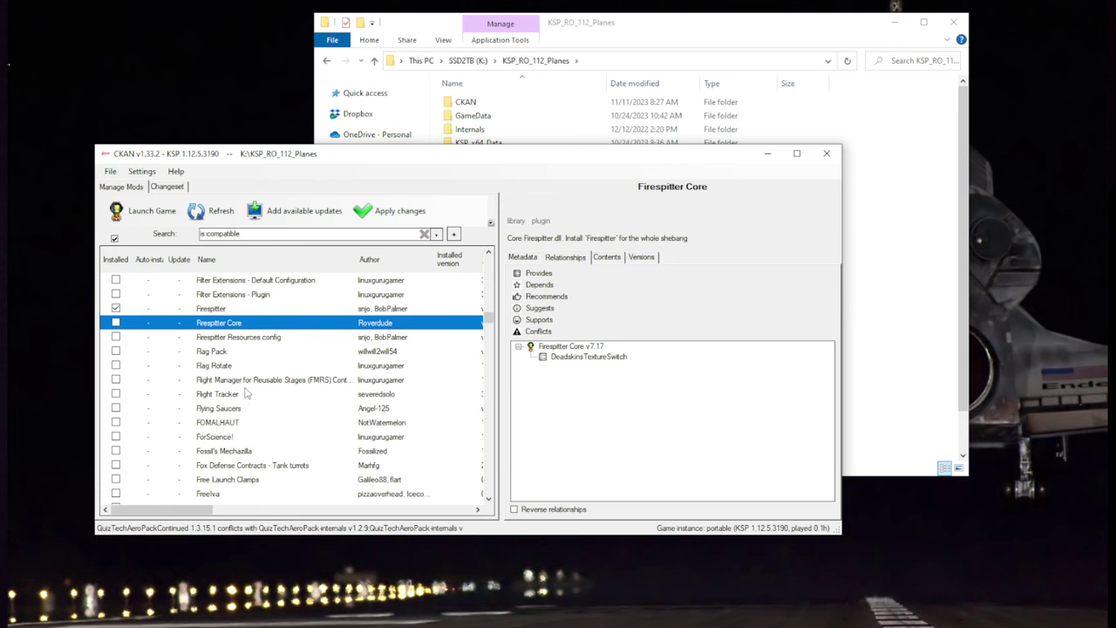
{"action": "left_click", "coordinate": [248, 382]}
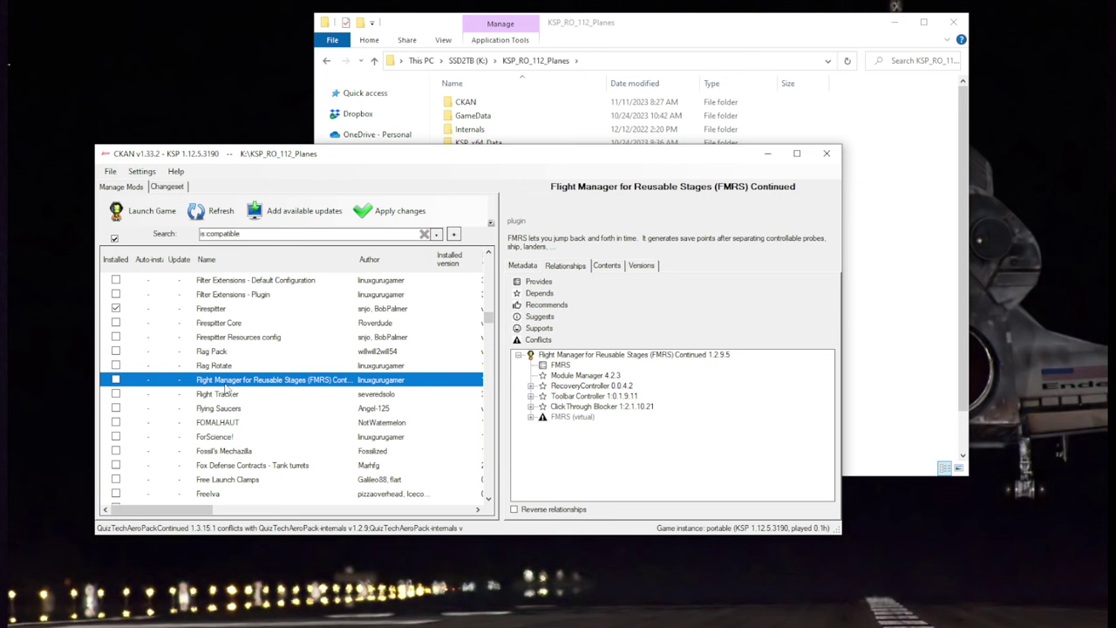
Step: Browse Fuel Tank Expansion Rebuilt, H-II (H3) Transfer Vehicle and Hind MI-24/MI-17 details
{"action": "scroll", "coordinate": [225, 390], "scroll_direction": "down", "scroll_amount": 3}
{"action": "left_click", "coordinate": [225, 381]}
{"action": "scroll", "coordinate": [236, 375], "scroll_direction": "down", "scroll_amount": 5}
{"action": "scroll", "coordinate": [247, 348], "scroll_direction": "up", "scroll_amount": 1}
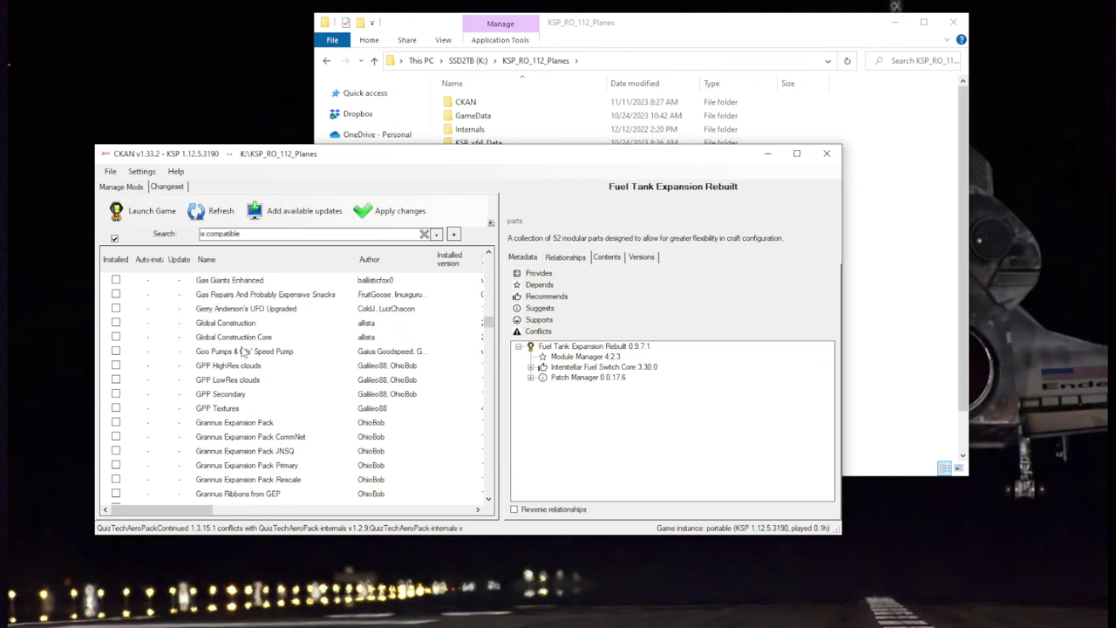
{"action": "scroll", "coordinate": [240, 369], "scroll_direction": "down", "scroll_amount": 1}
{"action": "scroll", "coordinate": [240, 369], "scroll_direction": "up", "scroll_amount": 1}
{"action": "scroll", "coordinate": [233, 369], "scroll_direction": "down", "scroll_amount": 8}
{"action": "left_click", "coordinate": [206, 356]}
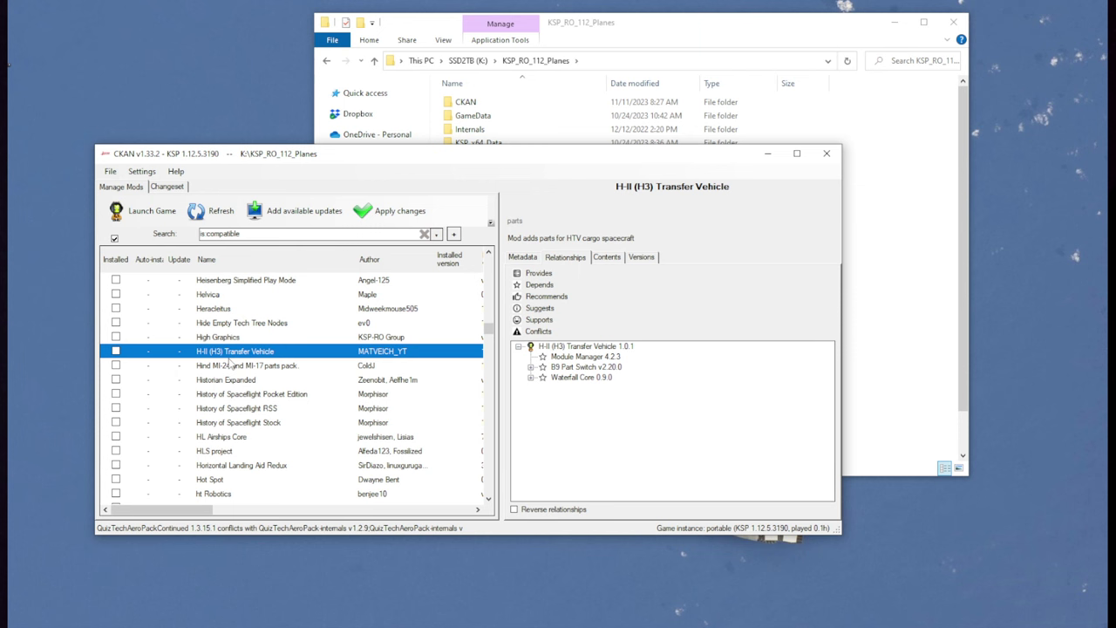
{"action": "scroll", "coordinate": [230, 364], "scroll_direction": "down", "scroll_amount": 1}
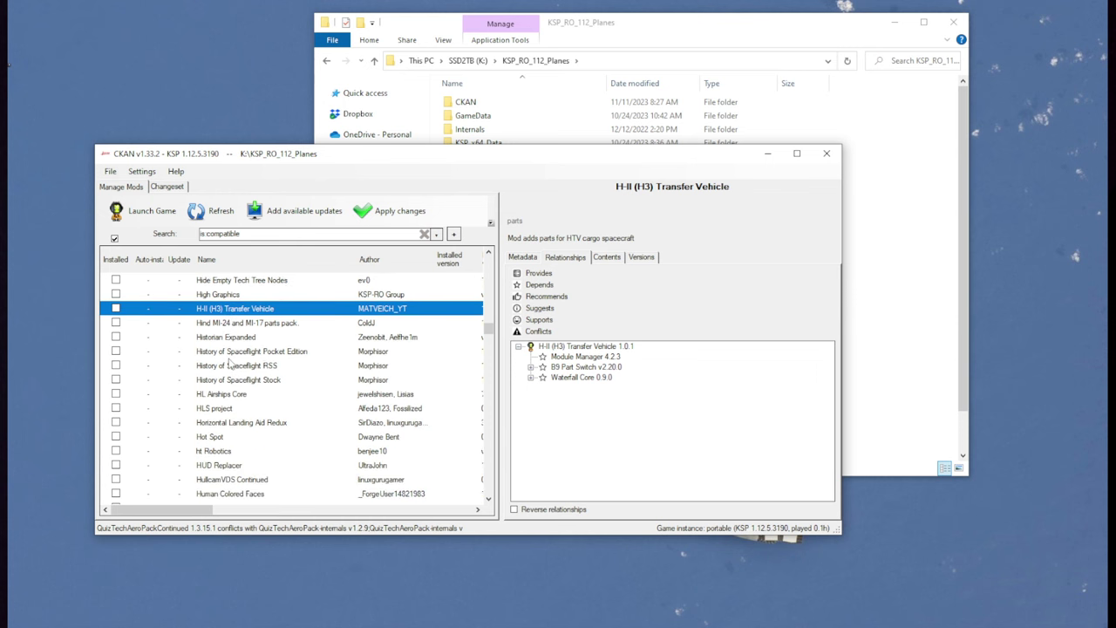
{"action": "left_click", "coordinate": [253, 328]}
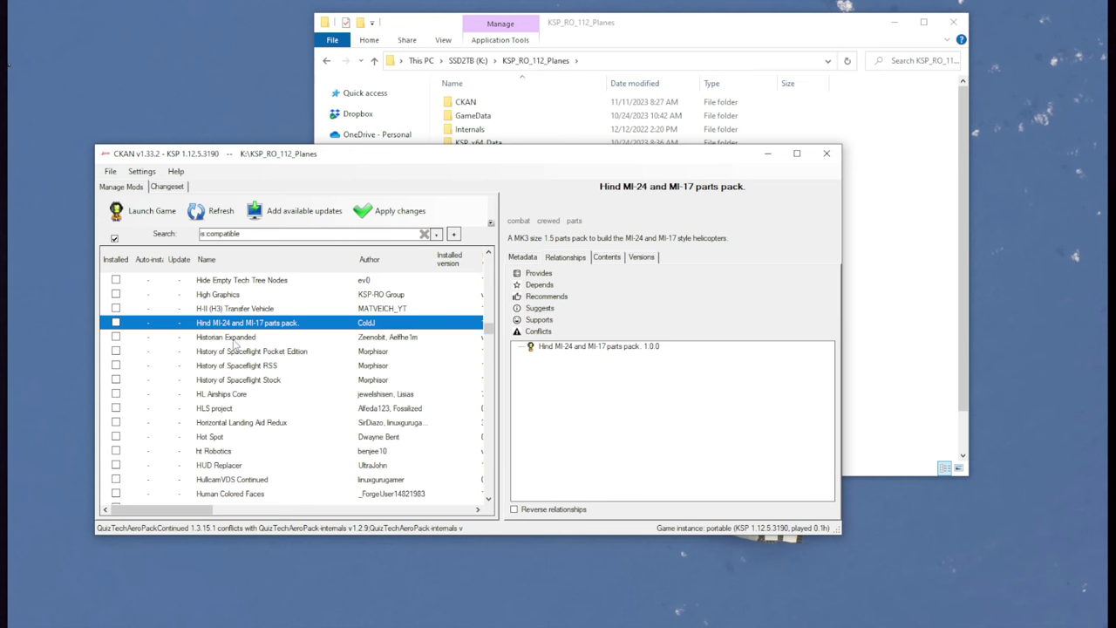
Step: Check HullcamVDS Continued for installation after viewing History of Spaceflight Stock and ID Flags
{"action": "left_click", "coordinate": [230, 380]}
{"action": "scroll", "coordinate": [228, 384], "scroll_direction": "down", "scroll_amount": 2}
{"action": "scroll", "coordinate": [228, 384], "scroll_direction": "down", "scroll_amount": 1}
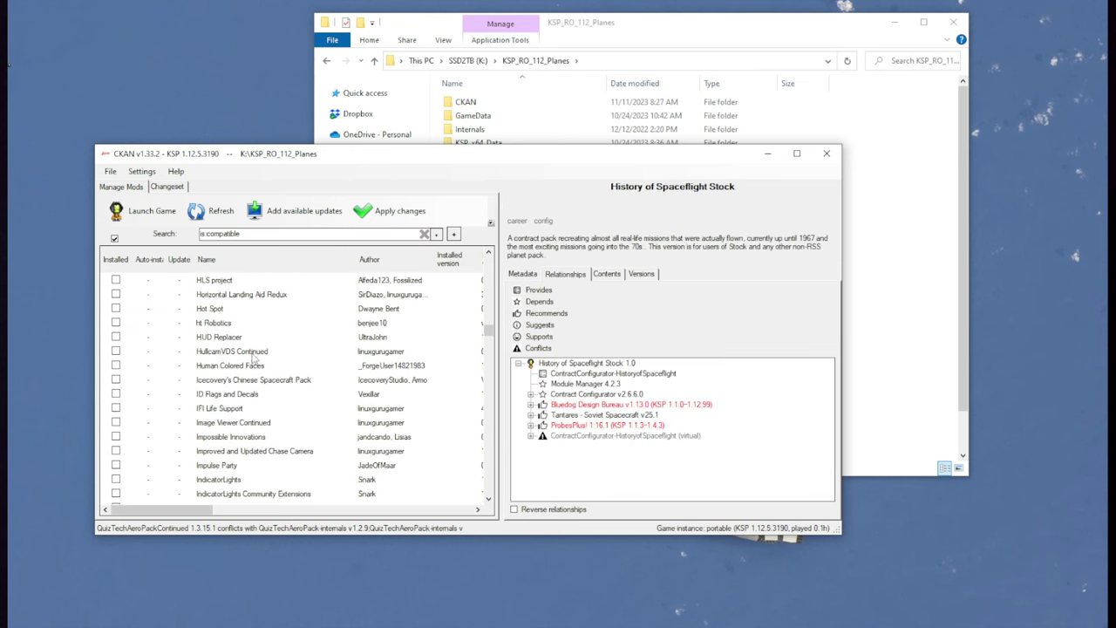
{"action": "left_click", "coordinate": [253, 352]}
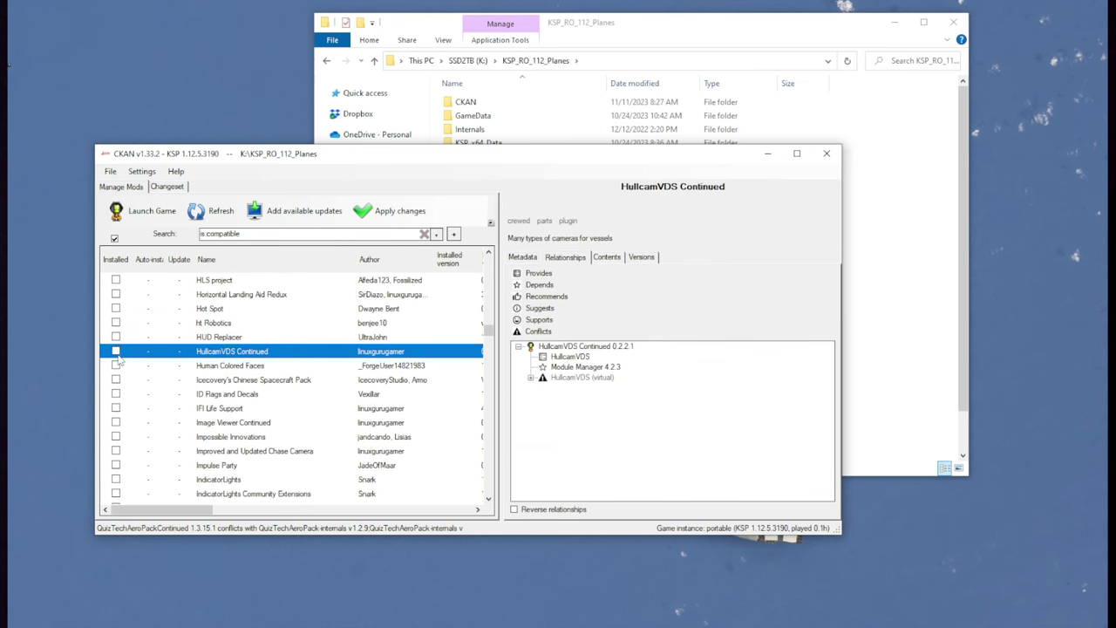
{"action": "left_click", "coordinate": [117, 353]}
{"action": "left_click", "coordinate": [259, 393]}
{"action": "left_click", "coordinate": [253, 352]}
Step: Check Infernal Robotics - Next, then type 'jam' to jump to James Webb For Kerbal
{"action": "scroll", "coordinate": [253, 415], "scroll_direction": "down", "scroll_amount": 2}
{"action": "left_click", "coordinate": [232, 423]}
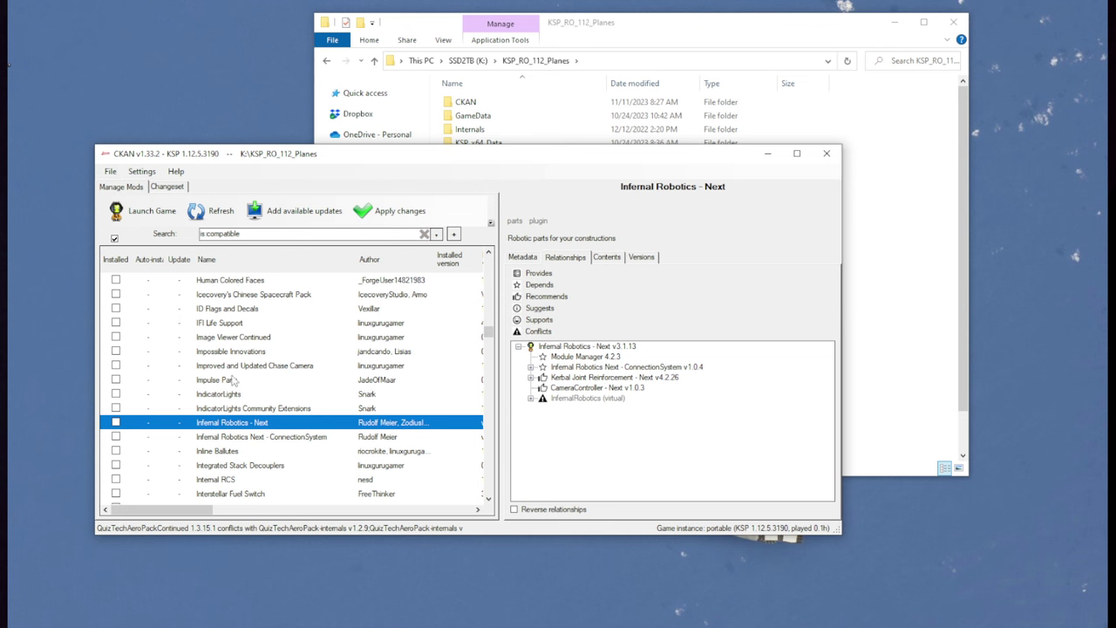
{"action": "left_click", "coordinate": [116, 423]}
{"action": "scroll", "coordinate": [253, 340], "scroll_direction": "down", "scroll_amount": 1}
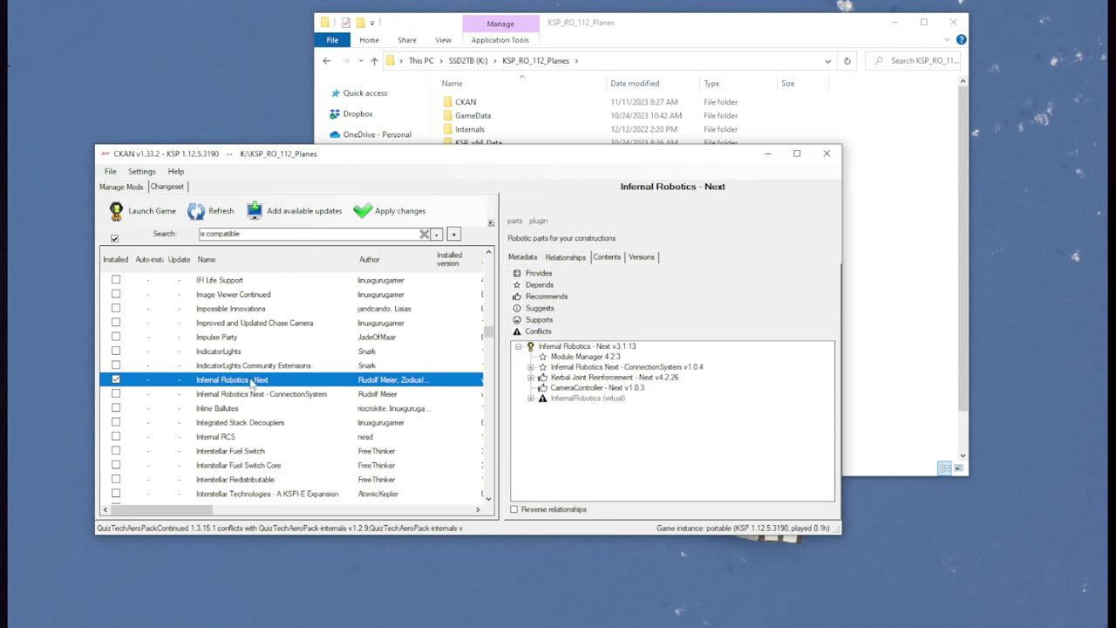
{"action": "type", "text": "jam"}
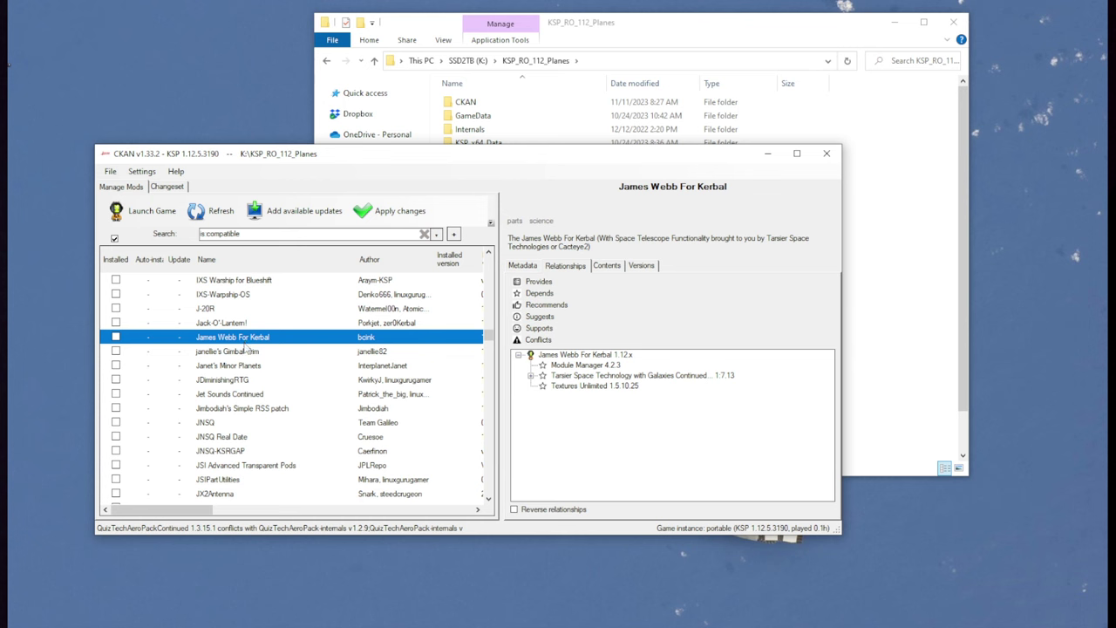
Step: Check Kerbal Aircraft Expansion for installation after browsing the J mods and Kerbal Alarm Clock
{"action": "key", "text": "Down"}
{"action": "key", "text": "Down"}
{"action": "key", "text": "Down"}
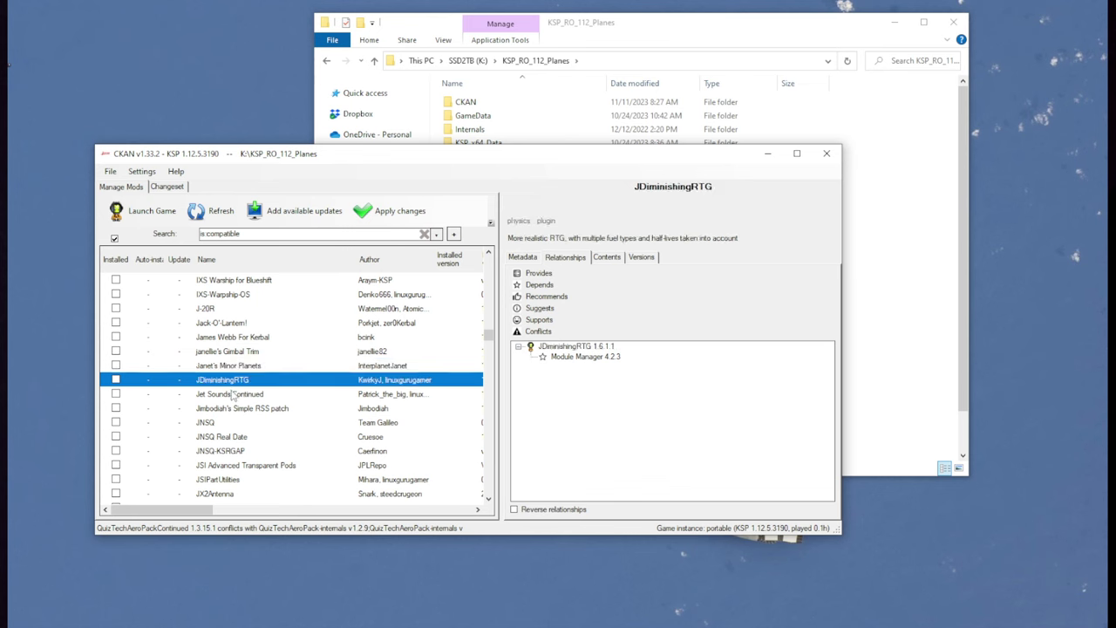
{"action": "key", "text": "Down"}
{"action": "key", "text": "Down"}
{"action": "scroll", "coordinate": [231, 425], "scroll_direction": "down", "scroll_amount": 2}
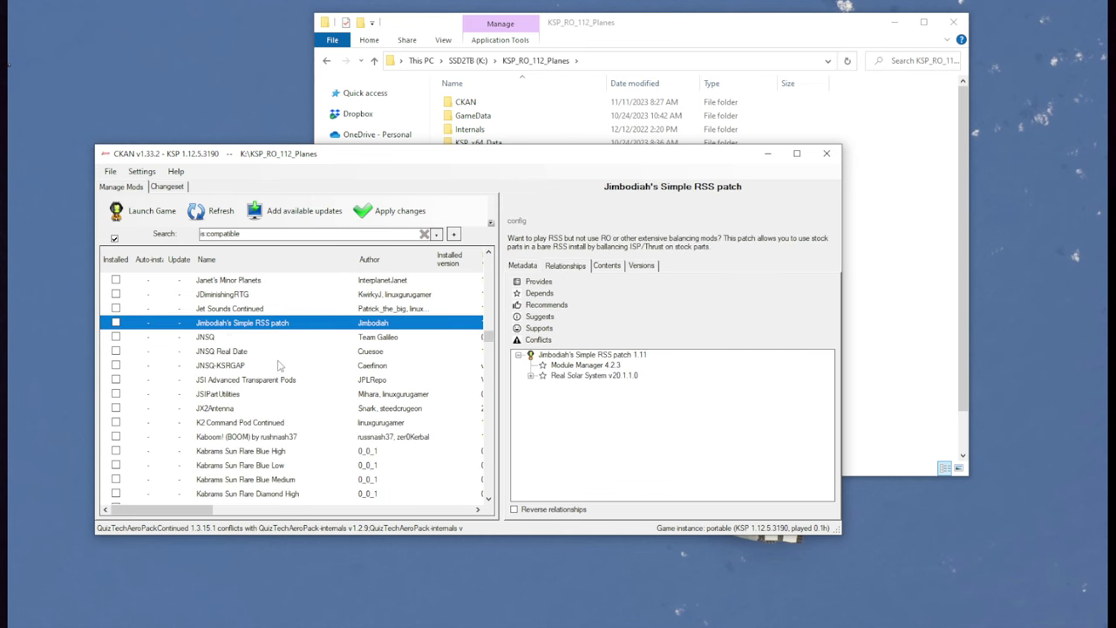
{"action": "scroll", "coordinate": [279, 366], "scroll_direction": "down", "scroll_amount": 7}
{"action": "left_click", "coordinate": [246, 340]}
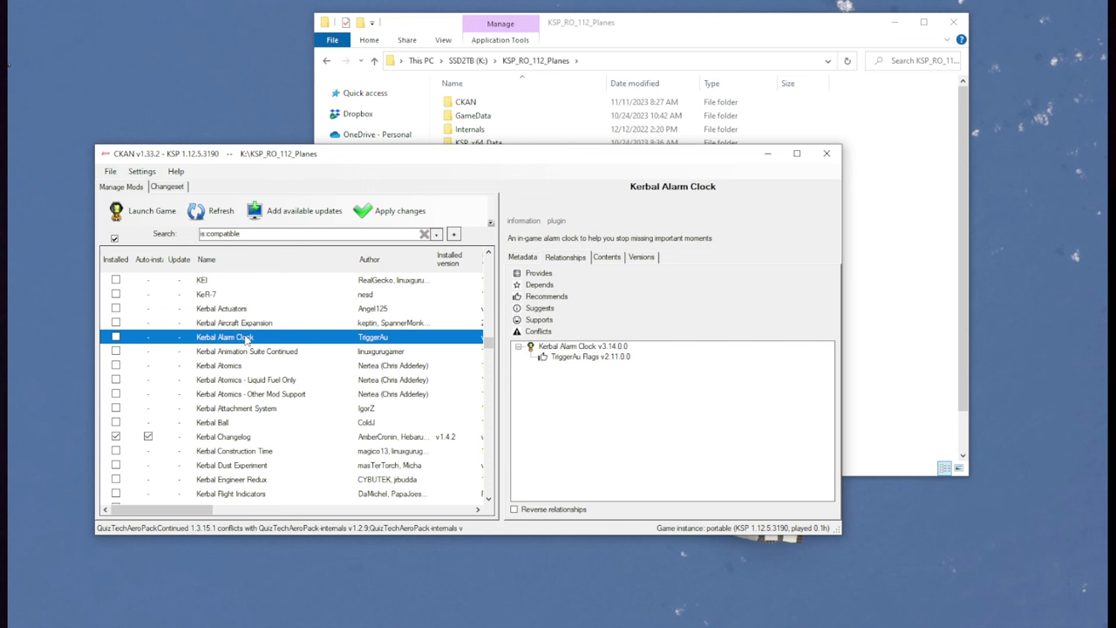
{"action": "left_click", "coordinate": [245, 327]}
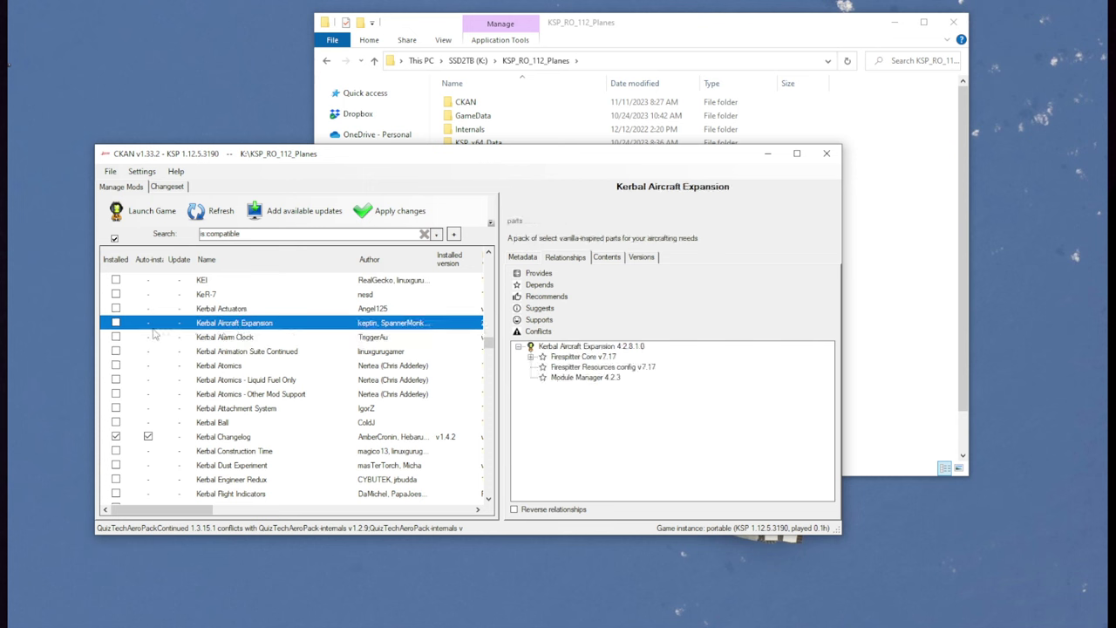
{"action": "left_click", "coordinate": [115, 323]}
Step: Select Kerbal Foundries2 and tick its Installed checkbox
{"action": "scroll", "coordinate": [237, 335], "scroll_direction": "down", "scroll_amount": 3}
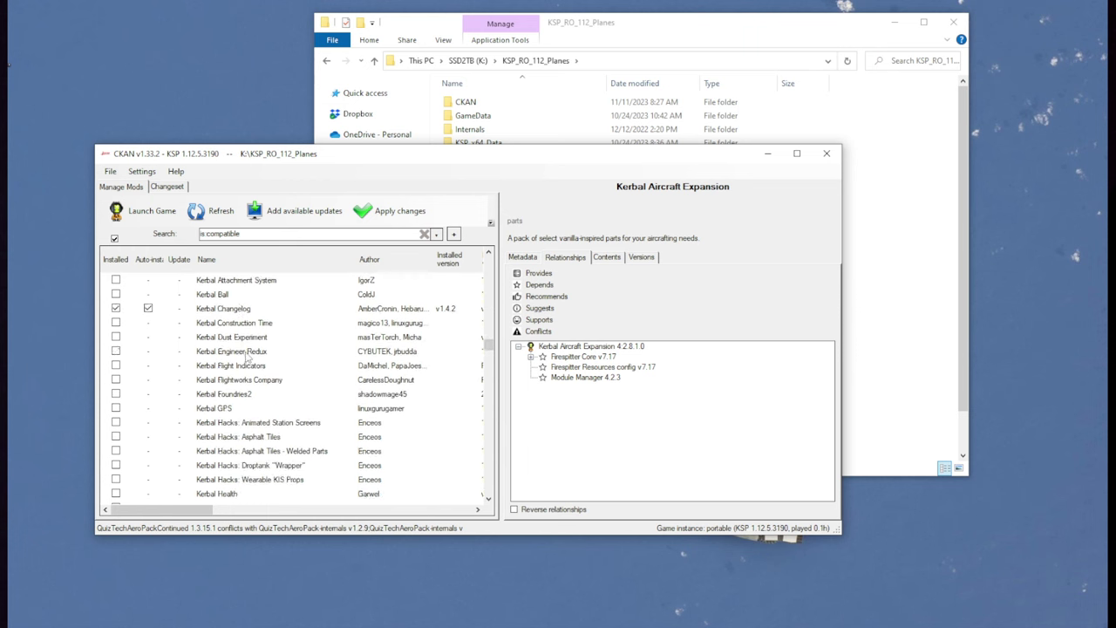
{"action": "scroll", "coordinate": [248, 354], "scroll_direction": "down", "scroll_amount": 1}
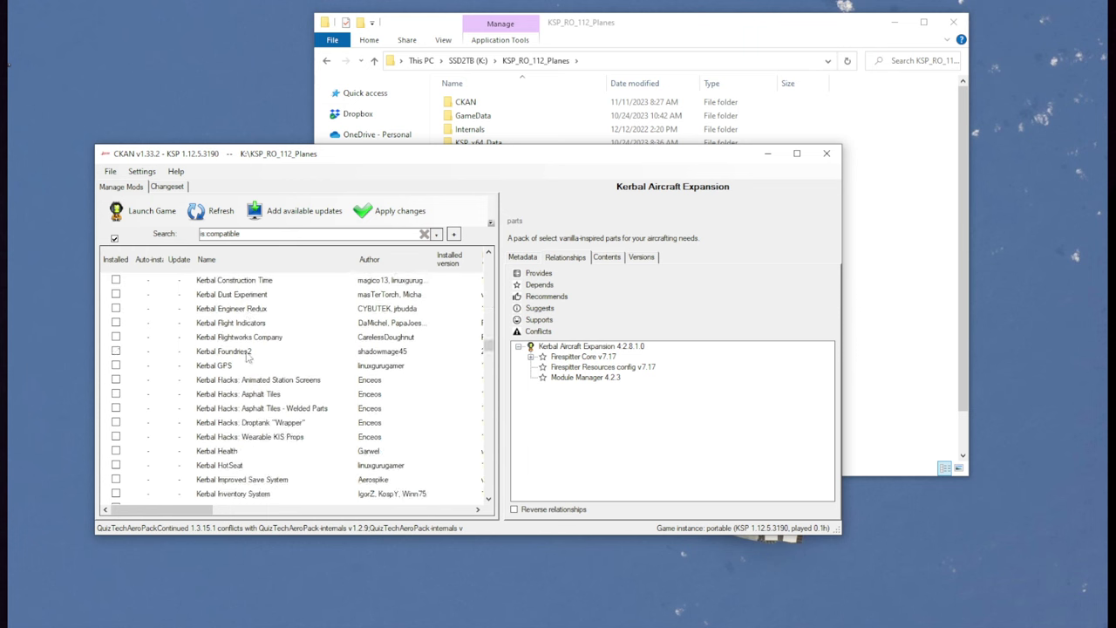
{"action": "left_click", "coordinate": [241, 352]}
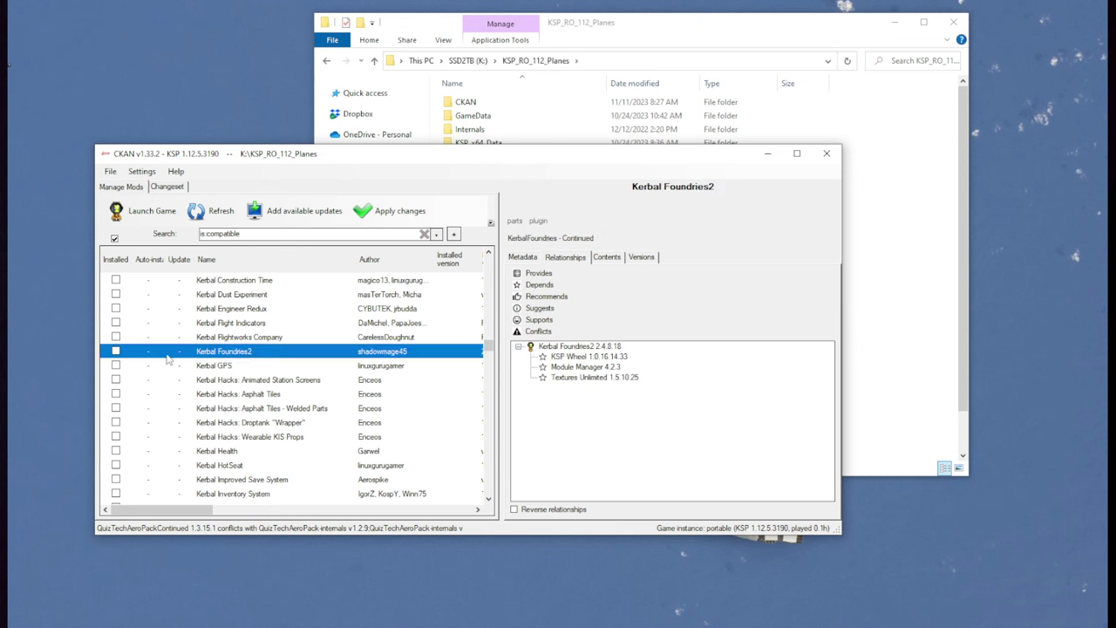
{"action": "left_click", "coordinate": [116, 352]}
Step: Check TweakScale - Rescale Everything! and review its TweakScale Redistributable dependency
{"action": "left_click_drag", "start_coordinate": [489, 347], "coordinate": [489, 478]}
{"action": "scroll", "coordinate": [239, 402], "scroll_direction": "up", "scroll_amount": 3}
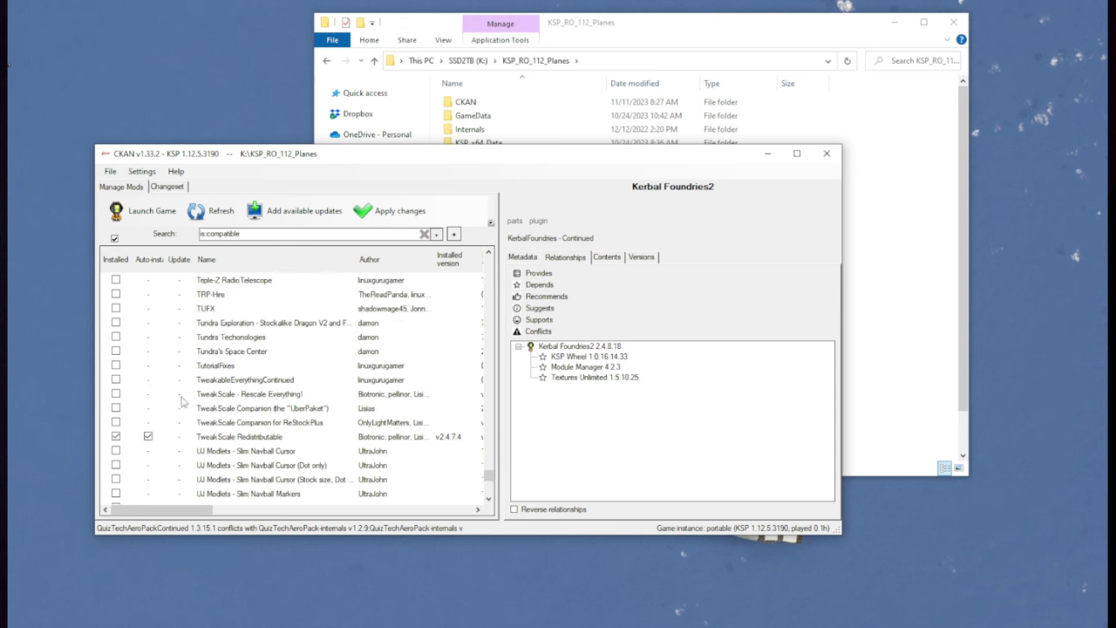
{"action": "left_click", "coordinate": [116, 394]}
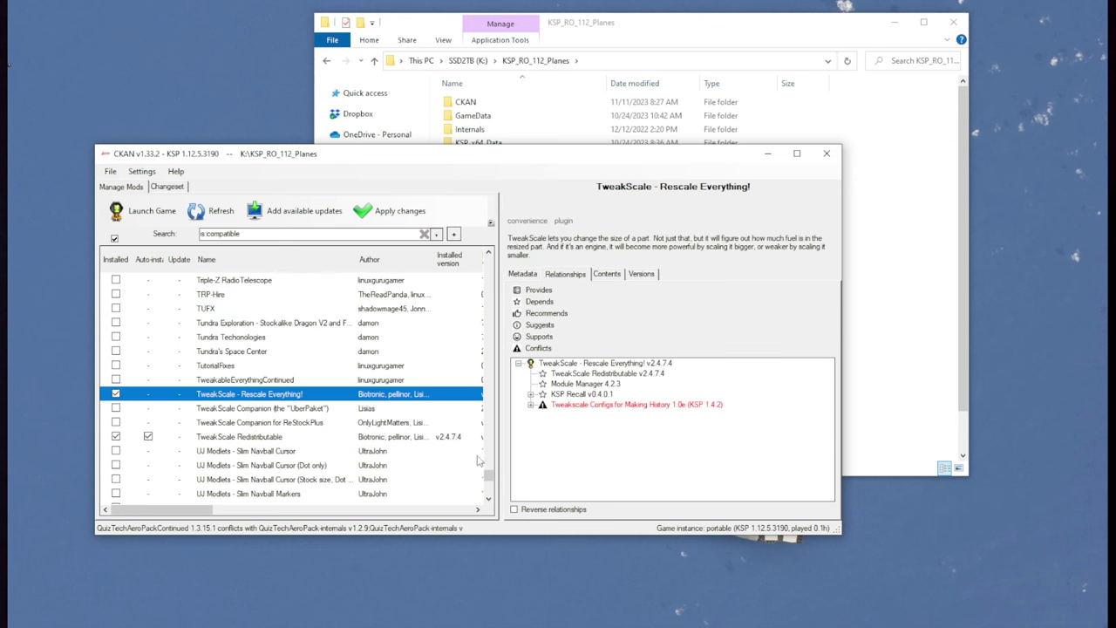
{"action": "left_click", "coordinate": [292, 439]}
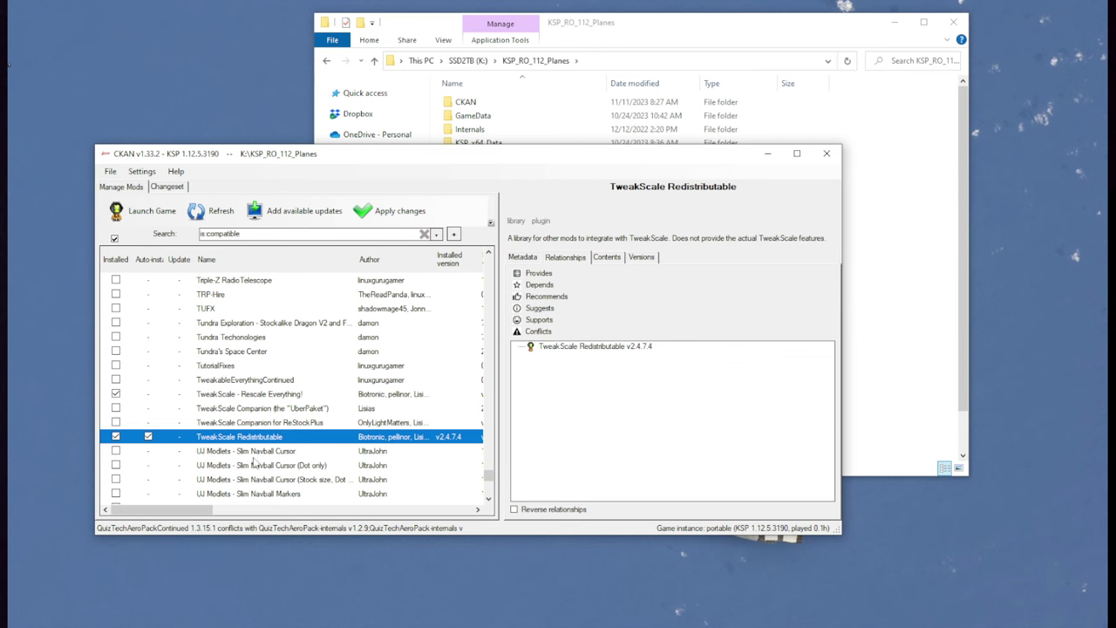
{"action": "left_click", "coordinate": [279, 394]}
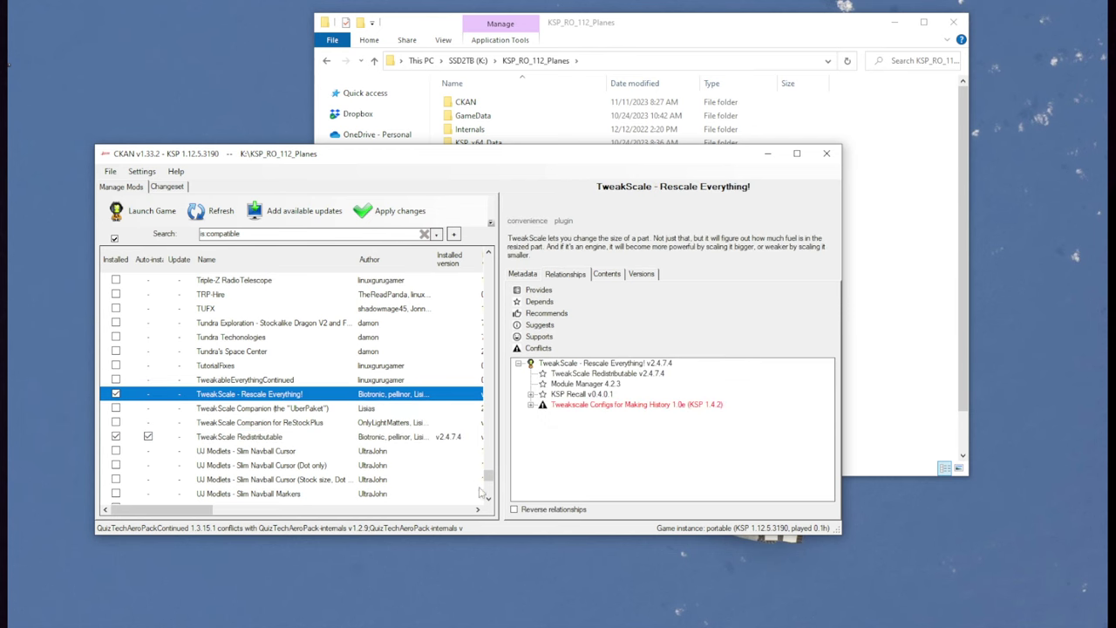
Step: Check Kerbal Inventory System, then view Kerbal Hacks: Wearable KIS Props
{"action": "left_click_drag", "start_coordinate": [489, 475], "coordinate": [499, 349]}
{"action": "scroll", "coordinate": [352, 372], "scroll_direction": "down", "scroll_amount": 5}
{"action": "left_click", "coordinate": [366, 408]}
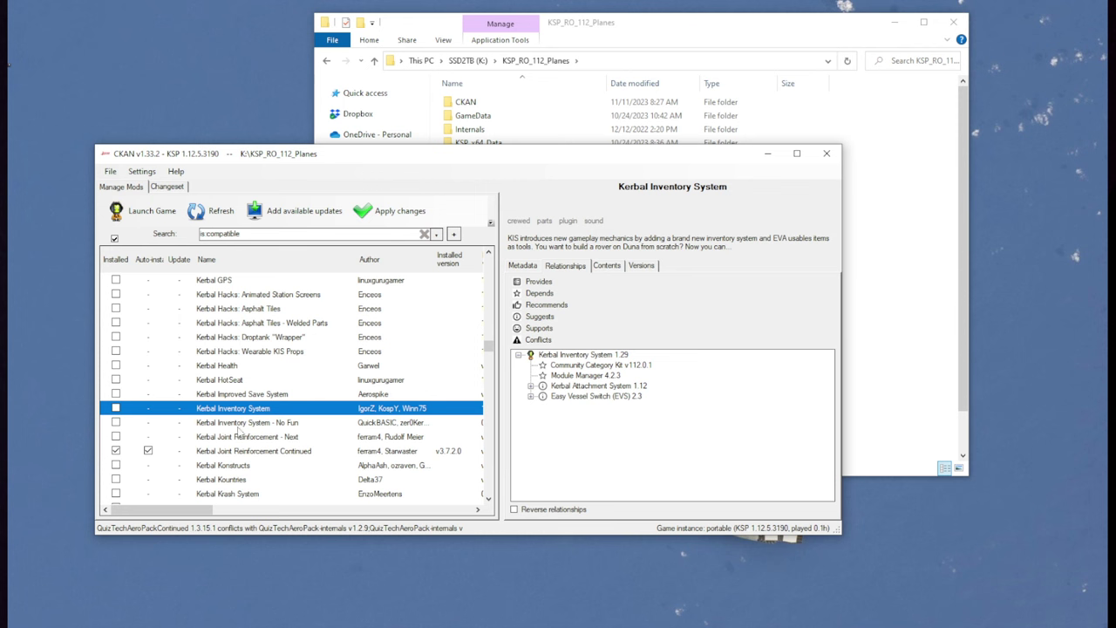
{"action": "left_click", "coordinate": [116, 409]}
{"action": "scroll", "coordinate": [298, 434], "scroll_direction": "down", "scroll_amount": 1}
{"action": "scroll", "coordinate": [298, 435], "scroll_direction": "down", "scroll_amount": 1}
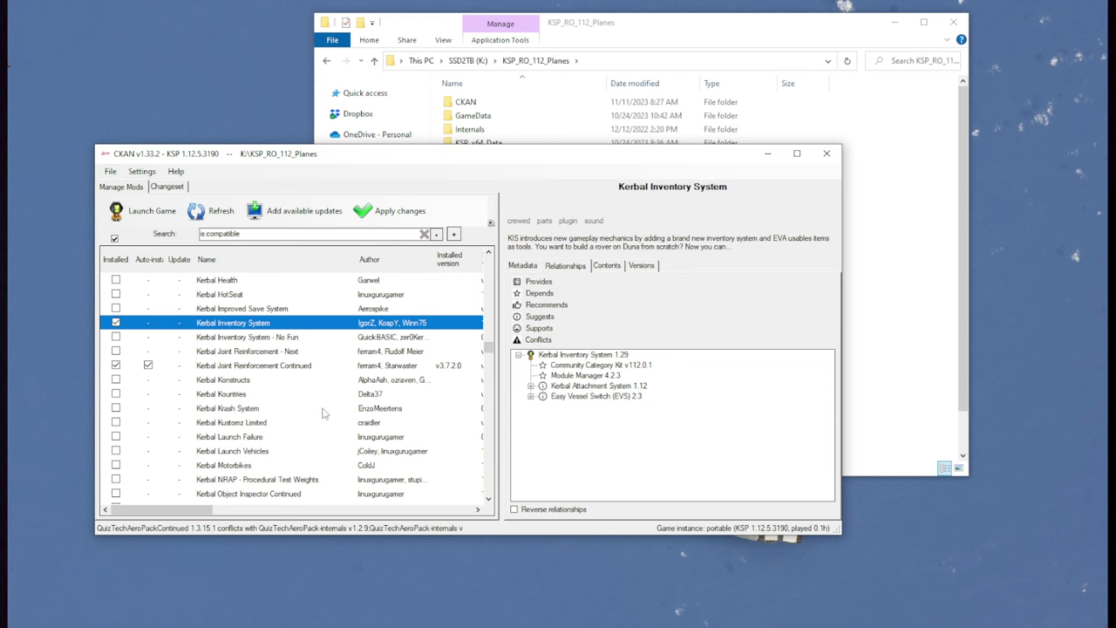
{"action": "scroll", "coordinate": [324, 410], "scroll_direction": "up", "scroll_amount": 2}
{"action": "left_click", "coordinate": [276, 355]}
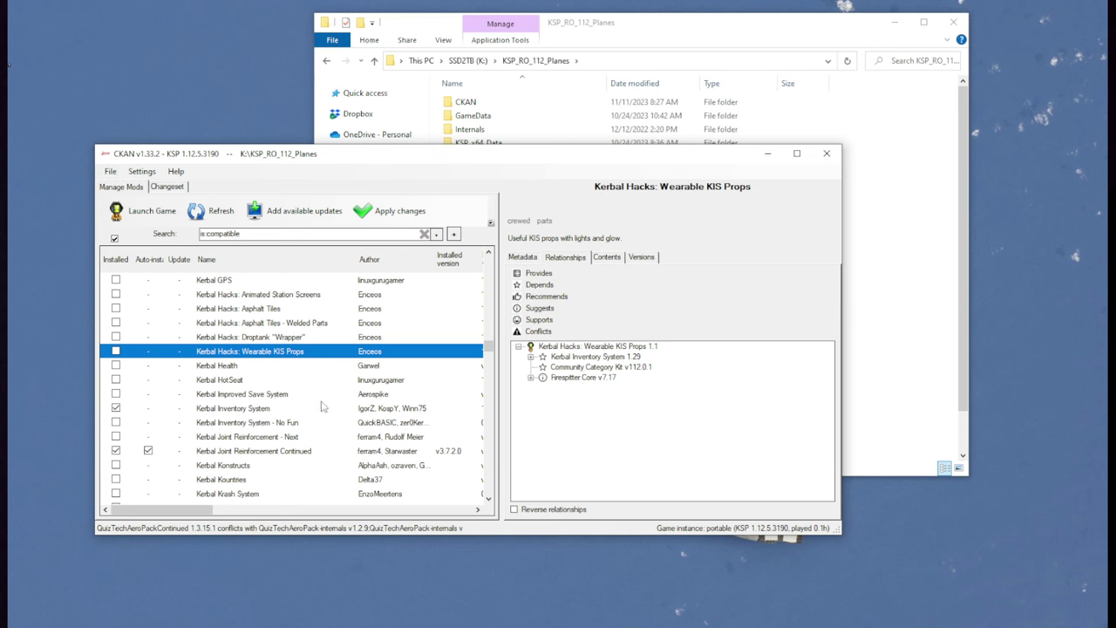
Step: Check Kerbal Konstructs, then browse Launch Failure, Object Inspector, Planetary Base Systems and Kerbalism
{"action": "scroll", "coordinate": [313, 420], "scroll_direction": "down", "scroll_amount": 3}
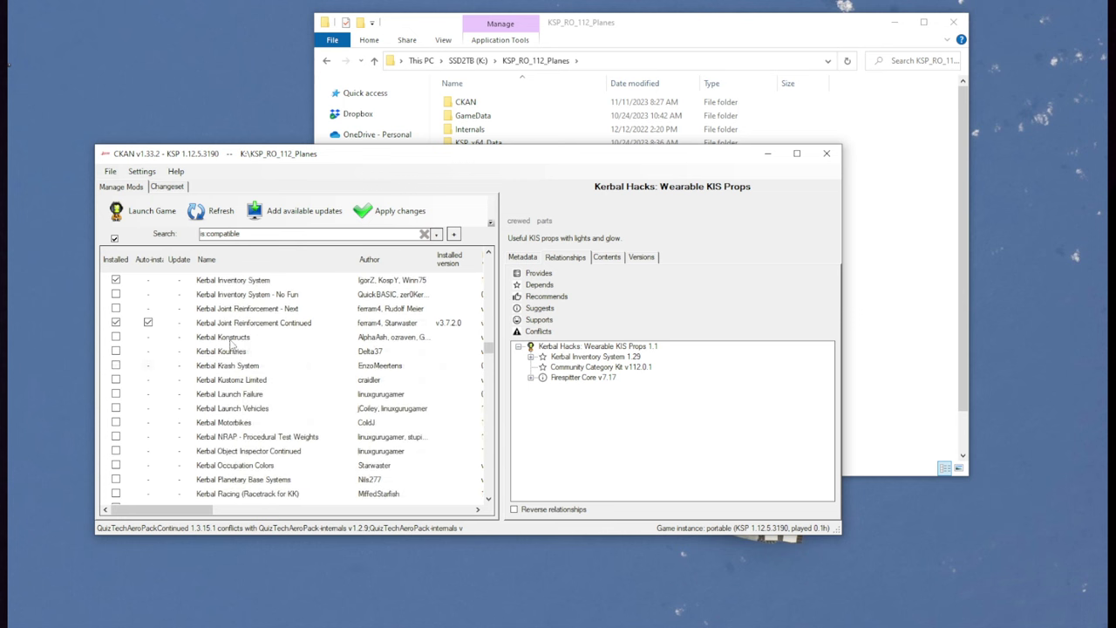
{"action": "left_click", "coordinate": [236, 340]}
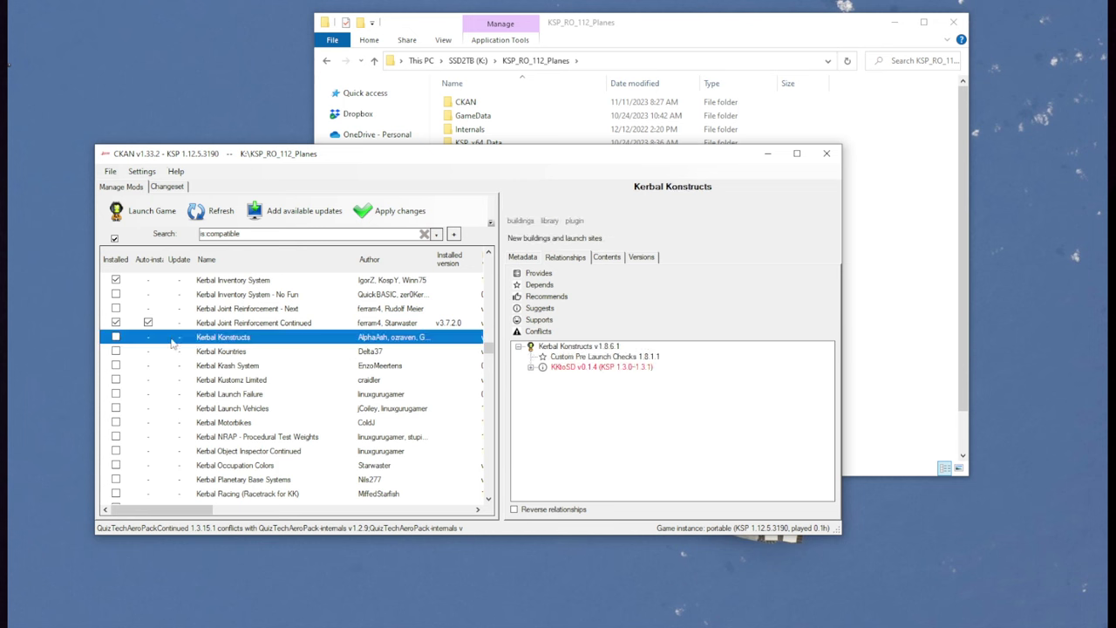
{"action": "left_click", "coordinate": [117, 338]}
{"action": "left_click", "coordinate": [259, 397]}
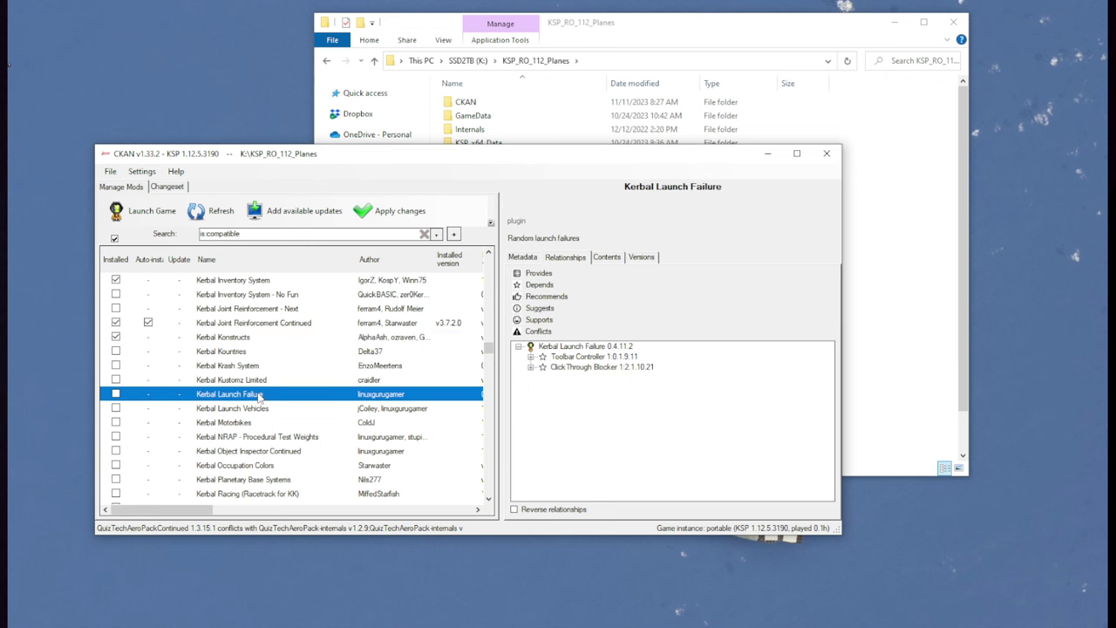
{"action": "scroll", "coordinate": [259, 397], "scroll_direction": "down", "scroll_amount": 2}
{"action": "left_click", "coordinate": [253, 365]}
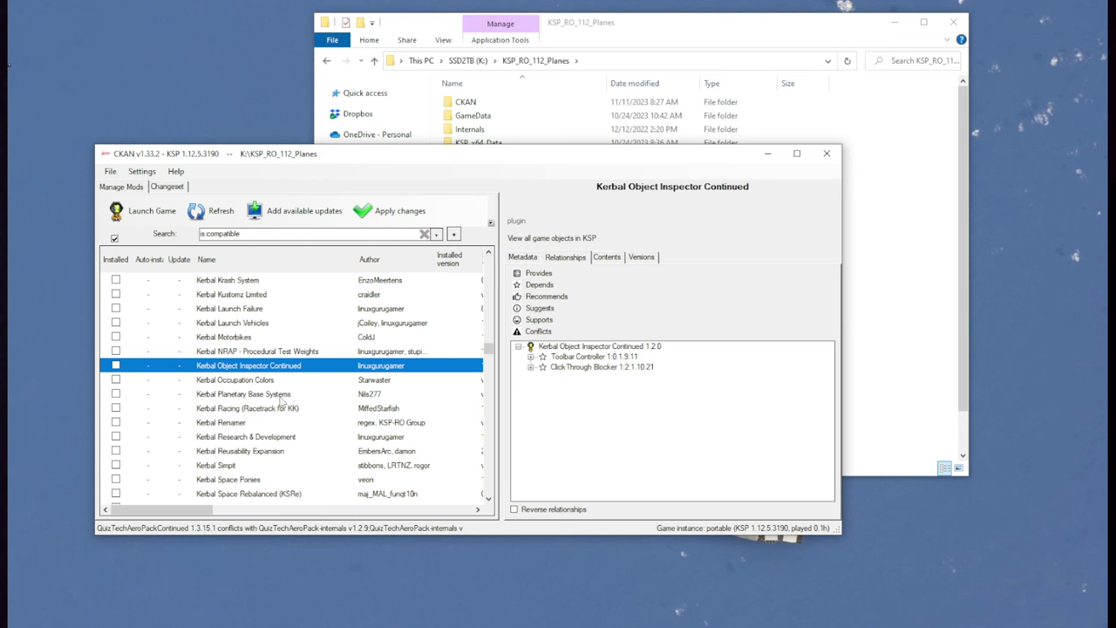
{"action": "left_click", "coordinate": [283, 397]}
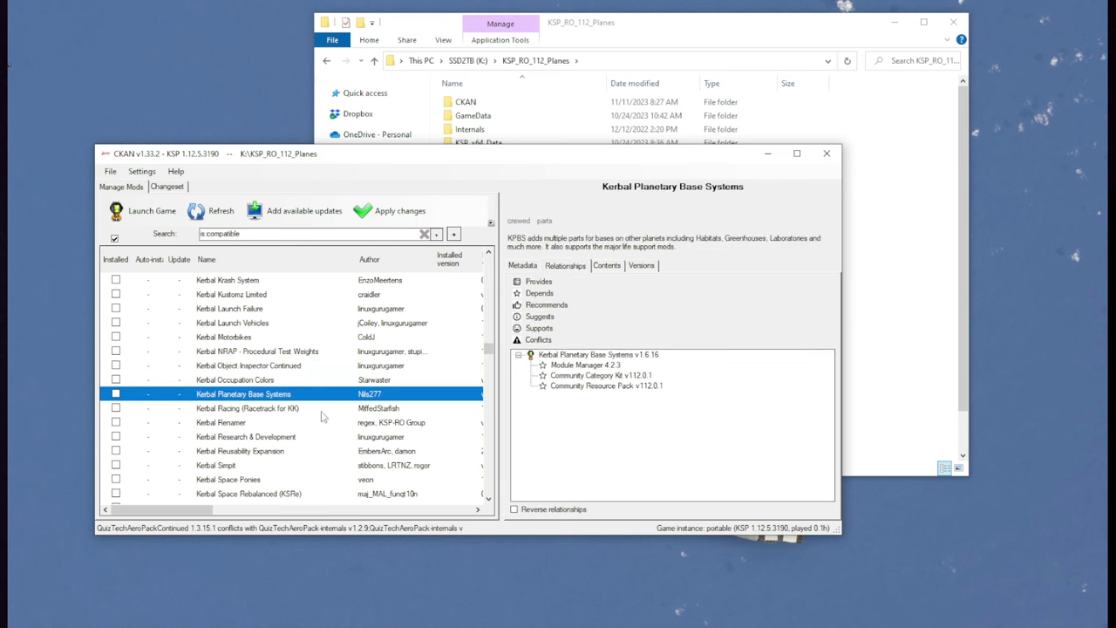
{"action": "key", "text": "Page_Down"}
{"action": "left_click", "coordinate": [235, 383]}
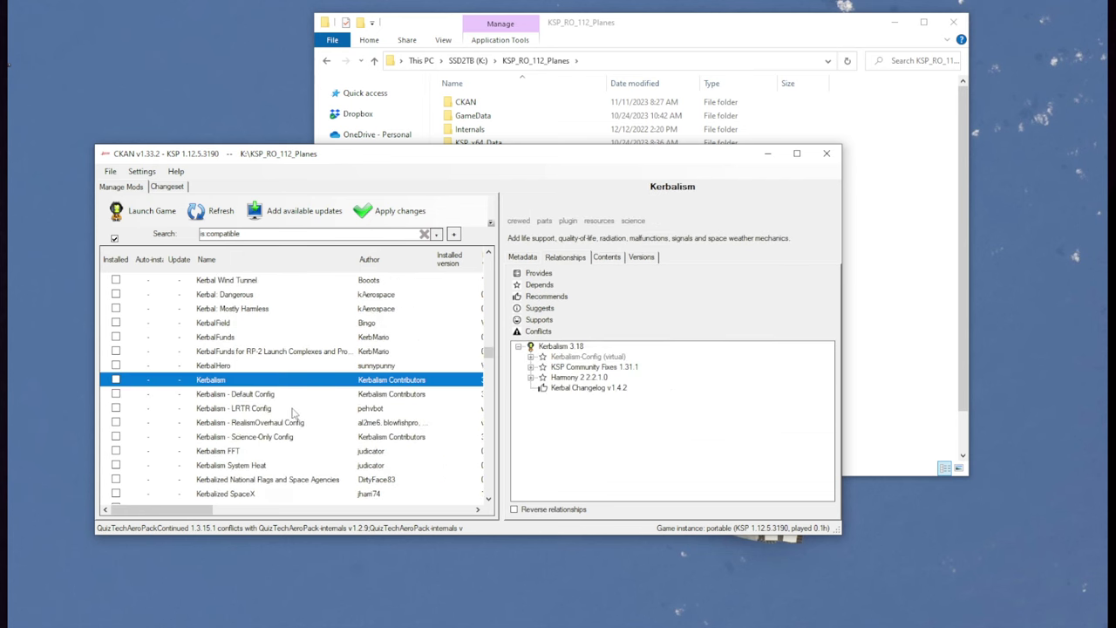
Step: Review the Kerbalism FFT and Kerbalism - RealismOverhaul Config details
{"action": "scroll", "coordinate": [248, 406], "scroll_direction": "down", "scroll_amount": 1}
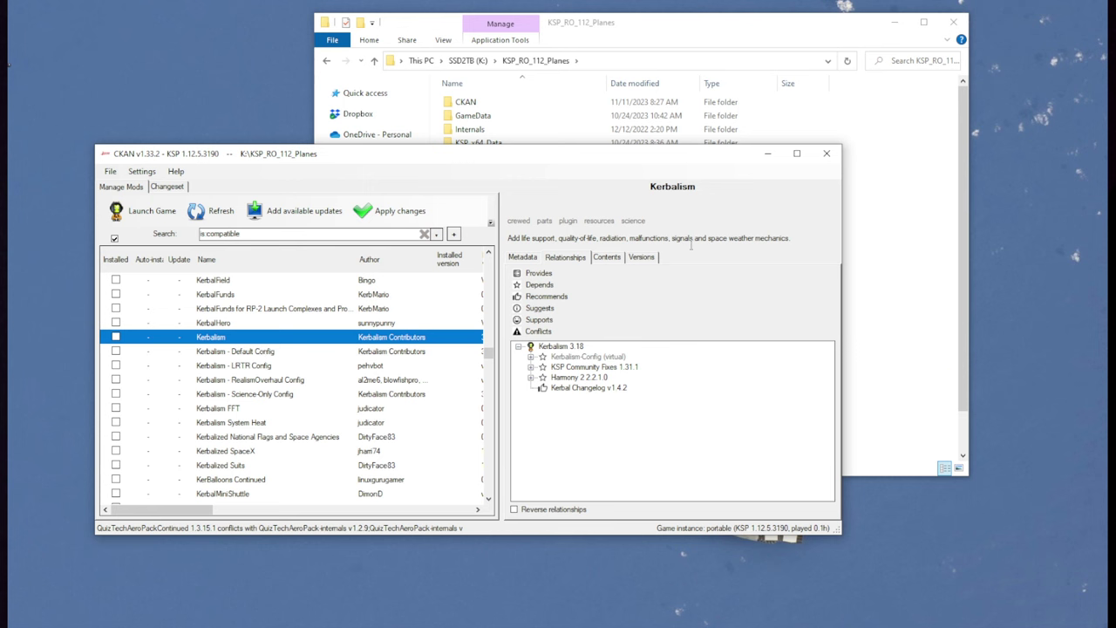
{"action": "left_click", "coordinate": [241, 408]}
{"action": "scroll", "coordinate": [246, 410], "scroll_direction": "down", "scroll_amount": 1}
{"action": "left_click", "coordinate": [254, 340]}
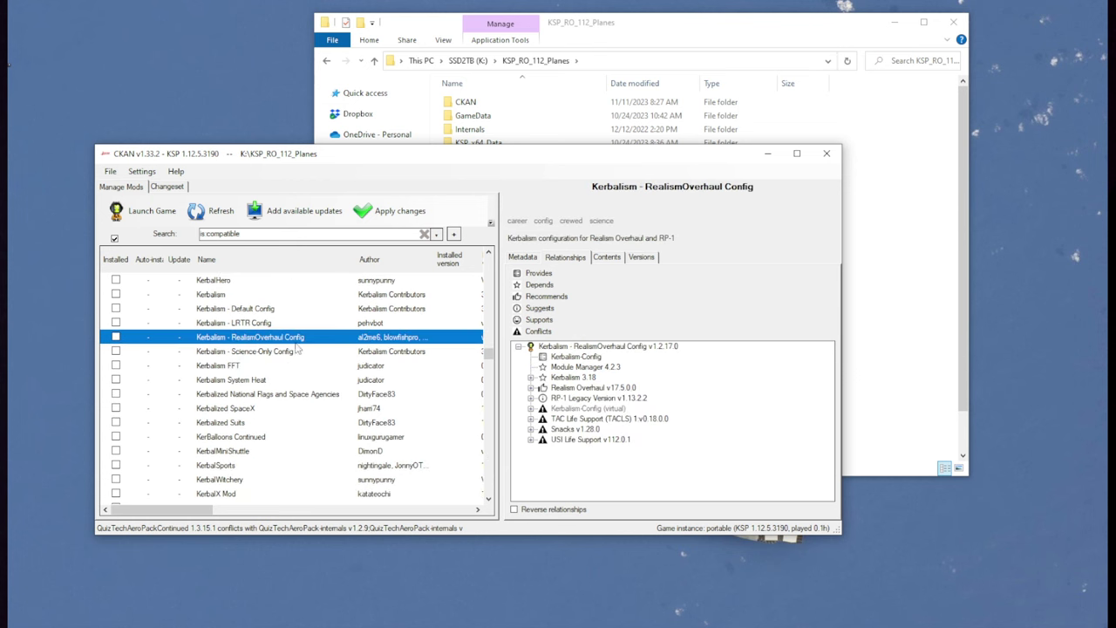
{"action": "scroll", "coordinate": [294, 370], "scroll_direction": "down", "scroll_amount": 1}
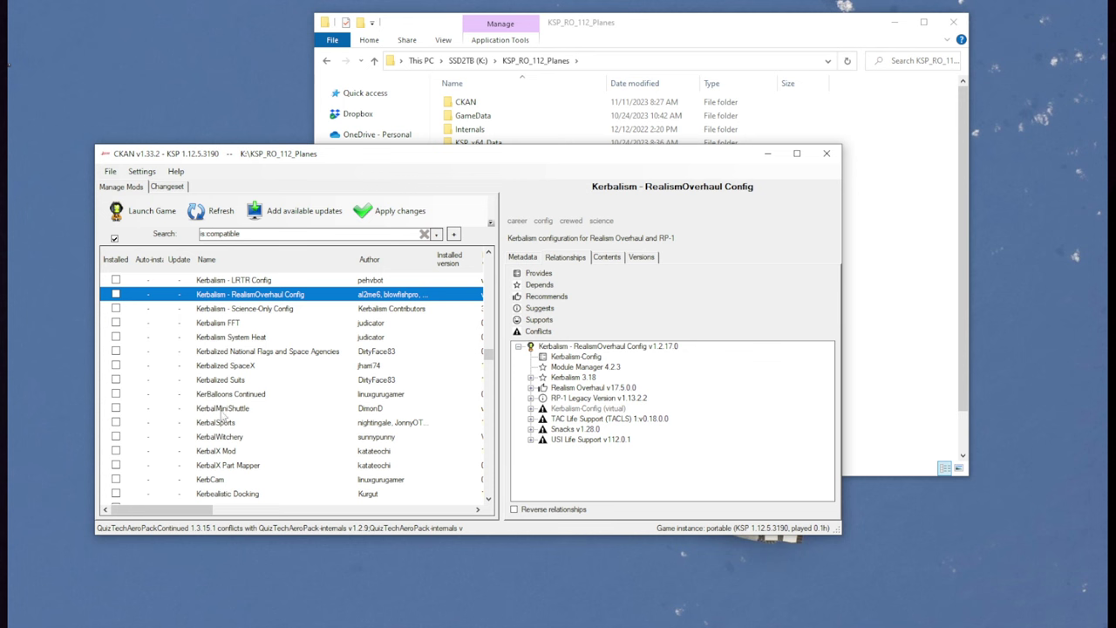
{"action": "scroll", "coordinate": [224, 417], "scroll_direction": "down", "scroll_amount": 1}
{"action": "scroll", "coordinate": [263, 416], "scroll_direction": "down", "scroll_amount": 1}
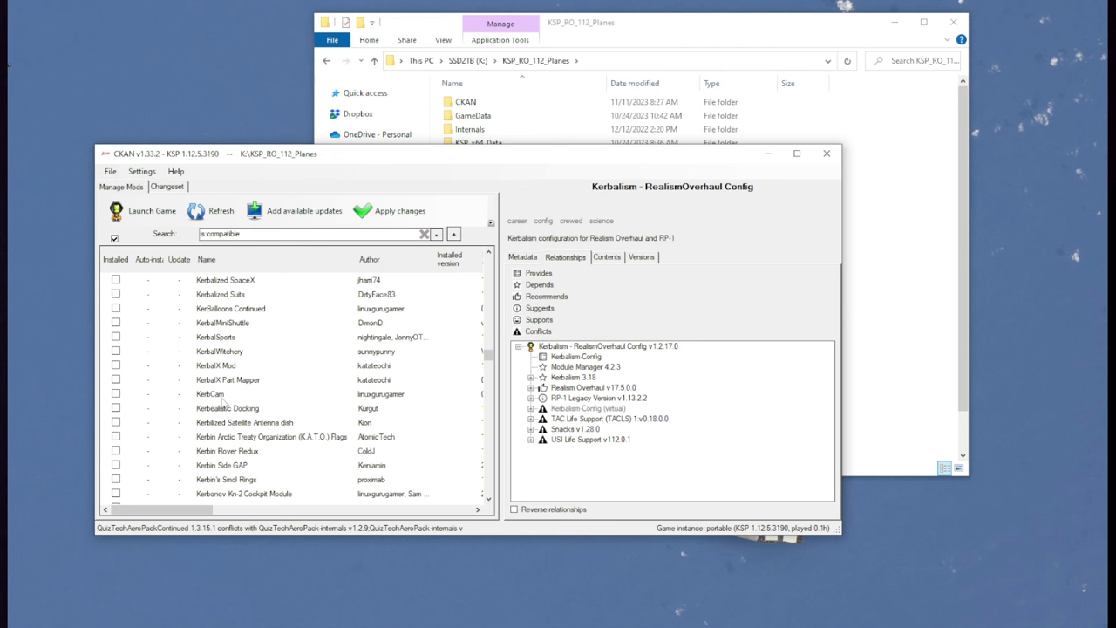
Step: Check KerbCam for installation and continue scrolling down the mod list
{"action": "left_click", "coordinate": [224, 399]}
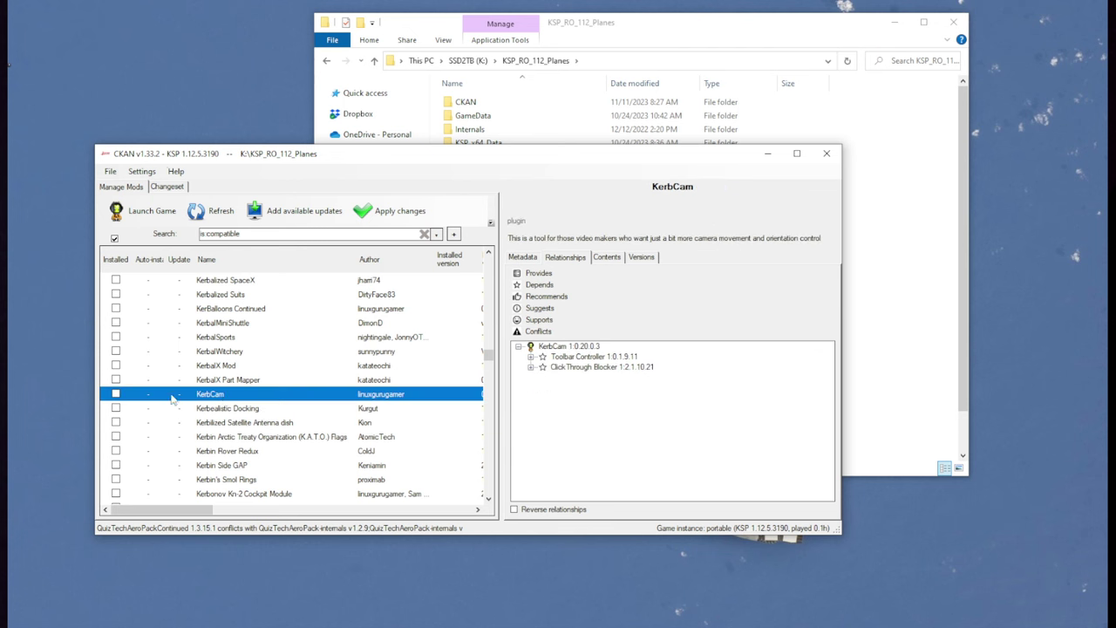
{"action": "left_click", "coordinate": [117, 394]}
{"action": "scroll", "coordinate": [254, 403], "scroll_direction": "down", "scroll_amount": 1}
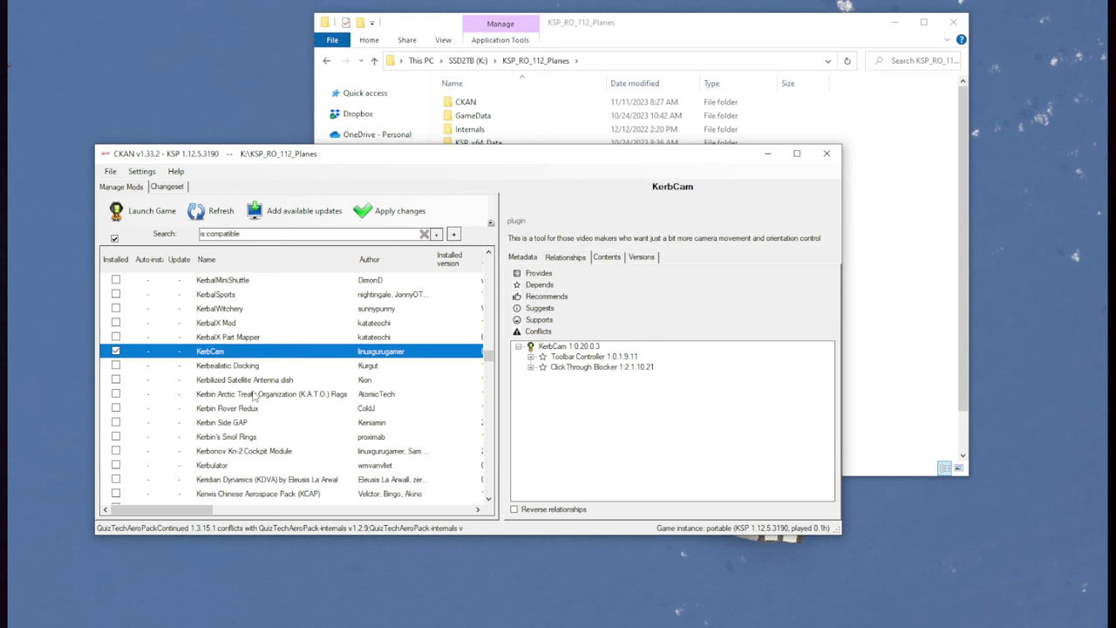
{"action": "scroll", "coordinate": [254, 397], "scroll_direction": "down", "scroll_amount": 2}
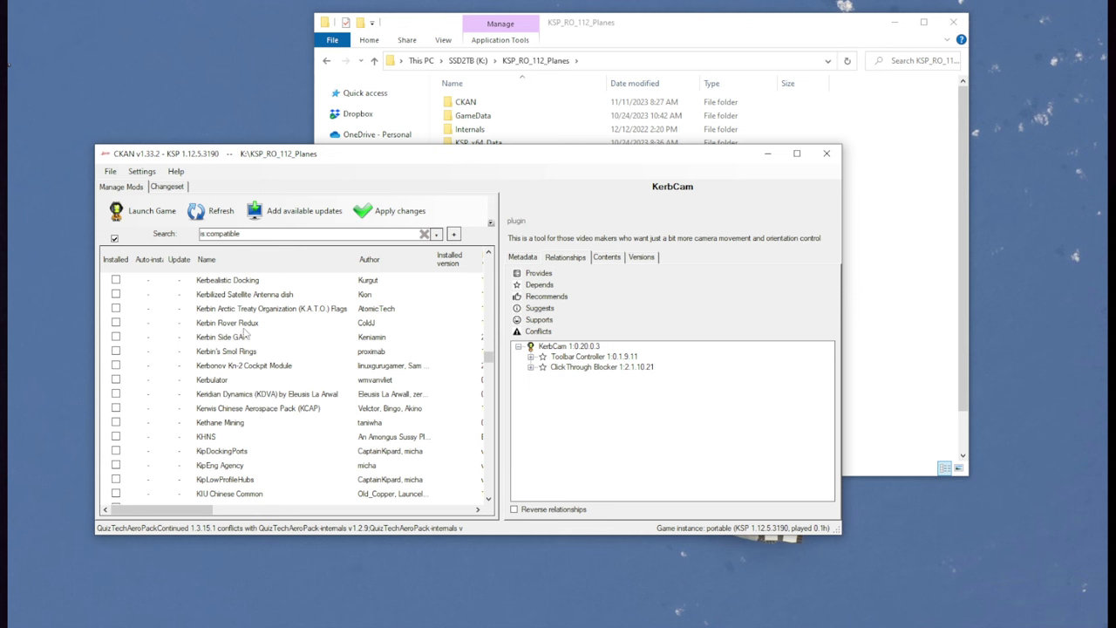
{"action": "scroll", "coordinate": [247, 334], "scroll_direction": "up", "scroll_amount": 1}
{"action": "scroll", "coordinate": [240, 366], "scroll_direction": "down", "scroll_amount": 1}
{"action": "scroll", "coordinate": [214, 421], "scroll_direction": "down", "scroll_amount": 1}
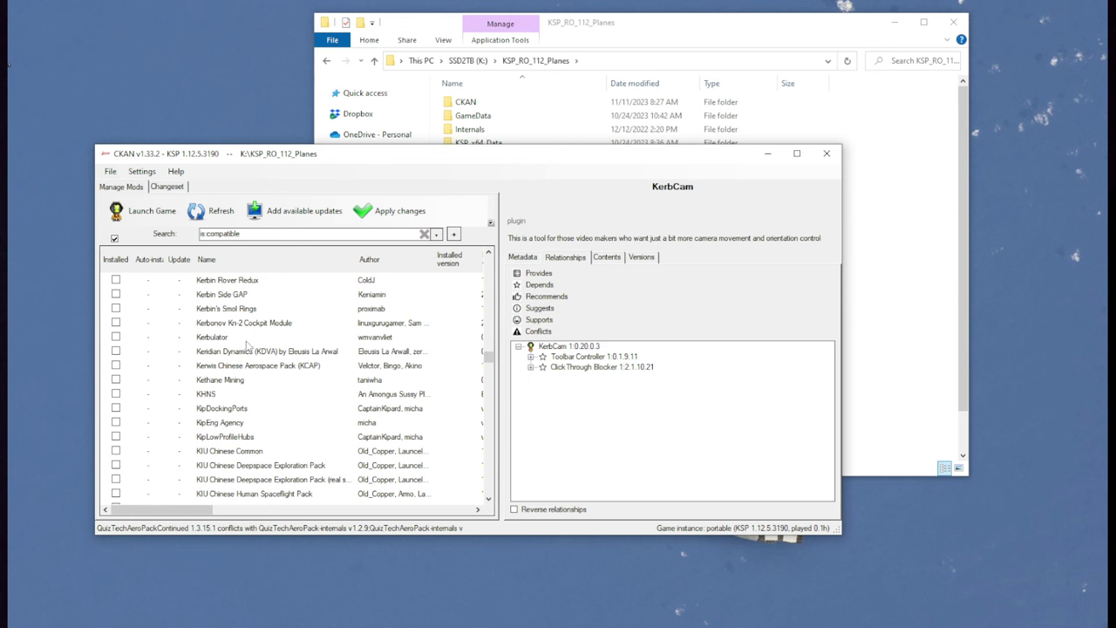
{"action": "scroll", "coordinate": [236, 384], "scroll_direction": "down", "scroll_amount": 1}
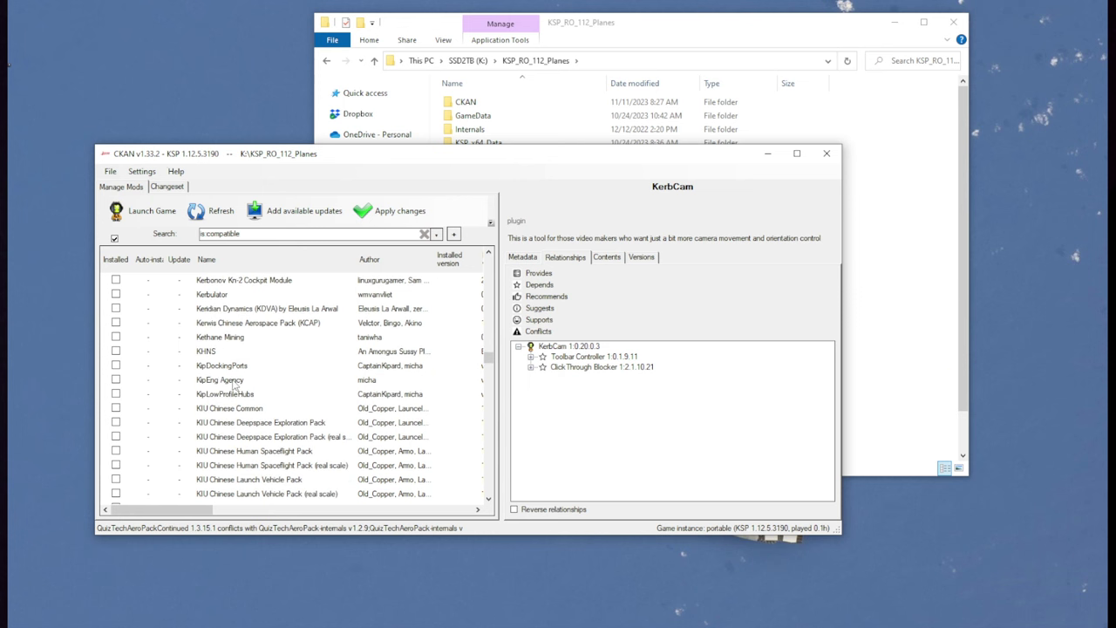
{"action": "scroll", "coordinate": [234, 386], "scroll_direction": "down", "scroll_amount": 3}
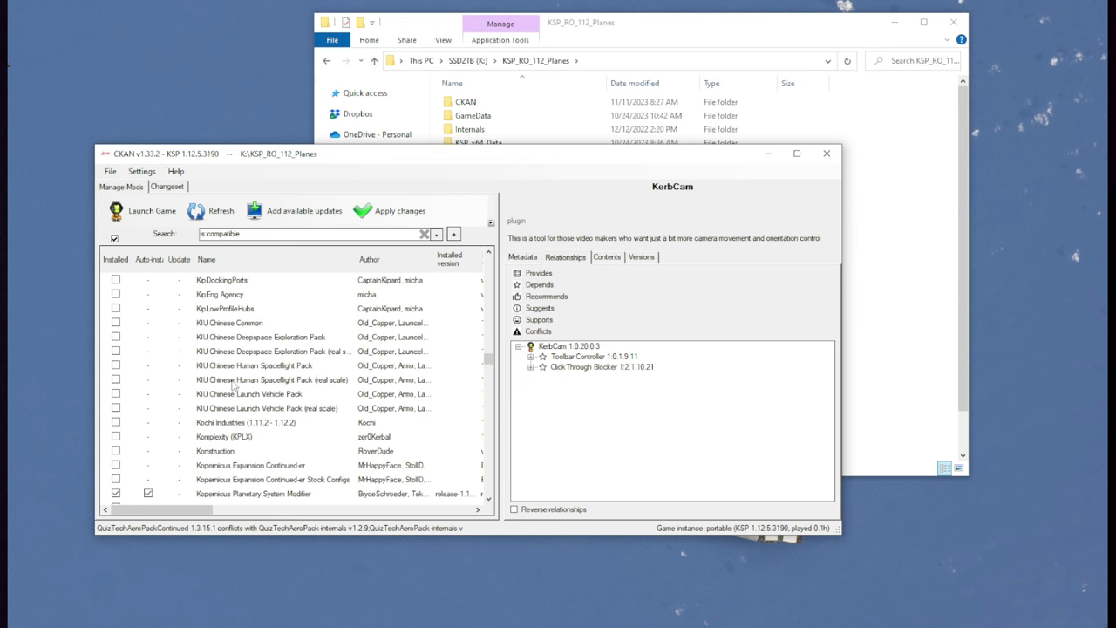
{"action": "scroll", "coordinate": [271, 392], "scroll_direction": "down", "scroll_amount": 1}
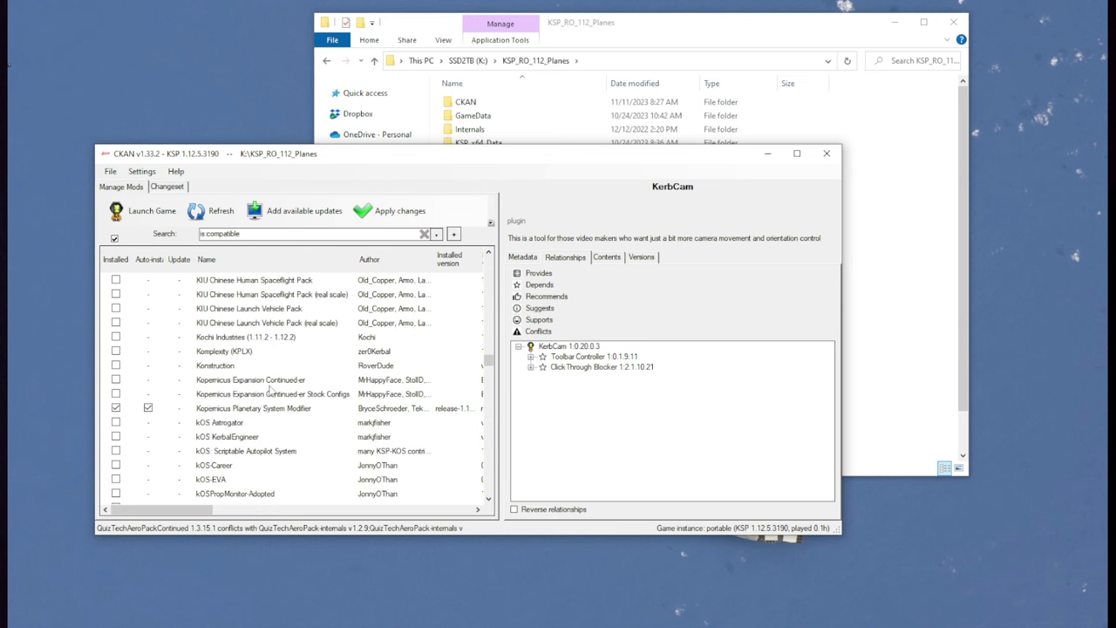
Step: Read the Konstruction, USI Core, Exploration Pack, Freight Transport and Kolonization Systems details
{"action": "left_click", "coordinate": [232, 367]}
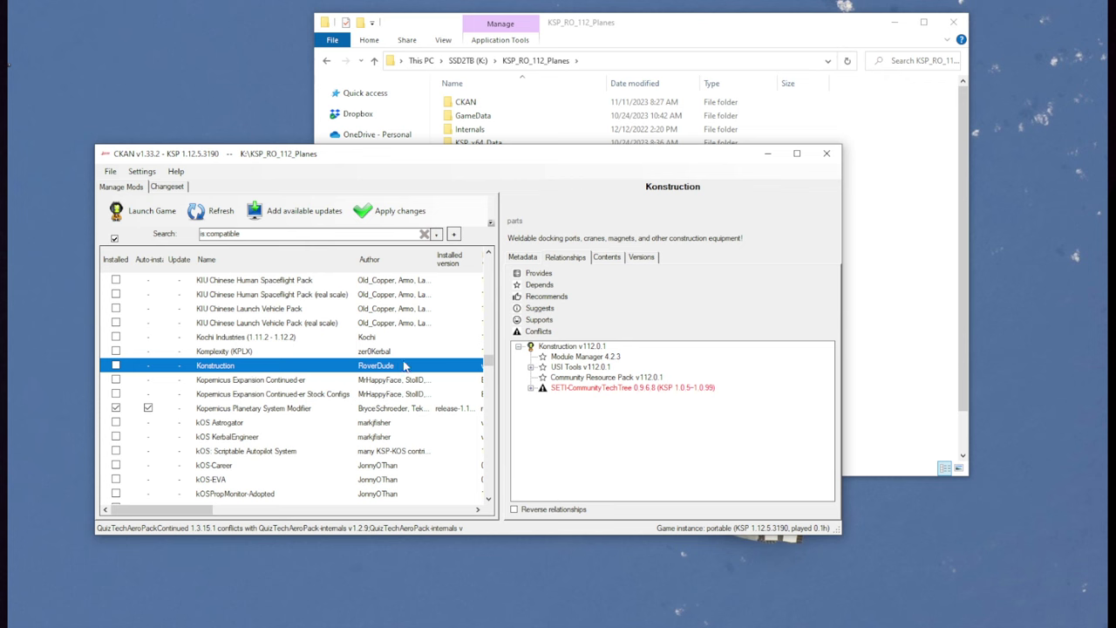
{"action": "left_click_drag", "start_coordinate": [489, 364], "coordinate": [487, 482]}
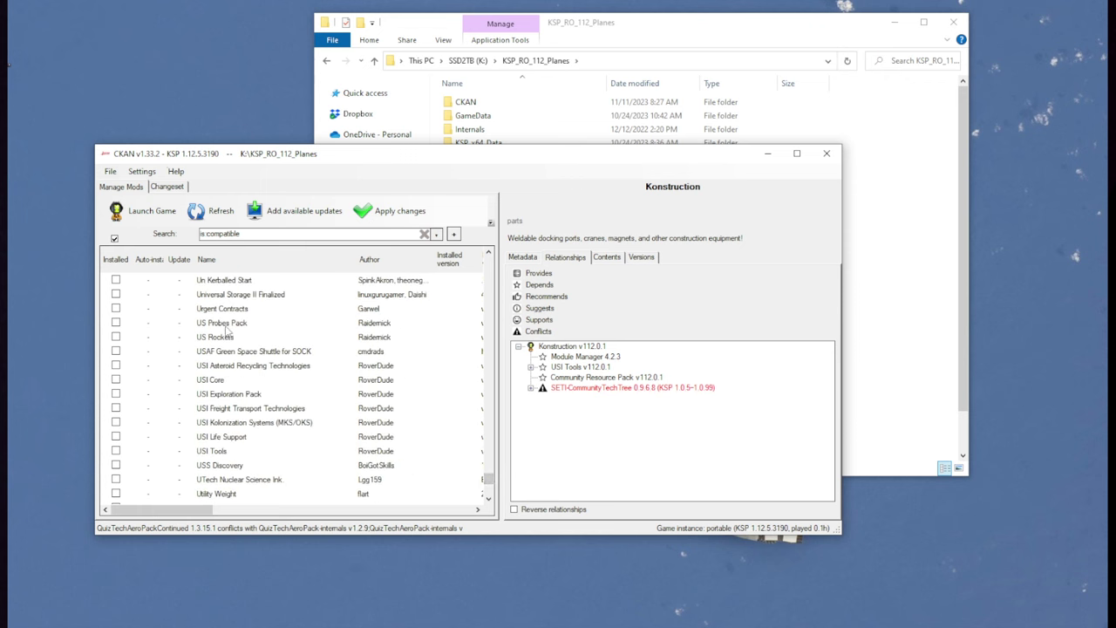
{"action": "left_click", "coordinate": [217, 381]}
{"action": "left_click", "coordinate": [229, 398]}
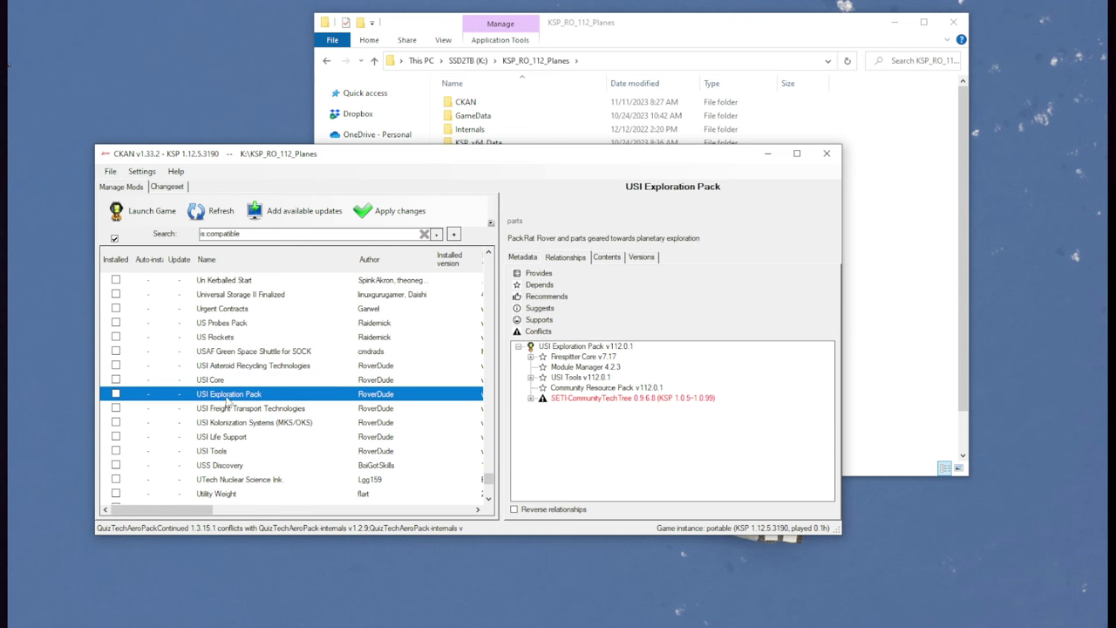
{"action": "left_click", "coordinate": [240, 410]}
{"action": "left_click", "coordinate": [240, 423]}
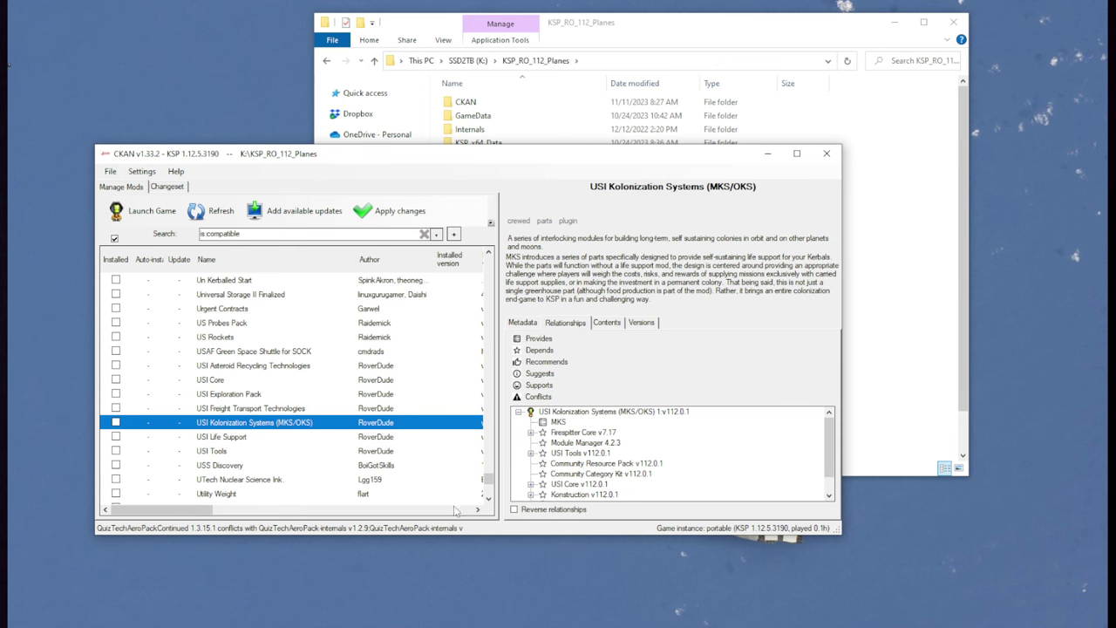
Step: Scroll back to show Kopernicus Planetary System Modifier release-1.12.1-191 details
{"action": "left_click_drag", "start_coordinate": [489, 485], "coordinate": [503, 347]}
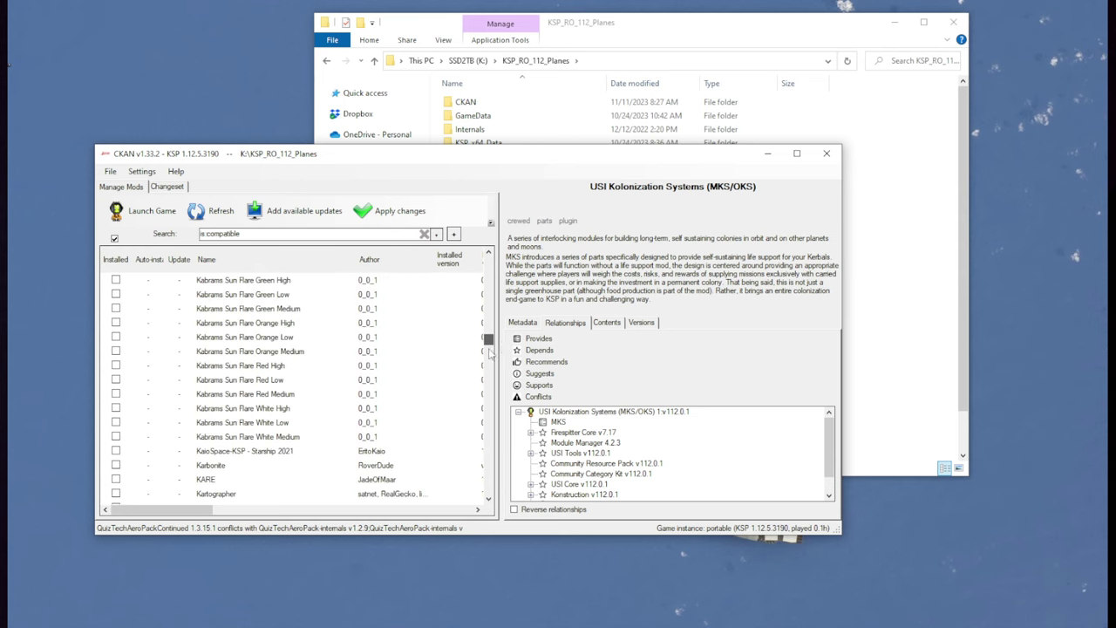
{"action": "scroll", "coordinate": [269, 380], "scroll_direction": "down", "scroll_amount": 6}
{"action": "scroll", "coordinate": [264, 382], "scroll_direction": "down", "scroll_amount": 10}
{"action": "scroll", "coordinate": [264, 382], "scroll_direction": "down", "scroll_amount": 5}
{"action": "scroll", "coordinate": [264, 382], "scroll_direction": "down", "scroll_amount": 2}
{"action": "scroll", "coordinate": [264, 381], "scroll_direction": "up", "scroll_amount": 1}
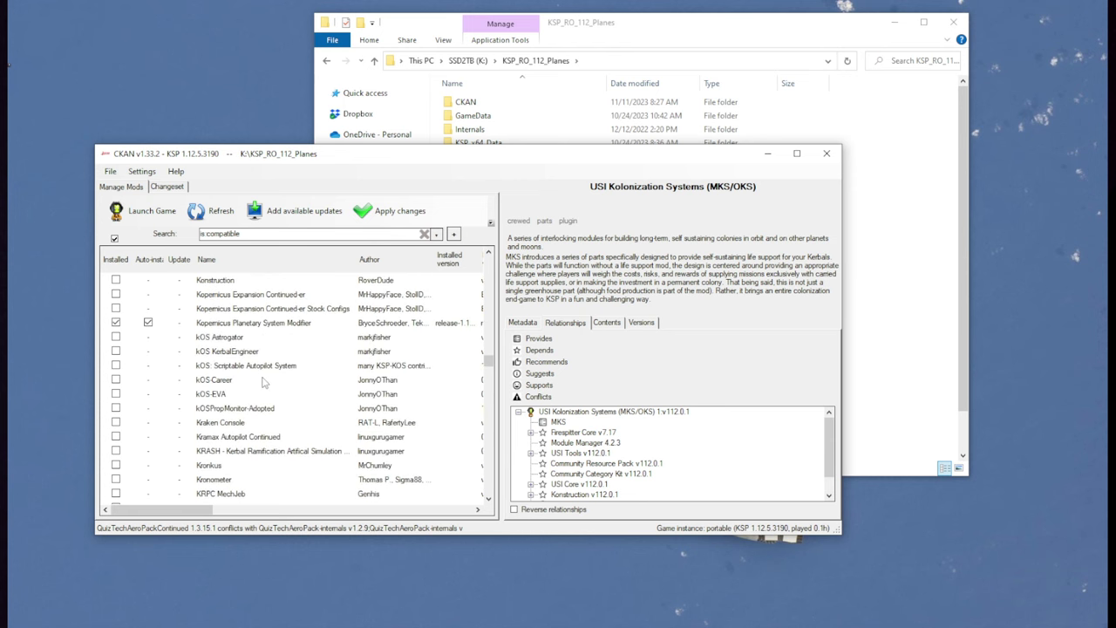
{"action": "scroll", "coordinate": [264, 381], "scroll_direction": "up", "scroll_amount": 4}
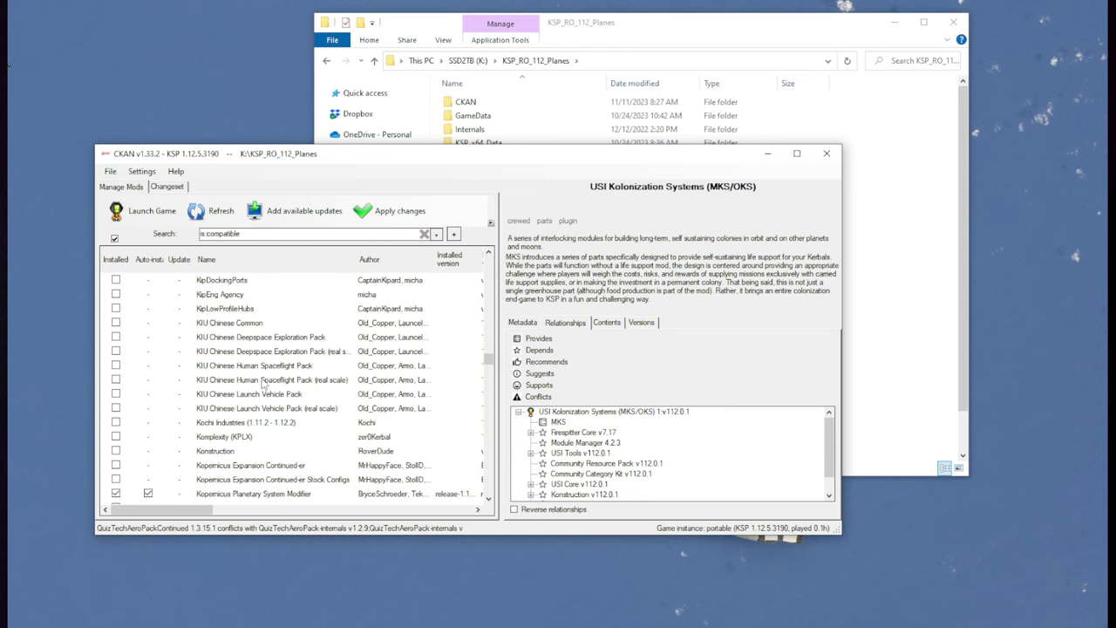
{"action": "scroll", "coordinate": [261, 385], "scroll_direction": "down", "scroll_amount": 2}
{"action": "left_click", "coordinate": [242, 408]}
{"action": "scroll", "coordinate": [244, 401], "scroll_direction": "down", "scroll_amount": 2}
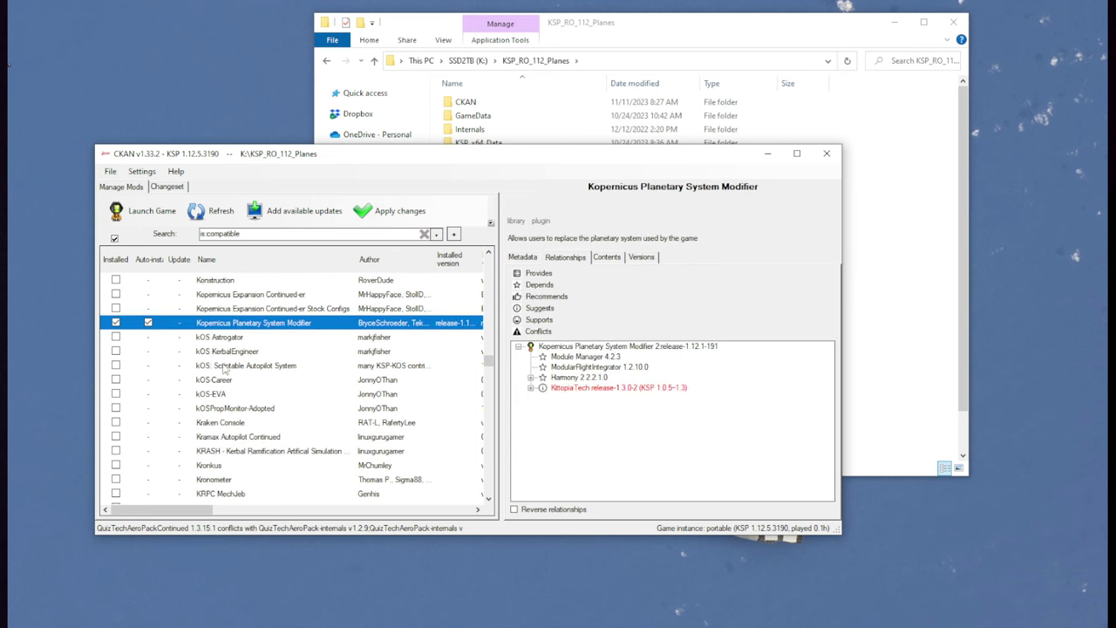
Step: Inspect kOS and kRPC, then show the KSA IVA Upgrade v1.6.7 relationships
{"action": "left_click", "coordinate": [223, 369]}
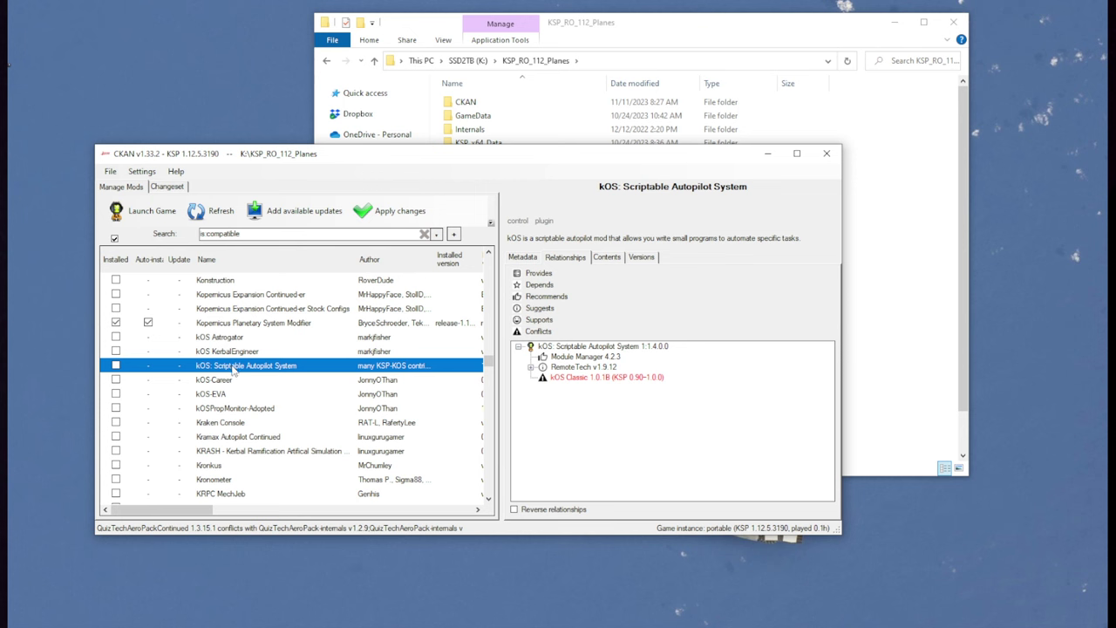
{"action": "scroll", "coordinate": [235, 371], "scroll_direction": "down", "scroll_amount": 1}
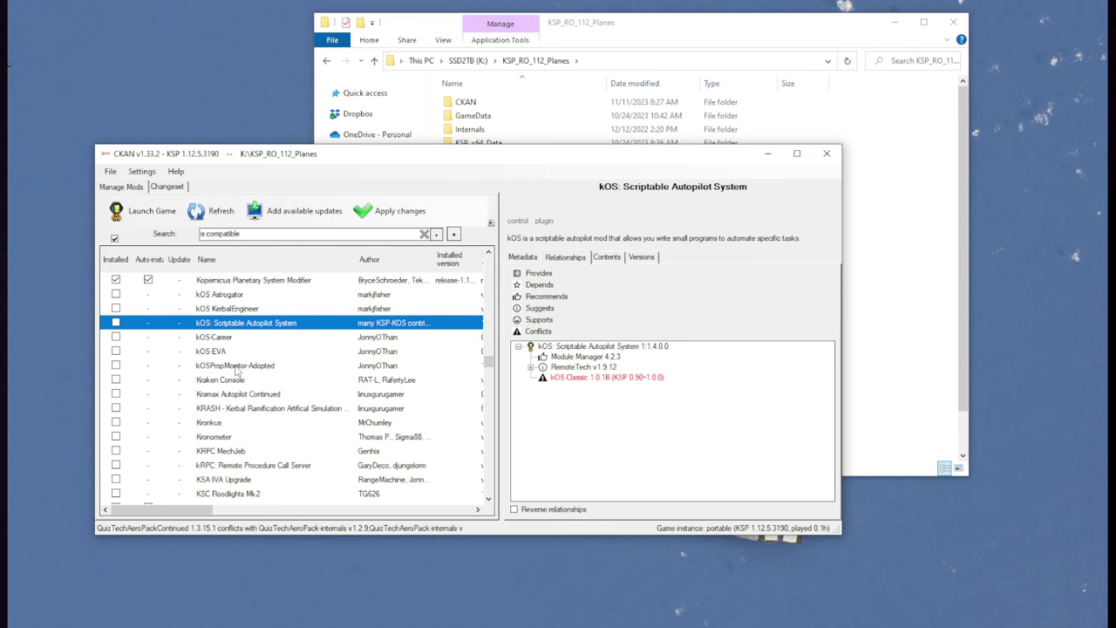
{"action": "left_click", "coordinate": [232, 467]}
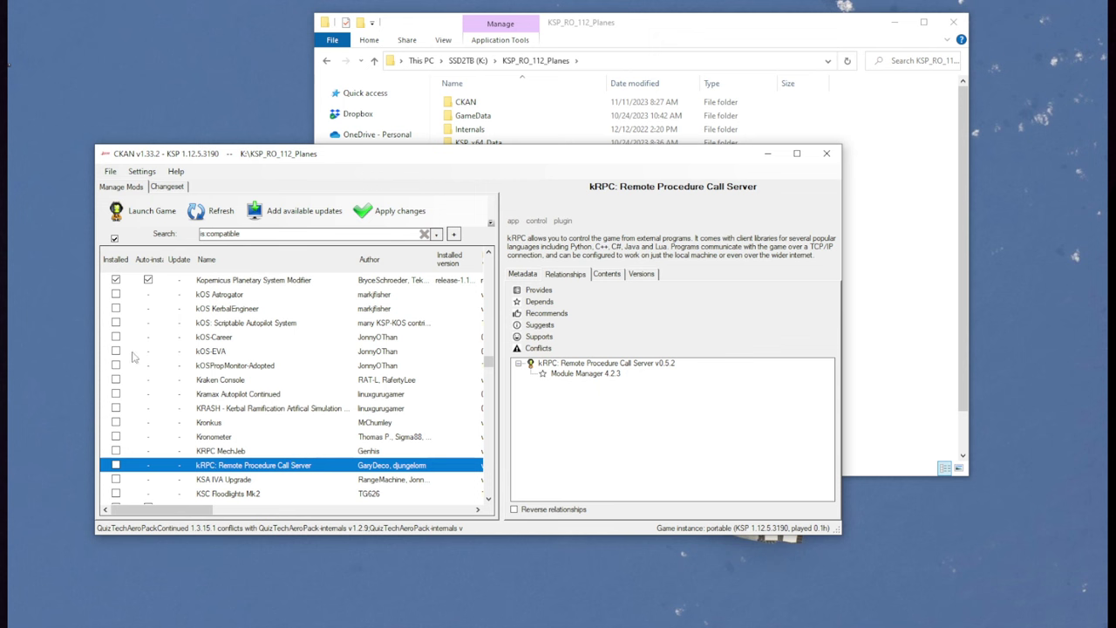
{"action": "left_click", "coordinate": [231, 322]}
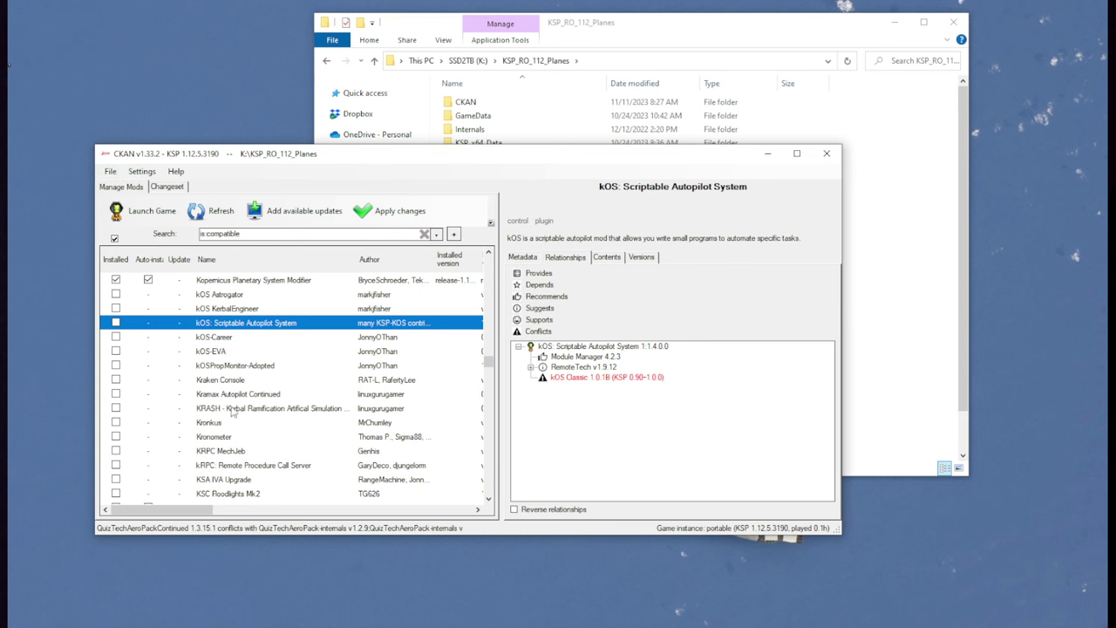
{"action": "scroll", "coordinate": [242, 376], "scroll_direction": "down", "scroll_amount": 3}
{"action": "left_click", "coordinate": [244, 352]}
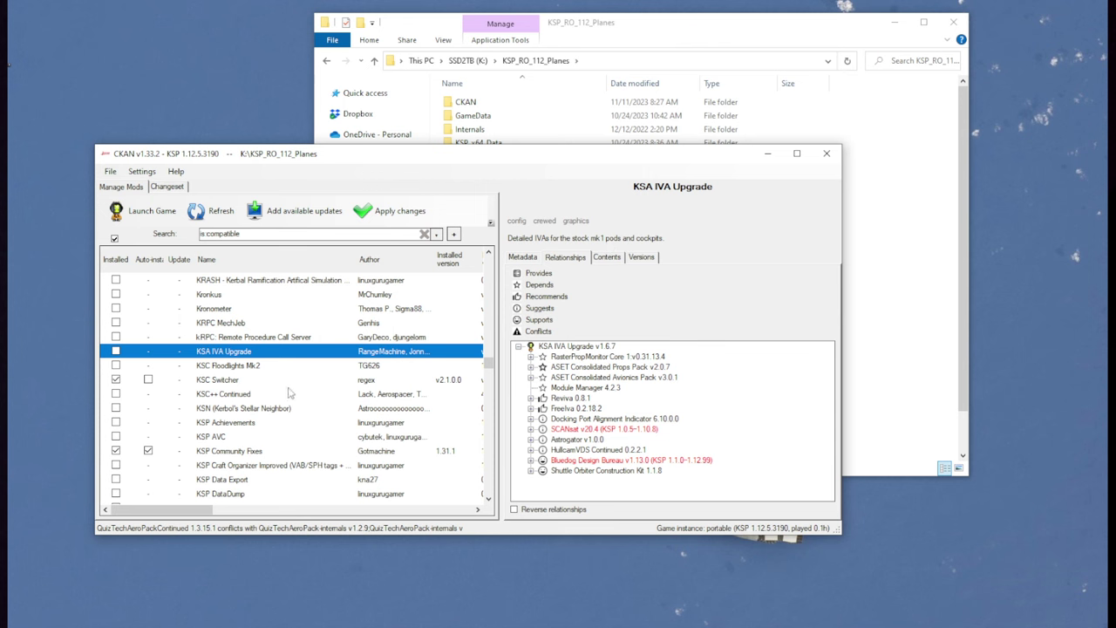
Step: Check Mk1 Cockpit, Mk1 Lander Can and MK1-2 IVA Replacement by ASET for install
{"action": "scroll", "coordinate": [290, 392], "scroll_direction": "down", "scroll_amount": 4}
{"action": "scroll", "coordinate": [287, 393], "scroll_direction": "up", "scroll_amount": 3}
{"action": "scroll", "coordinate": [284, 394], "scroll_direction": "up", "scroll_amount": 1}
{"action": "scroll", "coordinate": [266, 410], "scroll_direction": "down", "scroll_amount": 3}
{"action": "scroll", "coordinate": [261, 409], "scroll_direction": "down", "scroll_amount": 1}
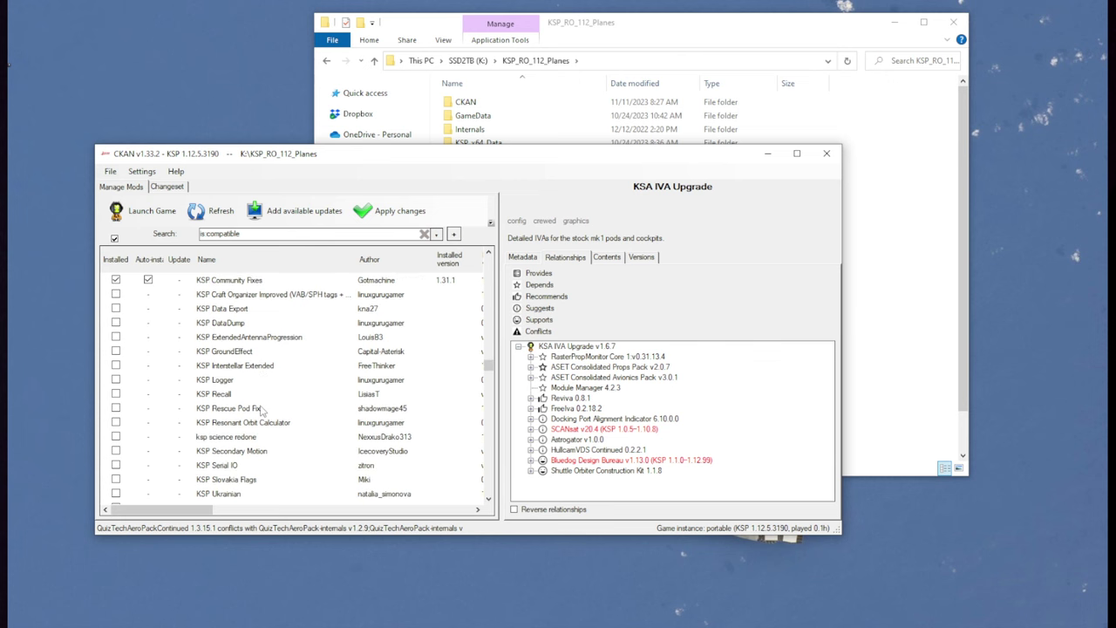
{"action": "scroll", "coordinate": [261, 410], "scroll_direction": "down", "scroll_amount": 3}
{"action": "scroll", "coordinate": [261, 409], "scroll_direction": "down", "scroll_amount": 12}
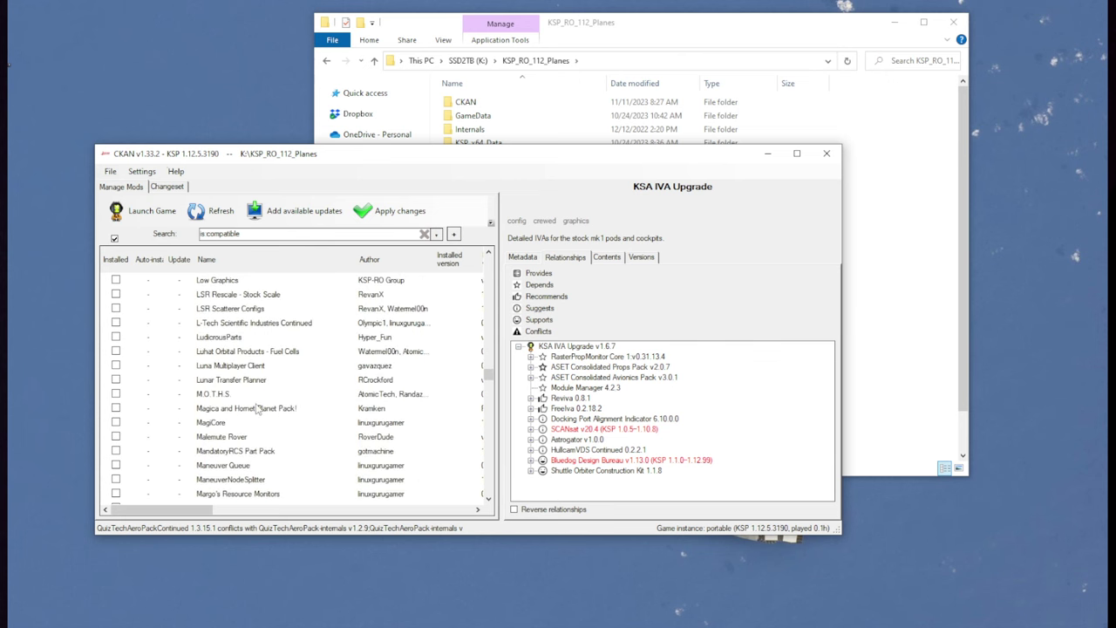
{"action": "scroll", "coordinate": [258, 409], "scroll_direction": "down", "scroll_amount": 3}
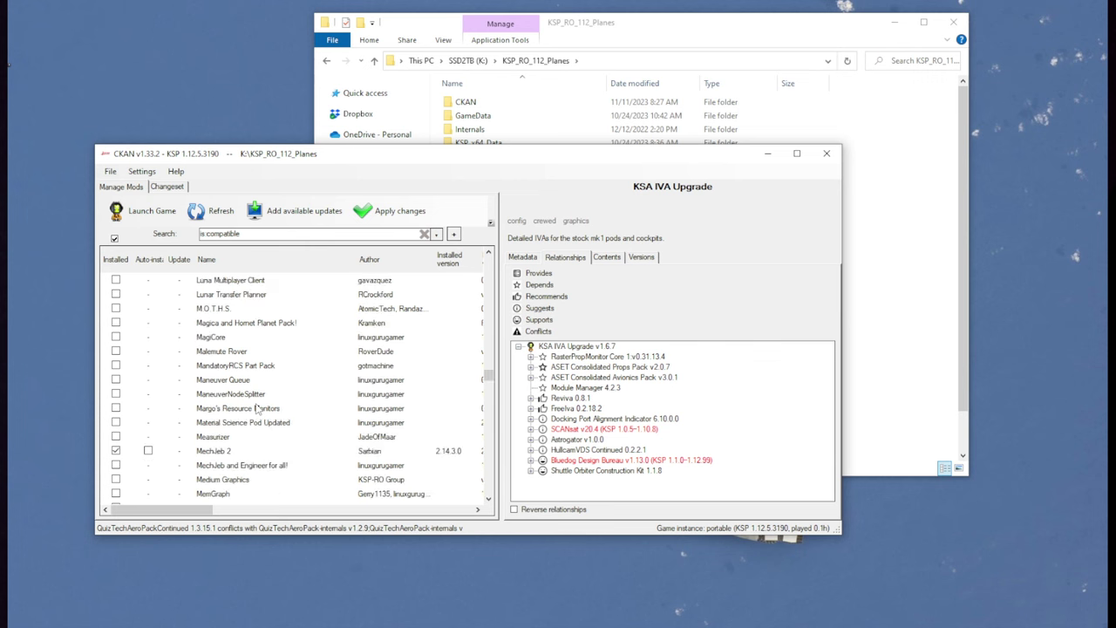
{"action": "scroll", "coordinate": [258, 410], "scroll_direction": "down", "scroll_amount": 3}
{"action": "scroll", "coordinate": [252, 411], "scroll_direction": "up", "scroll_amount": 7}
{"action": "scroll", "coordinate": [250, 411], "scroll_direction": "down", "scroll_amount": 2}
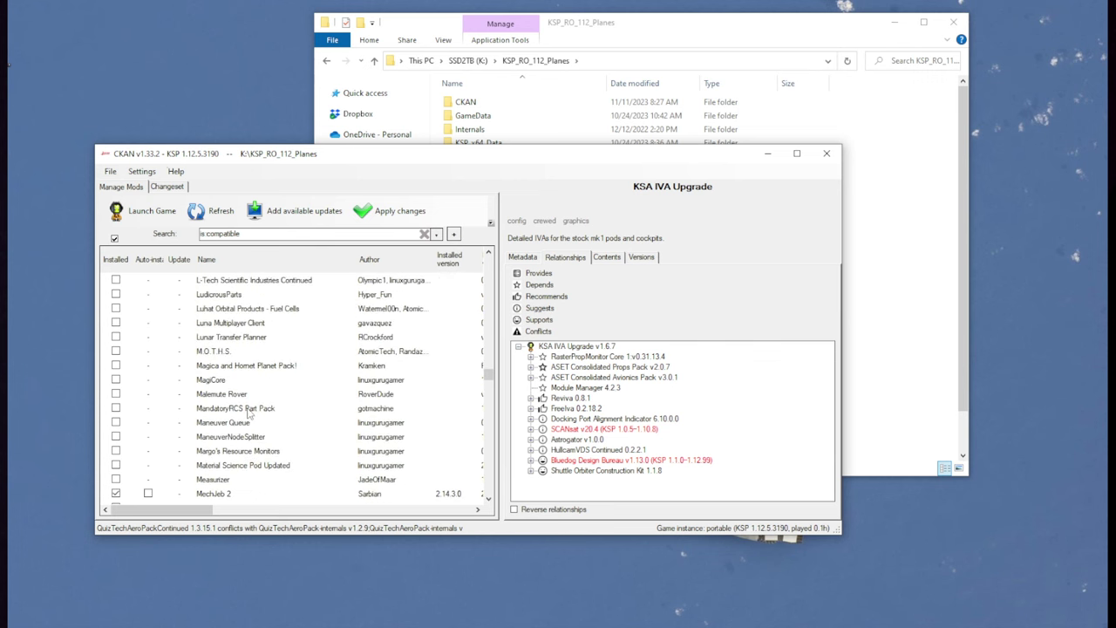
{"action": "scroll", "coordinate": [248, 413], "scroll_direction": "down", "scroll_amount": 5}
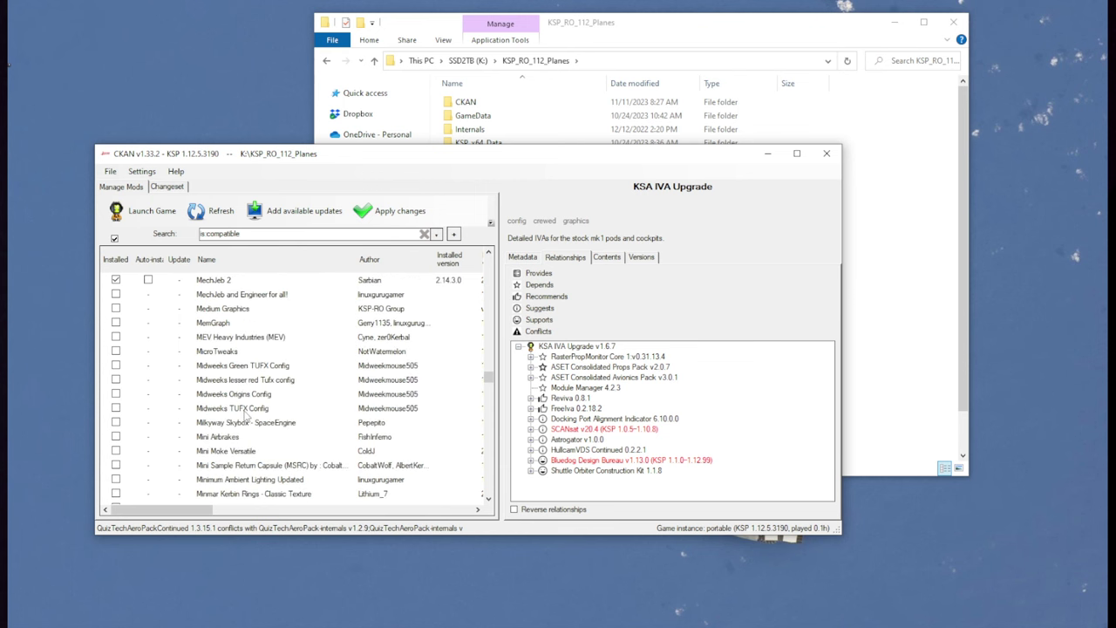
{"action": "scroll", "coordinate": [247, 415], "scroll_direction": "down", "scroll_amount": 5}
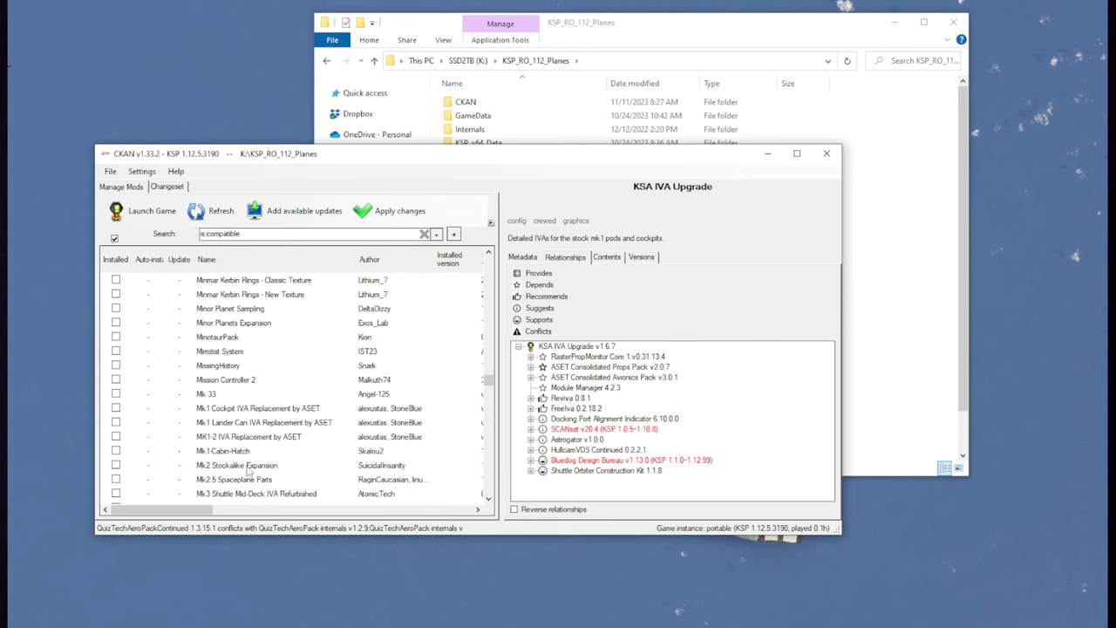
{"action": "left_click", "coordinate": [116, 408]}
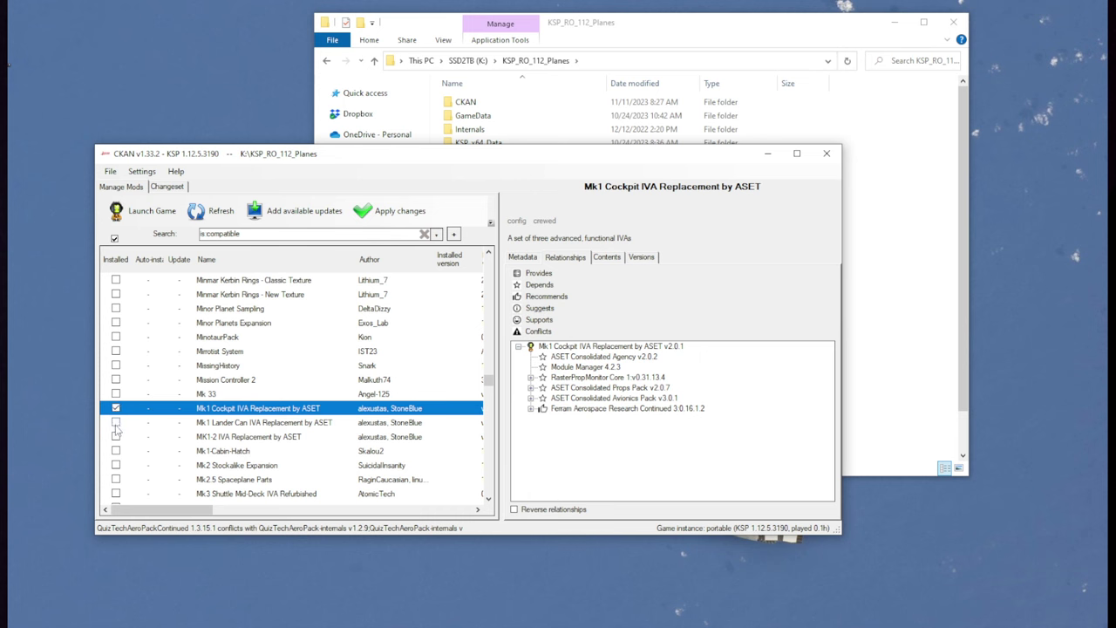
{"action": "left_click", "coordinate": [116, 423]}
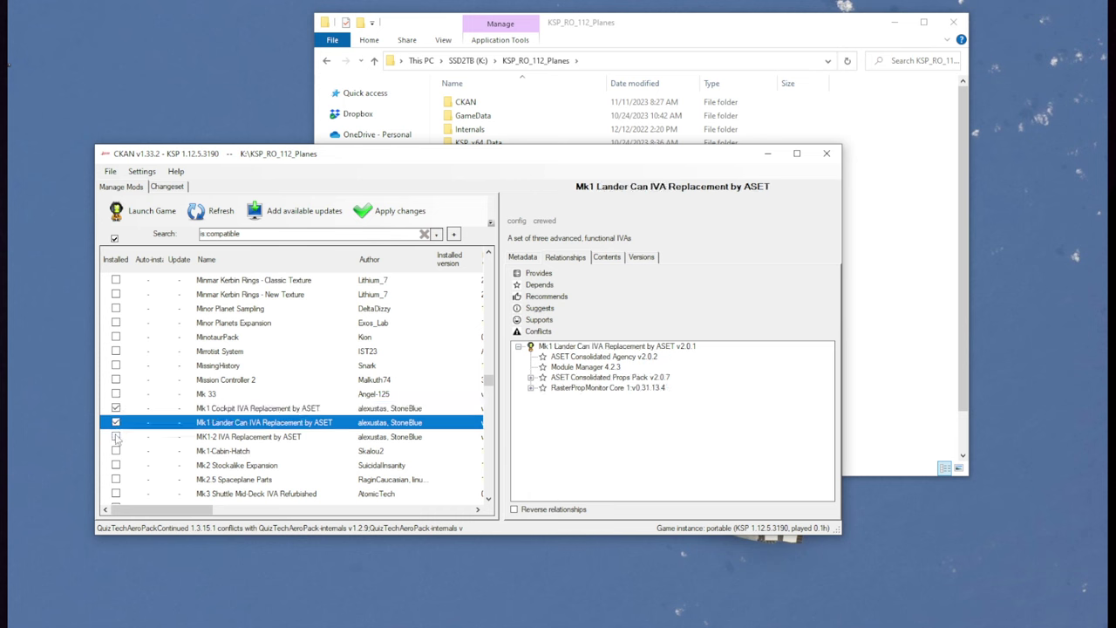
{"action": "left_click", "coordinate": [116, 437]}
Step: Review the KSA IVA Upgrade and KSP Interstellar Extended details
{"action": "scroll", "coordinate": [175, 410], "scroll_direction": "up", "scroll_amount": 15}
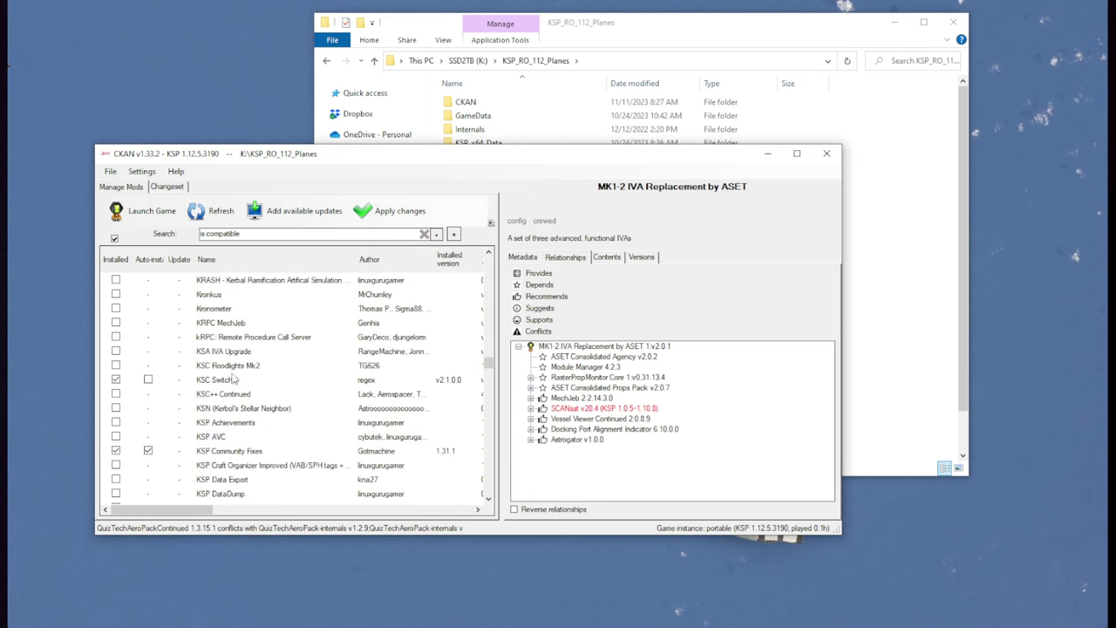
{"action": "left_click", "coordinate": [234, 354]}
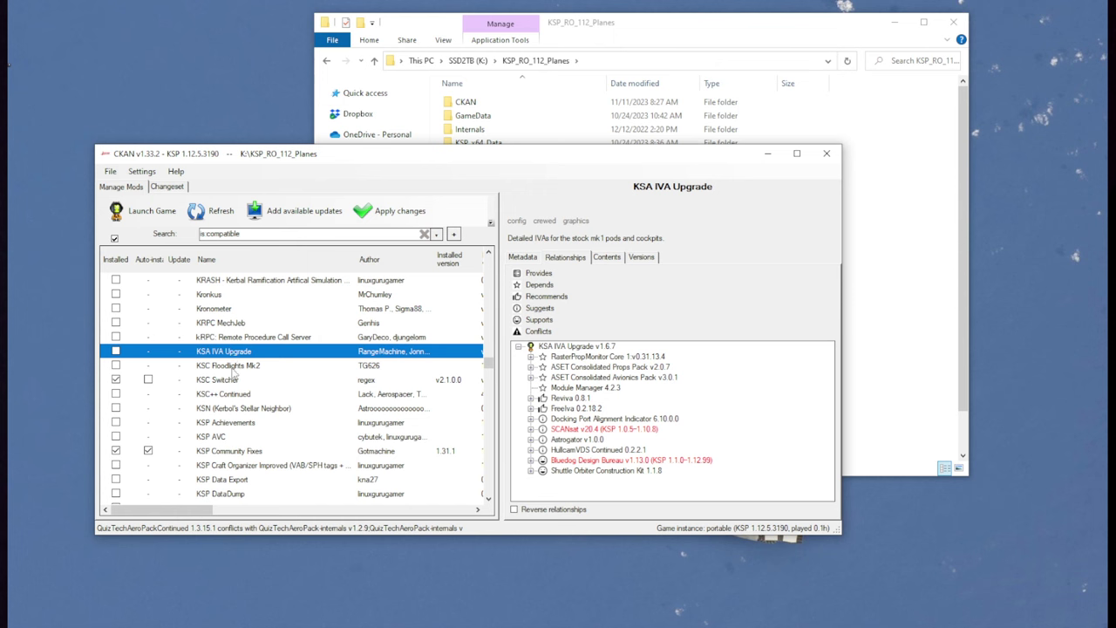
{"action": "scroll", "coordinate": [234, 373], "scroll_direction": "down", "scroll_amount": 4}
{"action": "left_click", "coordinate": [232, 366]}
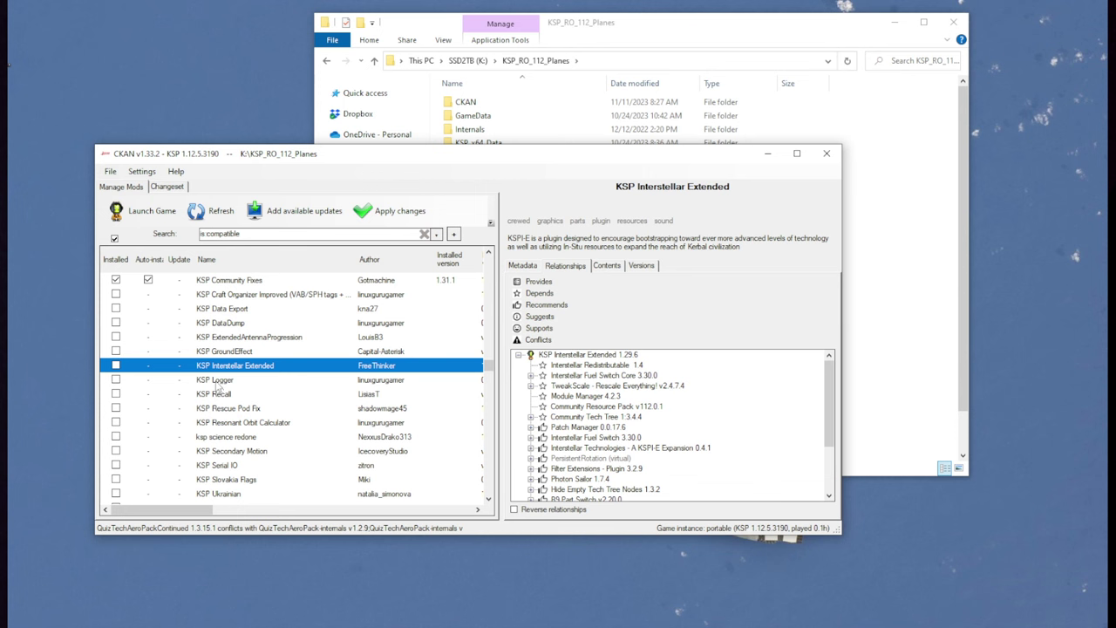
Step: Look over KSP Logger, then view KSP Wheel's details and check it for install
{"action": "left_click", "coordinate": [218, 381]}
{"action": "scroll", "coordinate": [231, 370], "scroll_direction": "down", "scroll_amount": 4}
{"action": "left_click", "coordinate": [247, 352]}
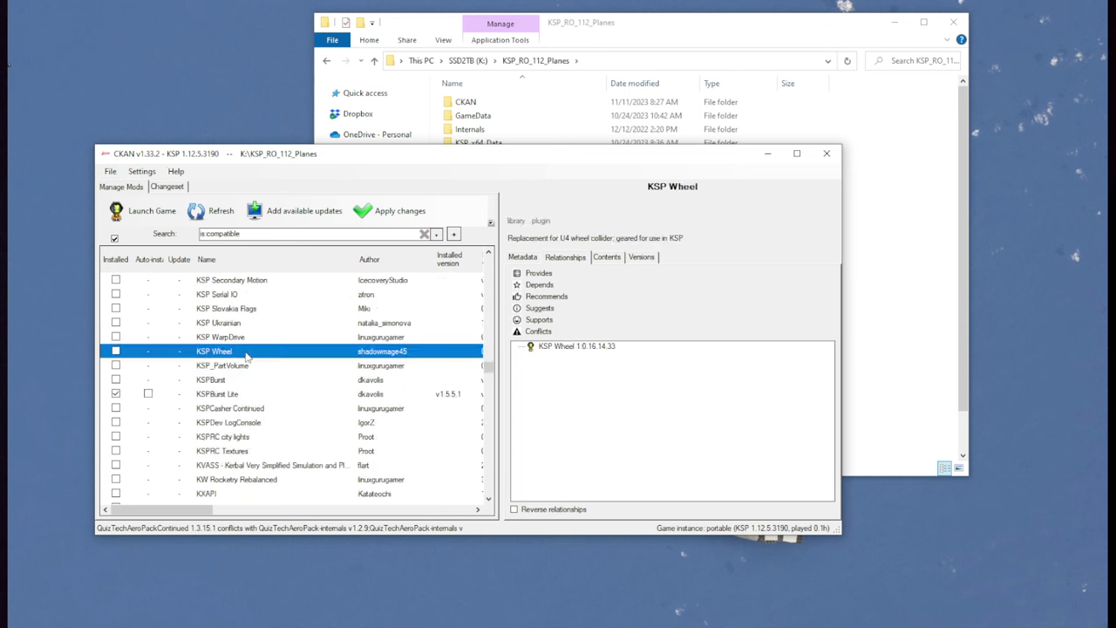
{"action": "left_click", "coordinate": [116, 352]}
{"action": "scroll", "coordinate": [229, 401], "scroll_direction": "down", "scroll_amount": 3}
Step: Review the KW Rocketry Rebalanced, Lack Luster Labs Continued and LLL Extra Parts details
{"action": "left_click", "coordinate": [233, 352]}
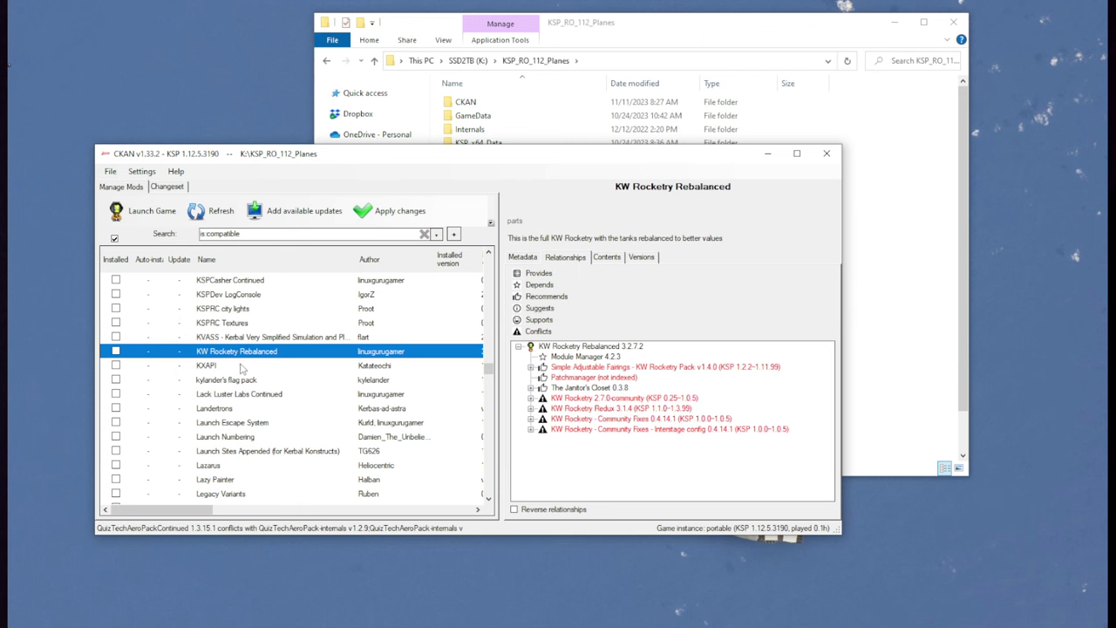
{"action": "left_click", "coordinate": [231, 397]}
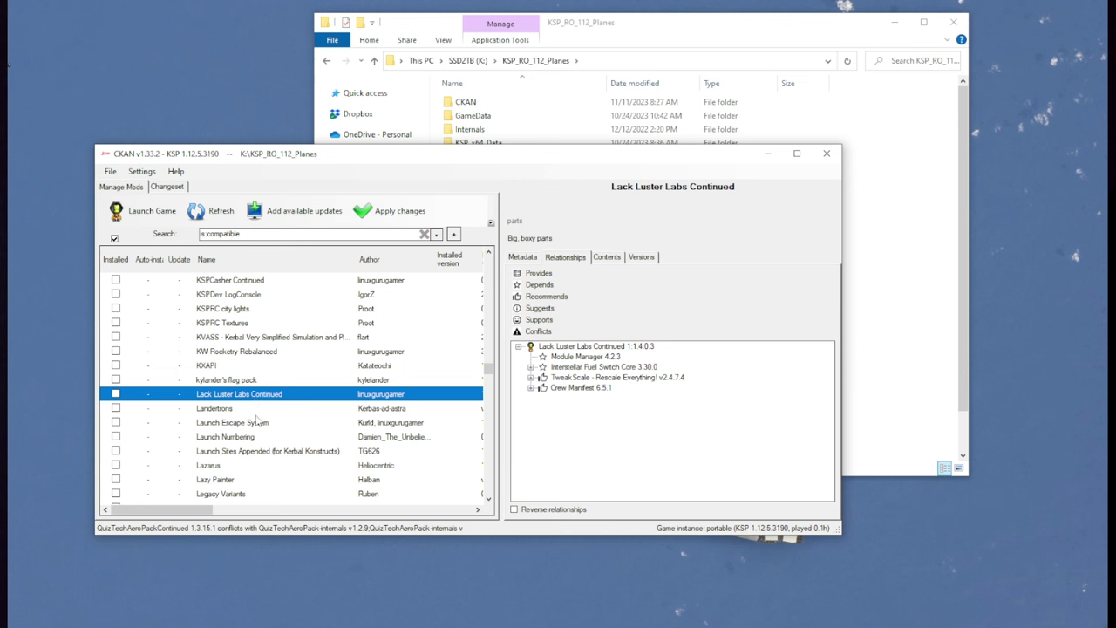
{"action": "scroll", "coordinate": [257, 422], "scroll_direction": "down", "scroll_amount": 1}
{"action": "scroll", "coordinate": [259, 420], "scroll_direction": "down", "scroll_amount": 5}
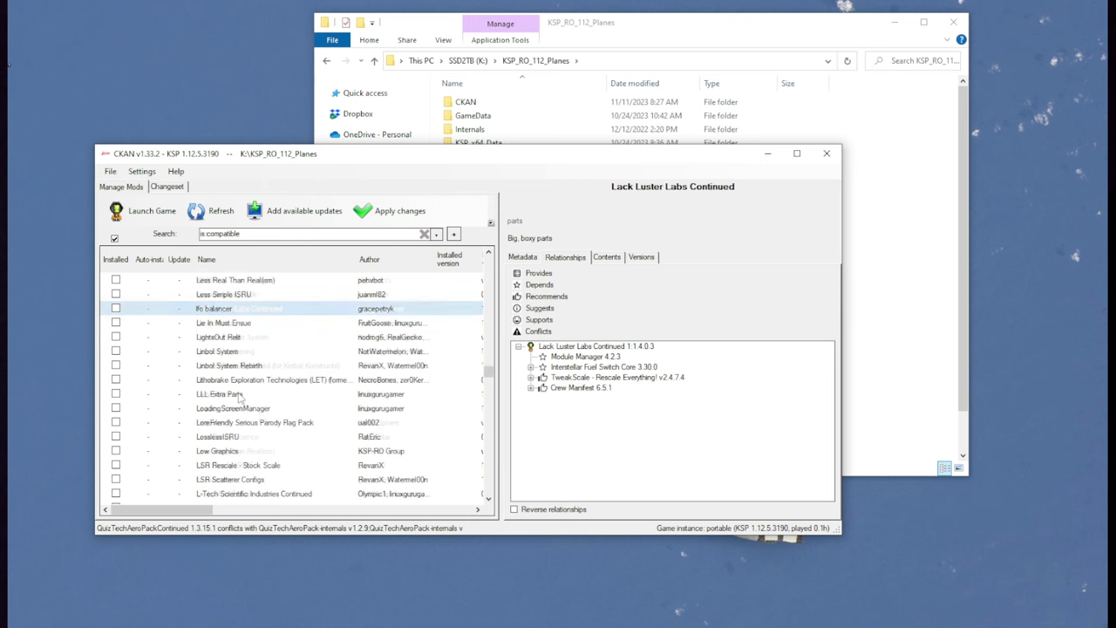
{"action": "left_click", "coordinate": [259, 395]}
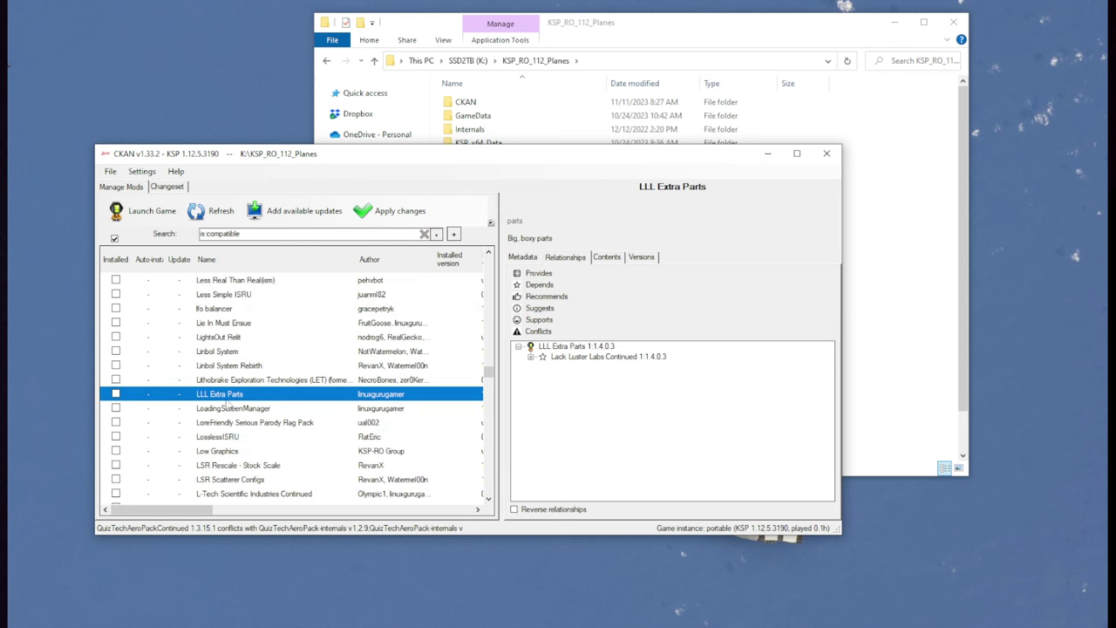
Step: Review Mk2.5 Spaceplane Parts and Mk2/Mk3 Stockalike Expansion, then scroll to the Near Future entries
{"action": "scroll", "coordinate": [228, 384], "scroll_direction": "down", "scroll_amount": 8}
{"action": "left_click", "coordinate": [239, 349]}
{"action": "left_click", "coordinate": [239, 338]}
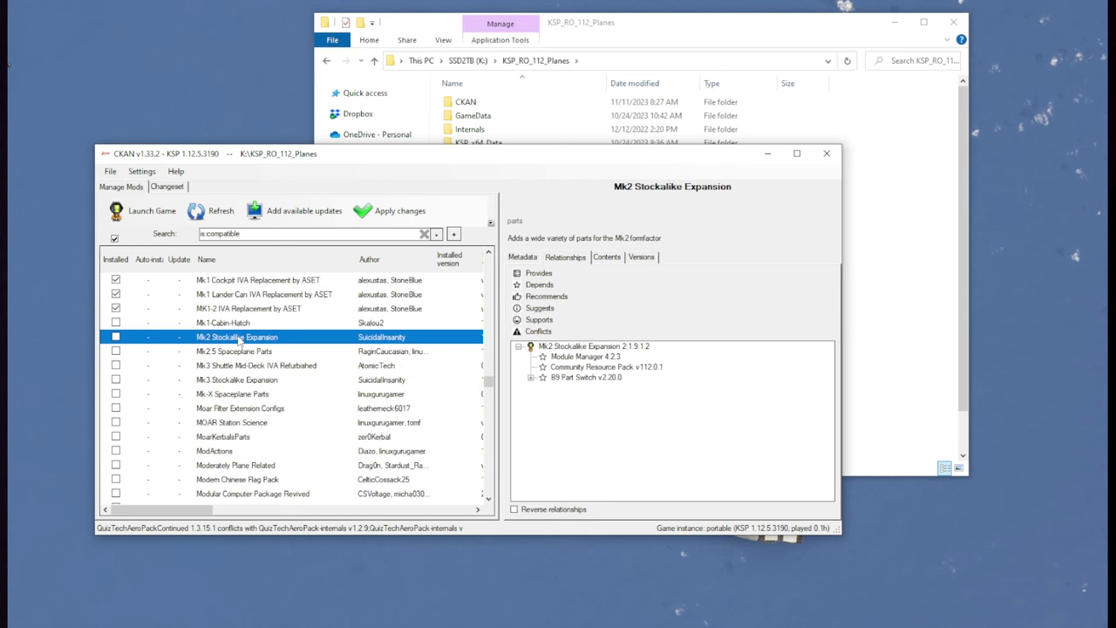
{"action": "left_click", "coordinate": [232, 385]}
{"action": "scroll", "coordinate": [235, 384], "scroll_direction": "down", "scroll_amount": 2}
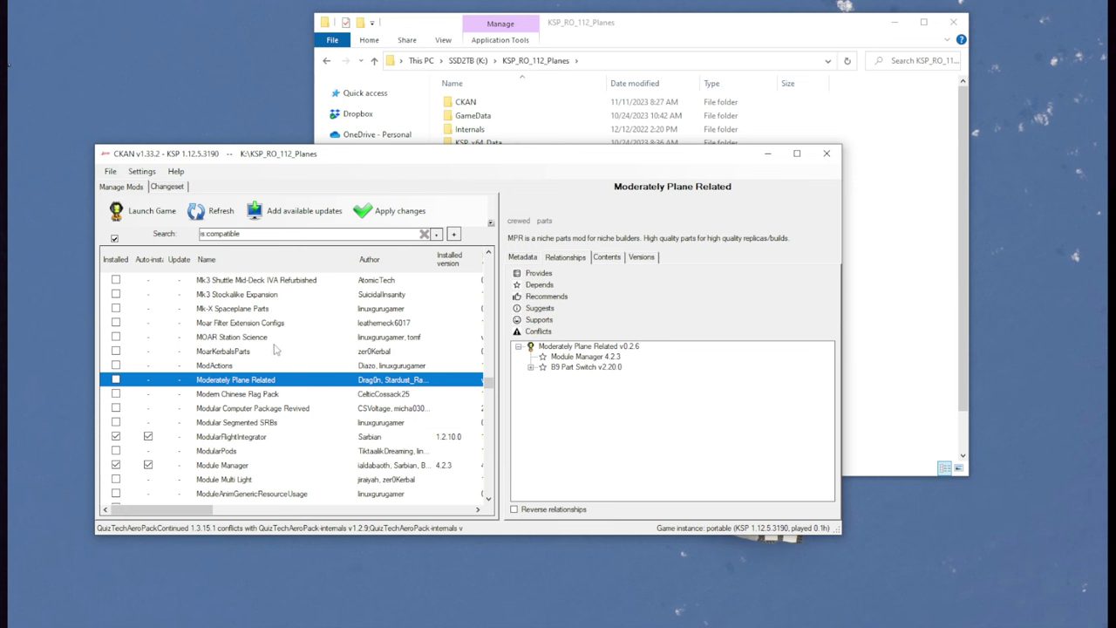
{"action": "scroll", "coordinate": [276, 349], "scroll_direction": "down", "scroll_amount": 15}
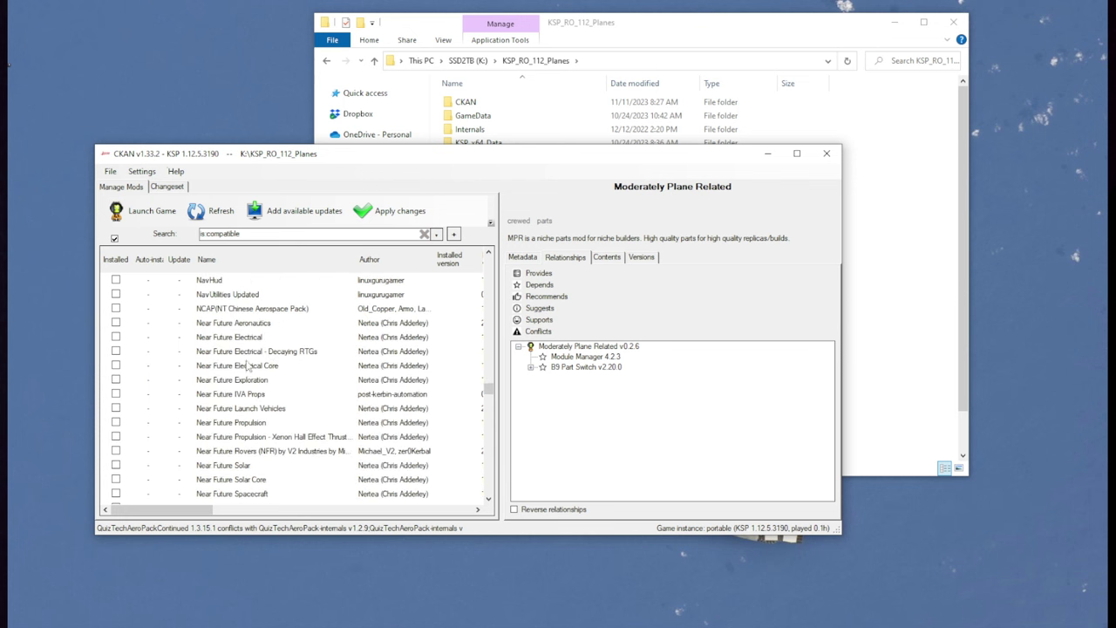
{"action": "scroll", "coordinate": [244, 426], "scroll_direction": "down", "scroll_amount": 2}
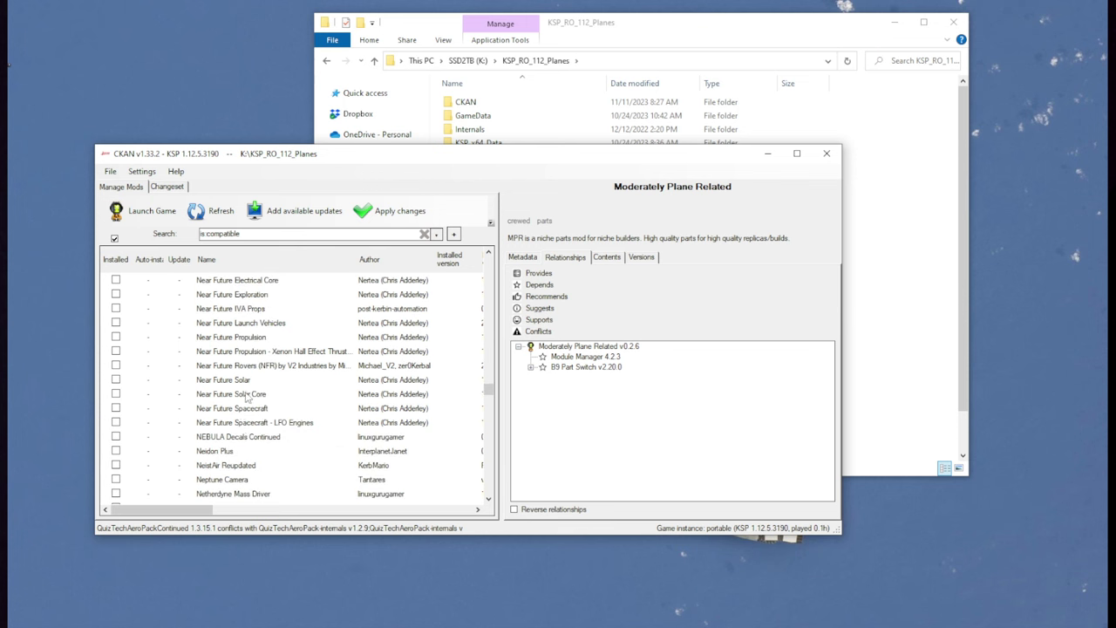
{"action": "scroll", "coordinate": [248, 397], "scroll_direction": "up", "scroll_amount": 1}
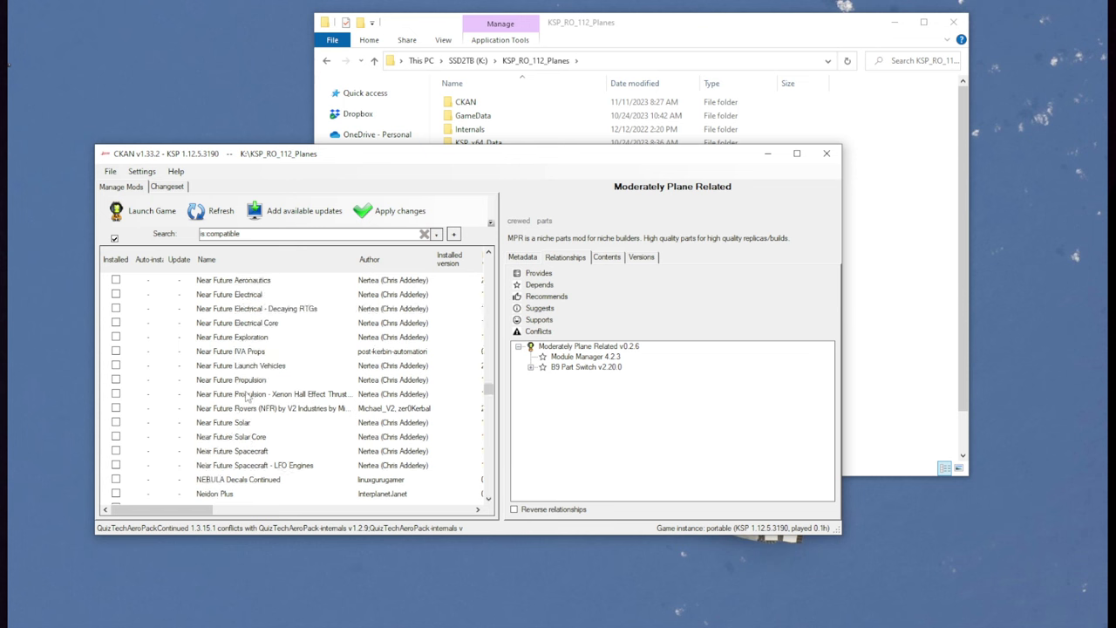
{"action": "scroll", "coordinate": [248, 397], "scroll_direction": "up", "scroll_amount": 1}
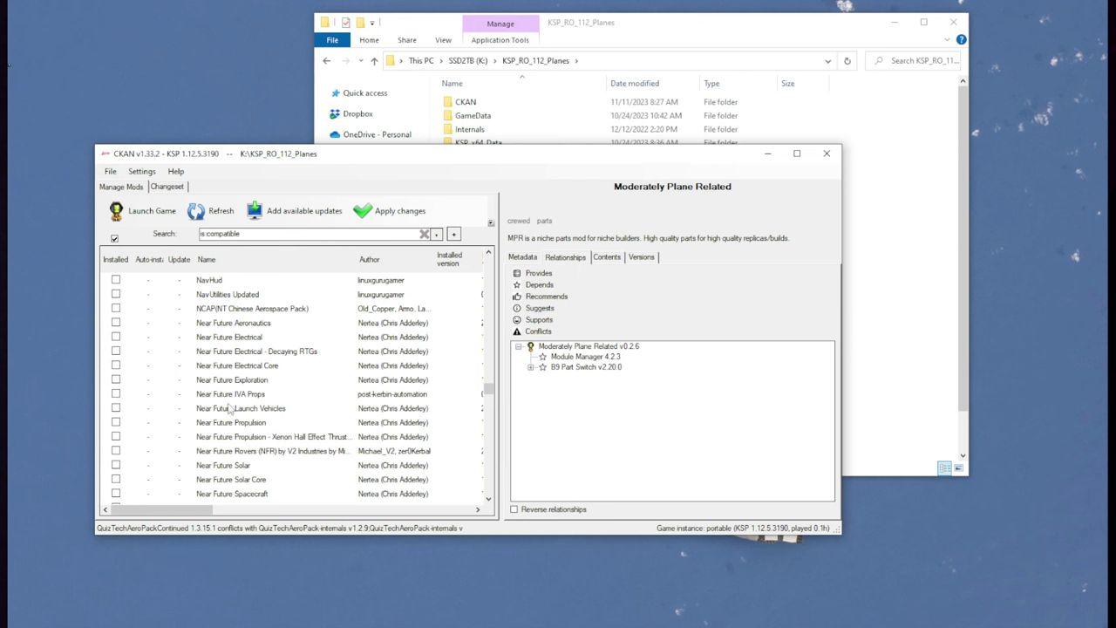
{"action": "scroll", "coordinate": [229, 410], "scroll_direction": "down", "scroll_amount": 2}
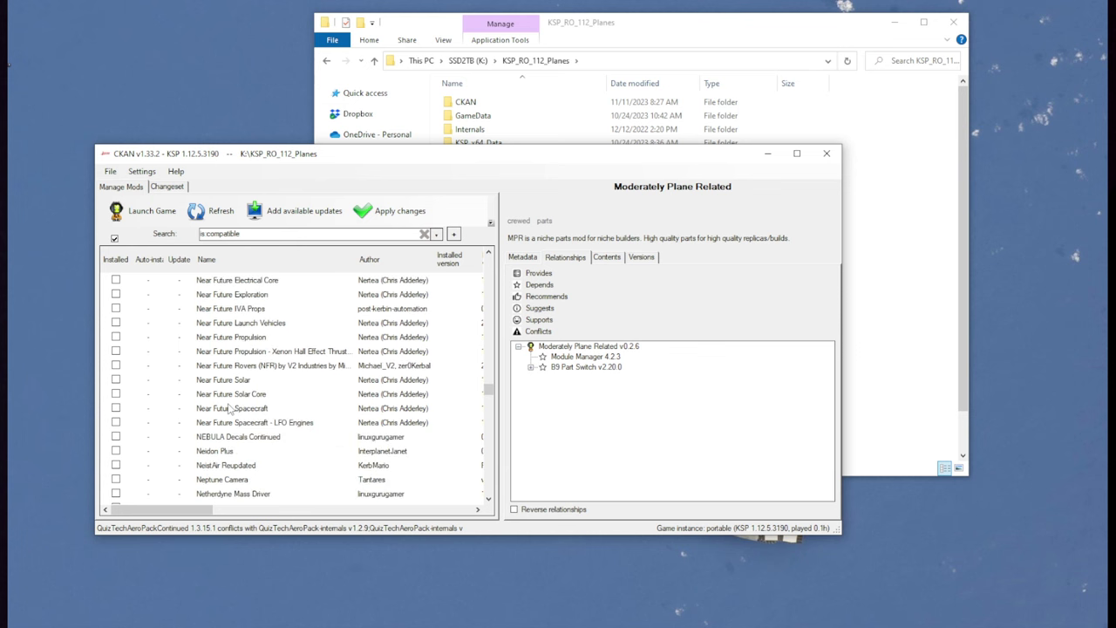
Step: Open GameData > RealismOverhaul > RO_SuggestedMods > NearFutureTechnologies in File Explorer
{"action": "left_click", "coordinate": [658, 50]}
{"action": "double_click", "coordinate": [482, 116]}
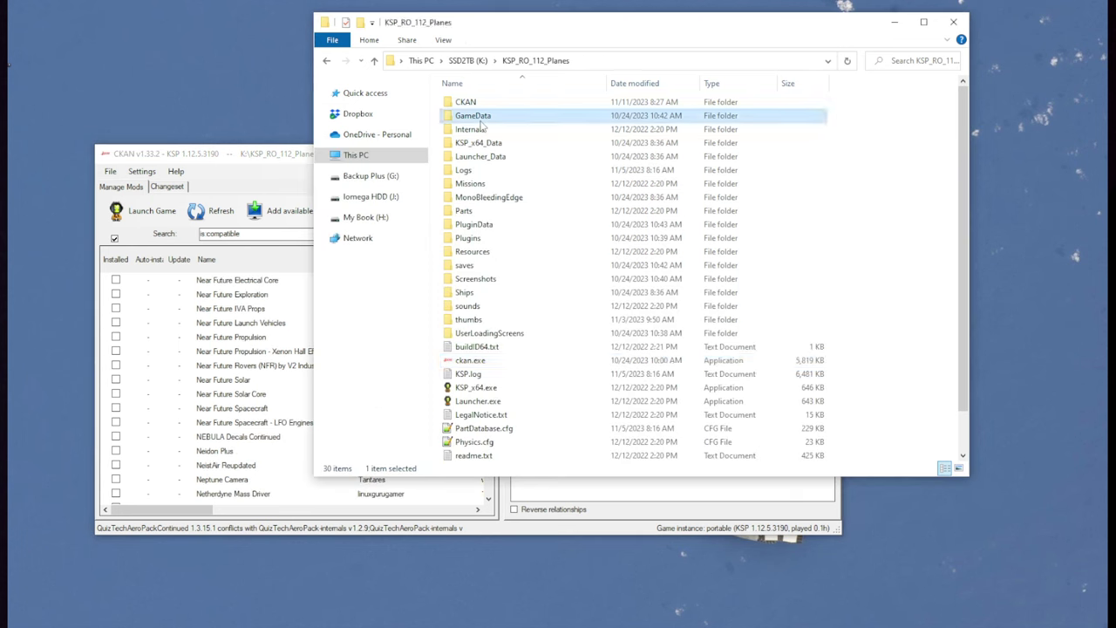
{"action": "scroll", "coordinate": [501, 235], "scroll_direction": "down", "scroll_amount": 5}
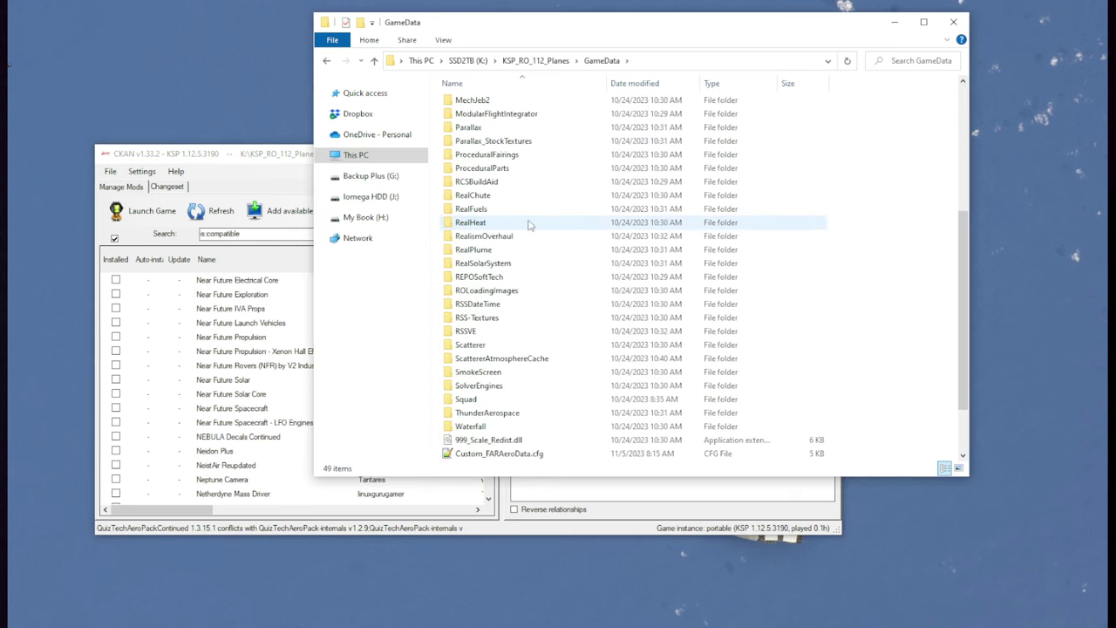
{"action": "double_click", "coordinate": [503, 236]}
{"action": "double_click", "coordinate": [523, 251]}
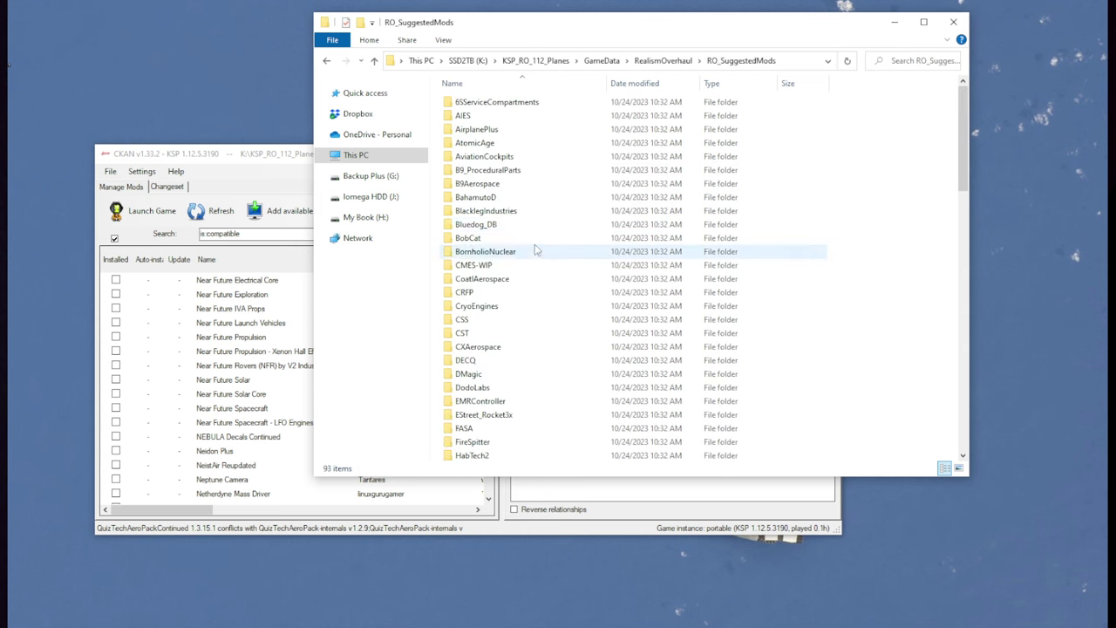
{"action": "scroll", "coordinate": [488, 130], "scroll_direction": "down", "scroll_amount": 3}
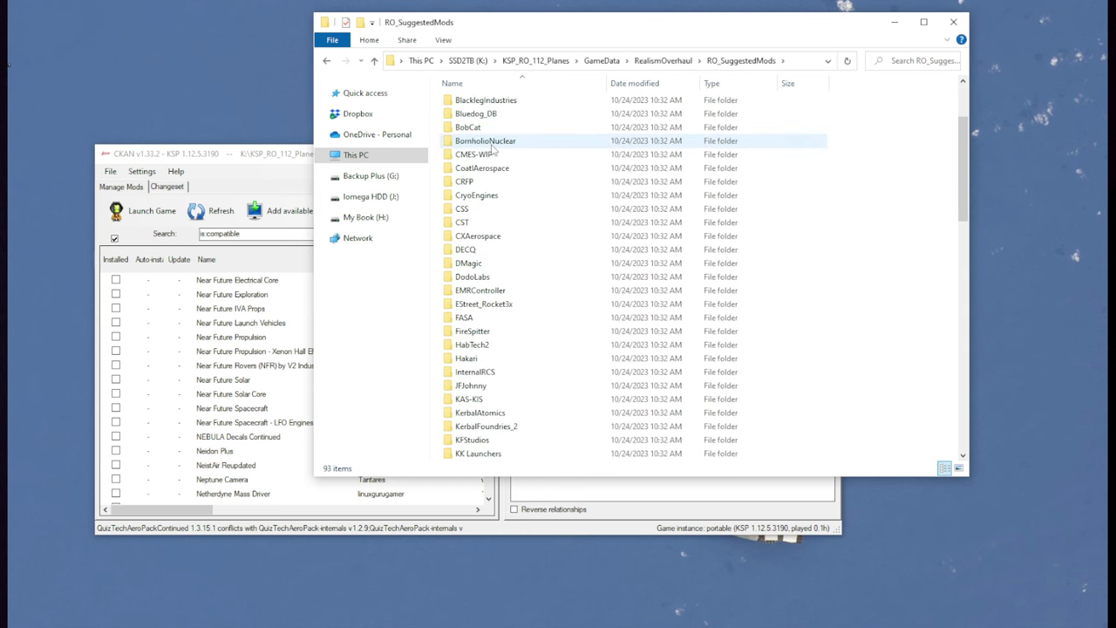
{"action": "scroll", "coordinate": [491, 149], "scroll_direction": "down", "scroll_amount": 6}
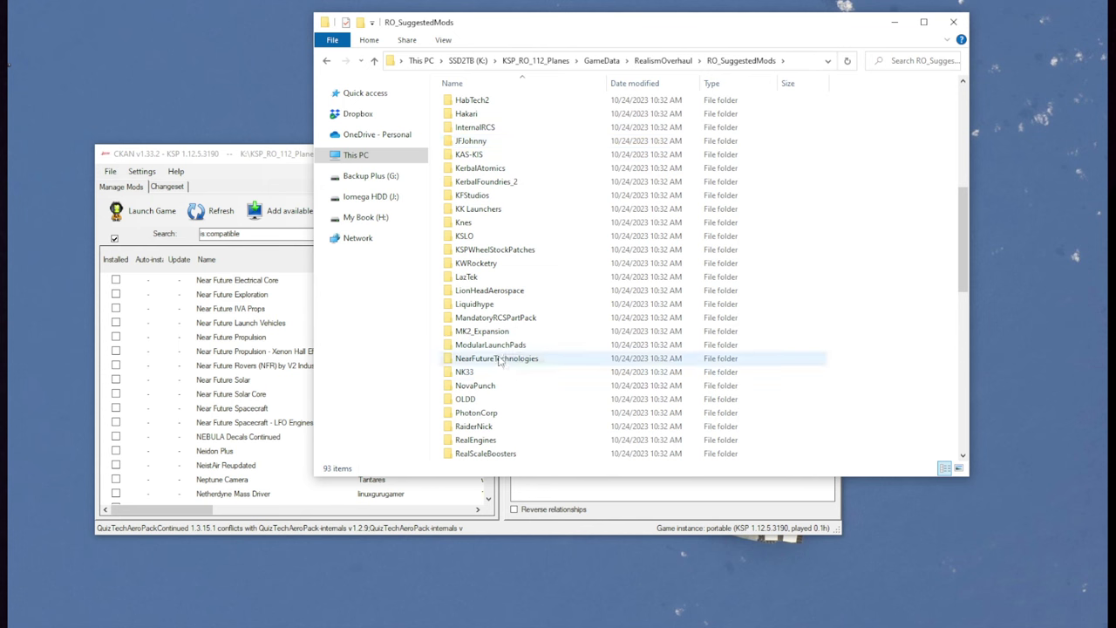
{"action": "double_click", "coordinate": [500, 359]}
Step: Review the NearFuture subfolders and the Batteries, Capacitors, RCS, Solar and Spacecraft configs
{"action": "left_click", "coordinate": [528, 104]}
{"action": "left_click", "coordinate": [531, 116]}
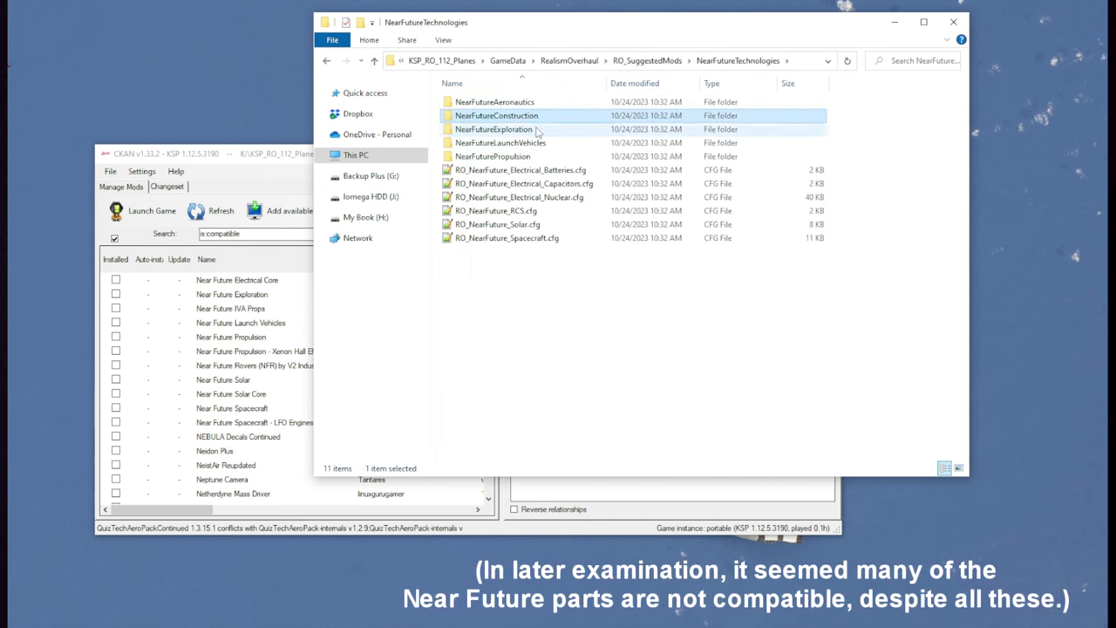
{"action": "left_click", "coordinate": [537, 131]}
{"action": "left_click", "coordinate": [538, 144]}
{"action": "left_click", "coordinate": [538, 157]}
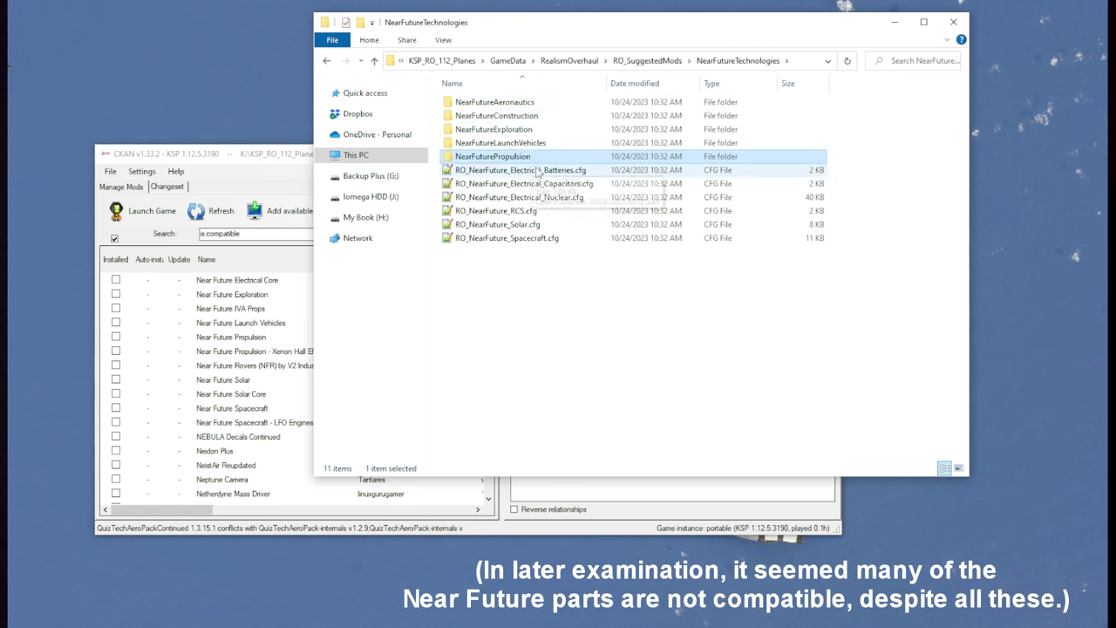
{"action": "left_click", "coordinate": [537, 171]}
{"action": "left_click", "coordinate": [537, 184]}
{"action": "left_click", "coordinate": [530, 211]}
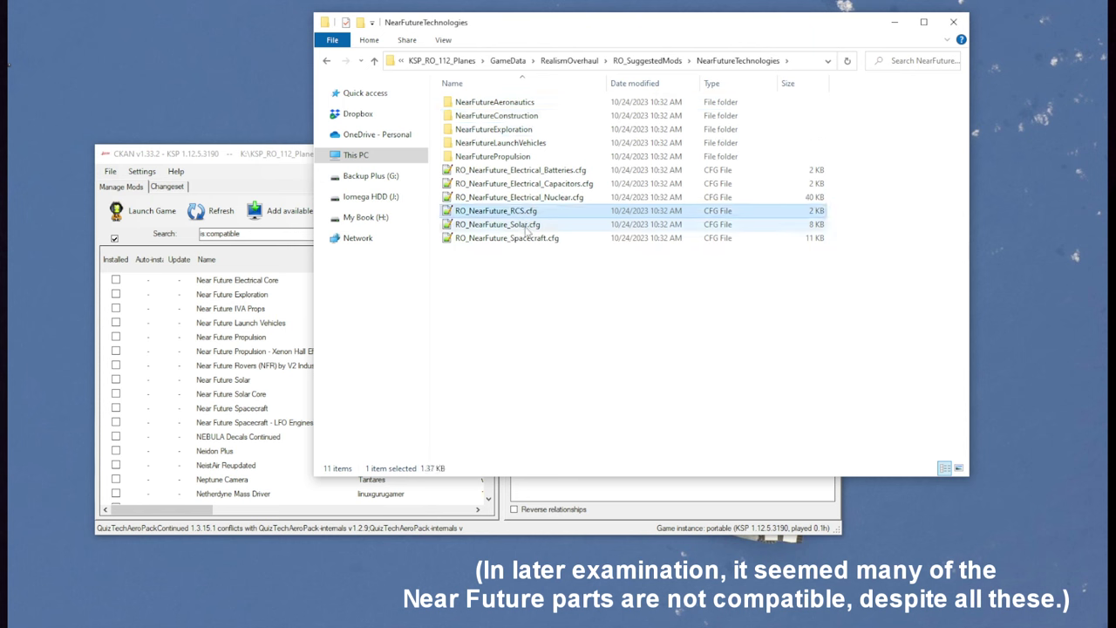
{"action": "left_click", "coordinate": [529, 226]}
{"action": "left_click", "coordinate": [527, 240]}
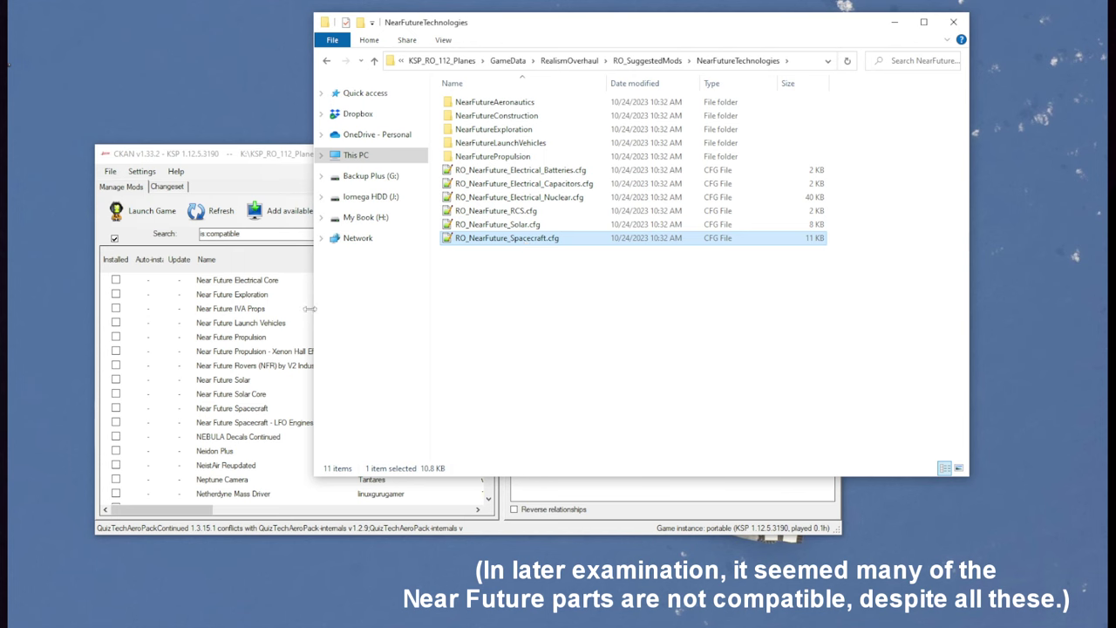
Step: Return to RO_SuggestedMods, select KerbalFoundries_2, and bring CKAN back in front
{"action": "left_click", "coordinate": [246, 167]}
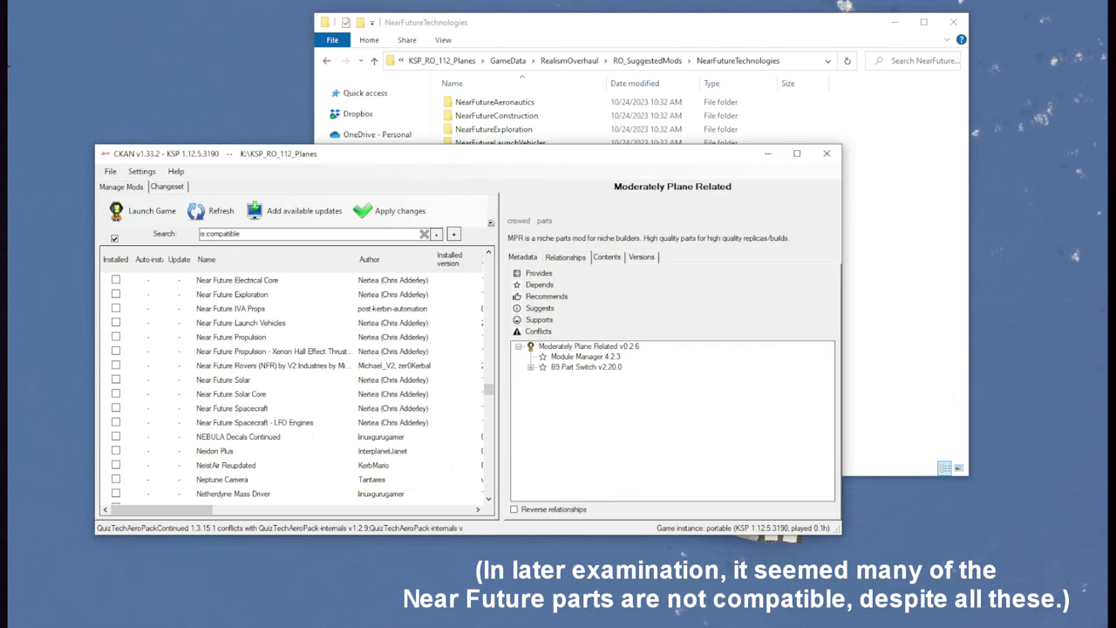
{"action": "left_click", "coordinate": [649, 60]}
{"action": "scroll", "coordinate": [549, 189], "scroll_direction": "down", "scroll_amount": 2}
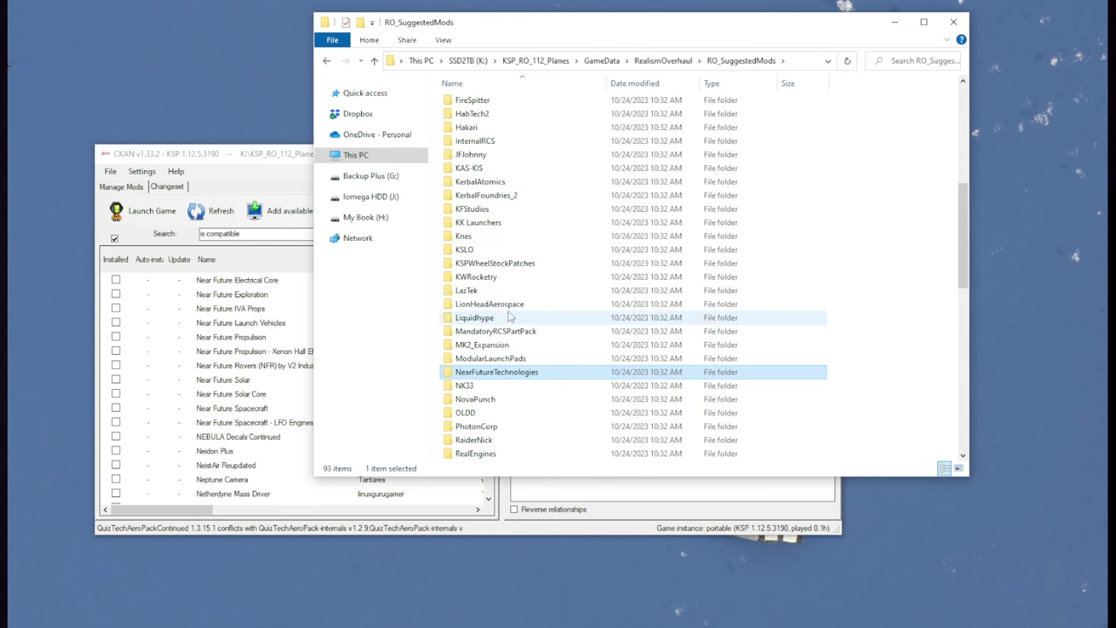
{"action": "left_click", "coordinate": [272, 186]}
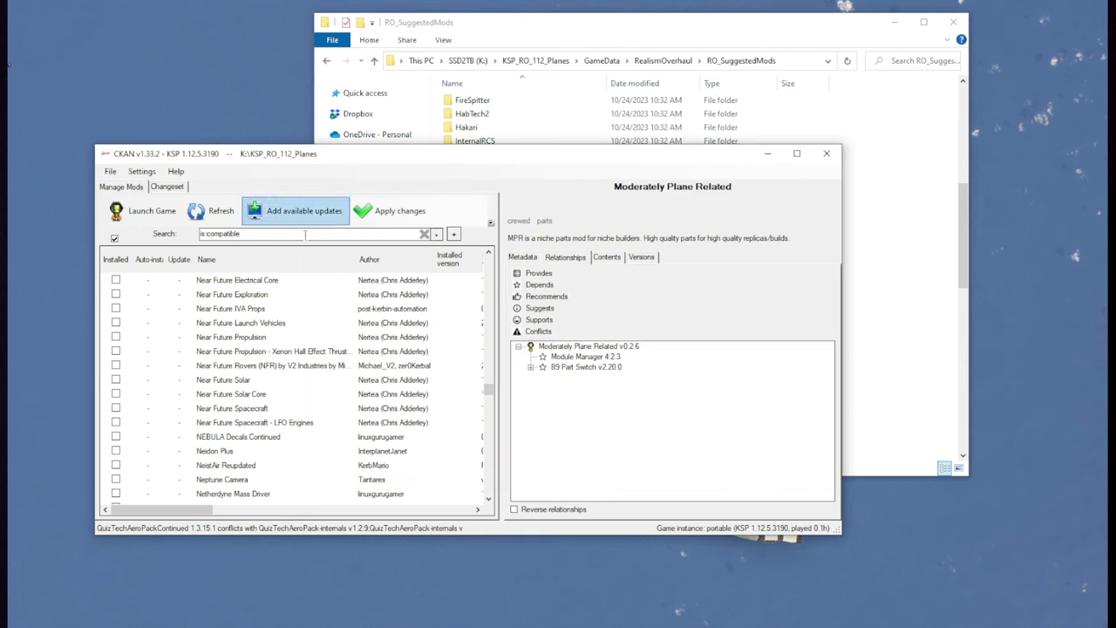
{"action": "left_click", "coordinate": [728, 40]}
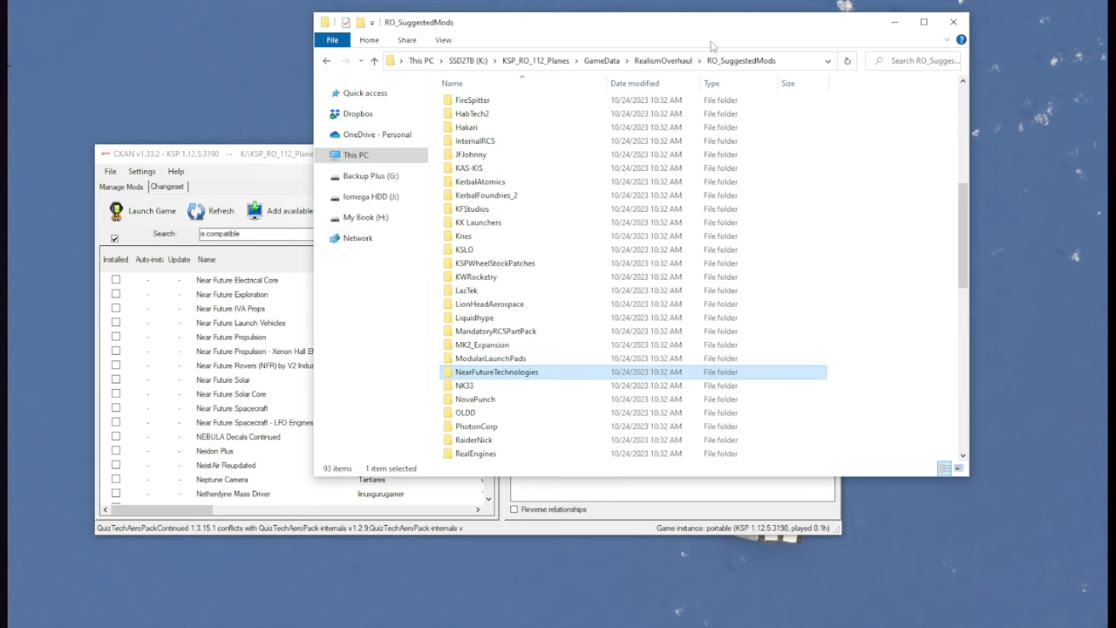
{"action": "left_click", "coordinate": [475, 195]}
{"action": "scroll", "coordinate": [536, 251], "scroll_direction": "down", "scroll_amount": 2}
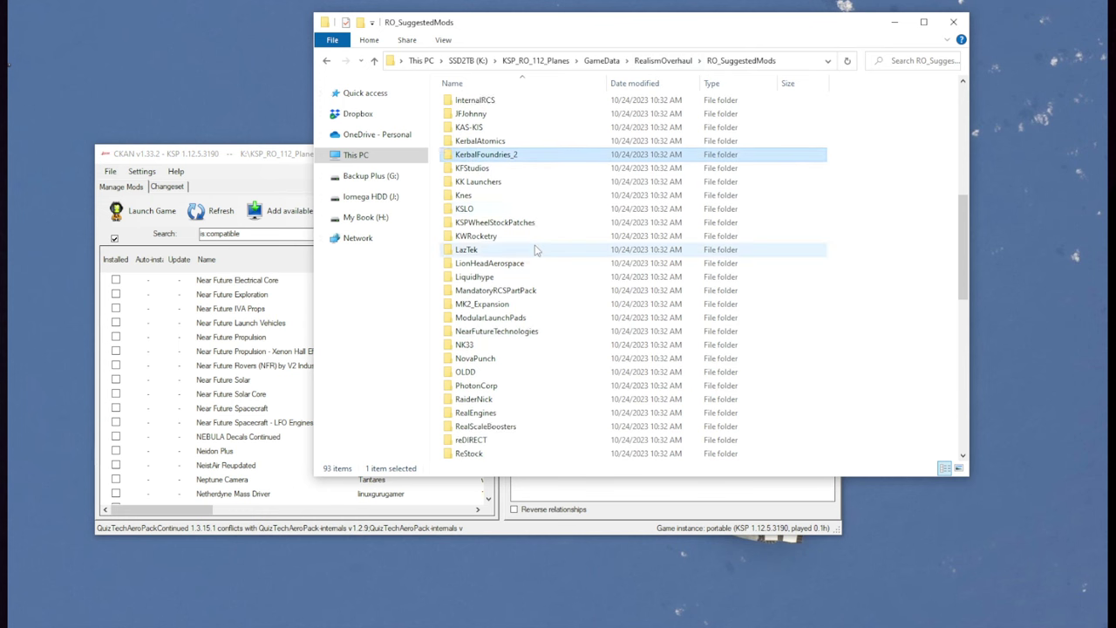
{"action": "scroll", "coordinate": [536, 250], "scroll_direction": "down", "scroll_amount": 5}
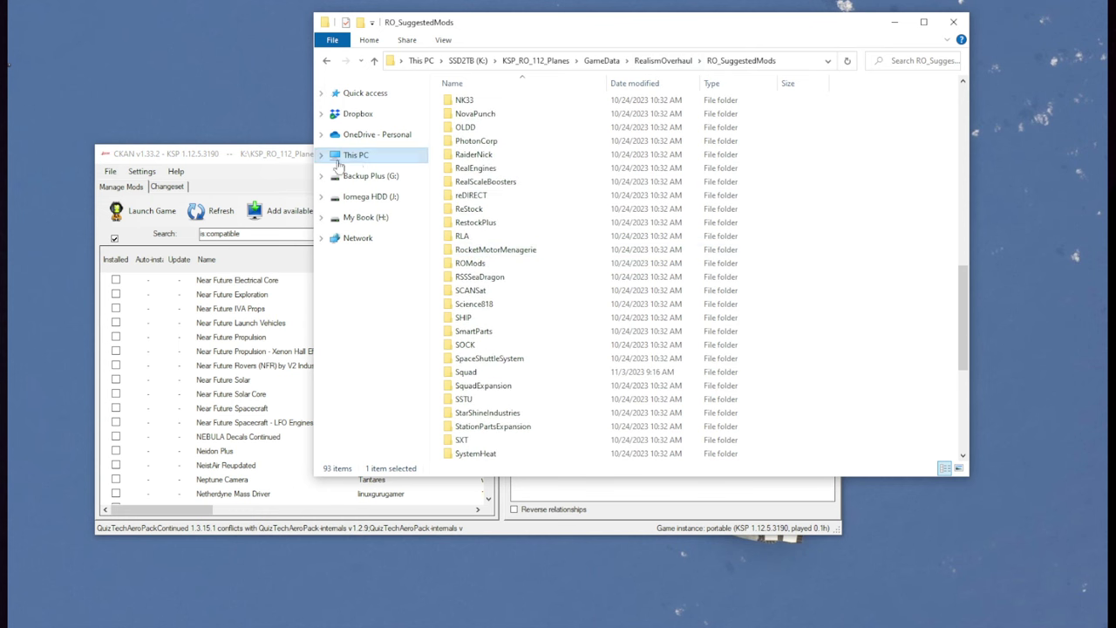
{"action": "left_click", "coordinate": [283, 166]}
{"action": "scroll", "coordinate": [281, 356], "scroll_direction": "down", "scroll_amount": 2}
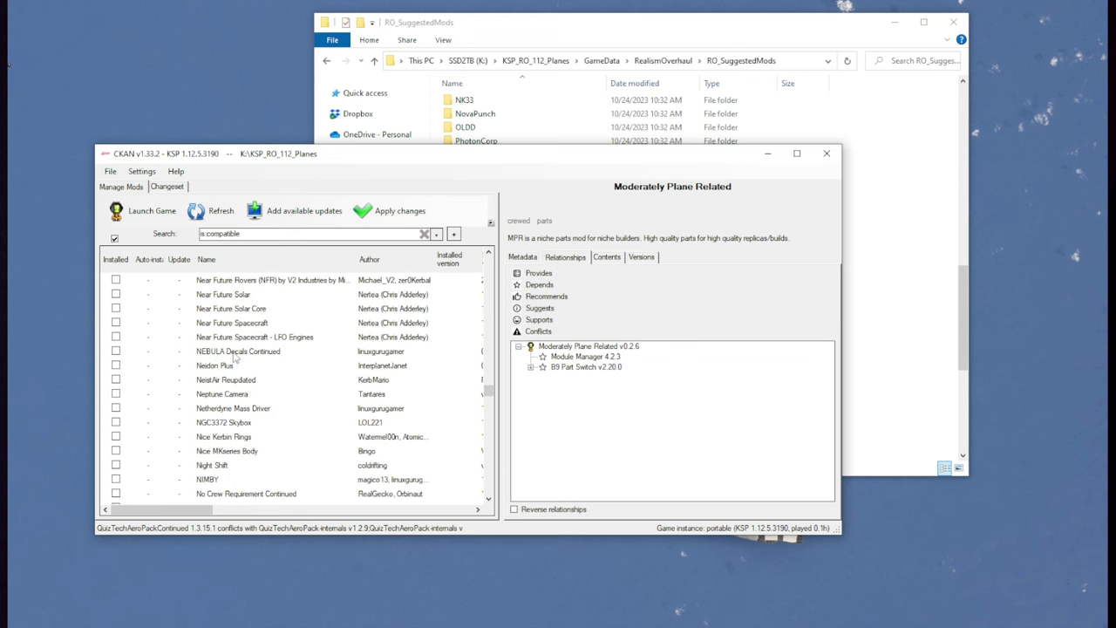
Step: Read the NovaPunch Rebalanced, Freyja, Odin and Thor details, checking the NovaPunch folder too
{"action": "scroll", "coordinate": [236, 362], "scroll_direction": "down", "scroll_amount": 1}
{"action": "scroll", "coordinate": [244, 384], "scroll_direction": "down", "scroll_amount": 4}
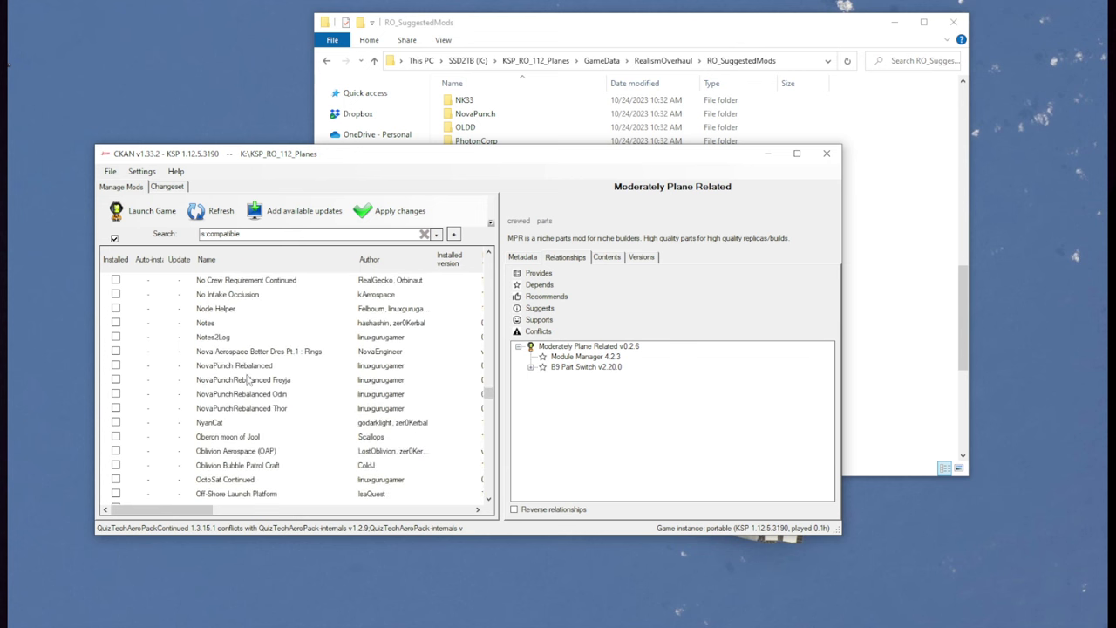
{"action": "left_click", "coordinate": [258, 369]}
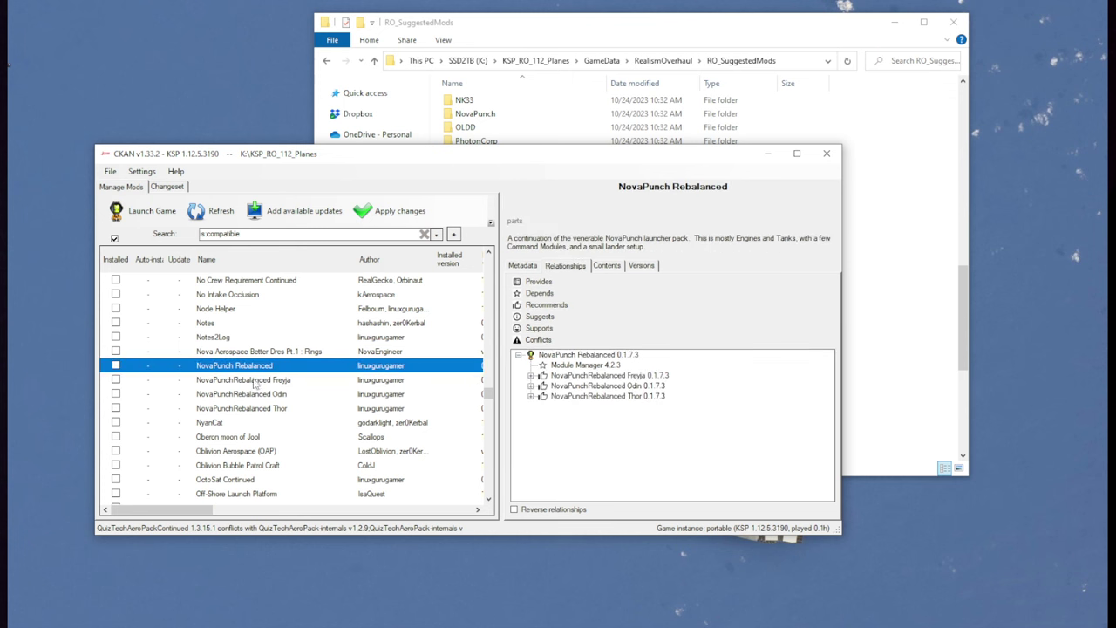
{"action": "left_click", "coordinate": [254, 384]}
{"action": "left_click", "coordinate": [252, 397]}
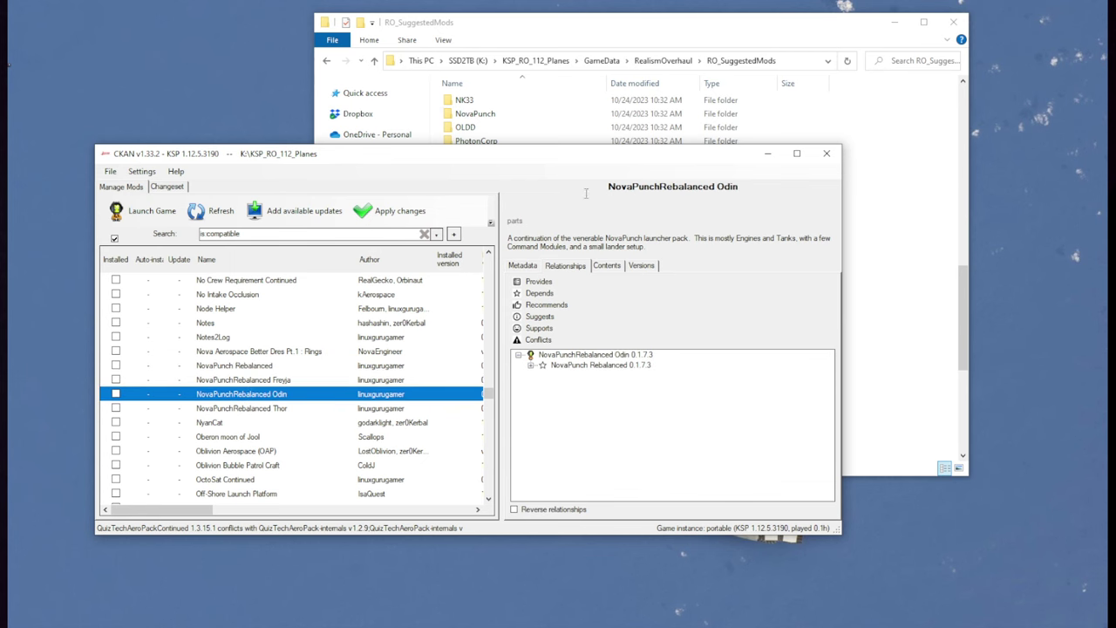
{"action": "left_click", "coordinate": [493, 114]}
{"action": "left_click", "coordinate": [247, 168]}
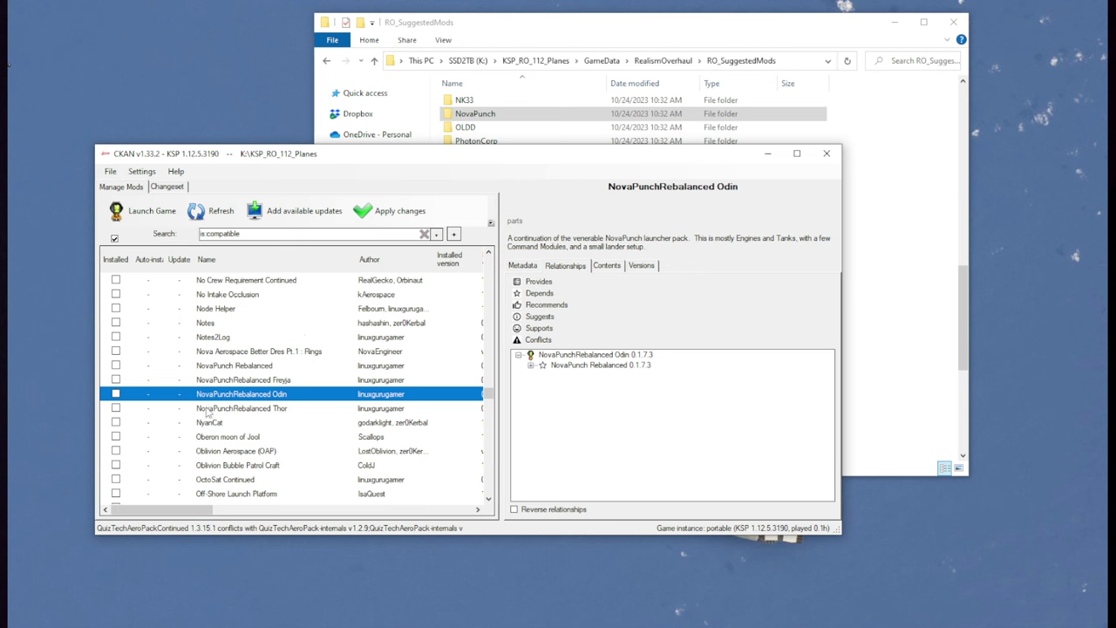
{"action": "left_click", "coordinate": [267, 411]}
Step: Jump to PlanetShine in the mod list and check it for install
{"action": "key", "text": "p"}
{"action": "key", "text": "h"}
{"action": "key", "text": "y"}
{"action": "left_click", "coordinate": [228, 422]}
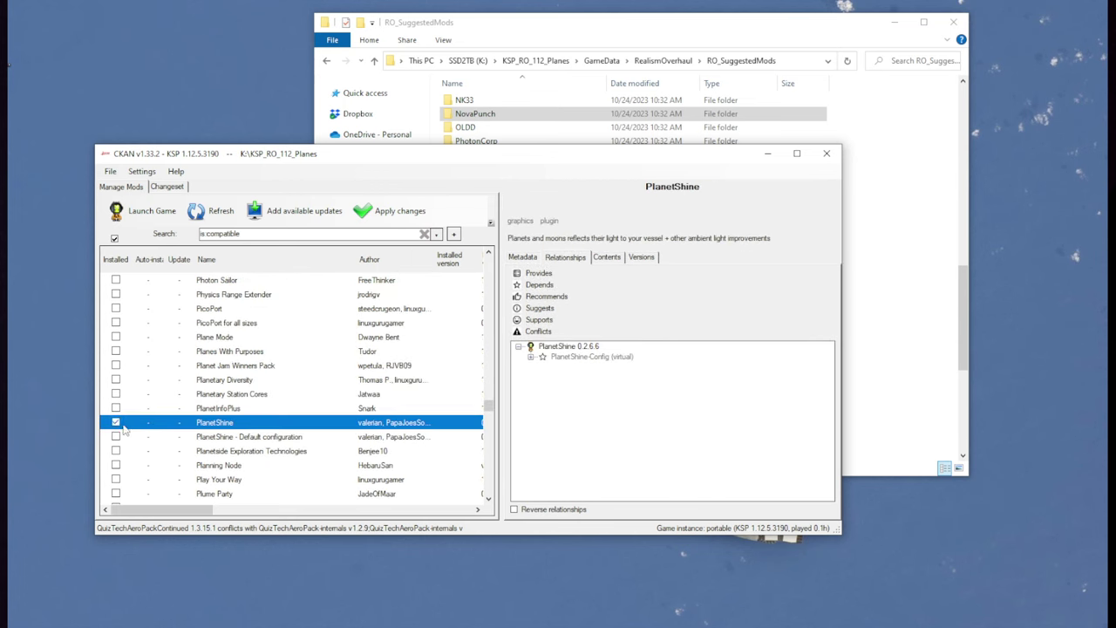
Step: Jump to QuizTech Aero Pack, then view RasterPropMonitor and check it for install
{"action": "key", "text": "q"}
{"action": "key", "text": "u"}
{"action": "key", "text": "i"}
{"action": "key", "text": "z"}
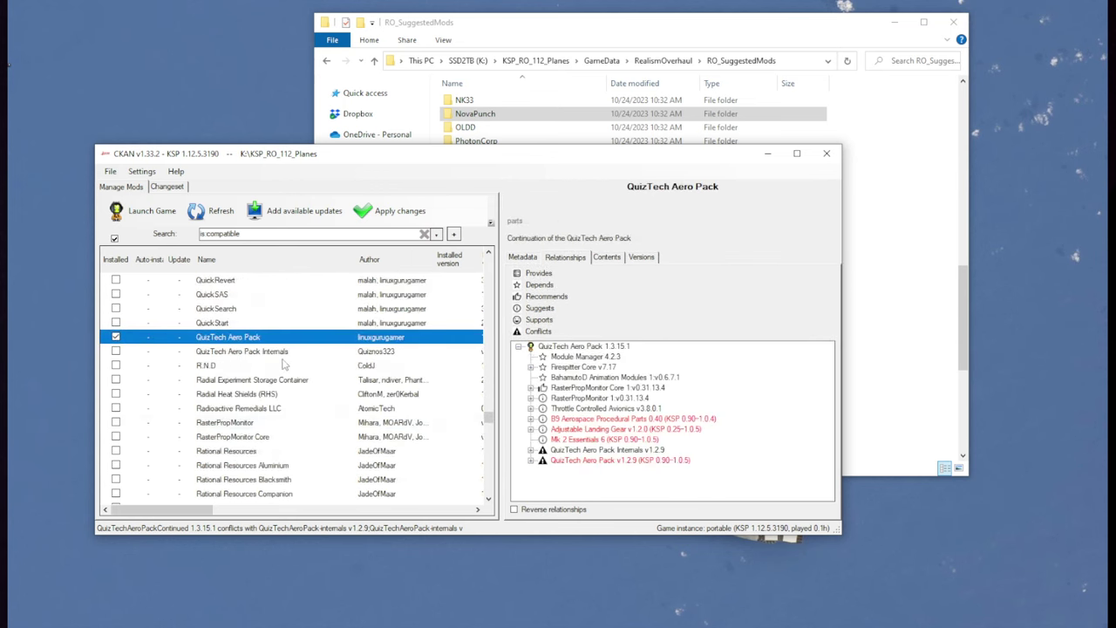
{"action": "left_click", "coordinate": [223, 424]}
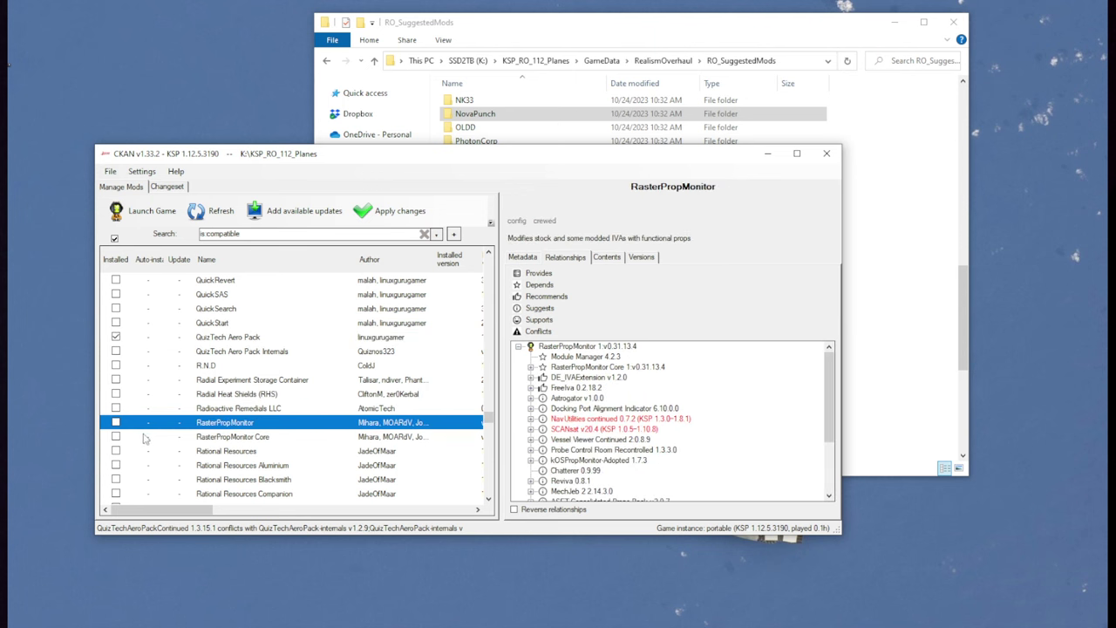
{"action": "left_click", "coordinate": [116, 422]}
{"action": "scroll", "coordinate": [258, 406], "scroll_direction": "down", "scroll_amount": 1}
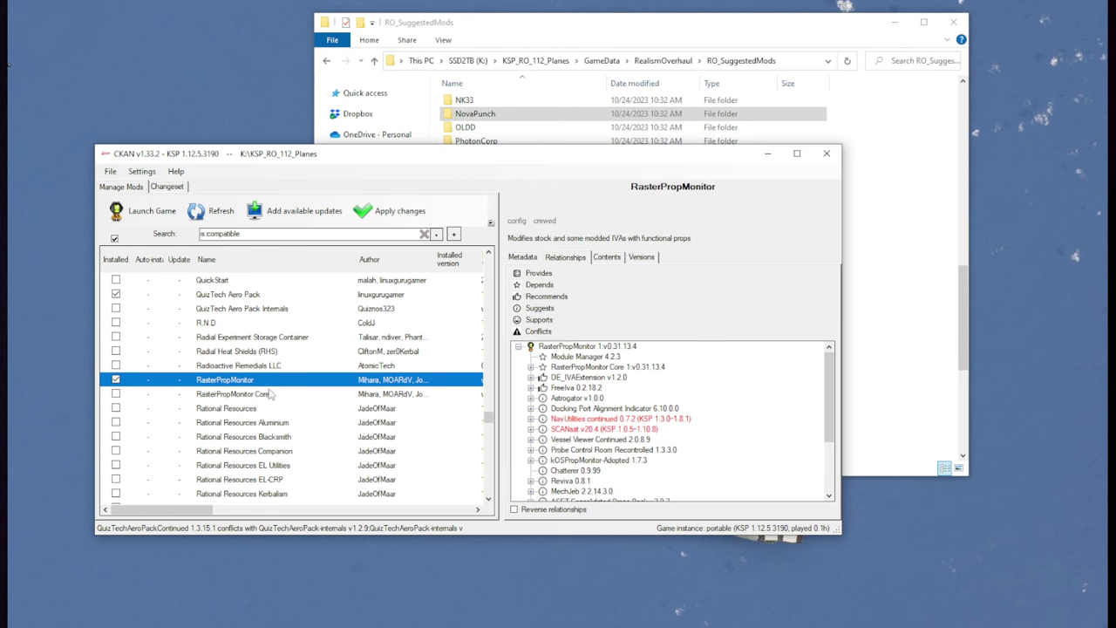
{"action": "scroll", "coordinate": [269, 394], "scroll_direction": "down", "scroll_amount": 2}
{"action": "scroll", "coordinate": [274, 393], "scroll_direction": "up", "scroll_amount": 2}
{"action": "scroll", "coordinate": [276, 393], "scroll_direction": "up", "scroll_amount": 1}
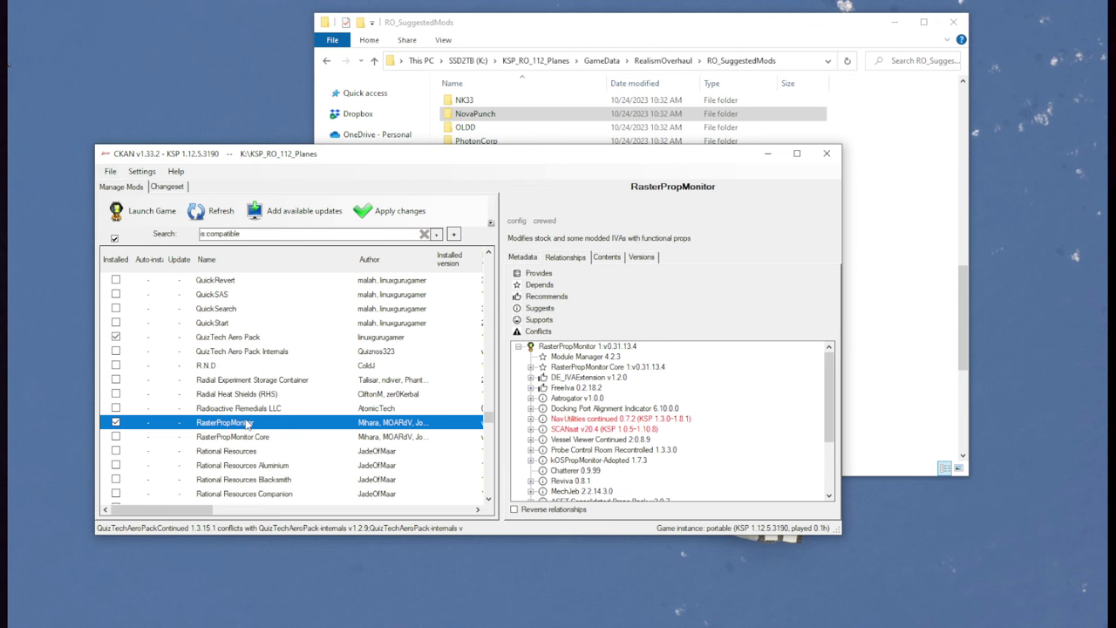
{"action": "scroll", "coordinate": [249, 423], "scroll_direction": "down", "scroll_amount": 4}
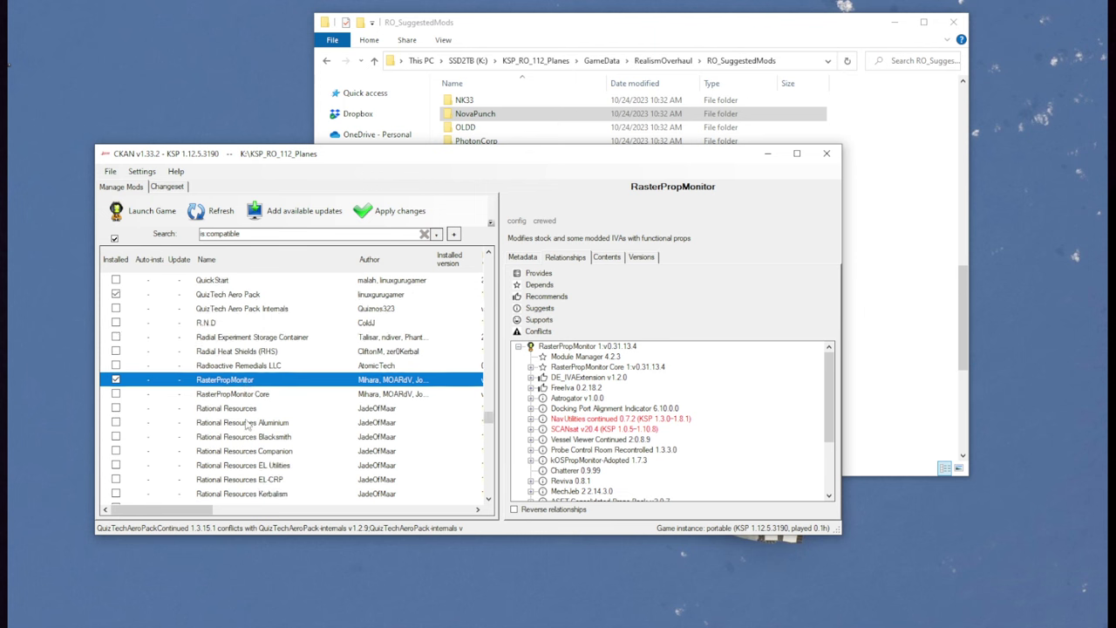
{"action": "scroll", "coordinate": [249, 422], "scroll_direction": "down", "scroll_amount": 2}
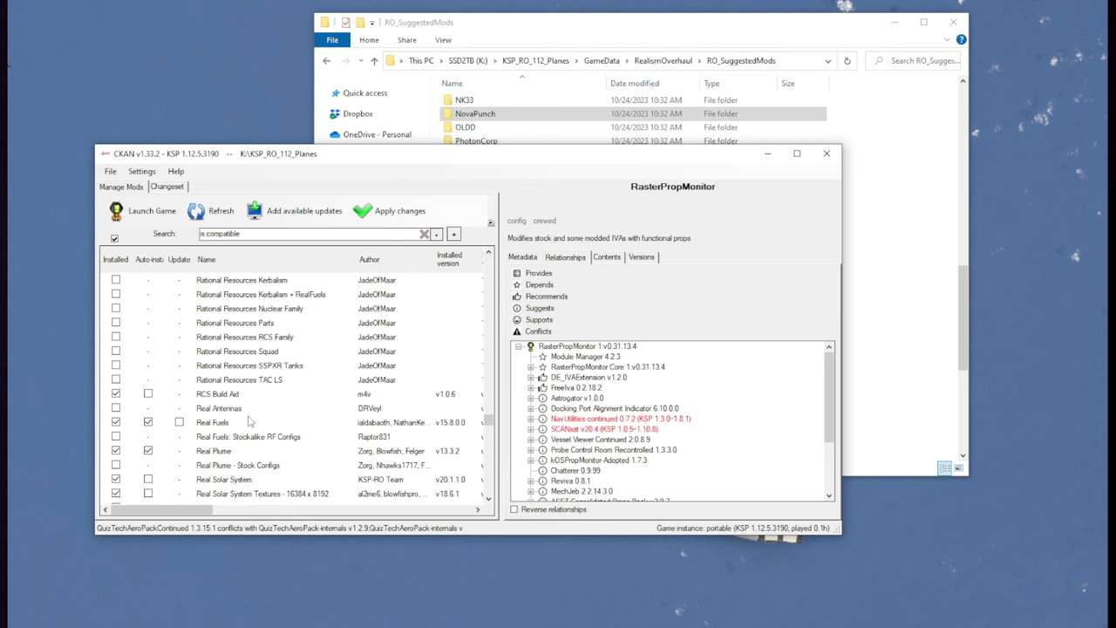
Step: Review the Real Antennas and Real Fuels: Stockalike RF Configs details
{"action": "left_click", "coordinate": [234, 408]}
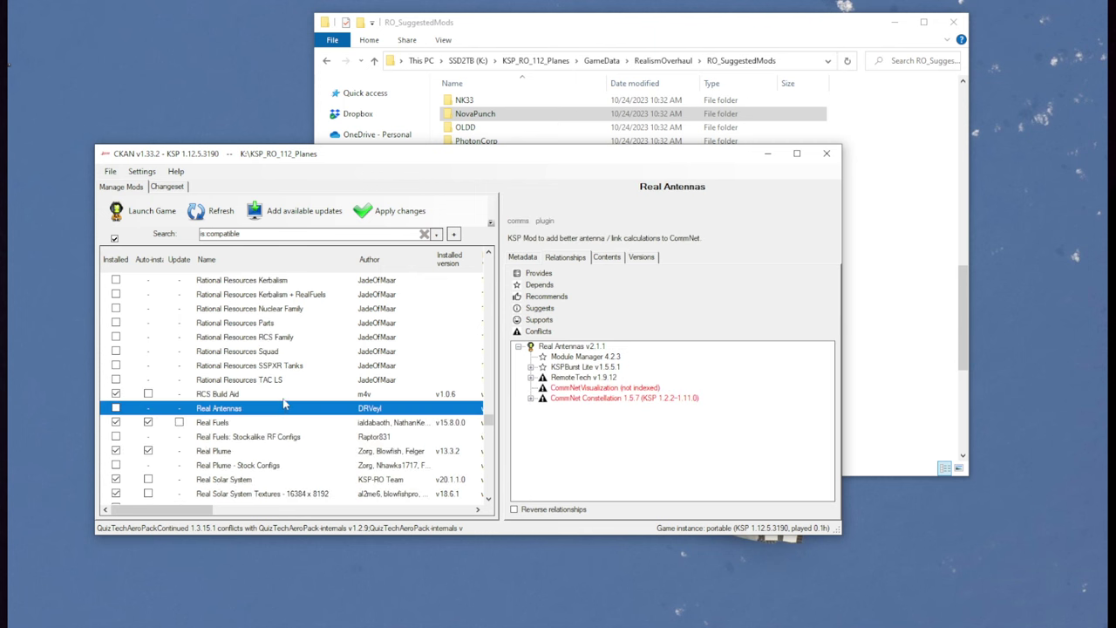
{"action": "scroll", "coordinate": [283, 401], "scroll_direction": "down", "scroll_amount": 2}
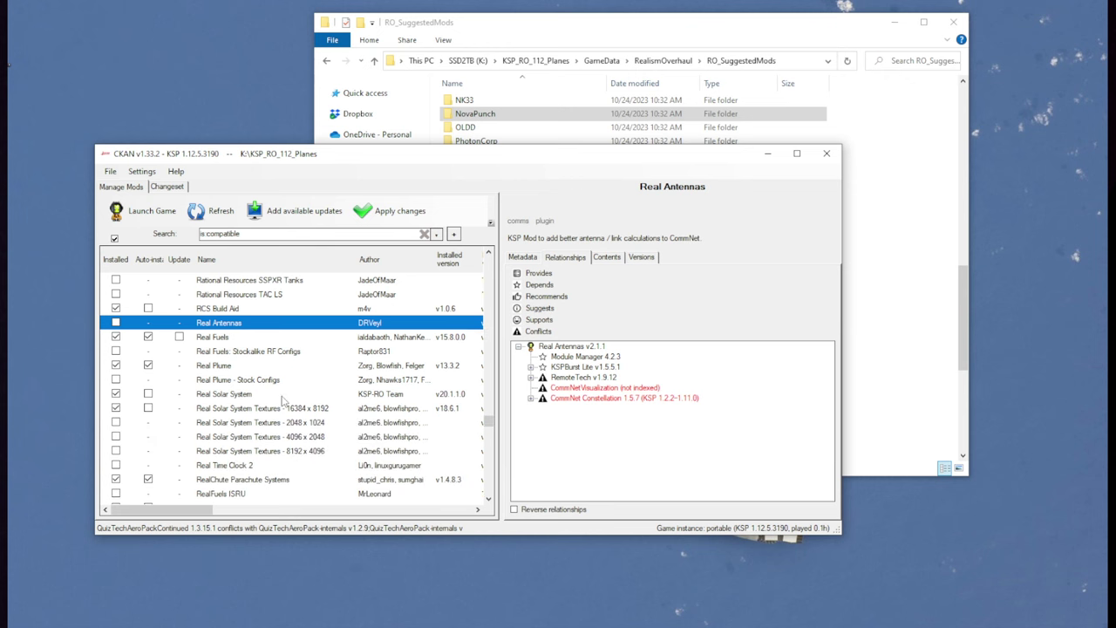
{"action": "left_click", "coordinate": [286, 351]}
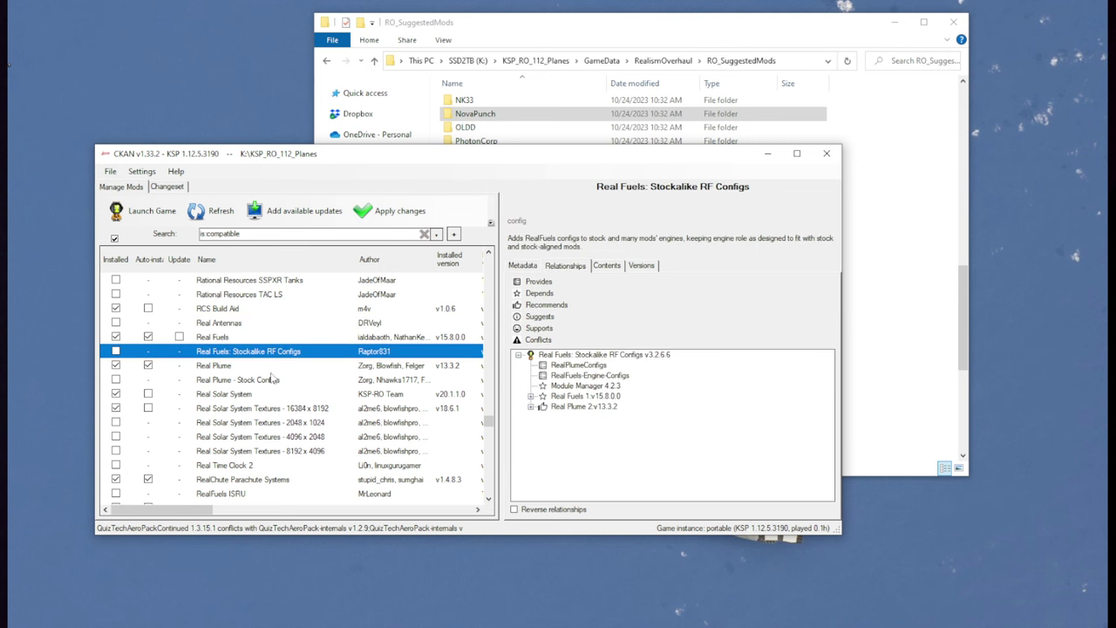
Step: Compare the Real Solar System Textures packs at 2048, 4096, 8192 and 16384 resolutions
{"action": "left_click", "coordinate": [264, 422]}
{"action": "scroll", "coordinate": [260, 429], "scroll_direction": "down", "scroll_amount": 1}
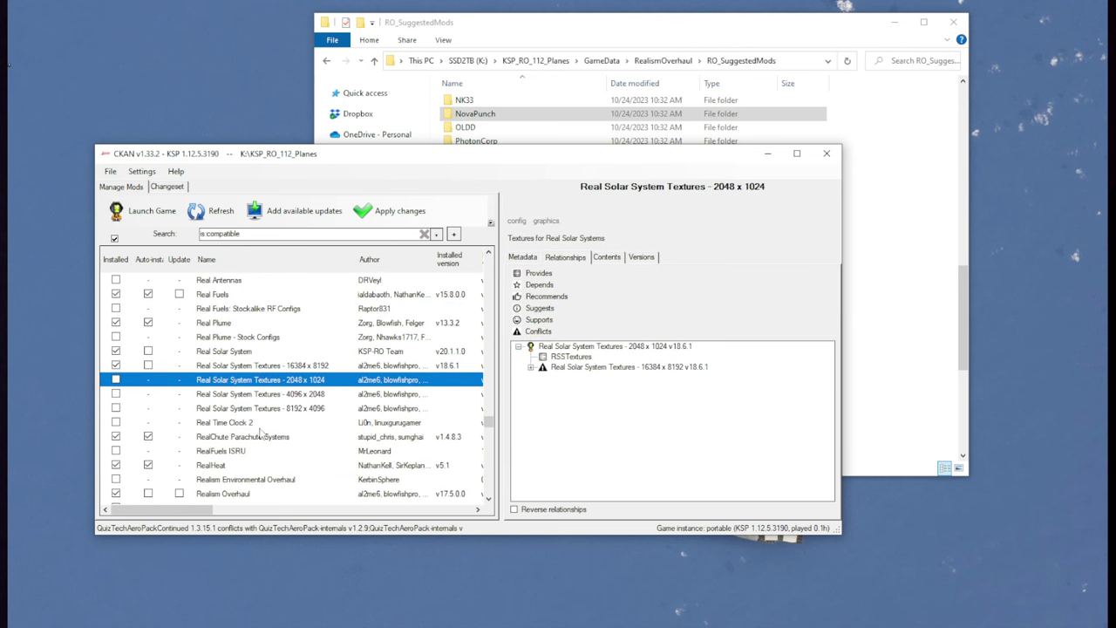
{"action": "left_click", "coordinate": [254, 369]}
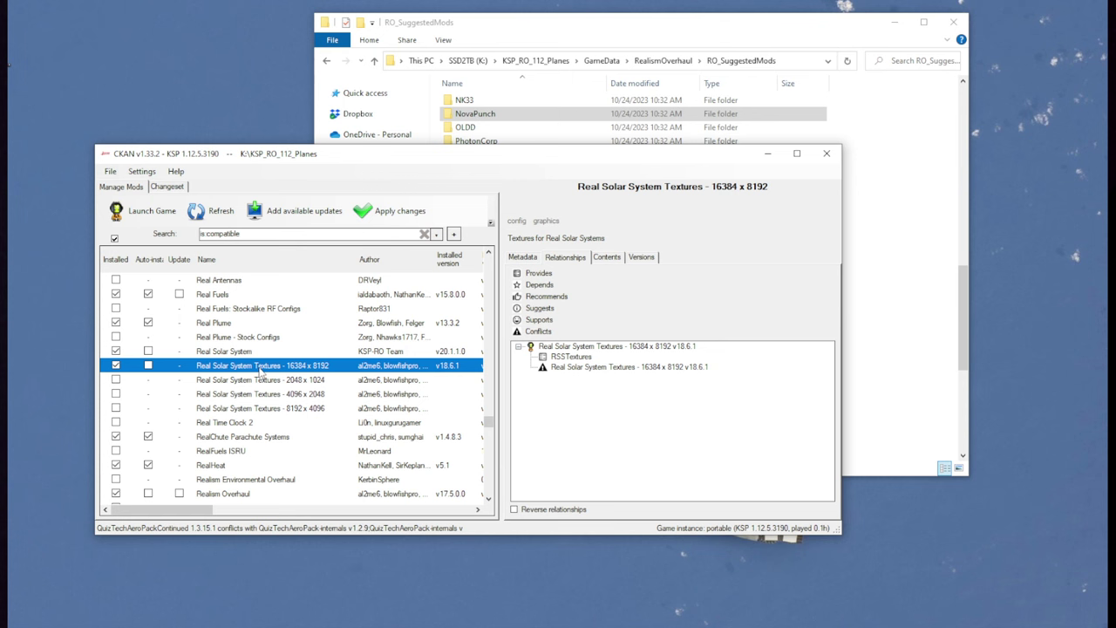
{"action": "left_click", "coordinate": [206, 412]}
{"action": "left_click", "coordinate": [223, 397]}
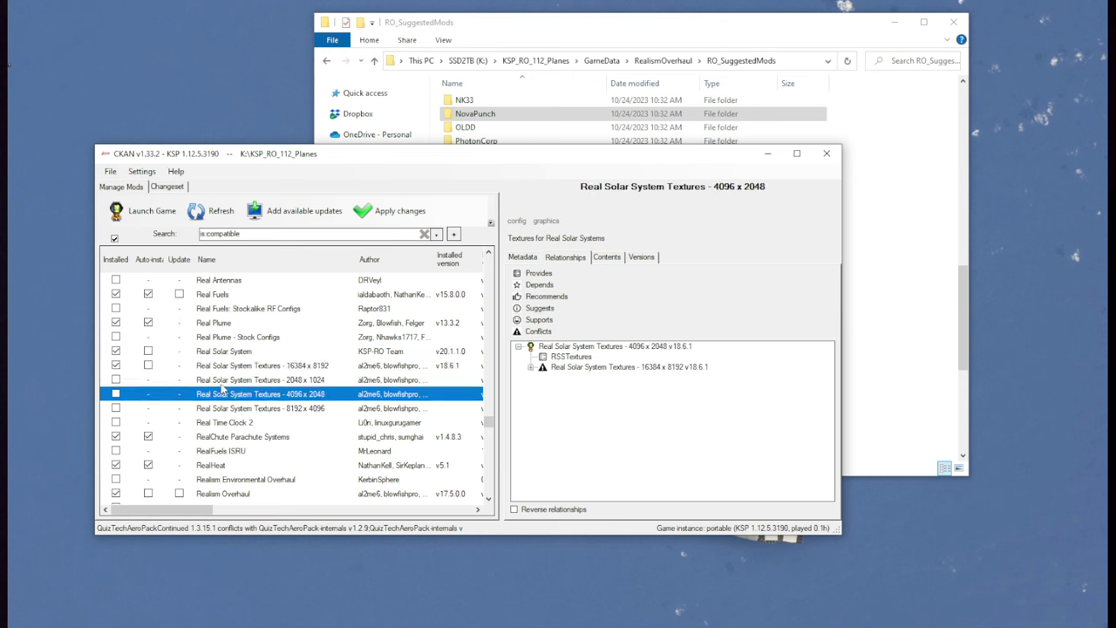
{"action": "left_click", "coordinate": [223, 382]}
{"action": "left_click", "coordinate": [246, 367]}
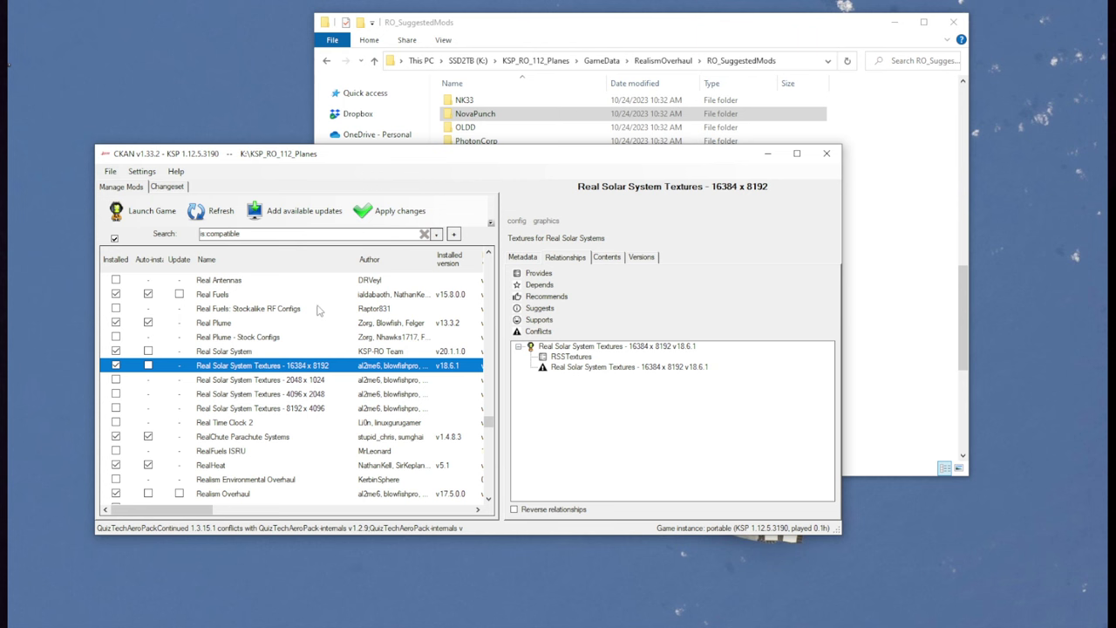
{"action": "scroll", "coordinate": [318, 310], "scroll_direction": "down", "scroll_amount": 10}
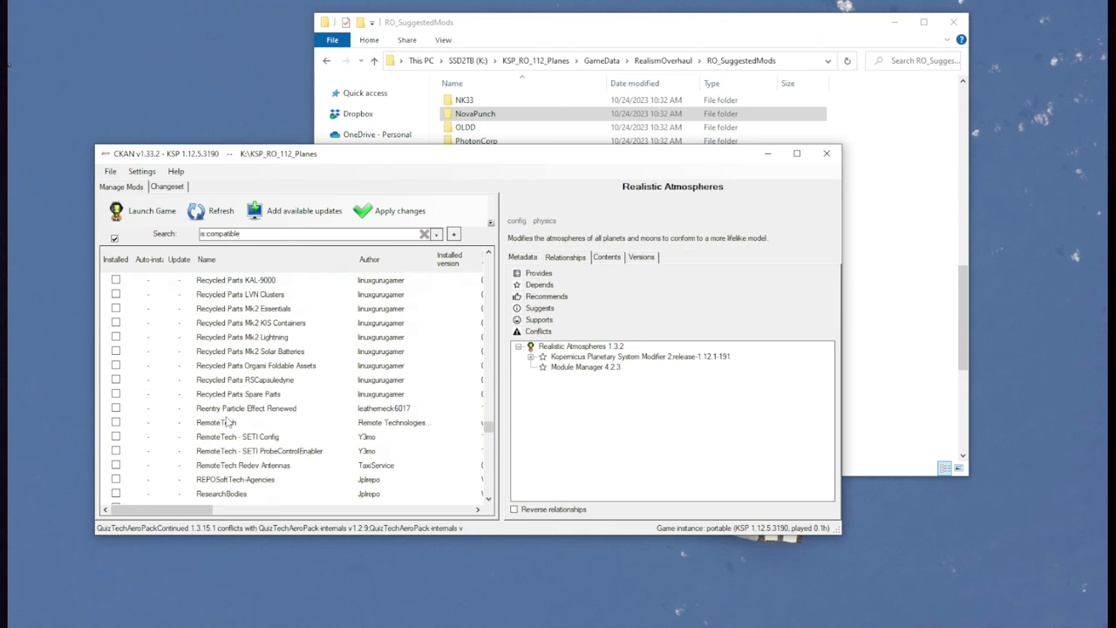
Step: Review the RemoteTech, SETI, REPOSoftTech-Agencies and ReStock mod details
{"action": "left_click", "coordinate": [227, 422]}
{"action": "left_click", "coordinate": [234, 438]}
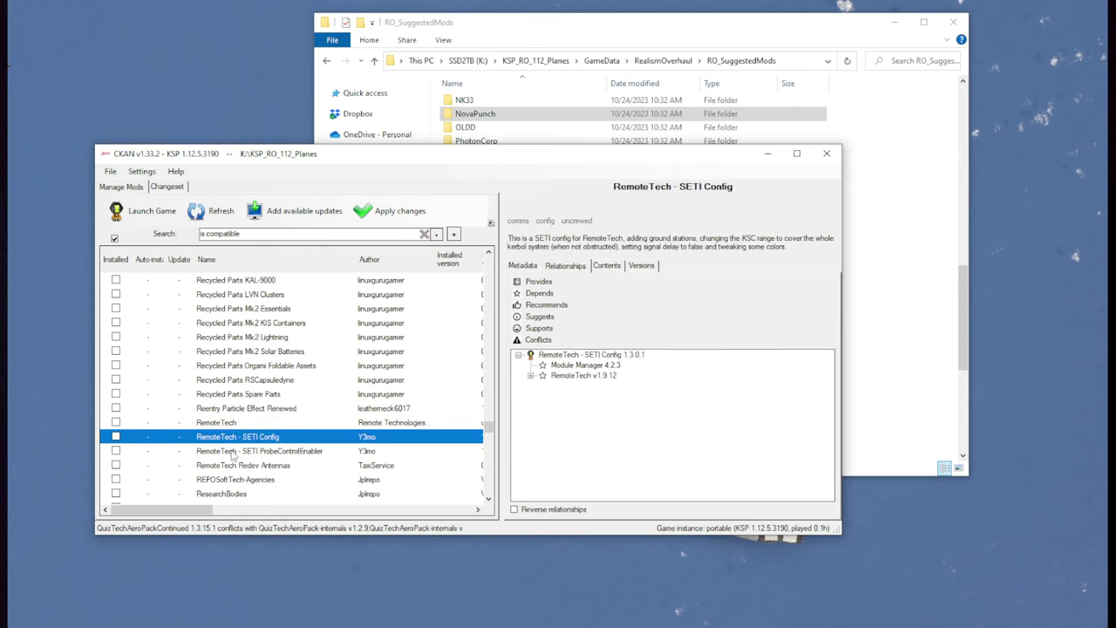
{"action": "left_click", "coordinate": [233, 451]}
{"action": "left_click", "coordinate": [228, 466]}
{"action": "scroll", "coordinate": [268, 387], "scroll_direction": "up", "scroll_amount": 4}
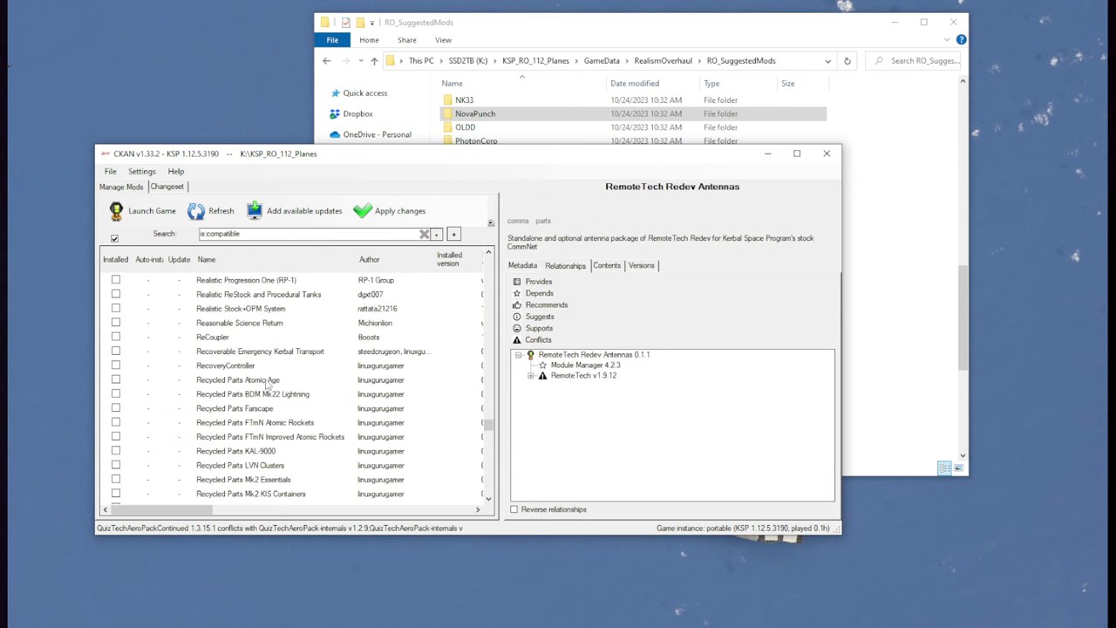
{"action": "scroll", "coordinate": [268, 385], "scroll_direction": "down", "scroll_amount": 8}
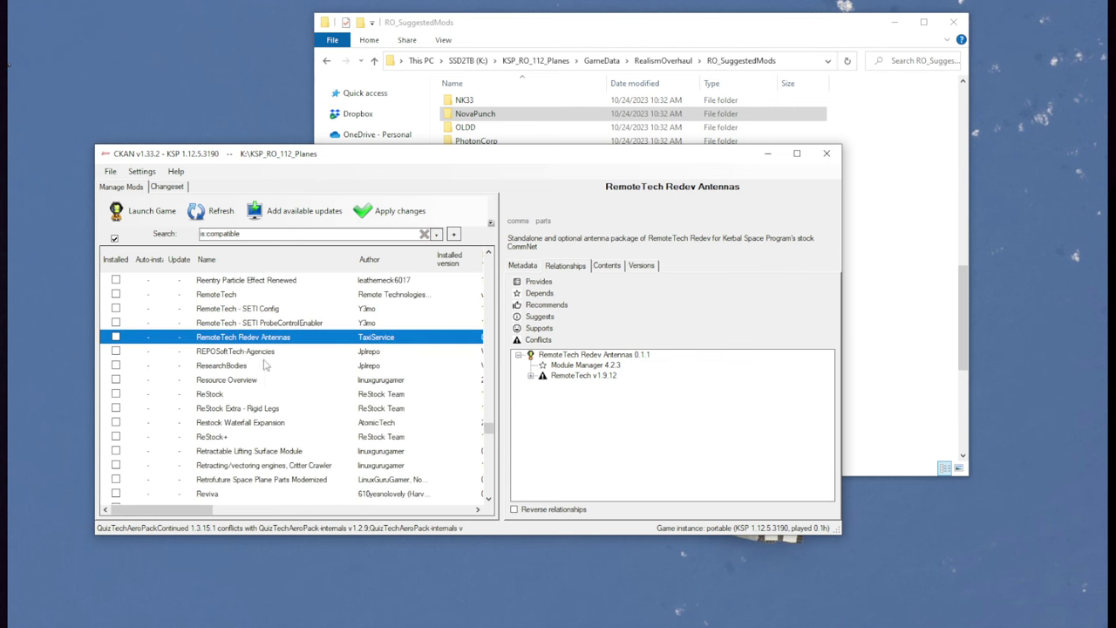
{"action": "left_click", "coordinate": [237, 352]}
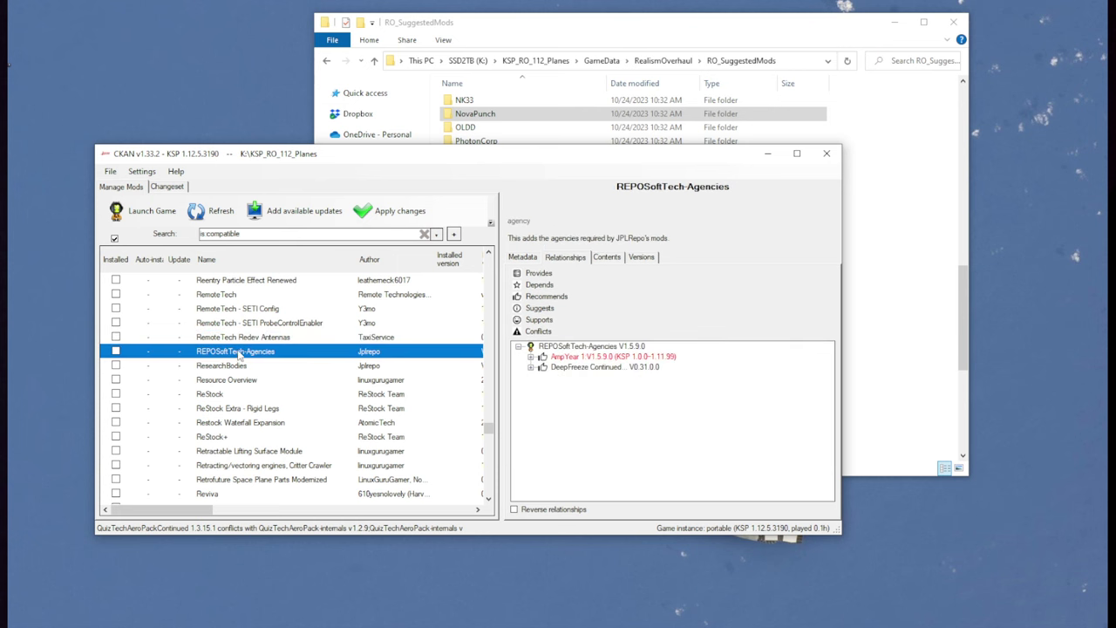
{"action": "left_click", "coordinate": [220, 397]}
{"action": "scroll", "coordinate": [244, 396], "scroll_direction": "down", "scroll_amount": 1}
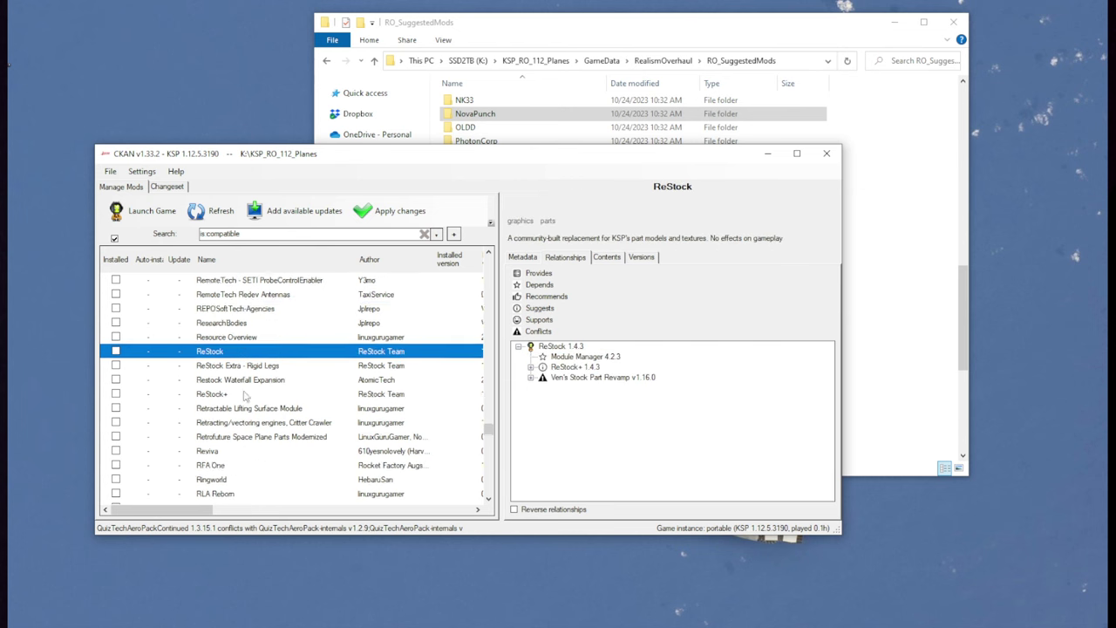
{"action": "scroll", "coordinate": [245, 396], "scroll_direction": "down", "scroll_amount": 1}
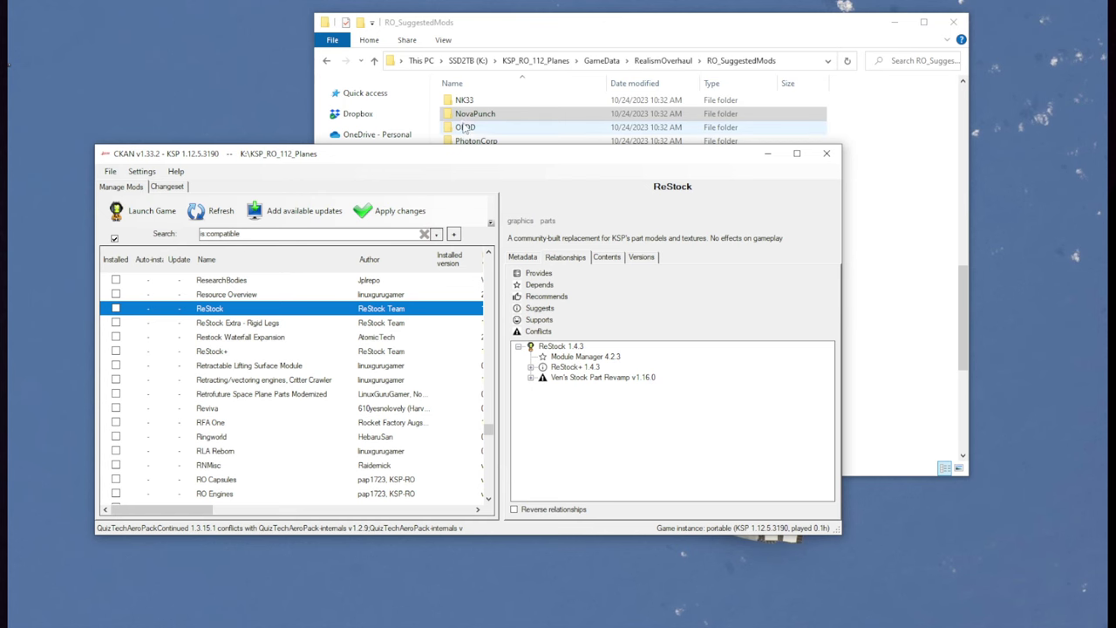
Step: Check the RestockPlus folder in Explorer, then show RNMisc's details in CKAN
{"action": "left_click_drag", "start_coordinate": [448, 159], "coordinate": [360, 232]}
{"action": "left_click", "coordinate": [540, 22]}
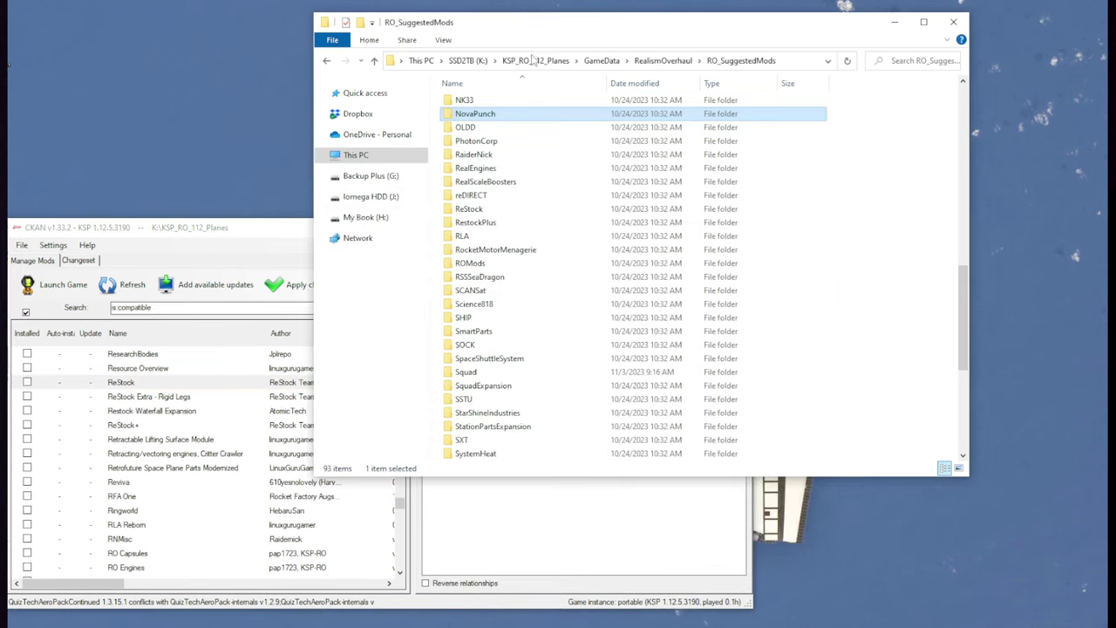
{"action": "left_click", "coordinate": [484, 223]}
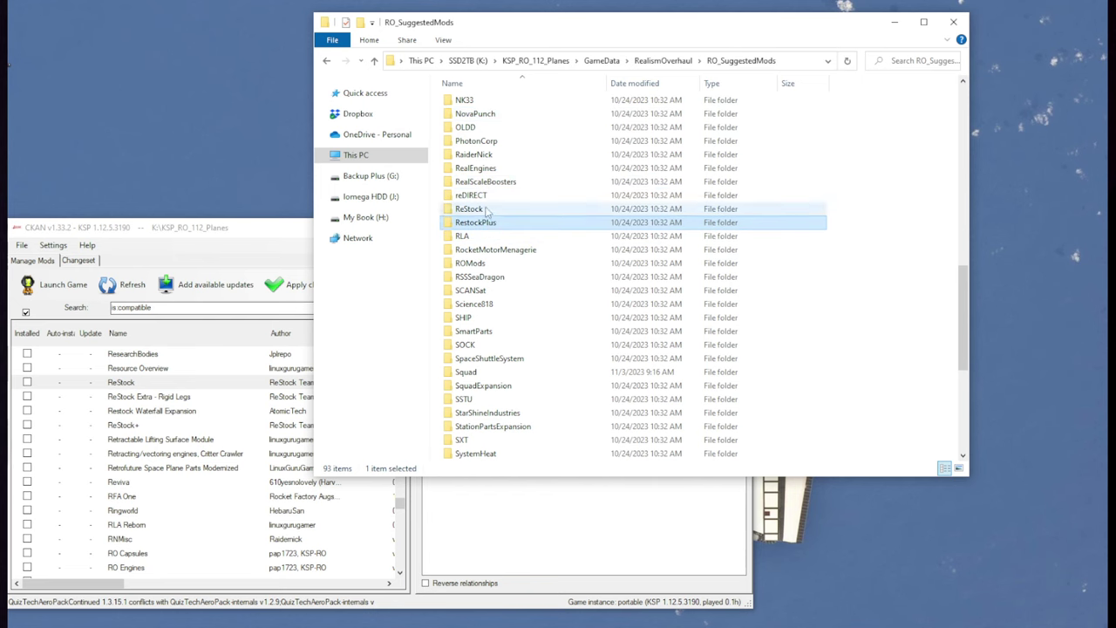
{"action": "left_click_drag", "start_coordinate": [284, 233], "coordinate": [312, 153]}
{"action": "scroll", "coordinate": [218, 367], "scroll_direction": "down", "scroll_amount": 3}
{"action": "left_click", "coordinate": [201, 328]}
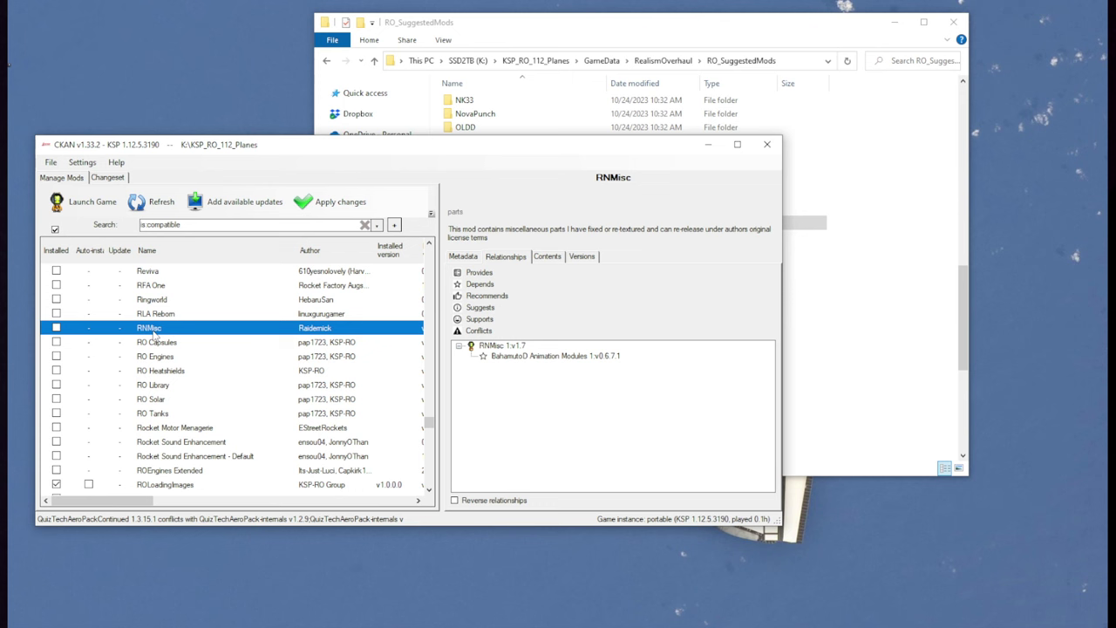
Step: Review the RO Capsules, RO Engines, RO Heatshields, RO Solar and RO Tanks details
{"action": "left_click", "coordinate": [160, 343]}
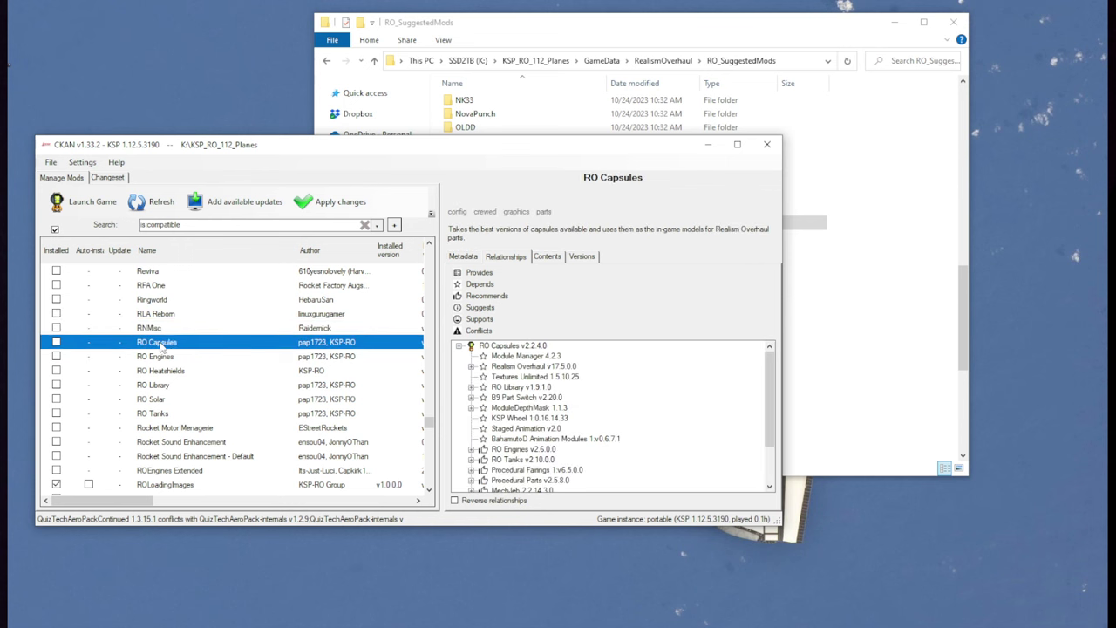
{"action": "left_click", "coordinate": [159, 358]}
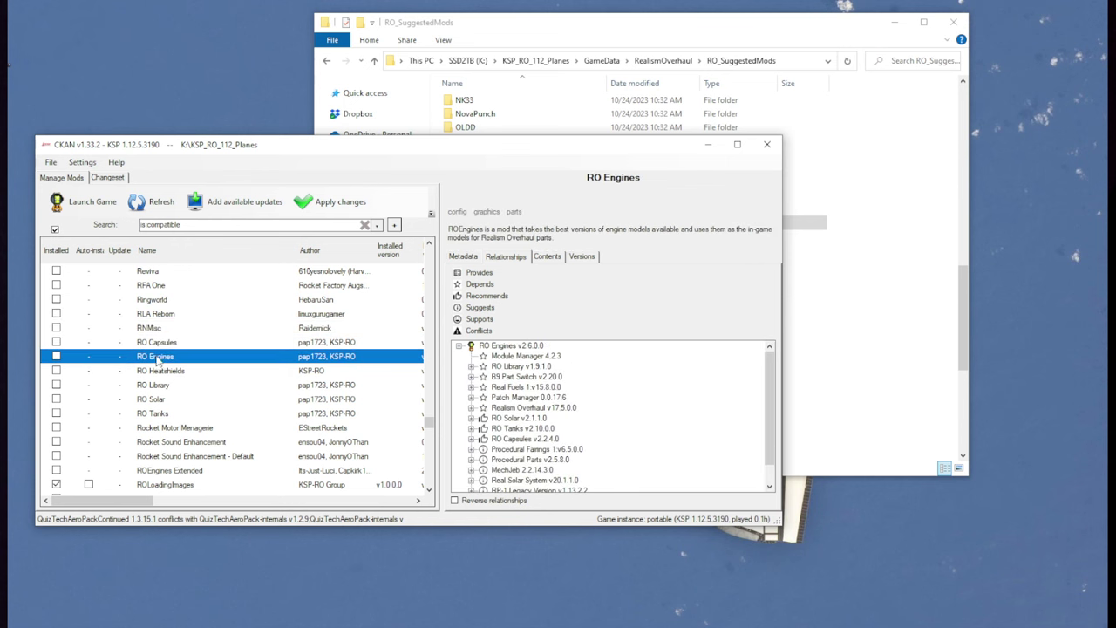
{"action": "left_click", "coordinate": [155, 371]}
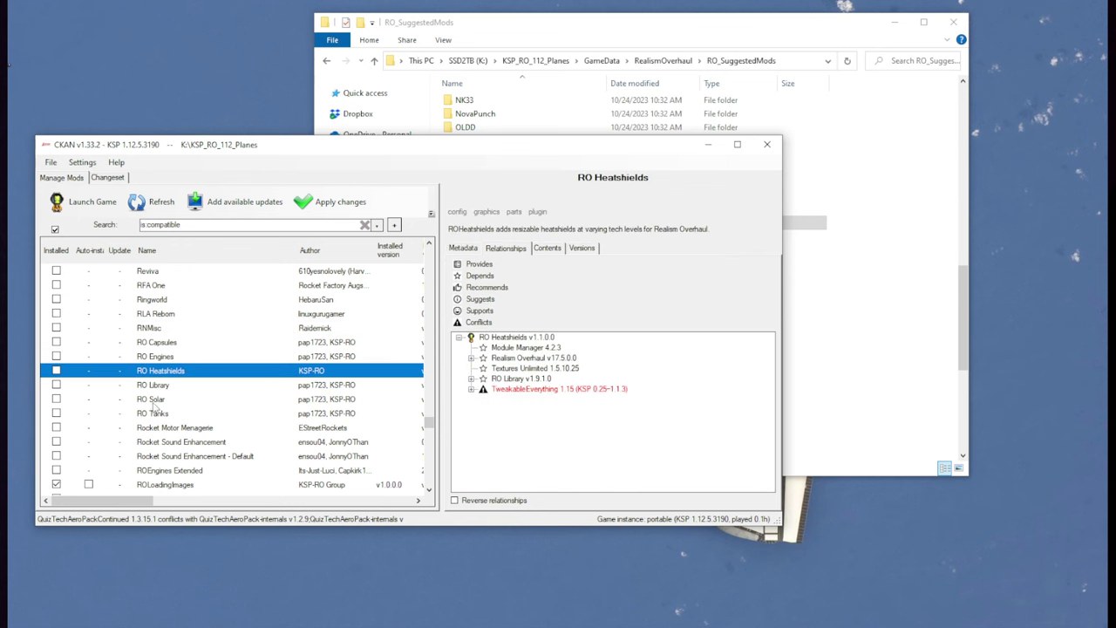
{"action": "left_click", "coordinate": [157, 400]}
{"action": "left_click", "coordinate": [158, 415]}
{"action": "scroll", "coordinate": [162, 408], "scroll_direction": "down", "scroll_amount": 3}
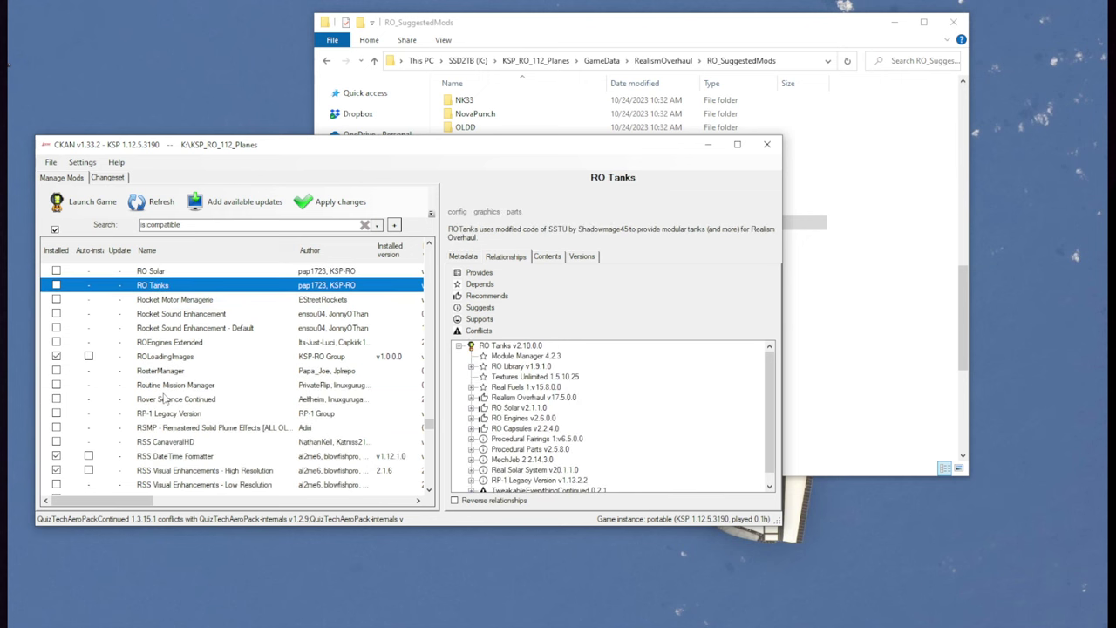
{"action": "scroll", "coordinate": [164, 401], "scroll_direction": "up", "scroll_amount": 2}
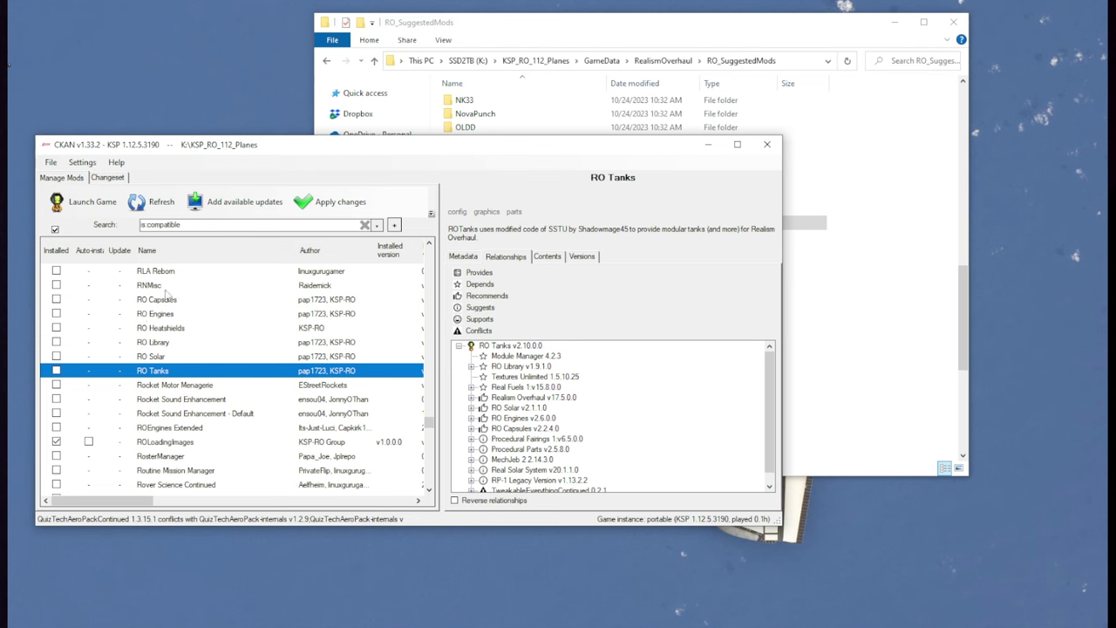
Step: Revisit the RO Engines, RO Heatshields, RO Solar and RO Tanks details
{"action": "left_click", "coordinate": [159, 315]}
{"action": "left_click", "coordinate": [160, 329]}
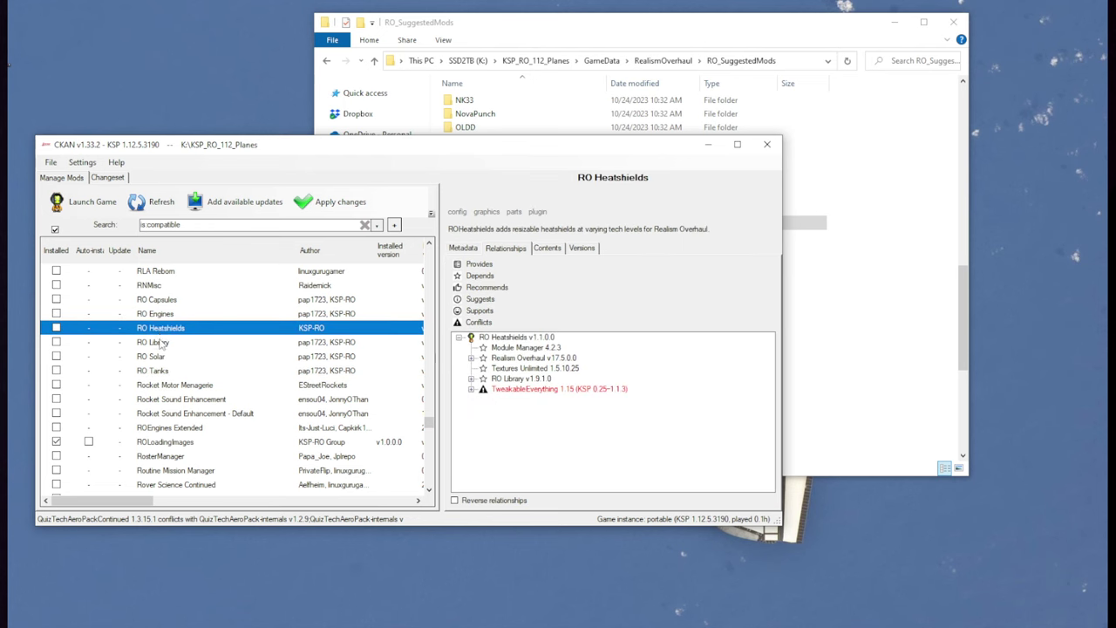
{"action": "left_click", "coordinate": [160, 355]}
{"action": "left_click", "coordinate": [159, 370]}
Step: Read RSS Visual Enhancements, RSS-expansion and RSS CanaveralHD details, then check CanaveralHD for install
{"action": "scroll", "coordinate": [165, 318], "scroll_direction": "down", "scroll_amount": 6}
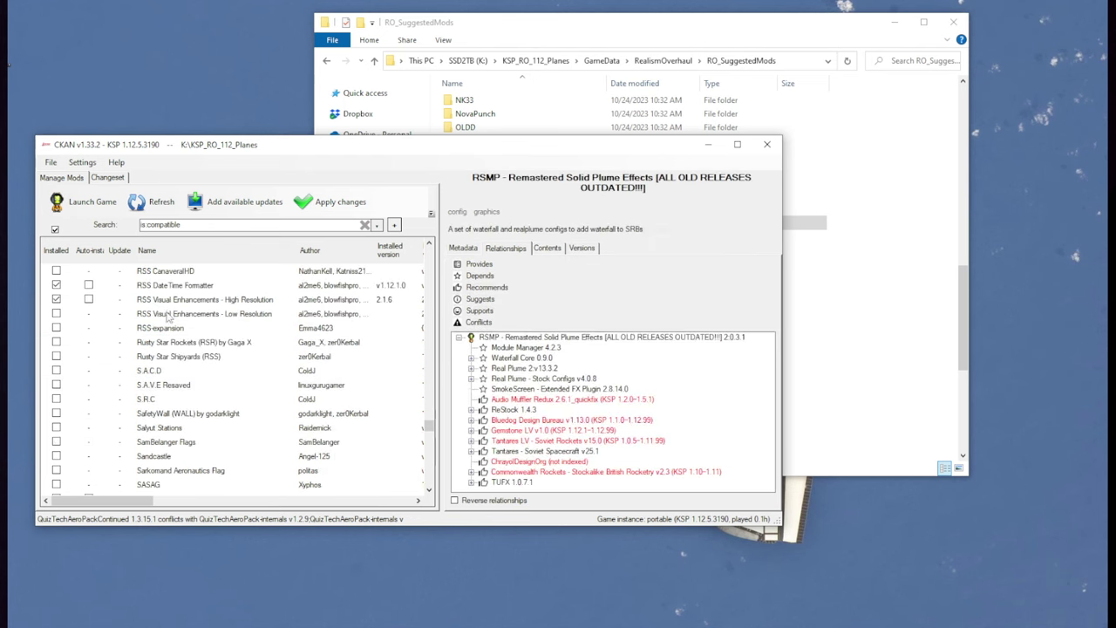
{"action": "left_click", "coordinate": [175, 303]}
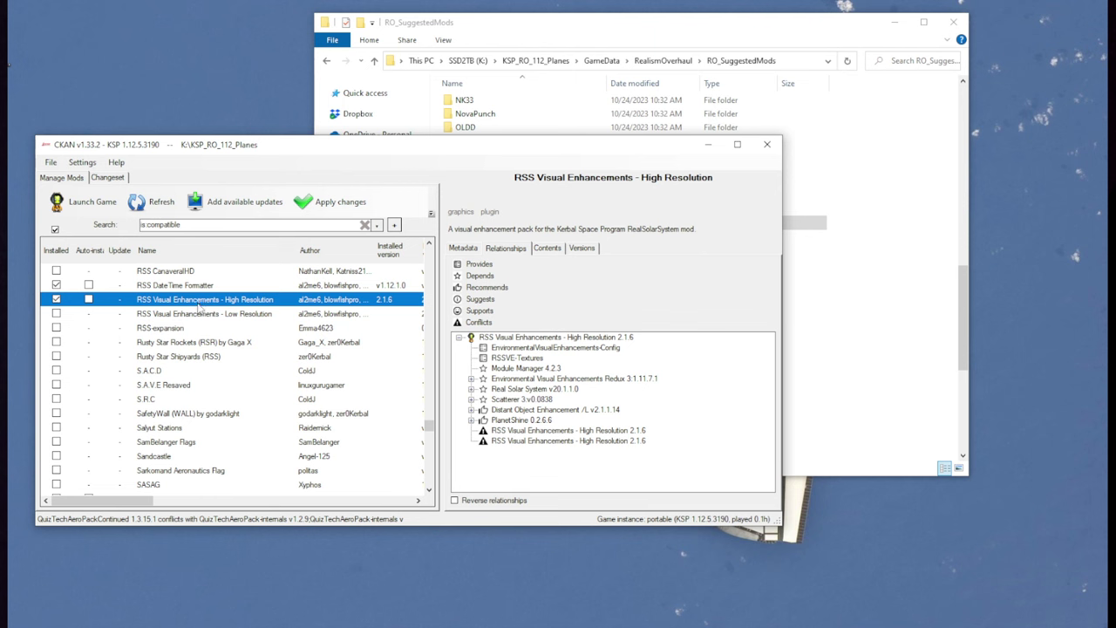
{"action": "left_click", "coordinate": [172, 330]}
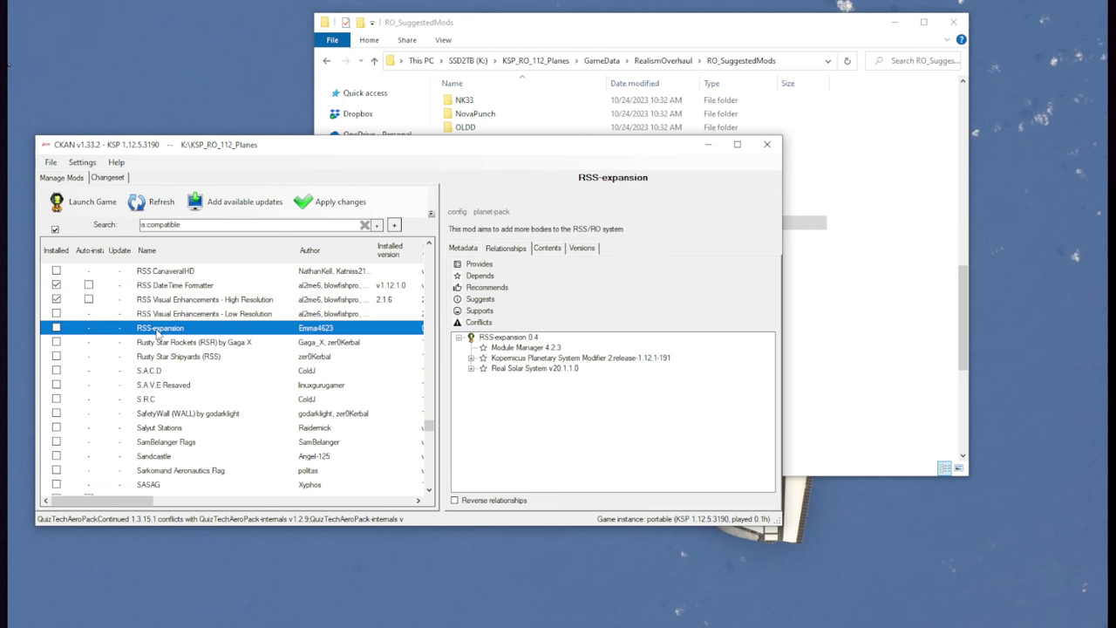
{"action": "left_click", "coordinate": [162, 271]}
{"action": "scroll", "coordinate": [160, 279], "scroll_direction": "up", "scroll_amount": 2}
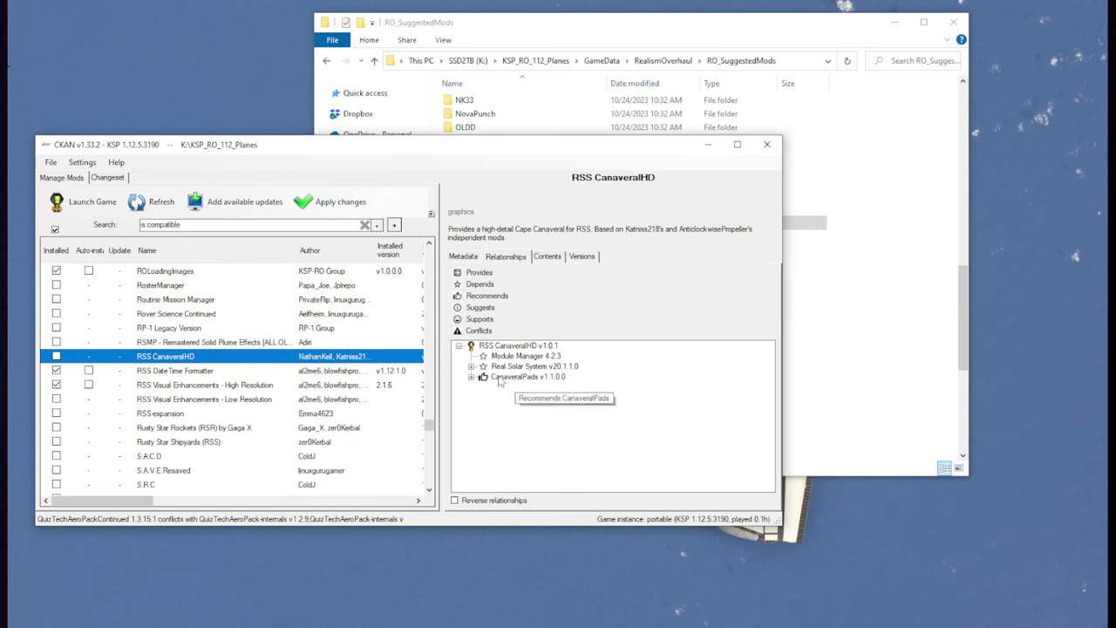
{"action": "left_click", "coordinate": [57, 356]}
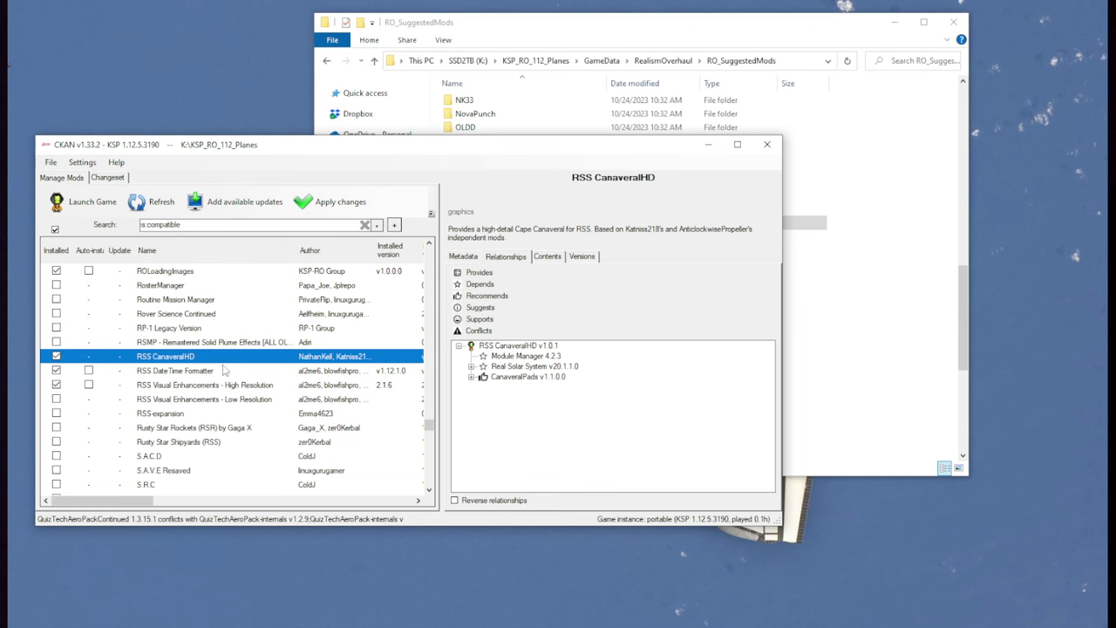
Step: Revisit the RSS-expansion details and scroll further down the list
{"action": "scroll", "coordinate": [220, 373], "scroll_direction": "down", "scroll_amount": 1}
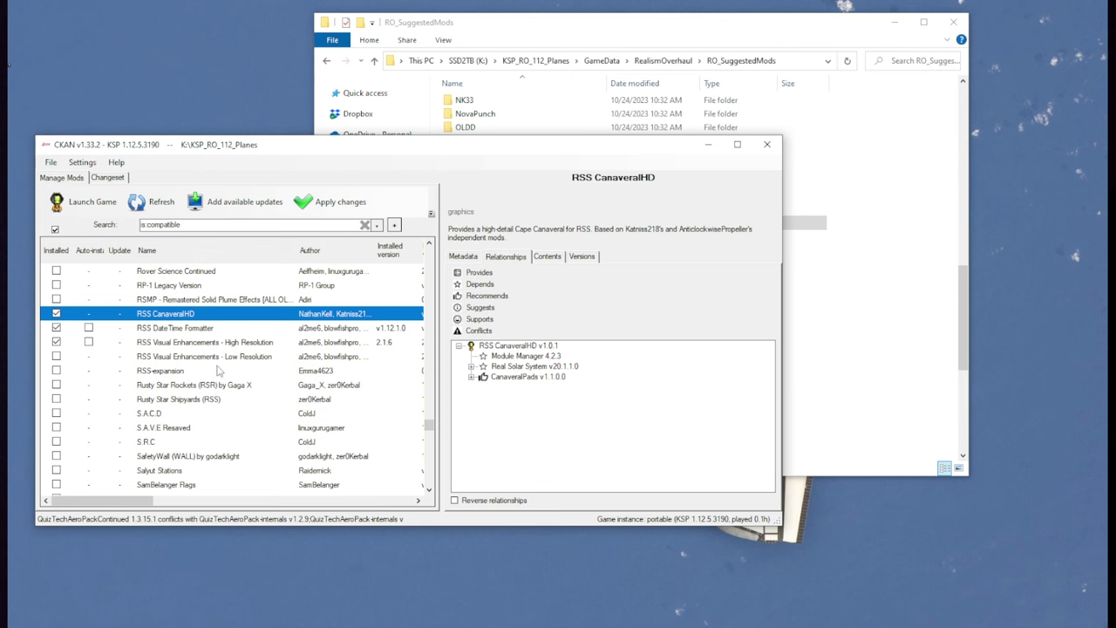
{"action": "left_click", "coordinate": [164, 373]}
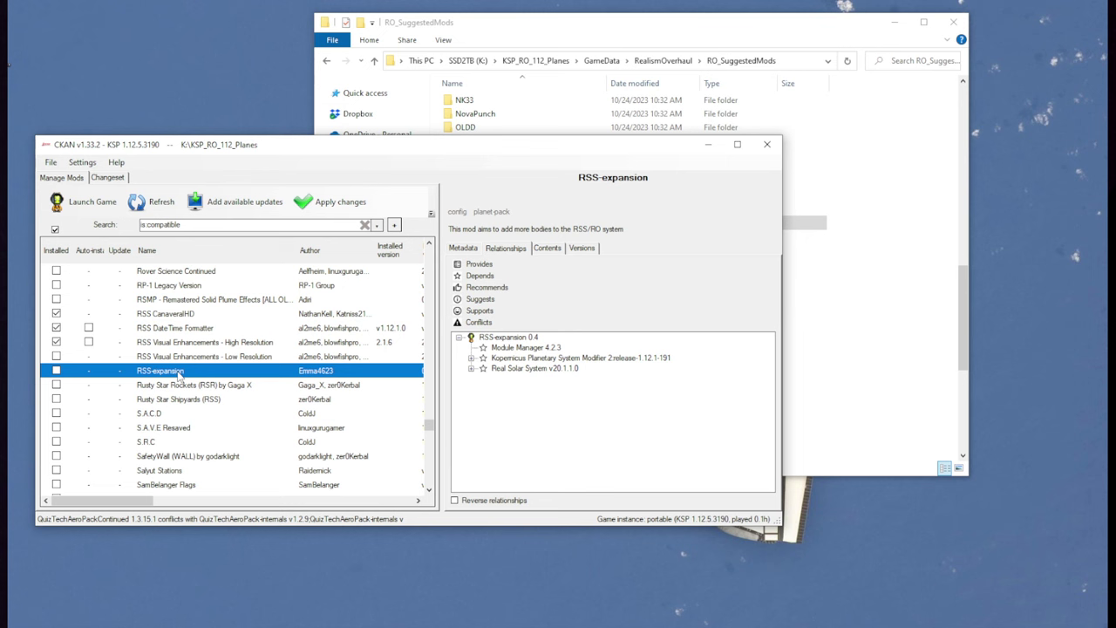
{"action": "scroll", "coordinate": [174, 379], "scroll_direction": "down", "scroll_amount": 2}
Step: Browse the Salyut Stations and Soviet Probes, Rockets and Spacecraft mod details
{"action": "left_click", "coordinate": [218, 385]}
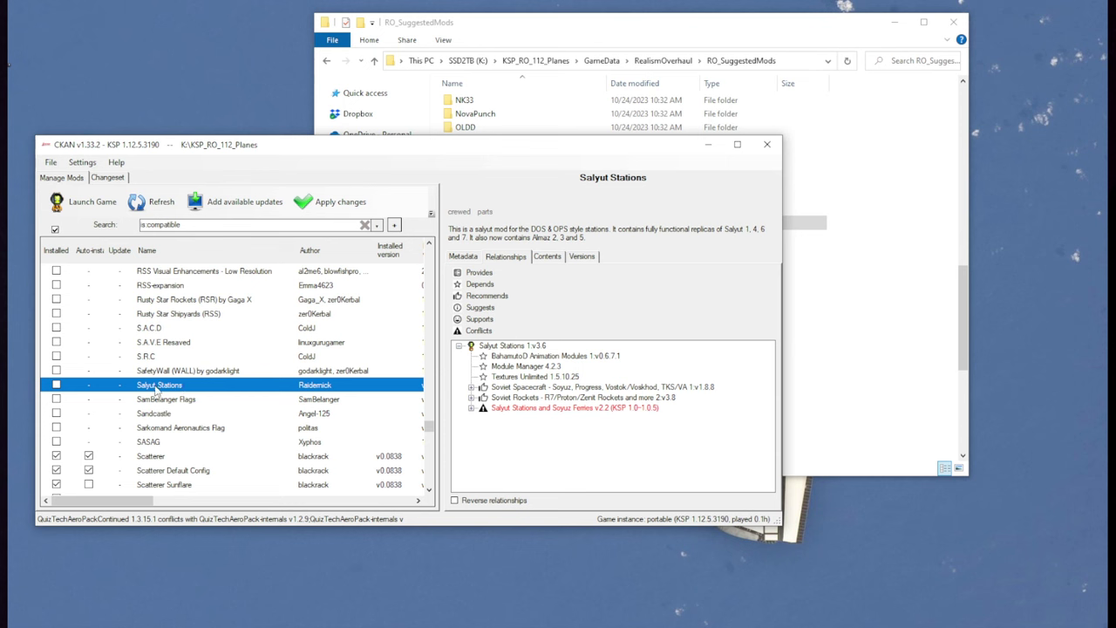
{"action": "scroll", "coordinate": [155, 391], "scroll_direction": "down", "scroll_amount": 4}
{"action": "scroll", "coordinate": [179, 391], "scroll_direction": "down", "scroll_amount": 12}
{"action": "scroll", "coordinate": [179, 392], "scroll_direction": "down", "scroll_amount": 5}
{"action": "left_click", "coordinate": [181, 358]}
{"action": "left_click", "coordinate": [177, 374]}
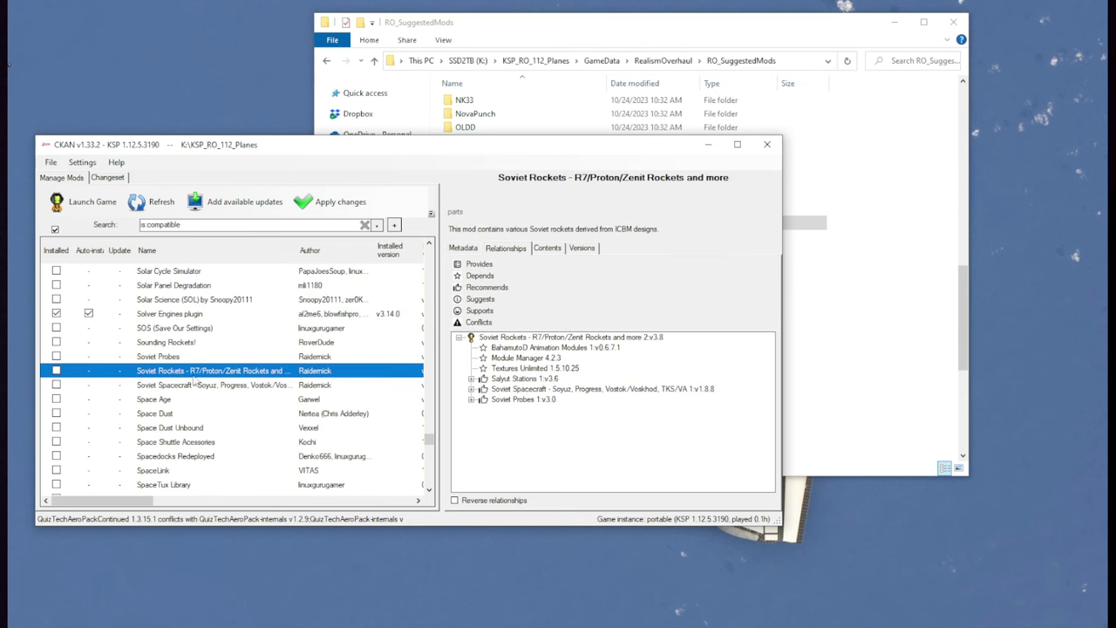
{"action": "left_click", "coordinate": [205, 387]}
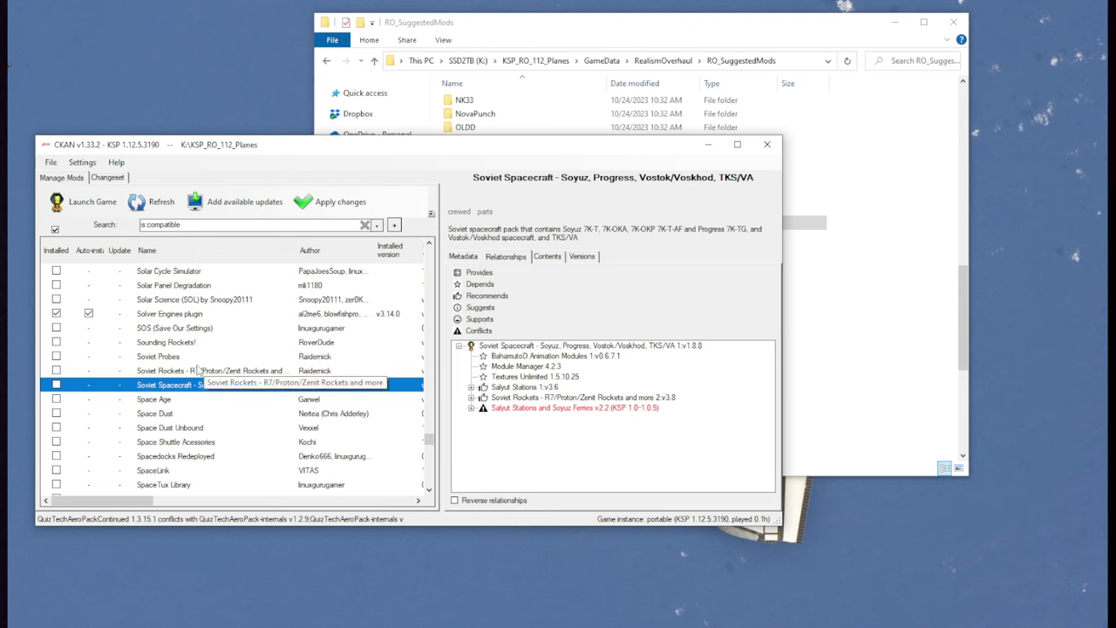
Step: Look over the US Probes Pack and US Rockets mod details further down the list
{"action": "scroll", "coordinate": [198, 370], "scroll_direction": "down", "scroll_amount": 3}
{"action": "scroll", "coordinate": [198, 371], "scroll_direction": "down", "scroll_amount": 3}
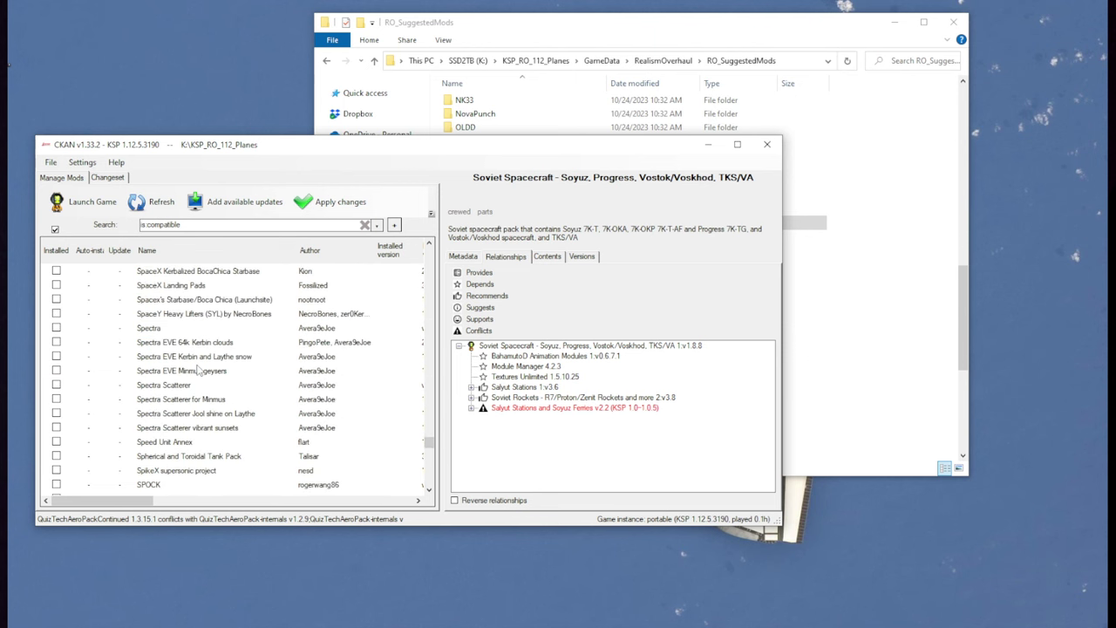
{"action": "scroll", "coordinate": [186, 394], "scroll_direction": "down", "scroll_amount": 9}
{"action": "scroll", "coordinate": [186, 394], "scroll_direction": "down", "scroll_amount": 12}
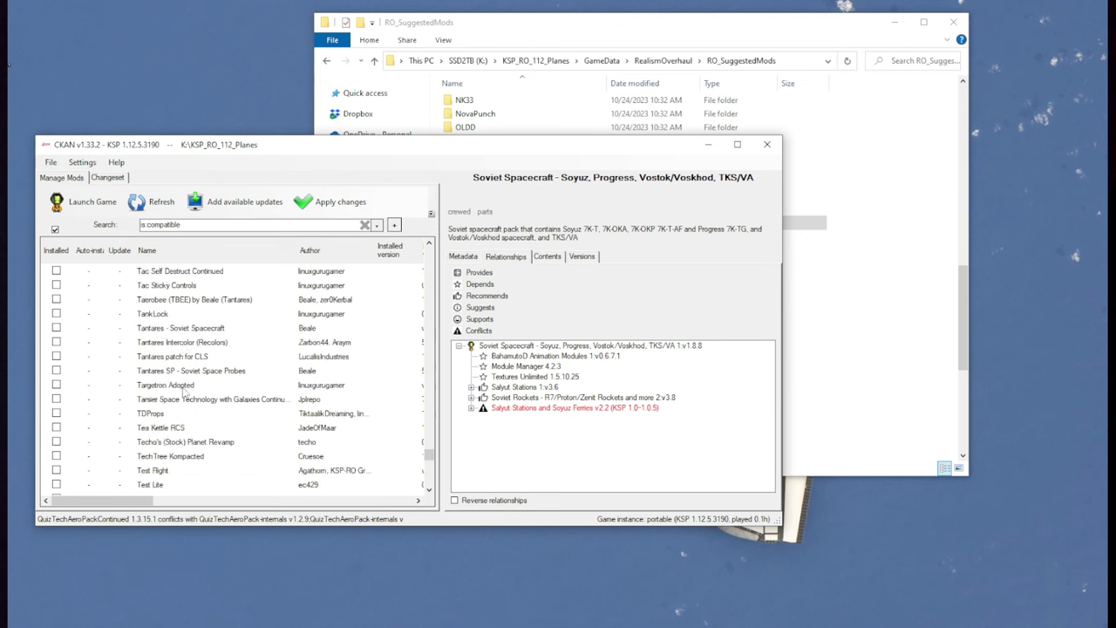
{"action": "scroll", "coordinate": [184, 392], "scroll_direction": "down", "scroll_amount": 10}
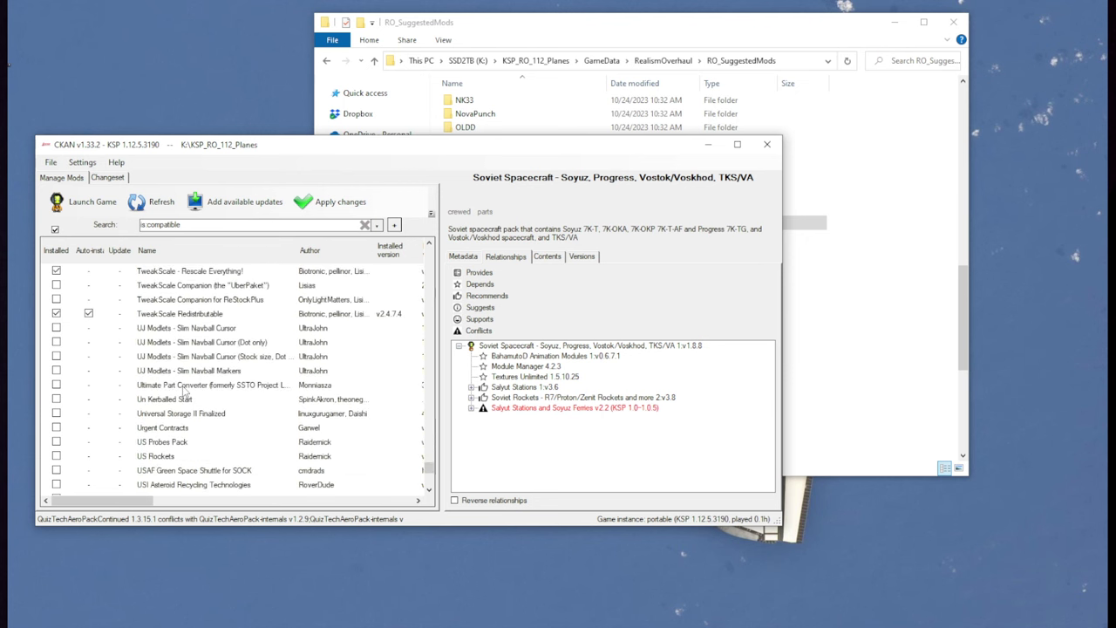
{"action": "left_click", "coordinate": [166, 313]}
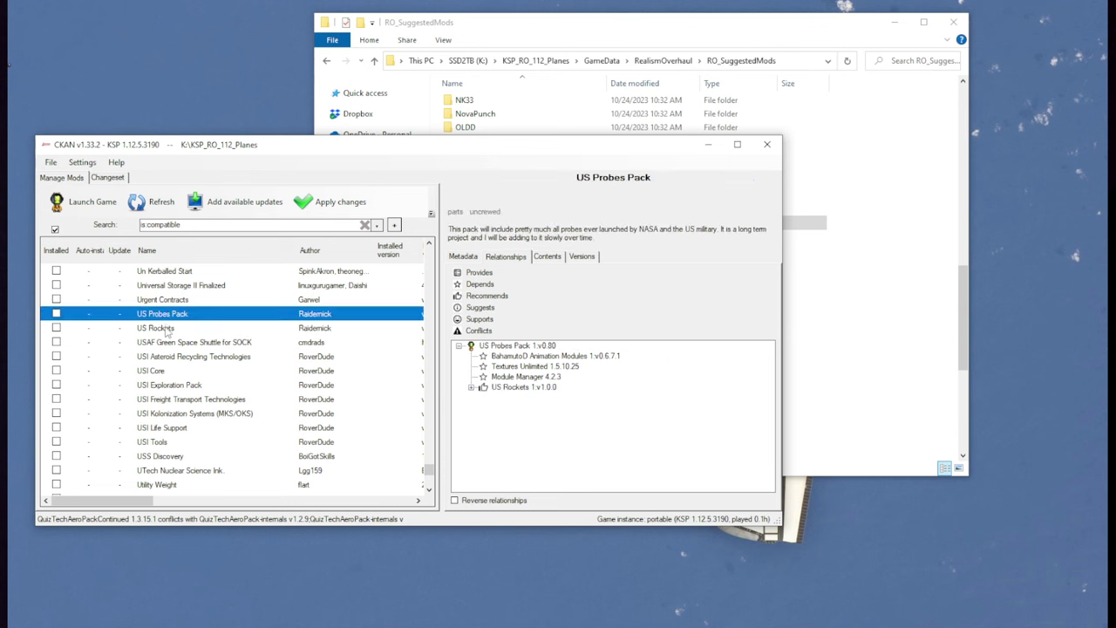
{"action": "left_click", "coordinate": [166, 328]}
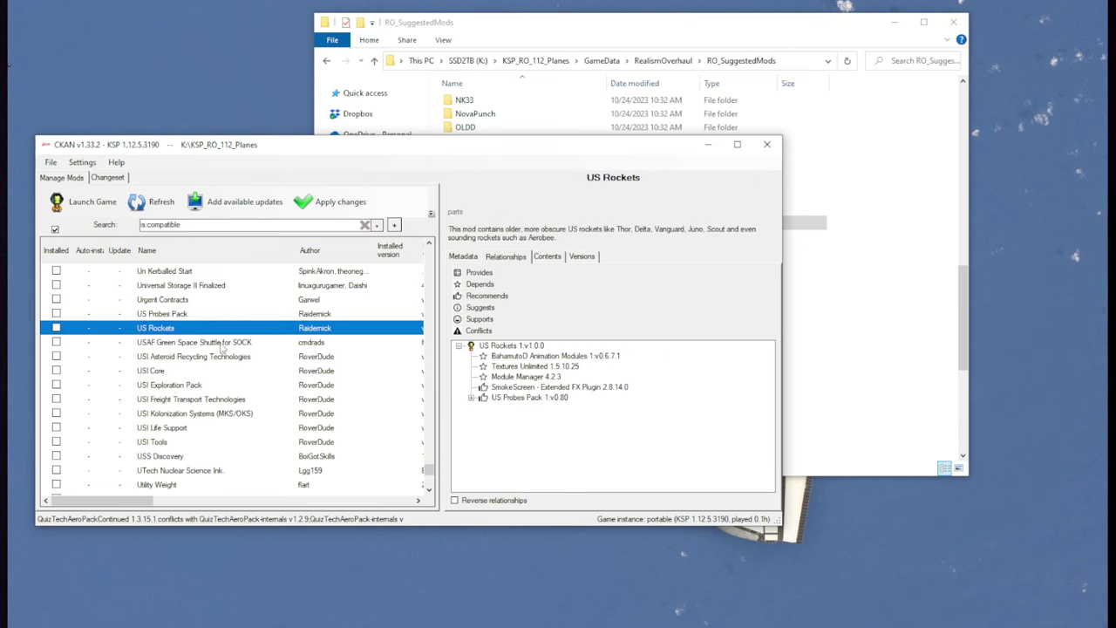
Step: Show Skylab's details with its BahamutoD Animation Modules 1 and Module Manager 4.2.3 dependencies
{"action": "scroll", "coordinate": [223, 349], "scroll_direction": "up", "scroll_amount": 8}
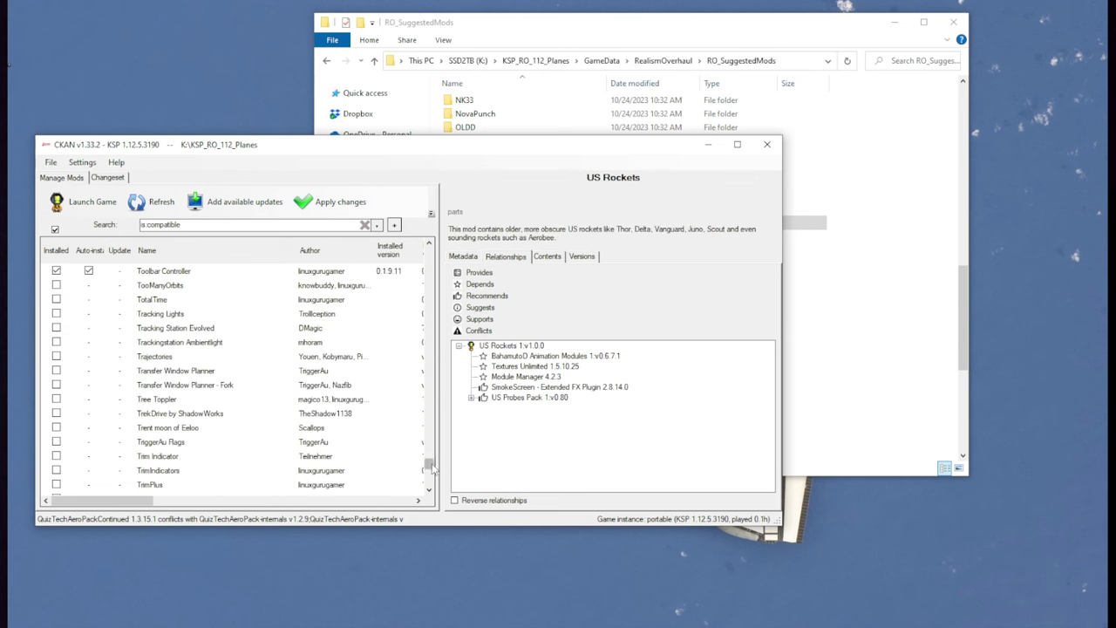
{"action": "left_click_drag", "start_coordinate": [429, 462], "coordinate": [240, 422]}
{"action": "scroll", "coordinate": [240, 422], "scroll_direction": "down", "scroll_amount": 10}
{"action": "left_click", "coordinate": [201, 358]}
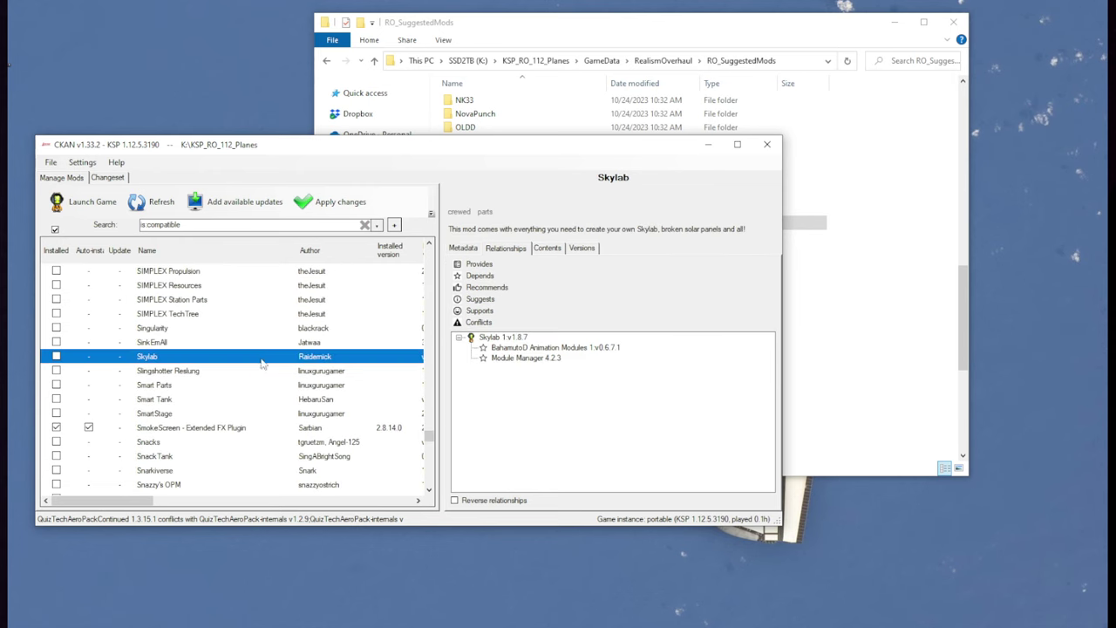
{"action": "scroll", "coordinate": [192, 352], "scroll_direction": "up", "scroll_amount": 2}
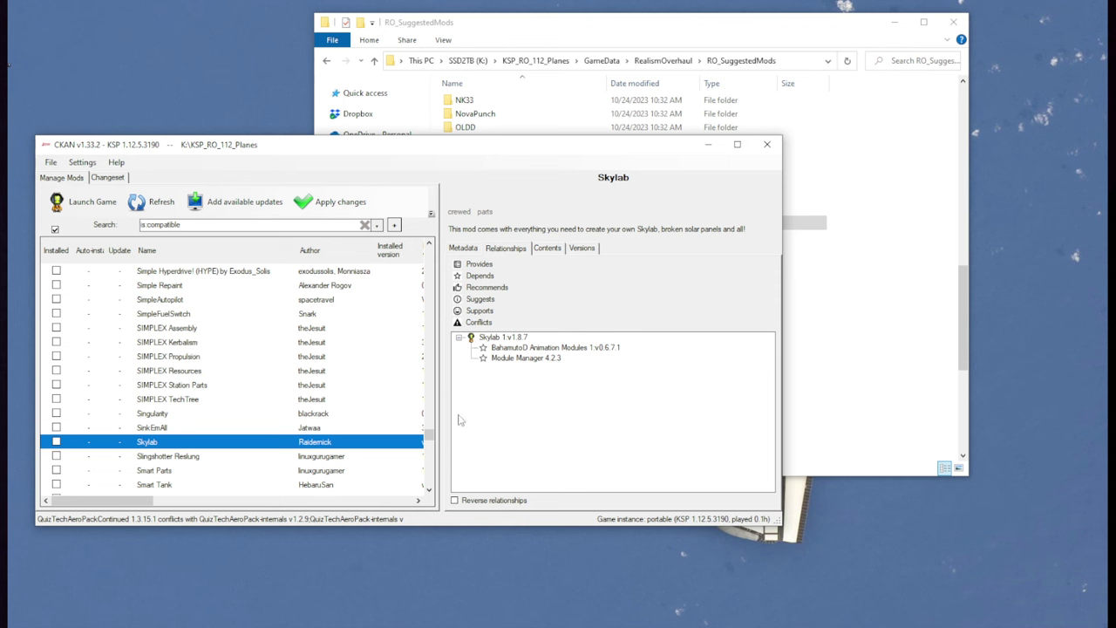
{"action": "left_click_drag", "start_coordinate": [427, 436], "coordinate": [431, 277]}
{"action": "scroll", "coordinate": [336, 335], "scroll_direction": "up", "scroll_amount": 7}
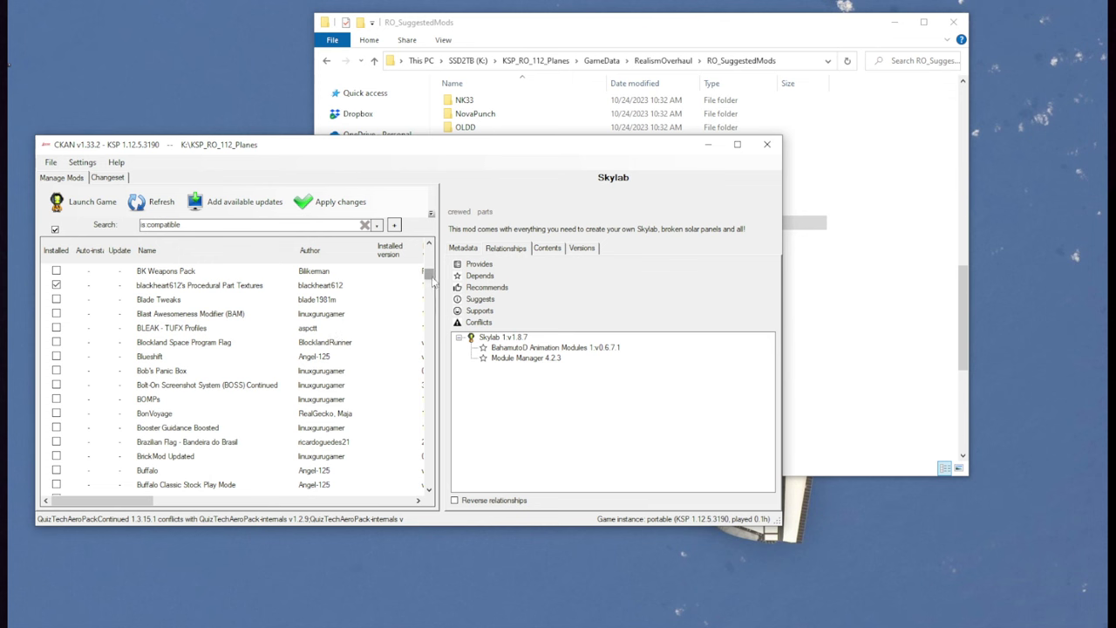
{"action": "left_click", "coordinate": [541, 33]}
{"action": "scroll", "coordinate": [543, 221], "scroll_direction": "up", "scroll_amount": 15}
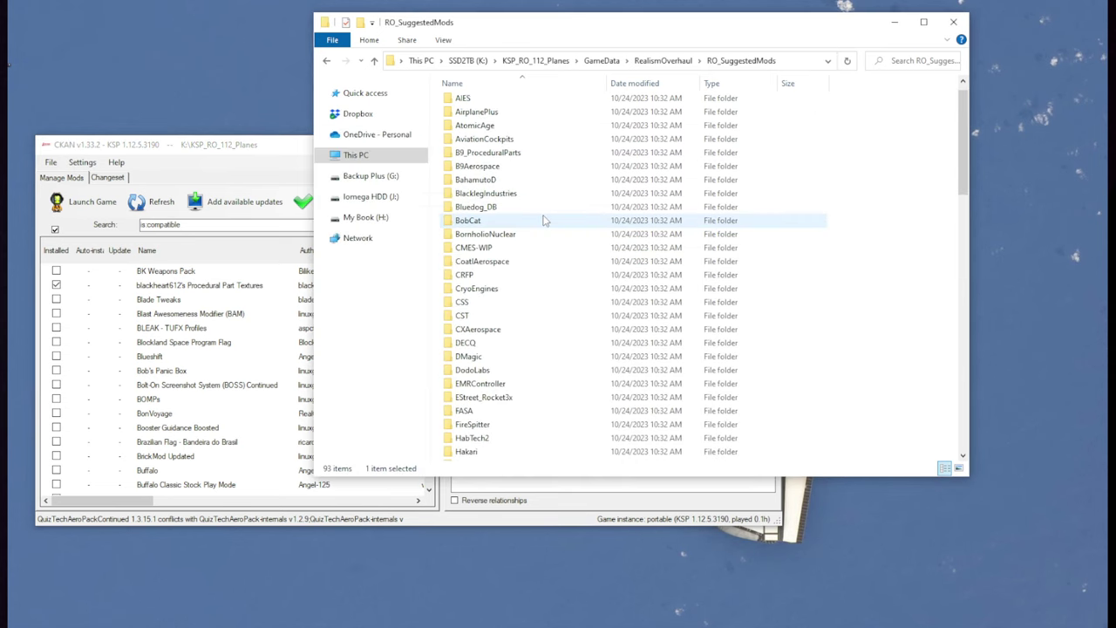
{"action": "left_click", "coordinate": [493, 209]}
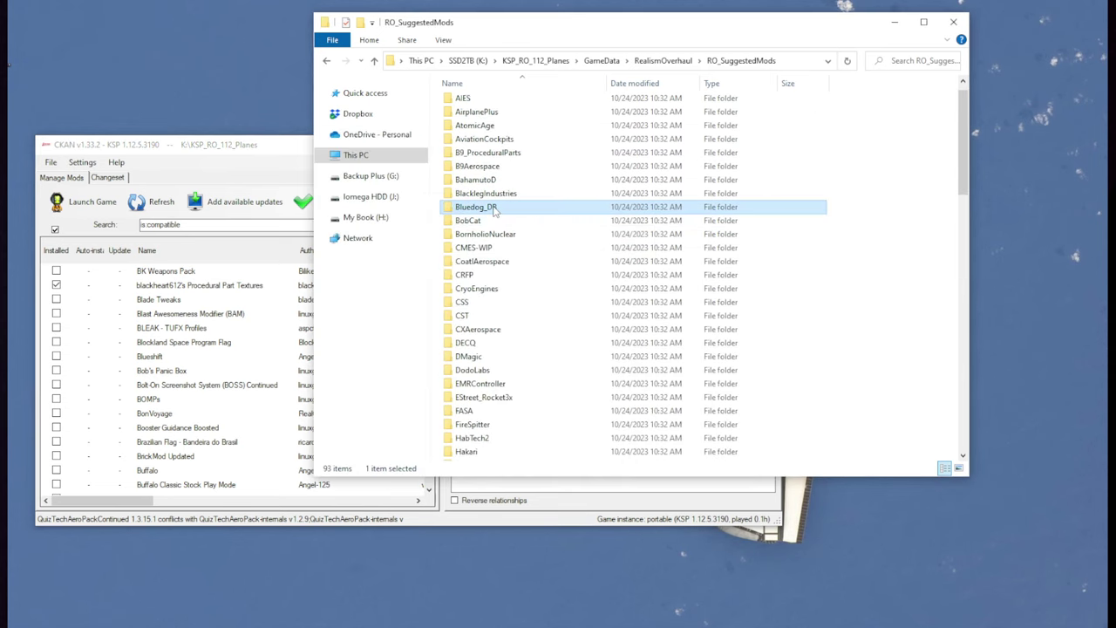
{"action": "left_click", "coordinate": [271, 213]}
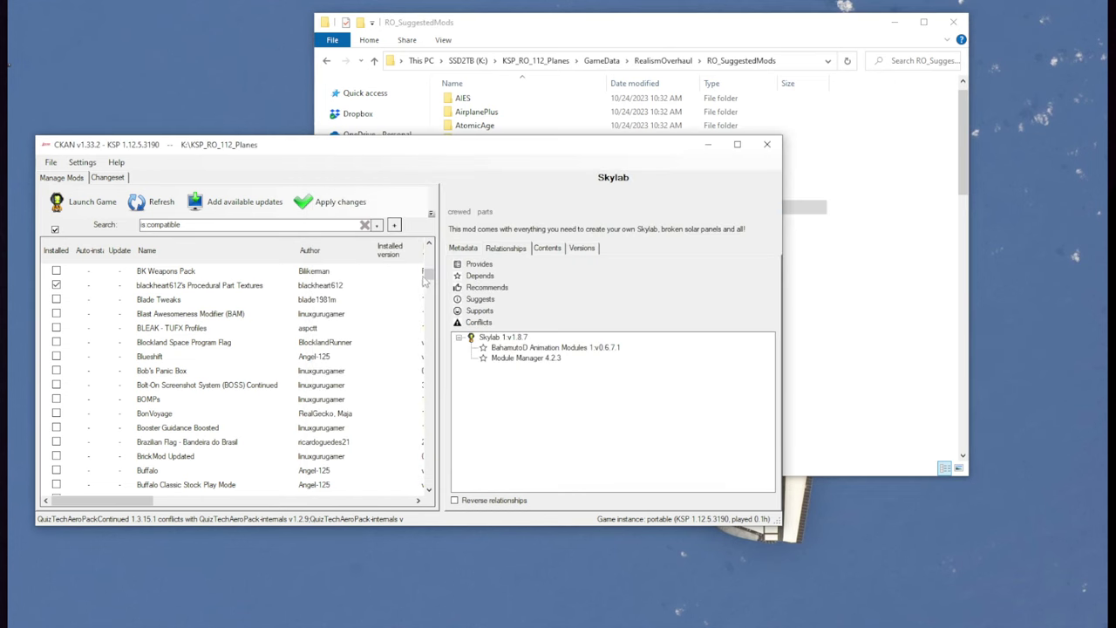
{"action": "left_click_drag", "start_coordinate": [428, 278], "coordinate": [427, 425]}
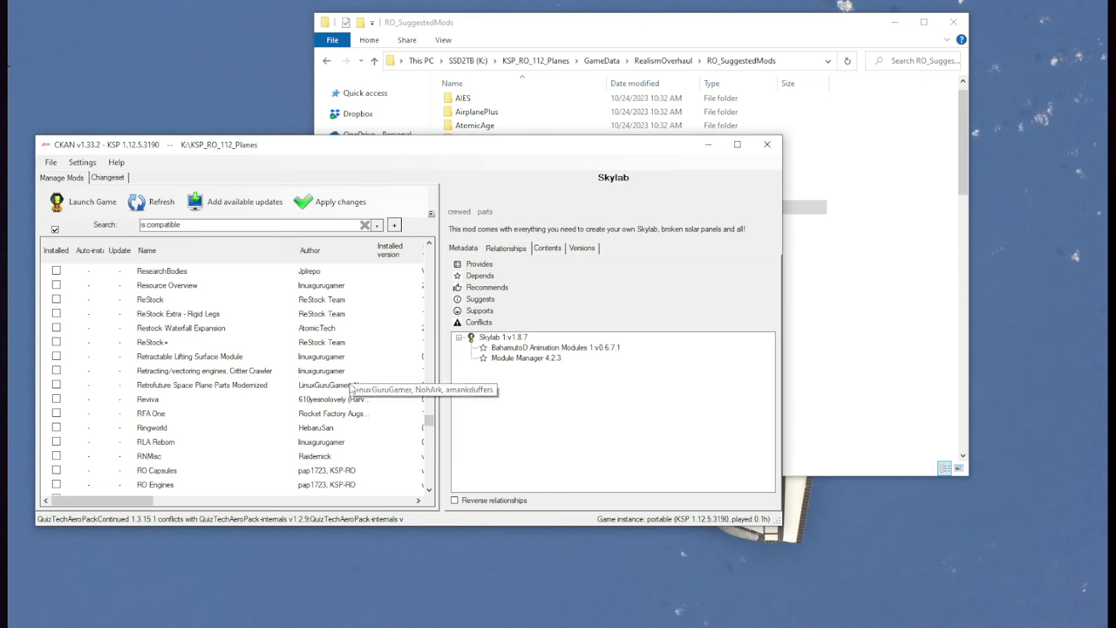
{"action": "scroll", "coordinate": [351, 389], "scroll_direction": "down", "scroll_amount": 6}
Step: Mark Ship Manifest for installation, then show Shuttle Orbiter Construction Kit's dependencies
{"action": "left_click", "coordinate": [188, 362]}
{"action": "scroll", "coordinate": [188, 363], "scroll_direction": "down", "scroll_amount": 4}
{"action": "left_click", "coordinate": [186, 359]}
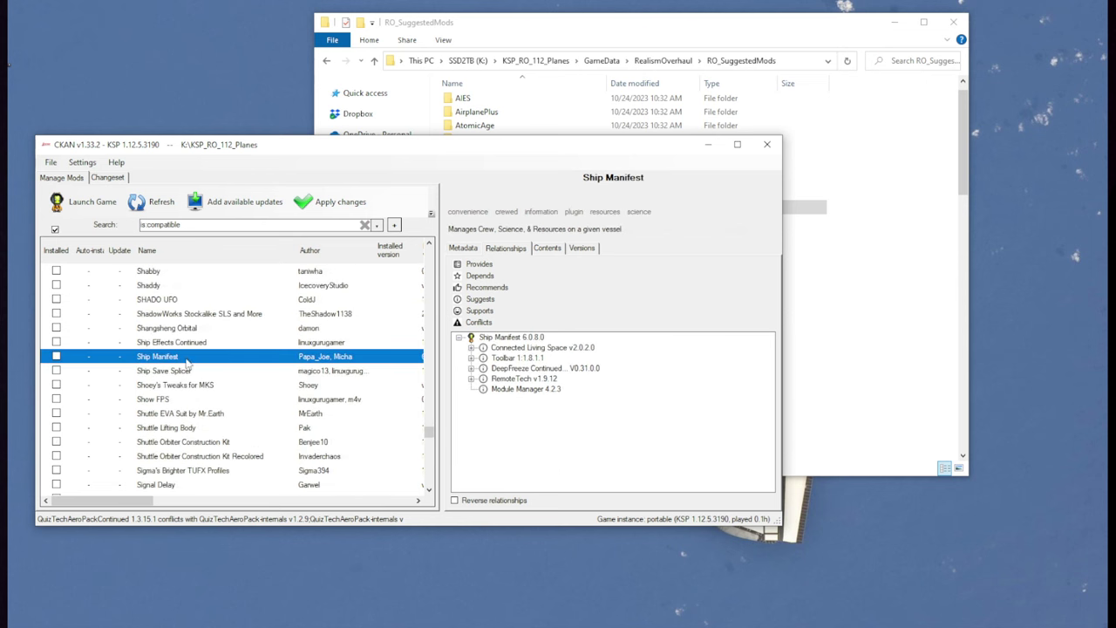
{"action": "left_click", "coordinate": [56, 357]}
{"action": "scroll", "coordinate": [189, 377], "scroll_direction": "down", "scroll_amount": 2}
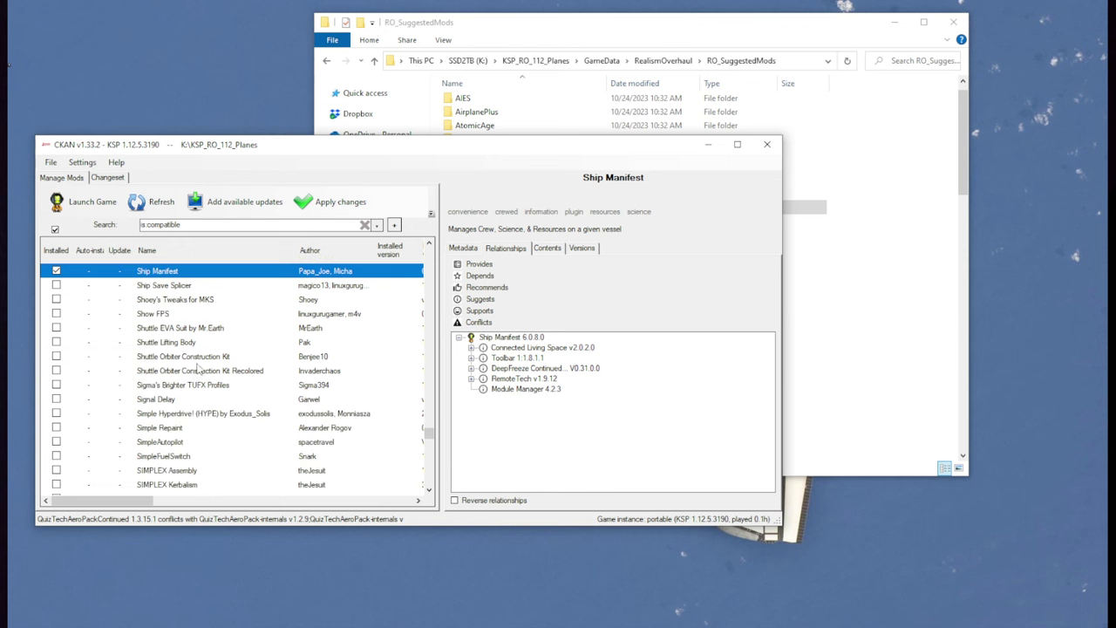
{"action": "left_click", "coordinate": [198, 360]}
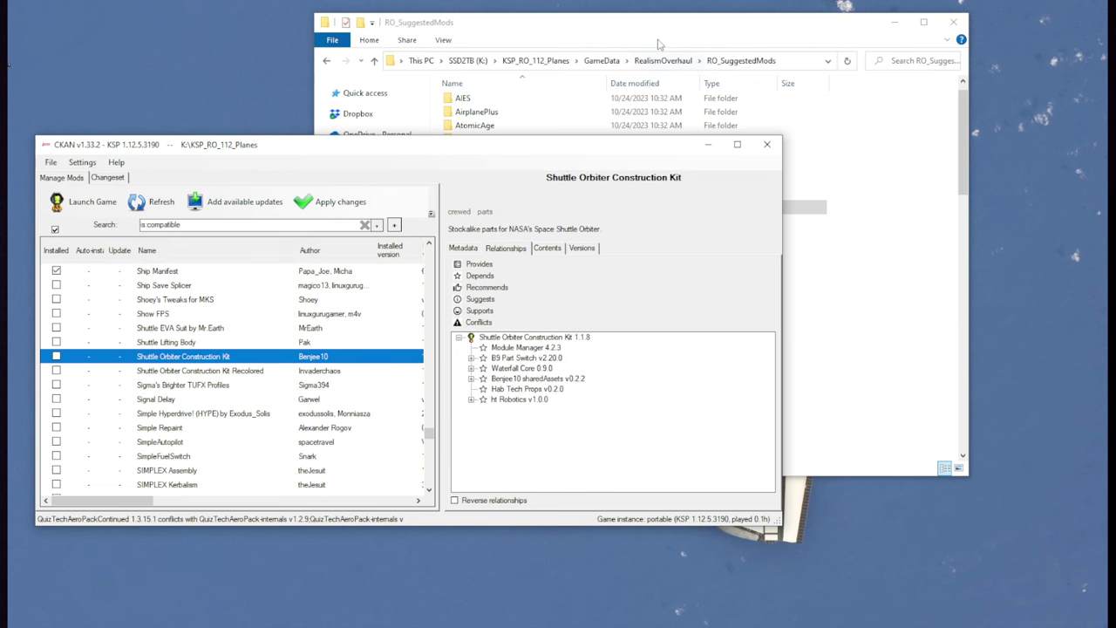
{"action": "left_click", "coordinate": [610, 167]}
{"action": "scroll", "coordinate": [571, 257], "scroll_direction": "down", "scroll_amount": 5}
{"action": "scroll", "coordinate": [573, 259], "scroll_direction": "down", "scroll_amount": 4}
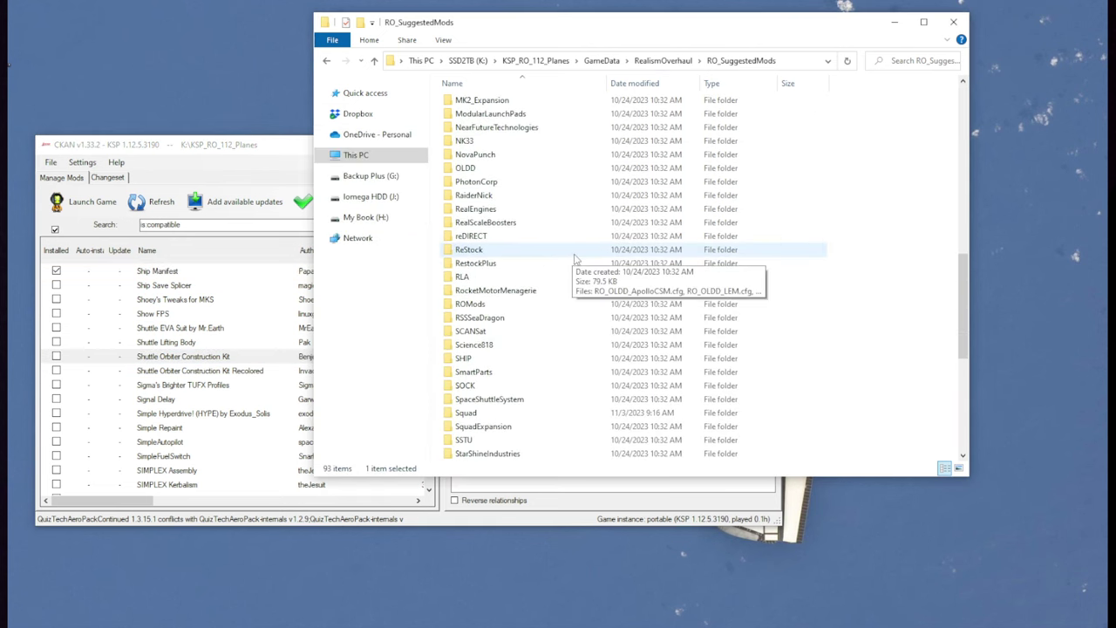
{"action": "left_click", "coordinate": [490, 389]}
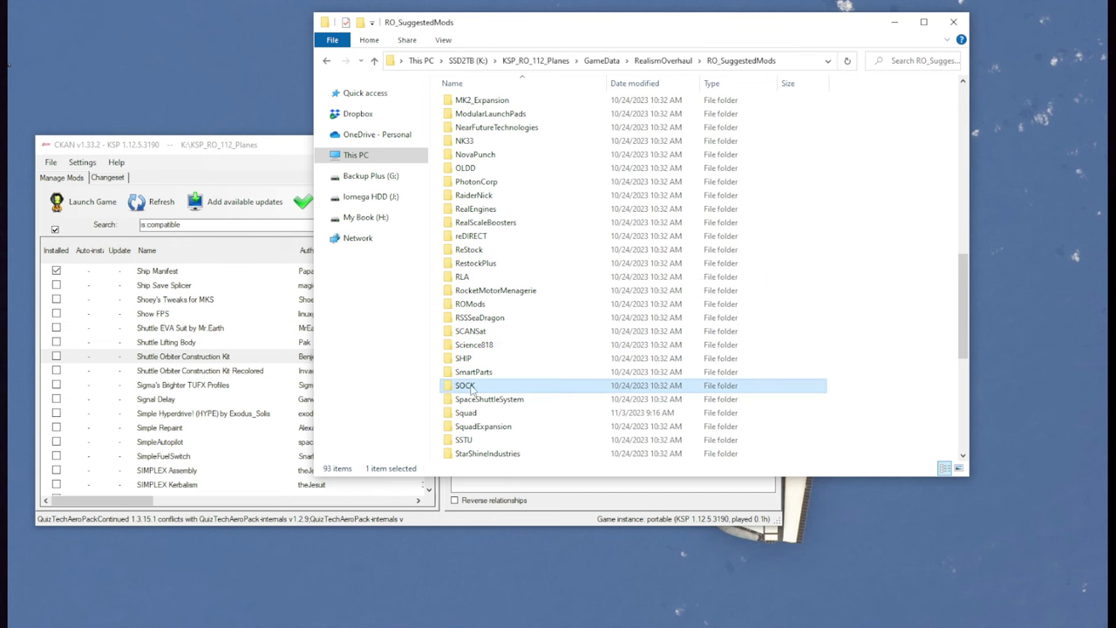
{"action": "left_click", "coordinate": [185, 357]}
{"action": "left_click", "coordinate": [609, 45]}
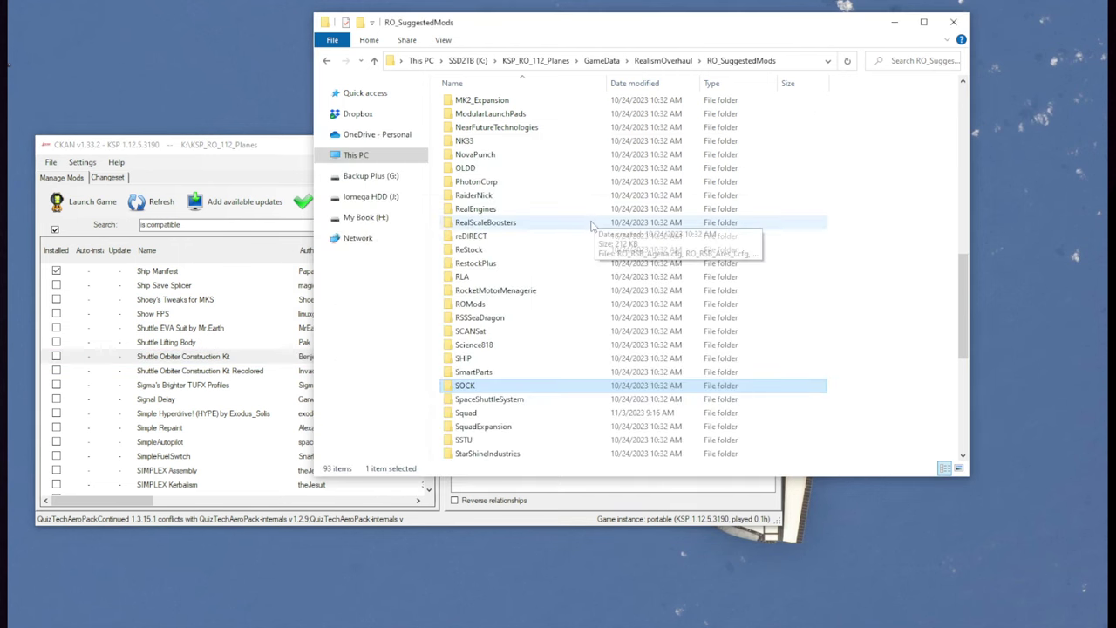
{"action": "left_click", "coordinate": [522, 399]}
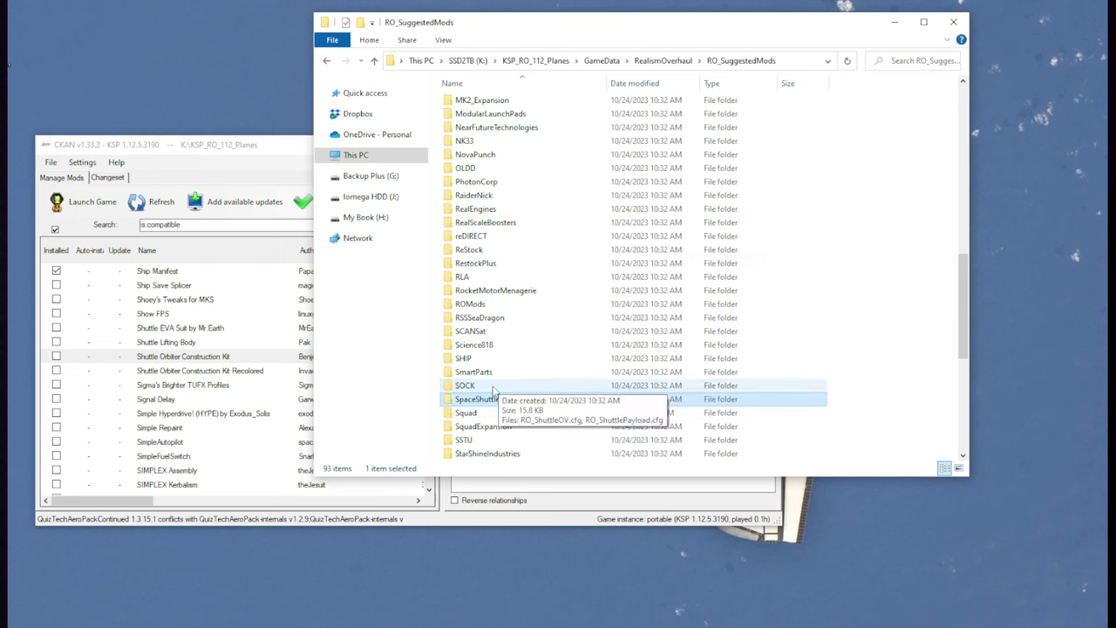
{"action": "left_click", "coordinate": [493, 388]}
{"action": "left_click", "coordinate": [177, 360]}
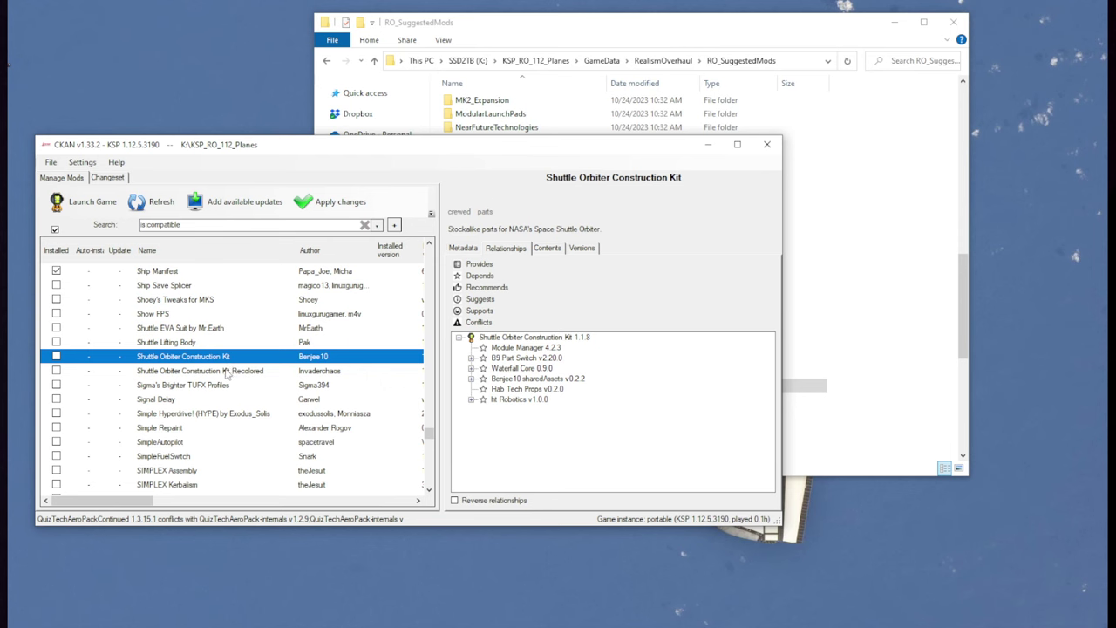
{"action": "left_click", "coordinate": [227, 370]}
{"action": "left_click", "coordinate": [684, 42]}
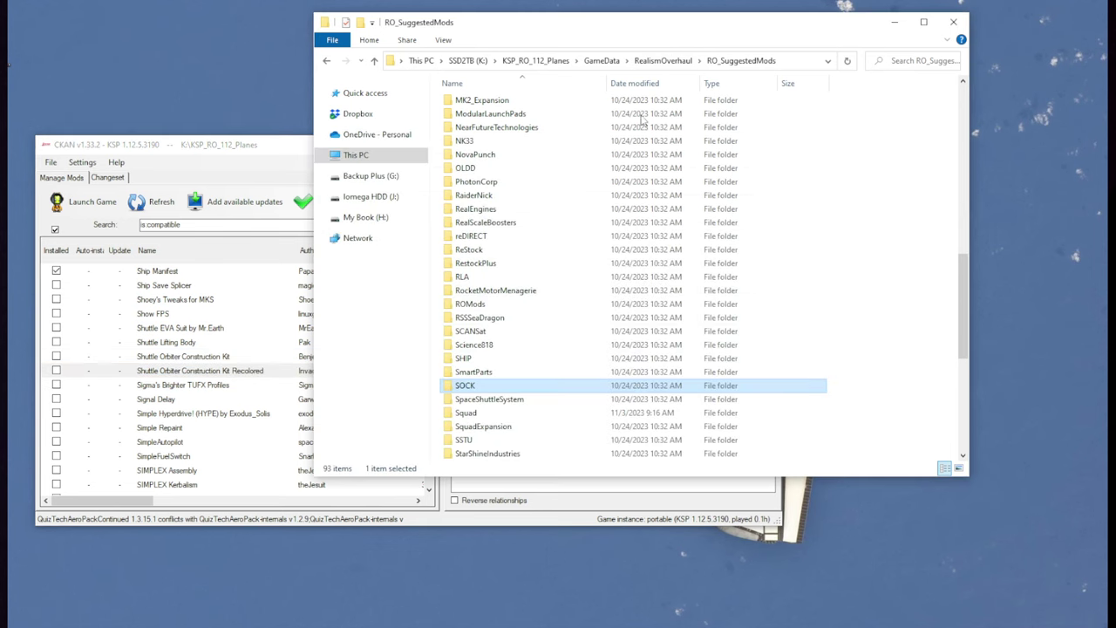
{"action": "double_click", "coordinate": [488, 387]}
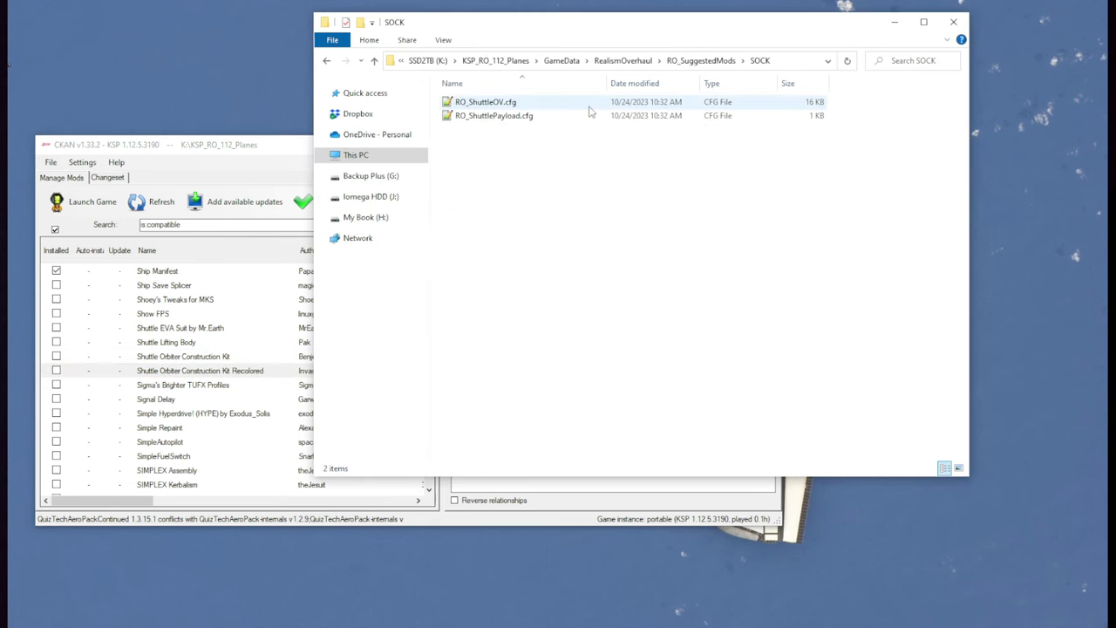
Step: Check StageRecovery, then show Surestrut Engines' Module Manager, Realism Overhaul, Textures Unlimited and Real Plume 2 dependencies
{"action": "left_click", "coordinate": [701, 60]}
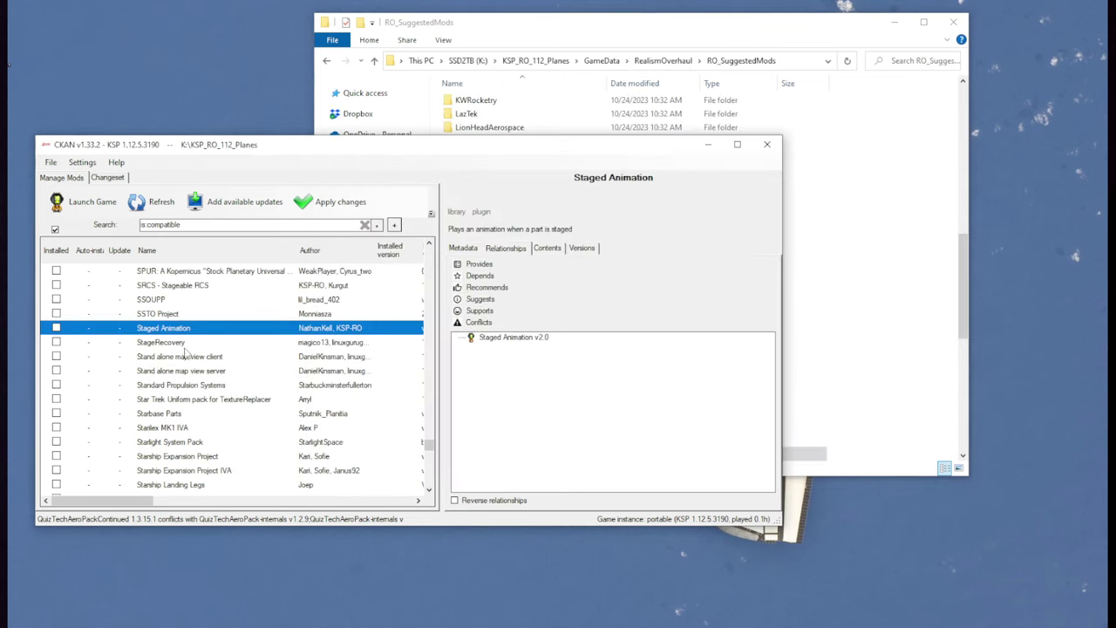
{"action": "left_click", "coordinate": [183, 345]}
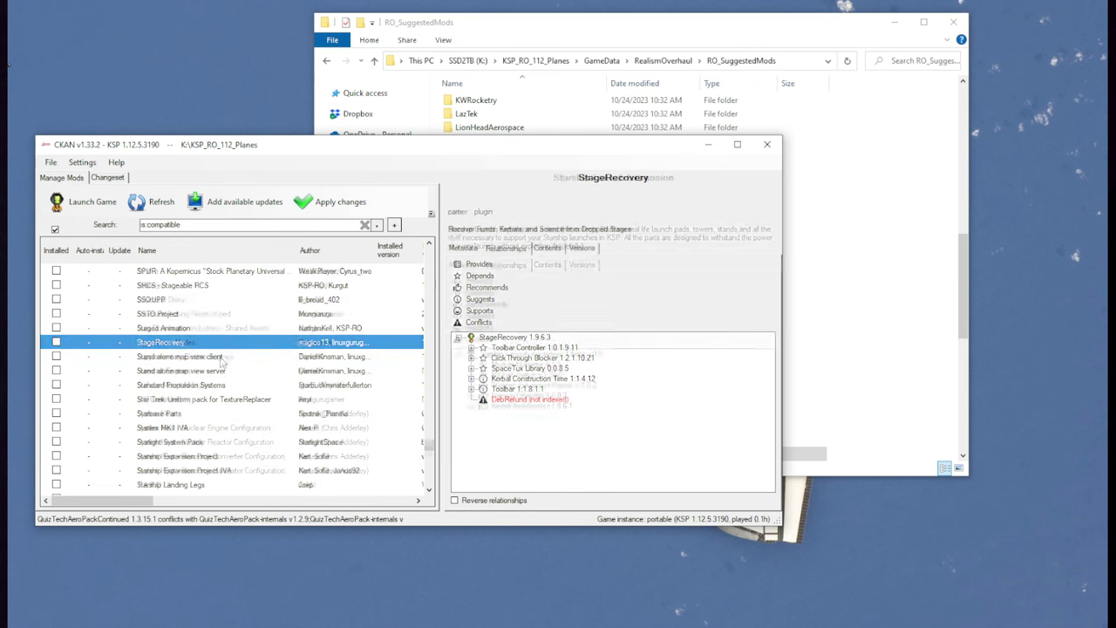
{"action": "scroll", "coordinate": [225, 364], "scroll_direction": "down", "scroll_amount": 6}
{"action": "left_click", "coordinate": [202, 373]}
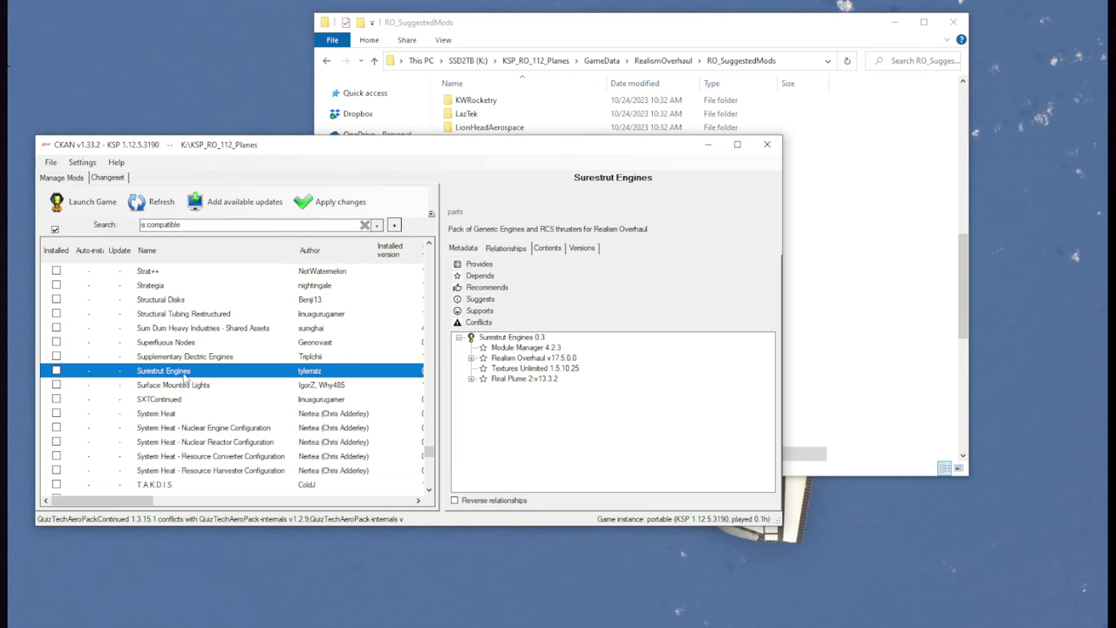
Step: Mark SXTContinued for installation after reviewing its dependencies
{"action": "left_click", "coordinate": [184, 387]}
{"action": "left_click", "coordinate": [187, 398]}
{"action": "left_click", "coordinate": [207, 374]}
{"action": "scroll", "coordinate": [206, 373], "scroll_direction": "down", "scroll_amount": 1}
{"action": "left_click", "coordinate": [215, 357]}
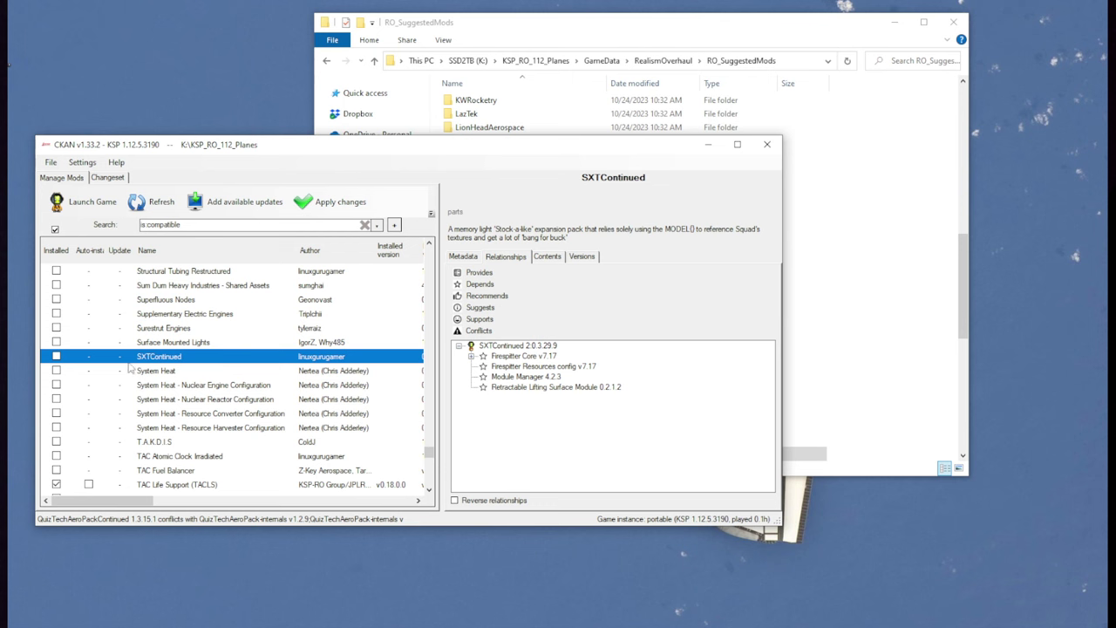
{"action": "left_click", "coordinate": [56, 357]}
Step: Browse the Taerobee, Tantares - Soviet Spacecraft and Tantares Intercolor mod details
{"action": "scroll", "coordinate": [157, 370], "scroll_direction": "down", "scroll_amount": 2}
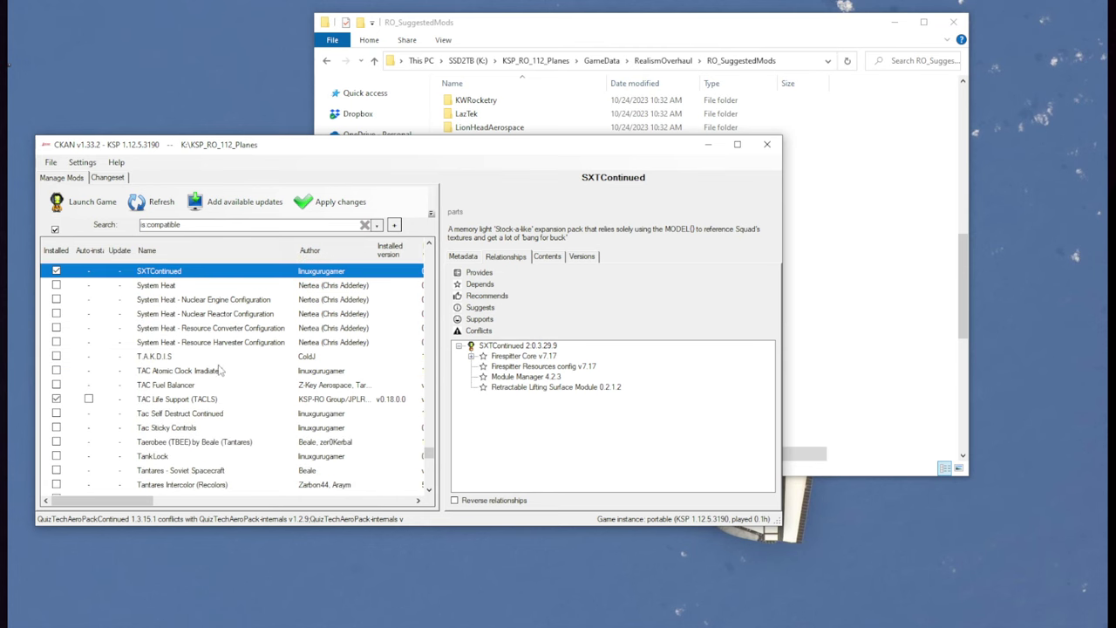
{"action": "scroll", "coordinate": [189, 384], "scroll_direction": "down", "scroll_amount": 3}
{"action": "left_click", "coordinate": [185, 314]}
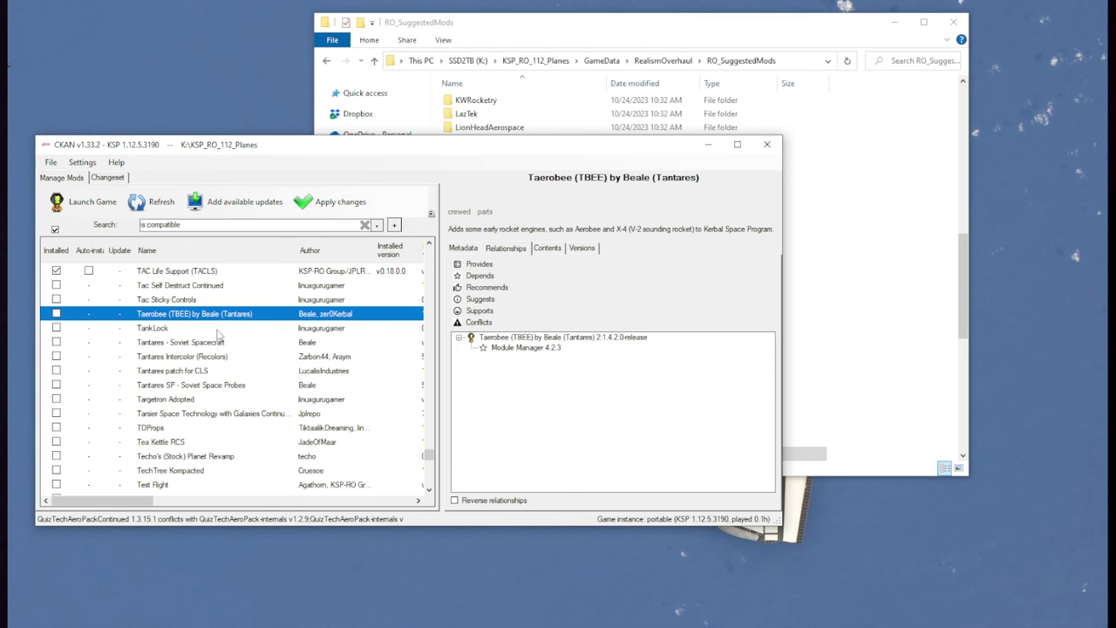
{"action": "scroll", "coordinate": [216, 332], "scroll_direction": "down", "scroll_amount": 1}
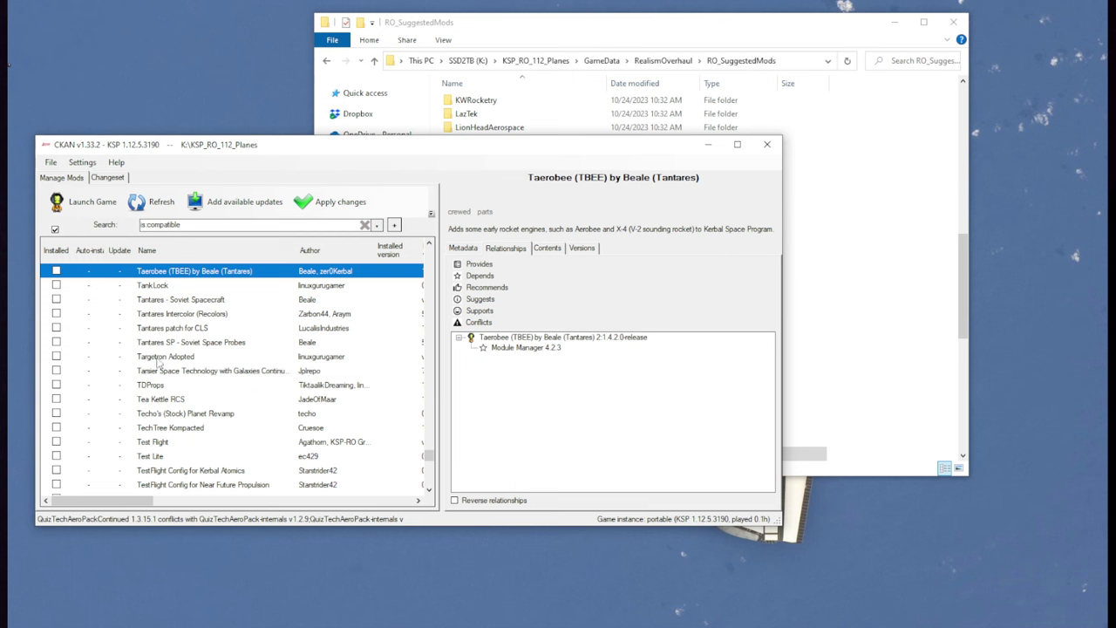
{"action": "left_click", "coordinate": [172, 302]}
{"action": "left_click", "coordinate": [170, 315]}
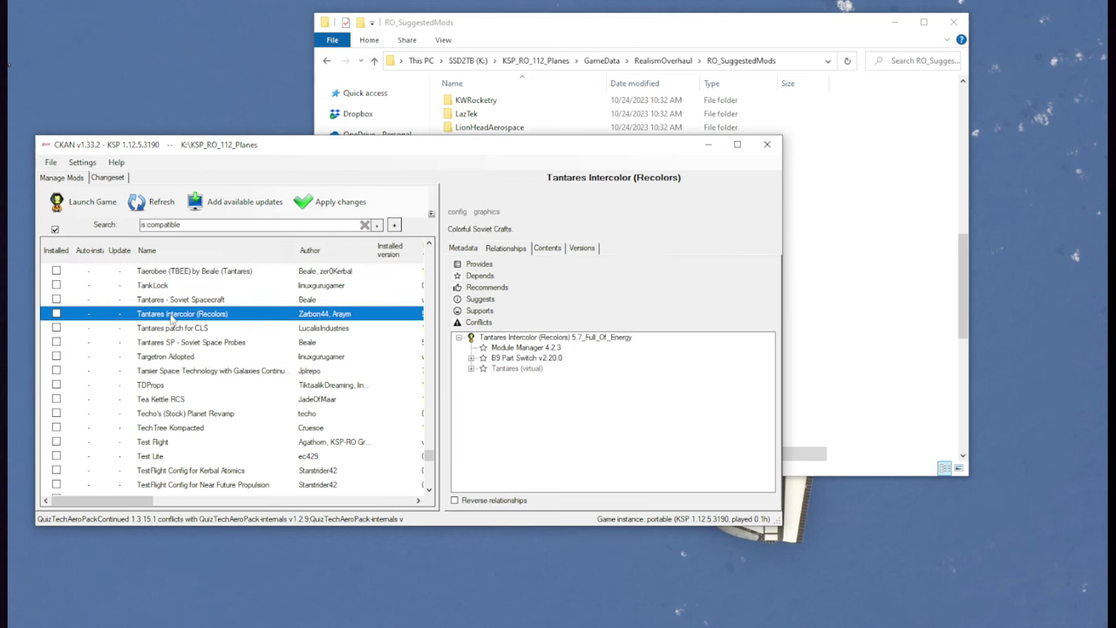
{"action": "left_click", "coordinate": [171, 303]}
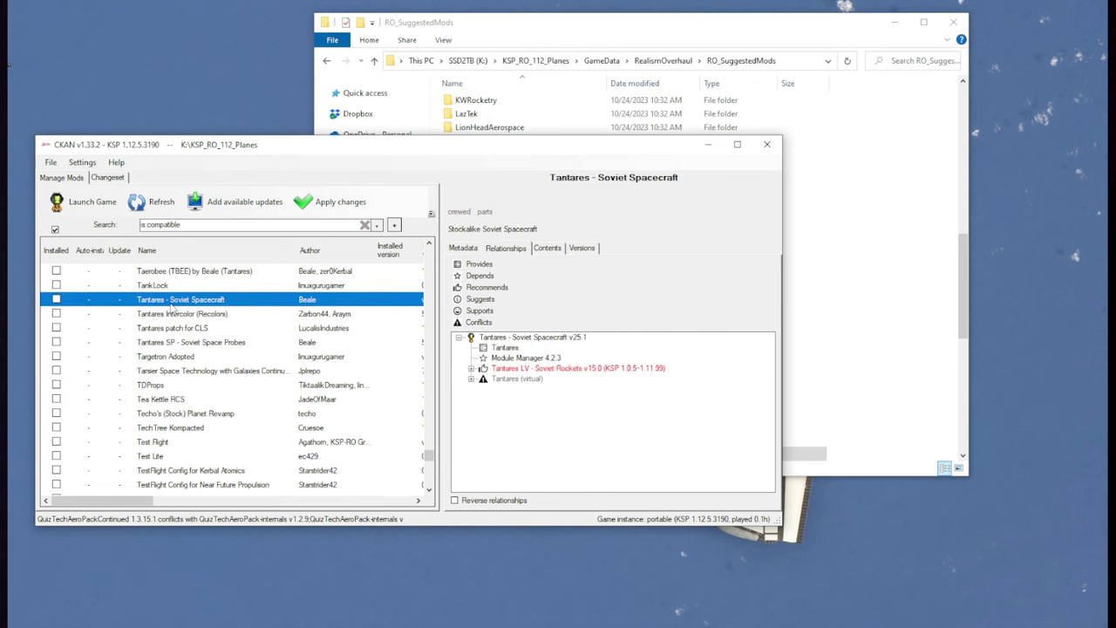
Step: Select the Tantares folder in the suggested-mods listing, then view Targetron Adopted and Test Lite
{"action": "left_click", "coordinate": [820, 48]}
{"action": "scroll", "coordinate": [576, 262], "scroll_direction": "down", "scroll_amount": 5}
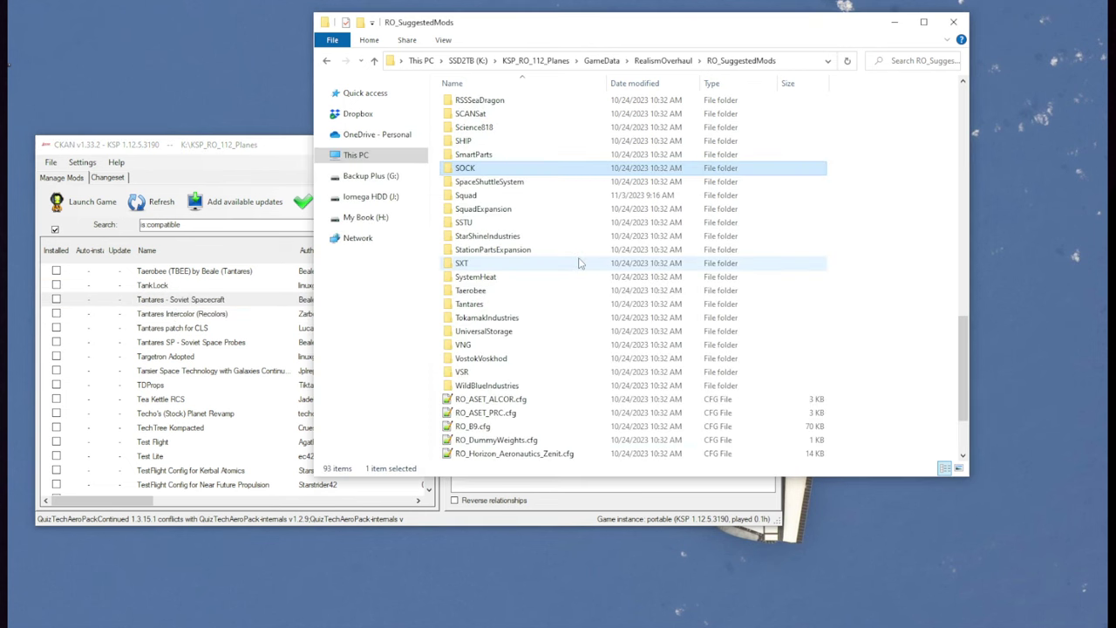
{"action": "left_click", "coordinate": [475, 304]}
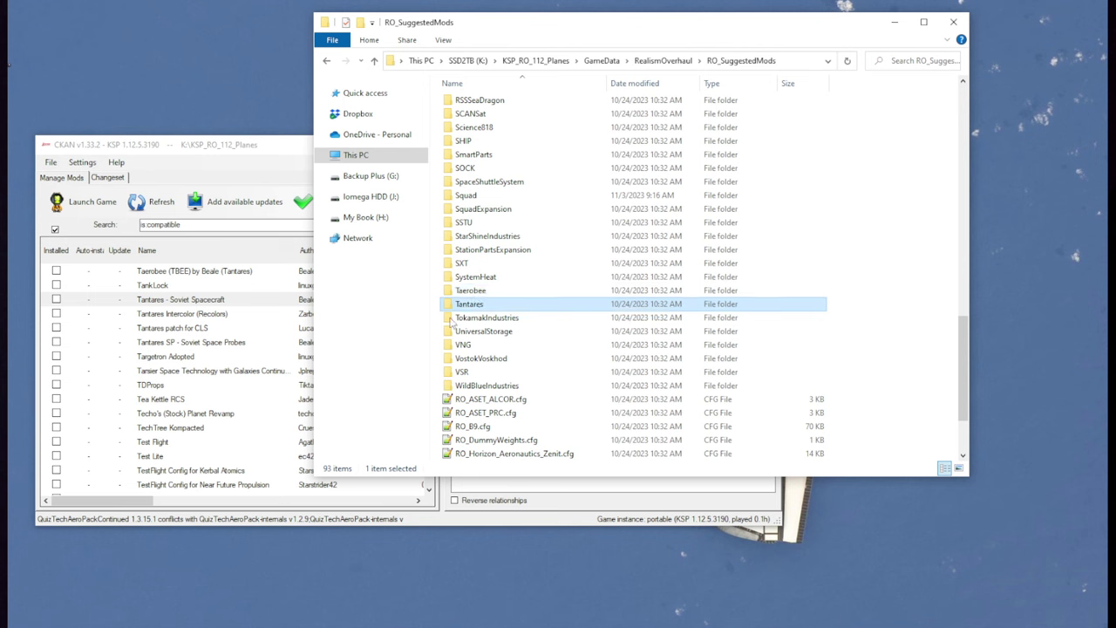
{"action": "left_click", "coordinate": [173, 357]}
{"action": "scroll", "coordinate": [178, 359], "scroll_direction": "down", "scroll_amount": 2}
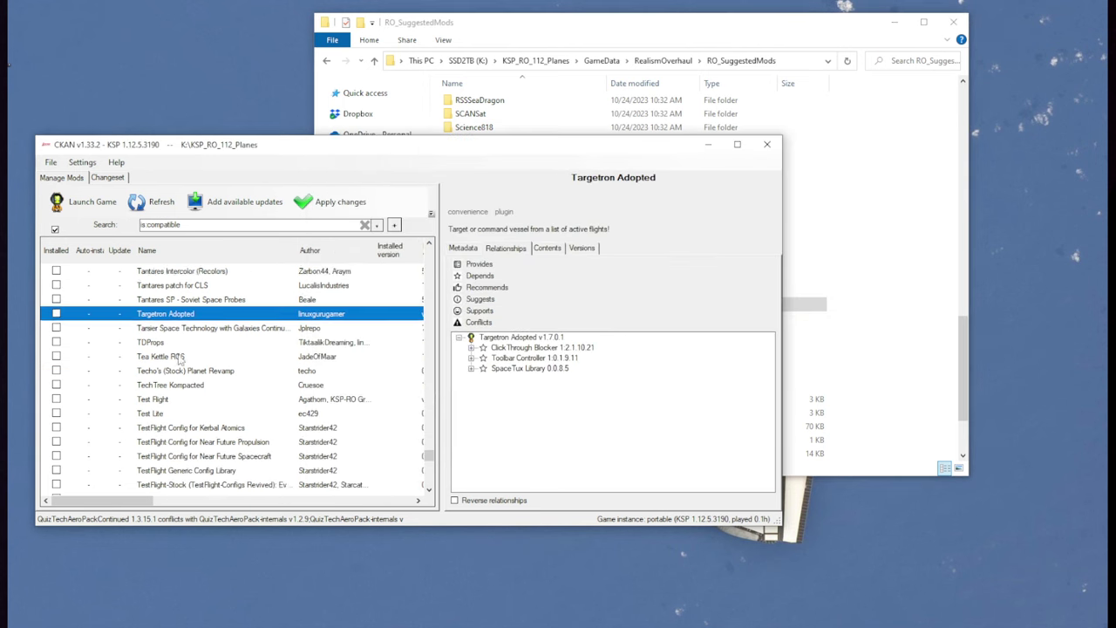
{"action": "left_click", "coordinate": [157, 372]}
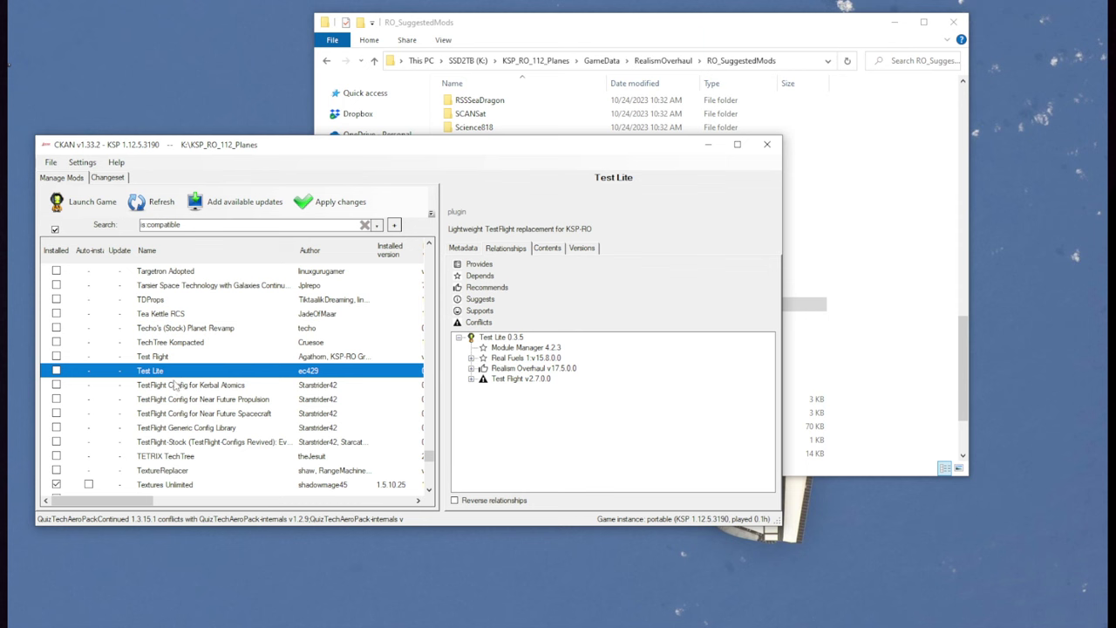
{"action": "left_click", "coordinate": [177, 385]}
{"action": "left_click", "coordinate": [173, 375]}
Step: Compare the TestFlight config mods and TETRIX TechTree, ending on TextureReplacer's details
{"action": "scroll", "coordinate": [174, 415], "scroll_direction": "down", "scroll_amount": 2}
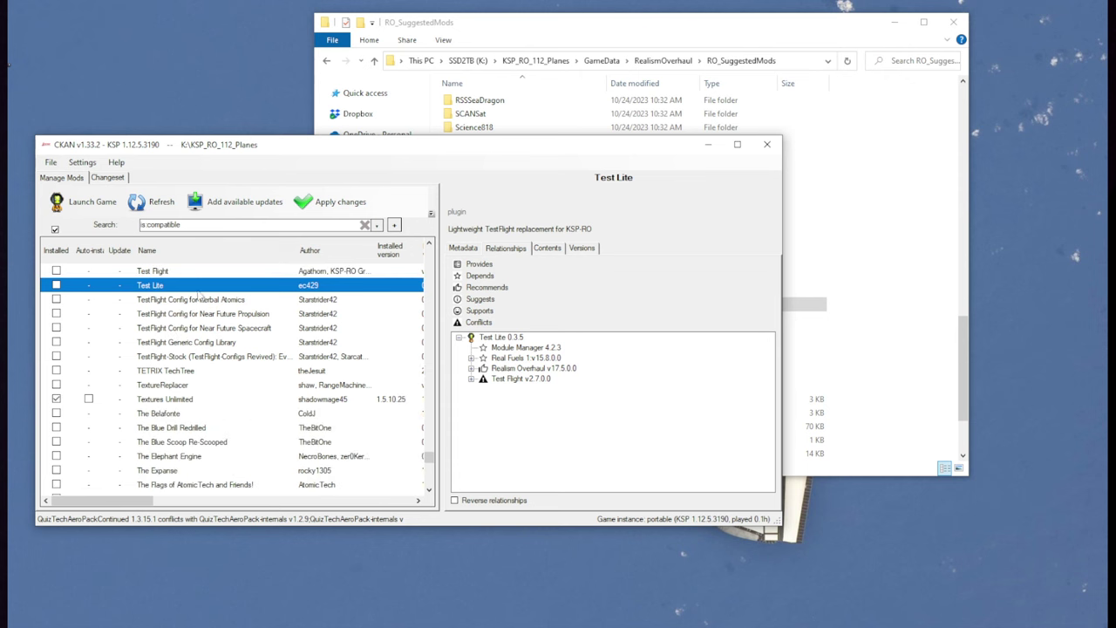
{"action": "left_click", "coordinate": [186, 342]}
{"action": "left_click", "coordinate": [182, 357]}
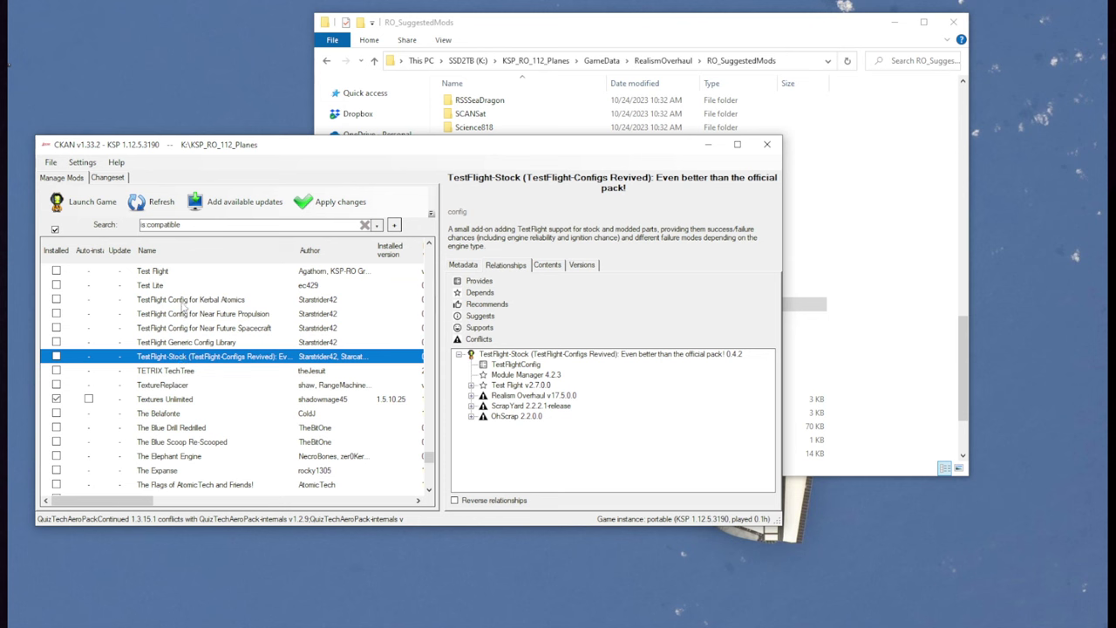
{"action": "left_click", "coordinate": [184, 302]}
{"action": "left_click", "coordinate": [186, 315]}
{"action": "left_click", "coordinate": [186, 329]}
{"action": "left_click", "coordinate": [187, 342]}
{"action": "left_click", "coordinate": [228, 356]}
{"action": "left_click", "coordinate": [165, 373]}
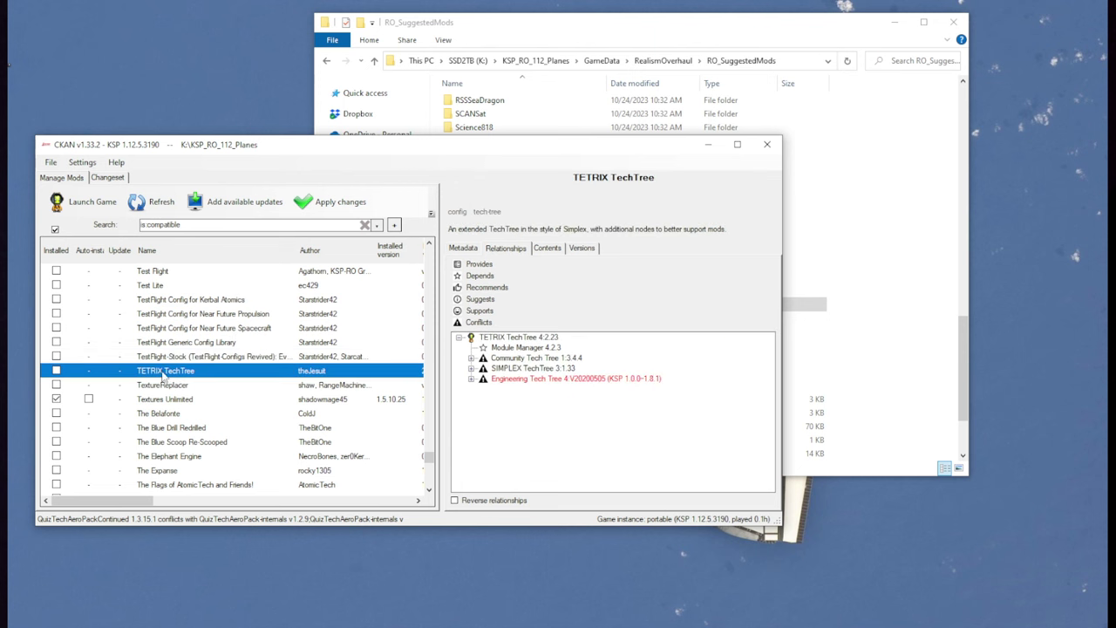
{"action": "left_click", "coordinate": [182, 387]}
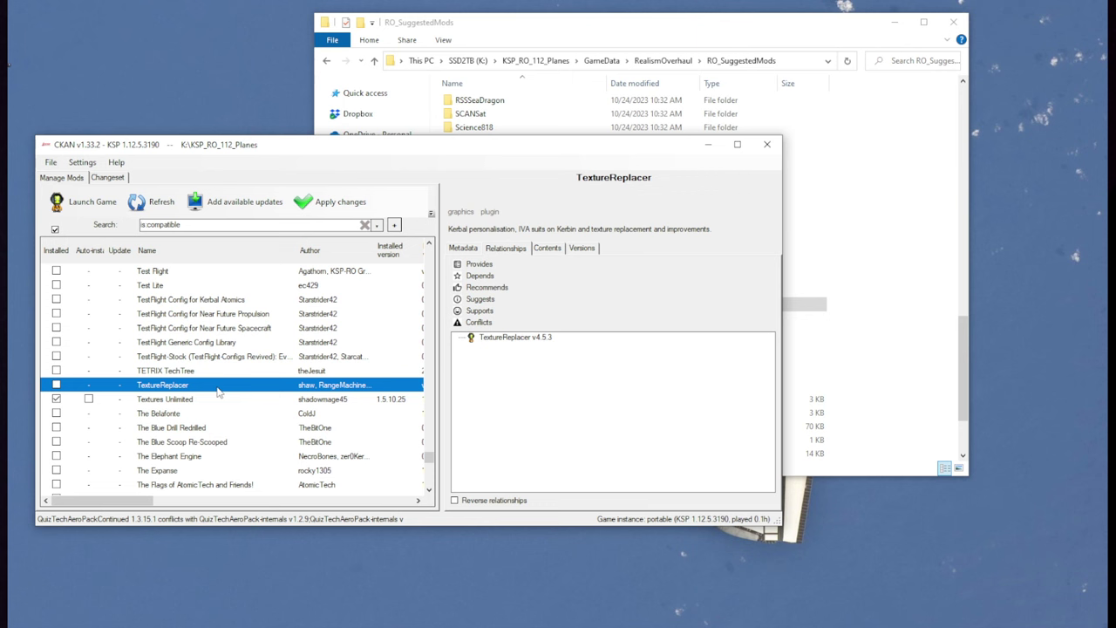
Step: Mark TextureReplacer and Toolbar for installation
{"action": "left_click", "coordinate": [57, 385]}
{"action": "scroll", "coordinate": [241, 364], "scroll_direction": "down", "scroll_amount": 2}
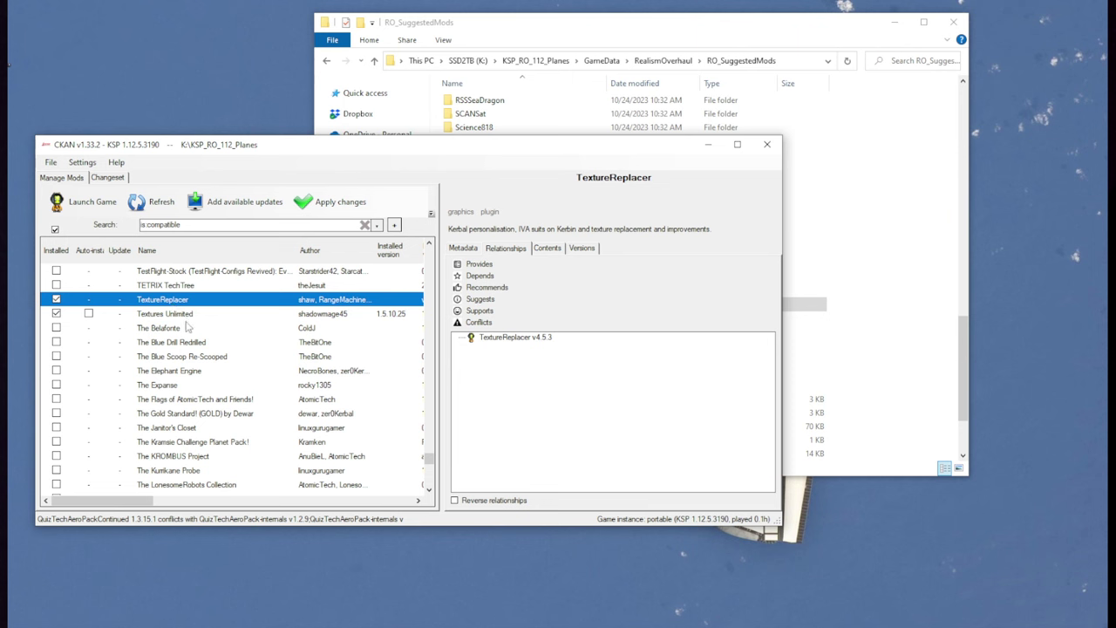
{"action": "scroll", "coordinate": [186, 330], "scroll_direction": "down", "scroll_amount": 2}
{"action": "scroll", "coordinate": [186, 329], "scroll_direction": "down", "scroll_amount": 6}
{"action": "left_click", "coordinate": [166, 357]}
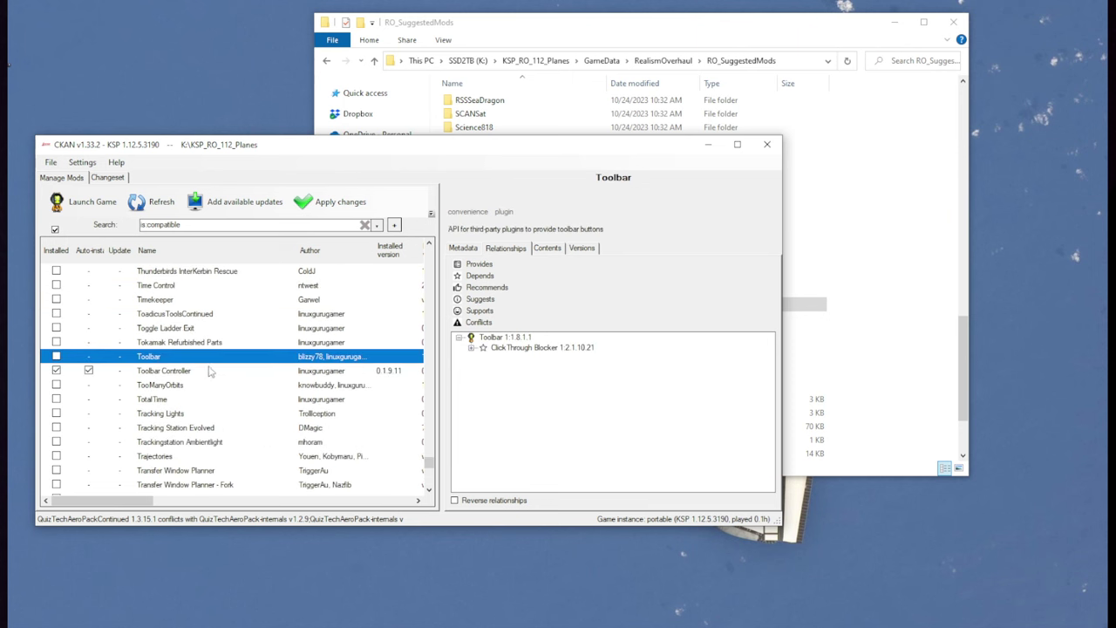
{"action": "left_click", "coordinate": [56, 356]}
Step: View the TooManyOrbits and Tracking Lights mod details
{"action": "left_click", "coordinate": [164, 391]}
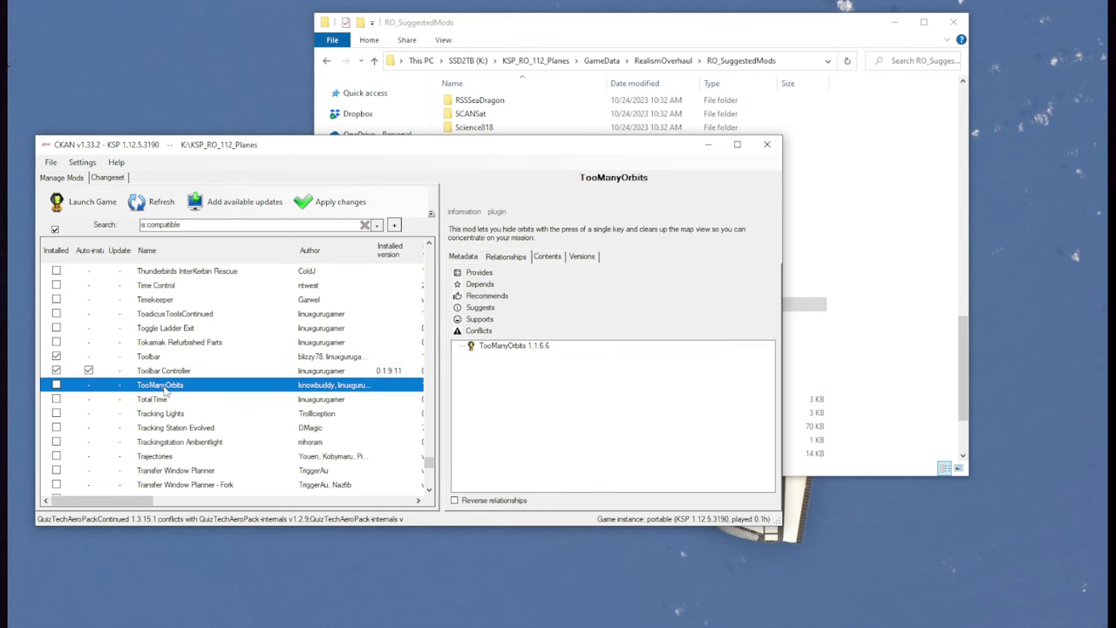
{"action": "left_click", "coordinate": [153, 359]}
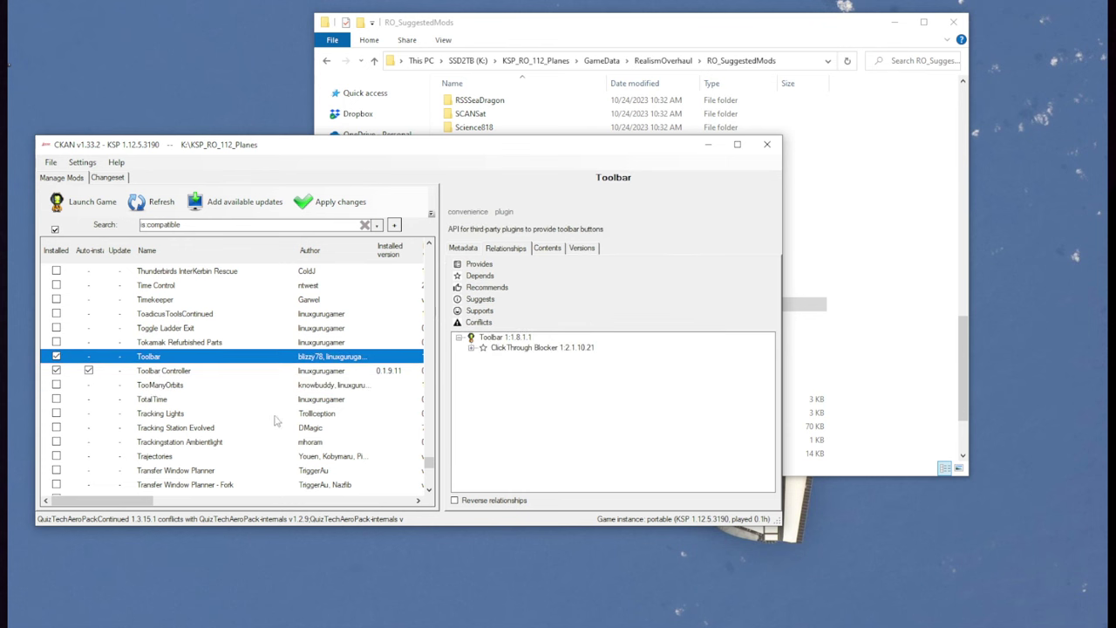
{"action": "left_click", "coordinate": [203, 415]}
{"action": "scroll", "coordinate": [203, 422], "scroll_direction": "down", "scroll_amount": 1}
Step: Compare the Trajectories, Trackingstation Ambientlight and Transfer Window Planner details
{"action": "scroll", "coordinate": [203, 427], "scroll_direction": "down", "scroll_amount": 2}
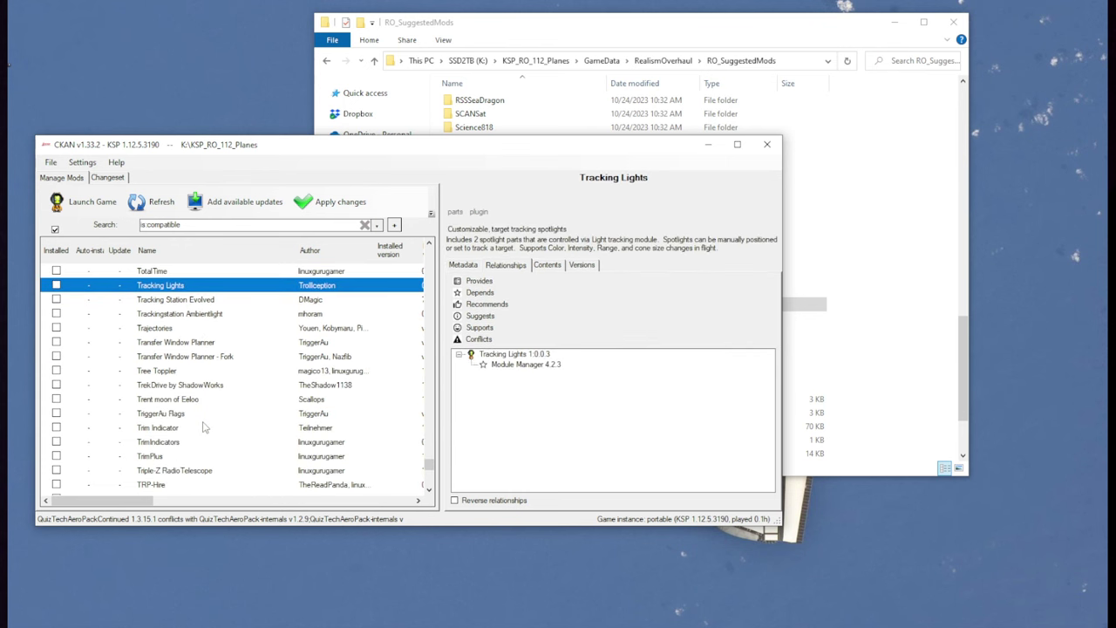
{"action": "left_click", "coordinate": [169, 329]}
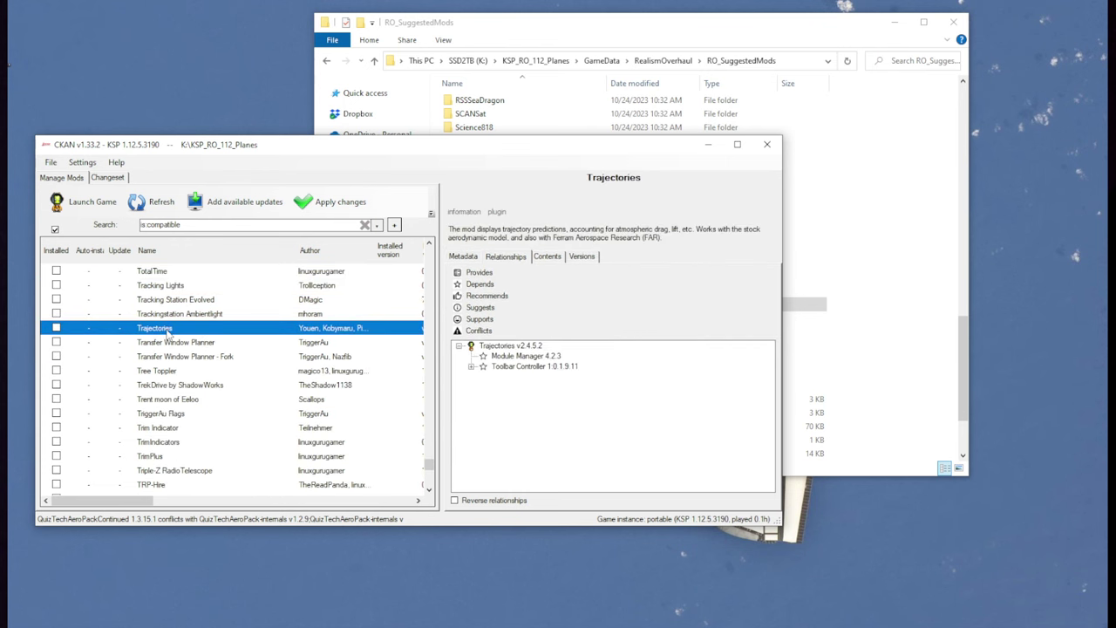
{"action": "scroll", "coordinate": [169, 335], "scroll_direction": "up", "scroll_amount": 1}
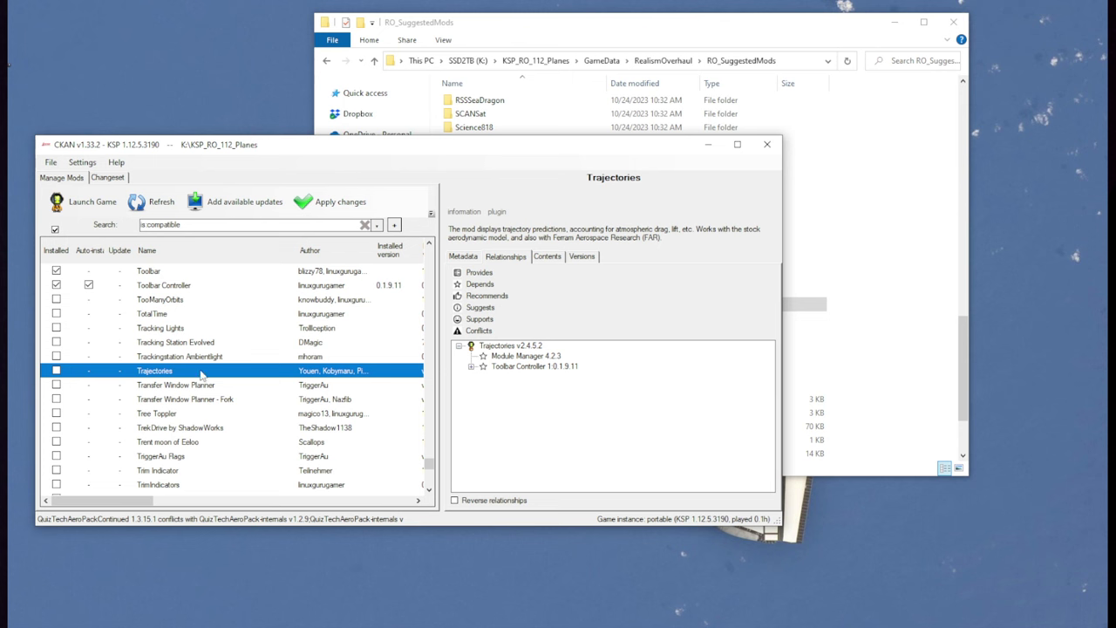
{"action": "left_click", "coordinate": [173, 358]}
{"action": "scroll", "coordinate": [173, 358], "scroll_direction": "down", "scroll_amount": 1}
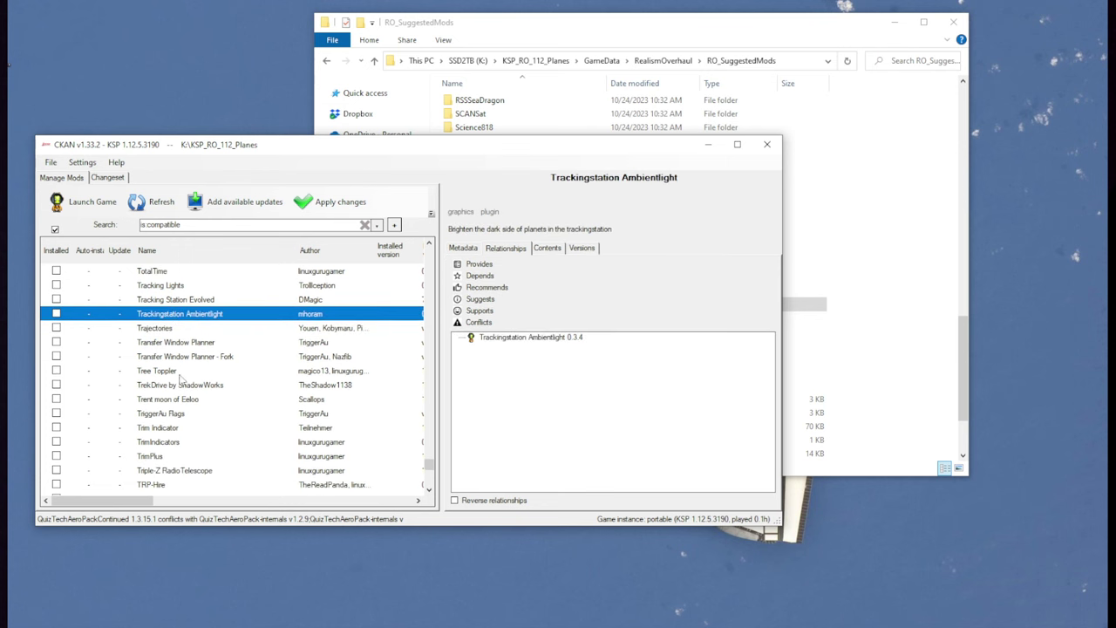
{"action": "left_click", "coordinate": [183, 344]}
{"action": "left_click", "coordinate": [180, 313]}
Step: Check Transfer Window Planner - Fork and Trent, then jump to Universal Storage II Finalized with 'uni'
{"action": "left_click", "coordinate": [172, 342]}
{"action": "left_click", "coordinate": [171, 328]}
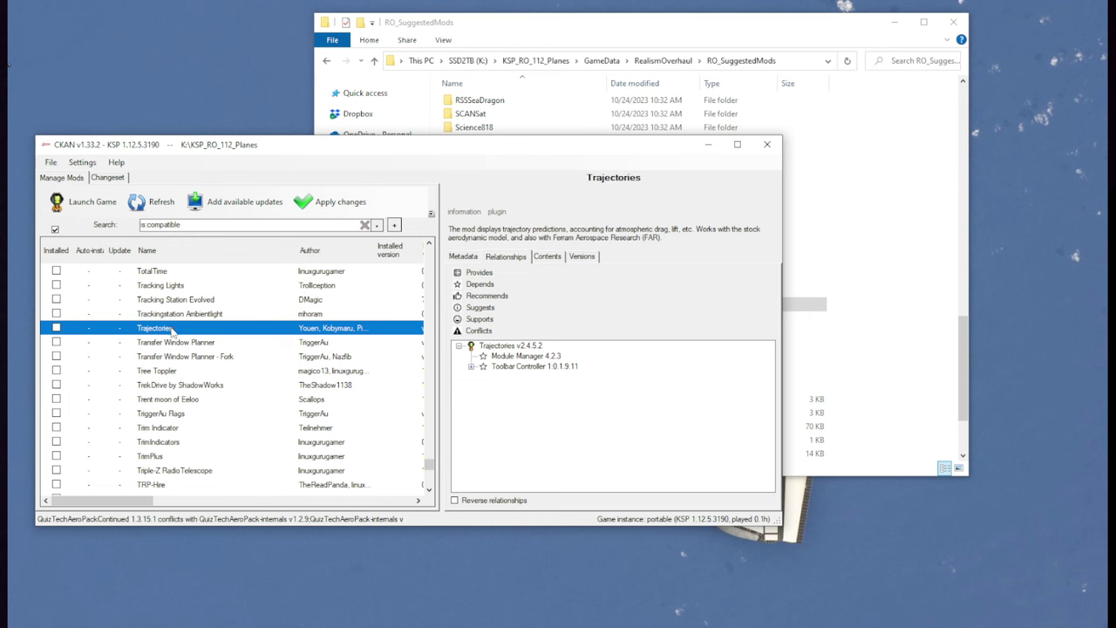
{"action": "left_click", "coordinate": [176, 347]}
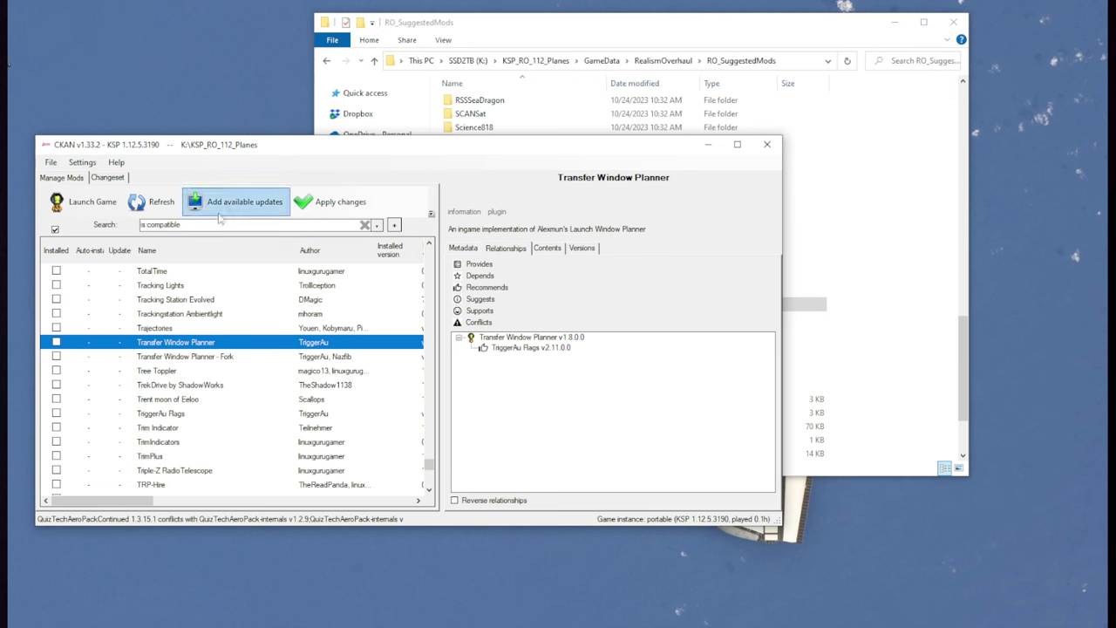
{"action": "left_click", "coordinate": [183, 355]}
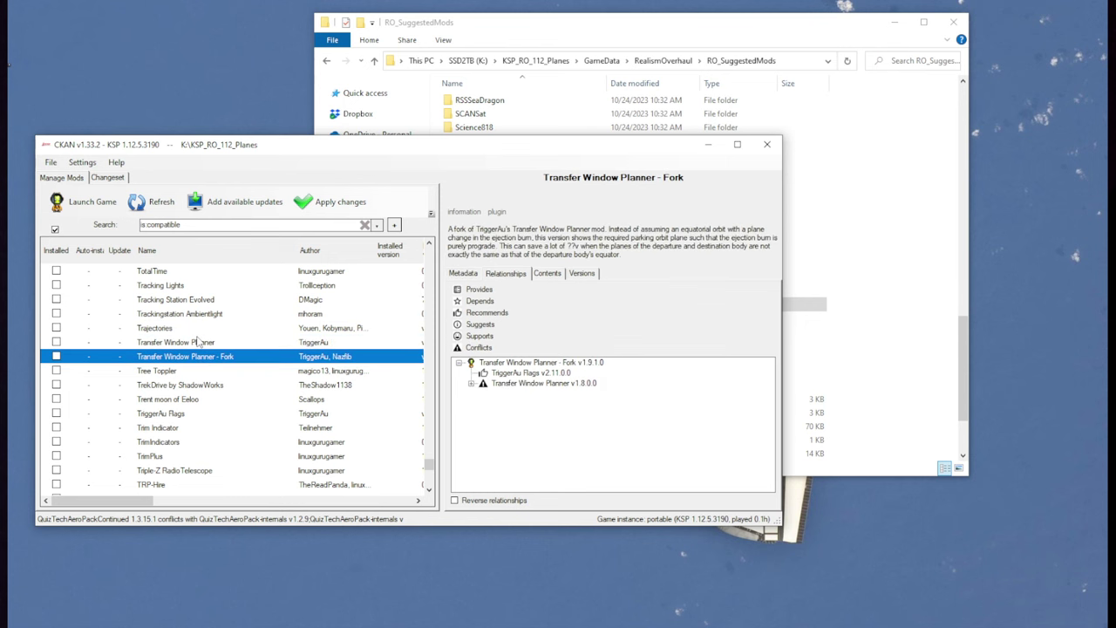
{"action": "left_click", "coordinate": [192, 347]}
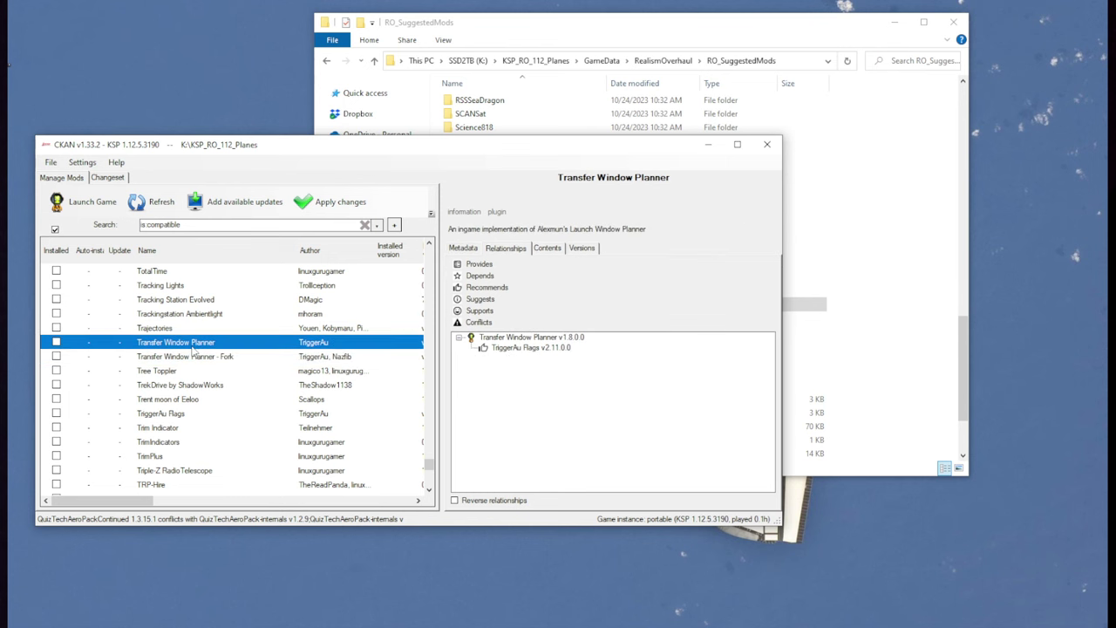
{"action": "left_click", "coordinate": [164, 401]}
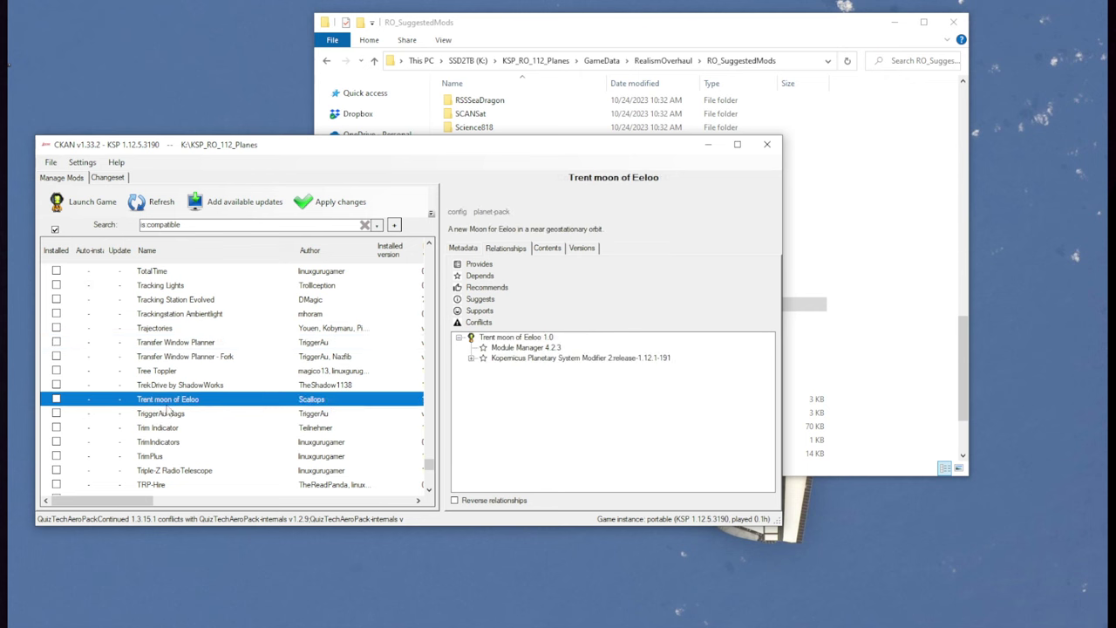
{"action": "type", "text": "uni"}
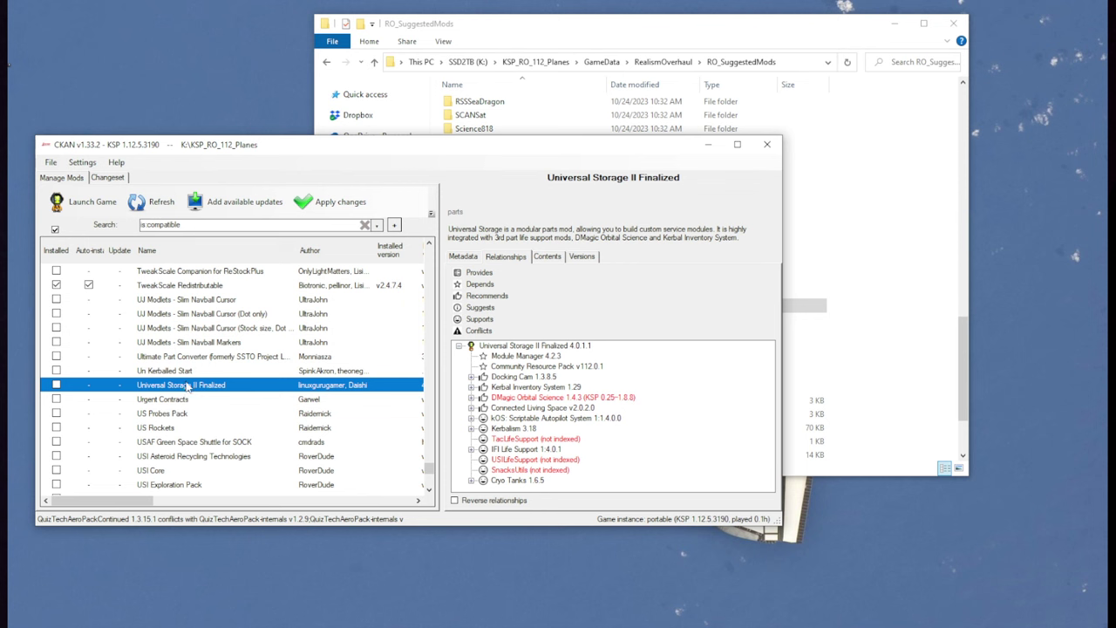
Step: Select the UniversalStorage folder in the file browser, then compare US Probes Pack and US Rockets
{"action": "scroll", "coordinate": [186, 392], "scroll_direction": "down", "scroll_amount": 1}
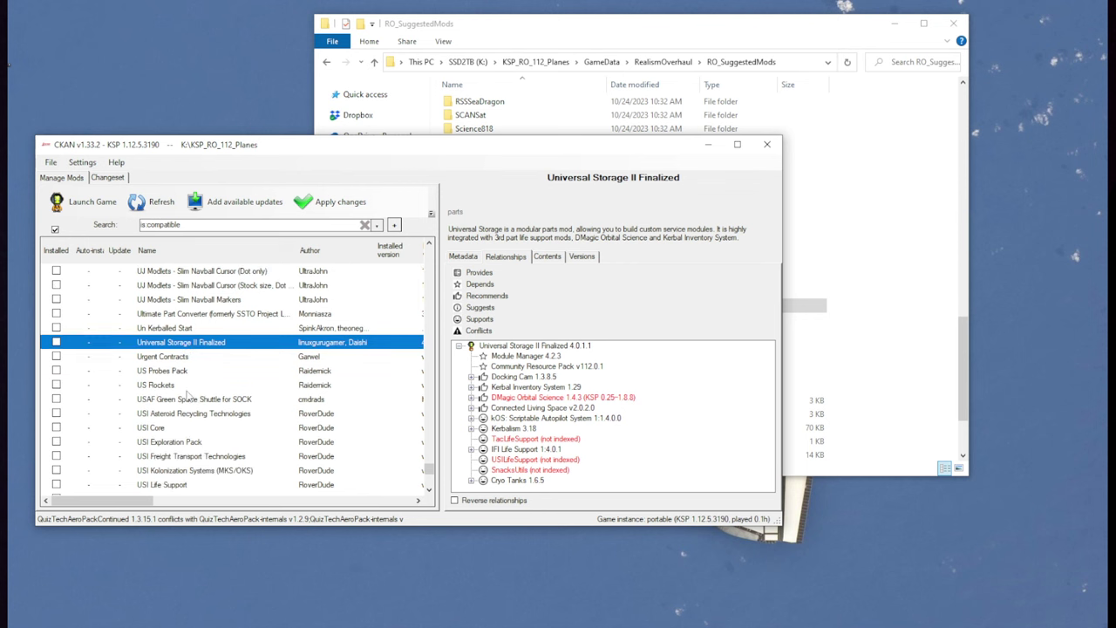
{"action": "left_click", "coordinate": [692, 12]}
{"action": "left_click", "coordinate": [516, 333]}
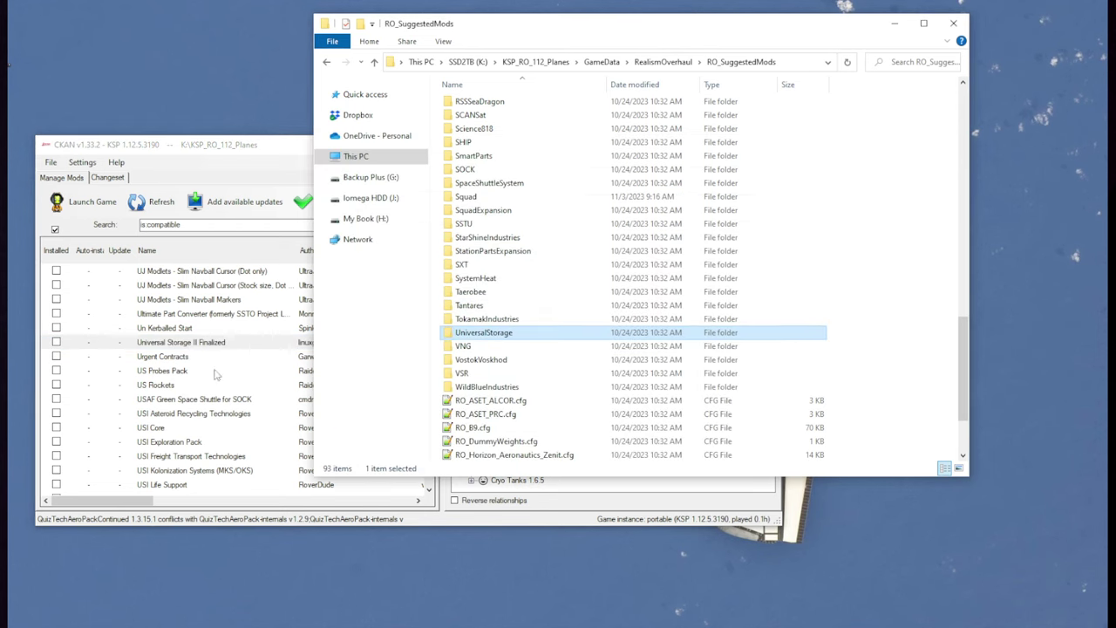
{"action": "left_click", "coordinate": [194, 343]}
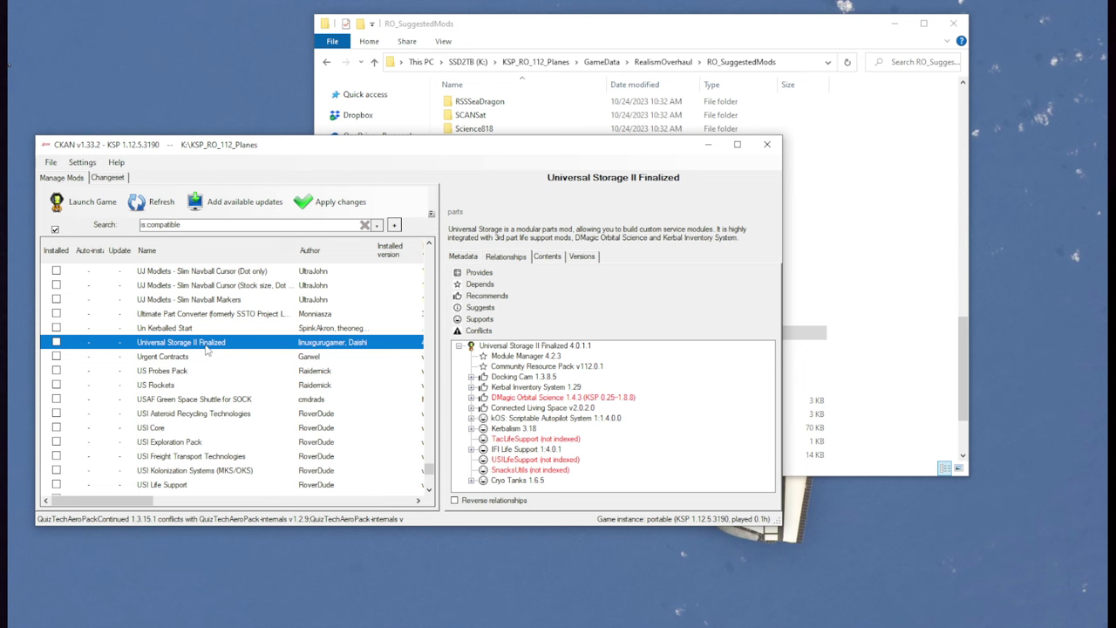
{"action": "left_click", "coordinate": [174, 373]}
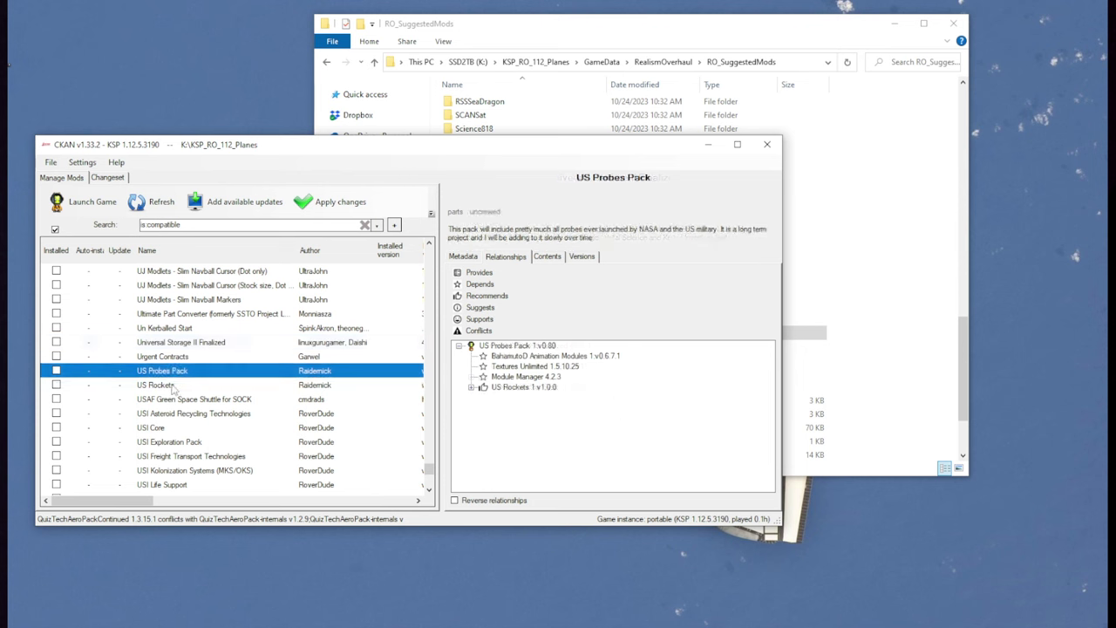
{"action": "left_click", "coordinate": [172, 384]}
{"action": "left_click", "coordinate": [174, 374]}
{"action": "left_click", "coordinate": [170, 387]}
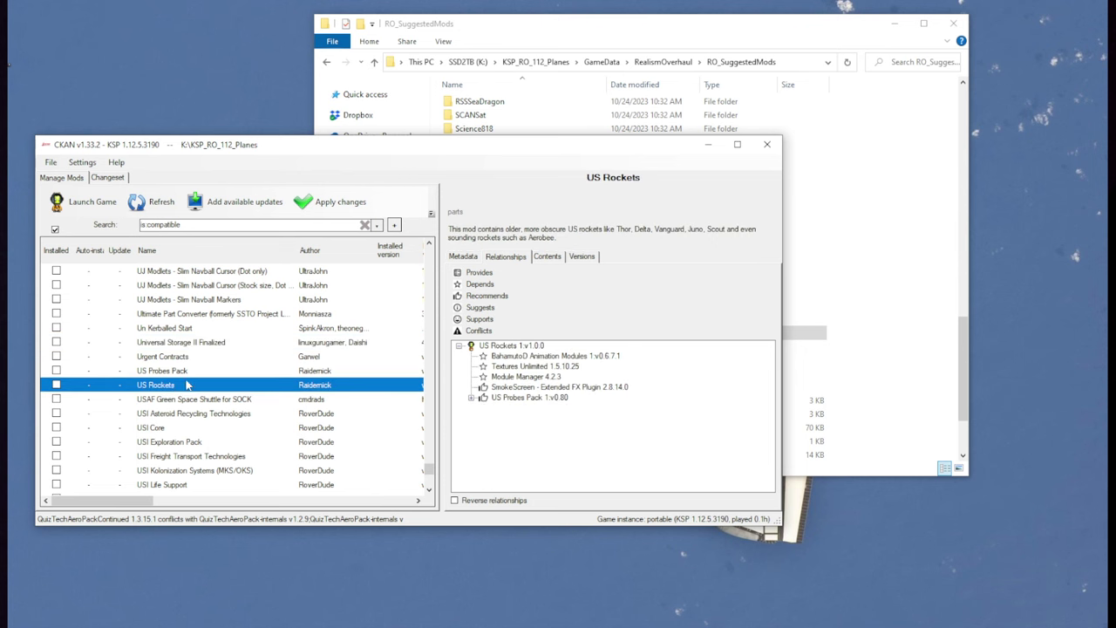
Step: Browse USAF Green Space Shuttle and the USI Core, Freight, Kolonization, Life Support and Tools mods
{"action": "left_click", "coordinate": [190, 403]}
{"action": "scroll", "coordinate": [192, 403], "scroll_direction": "down", "scroll_amount": 2}
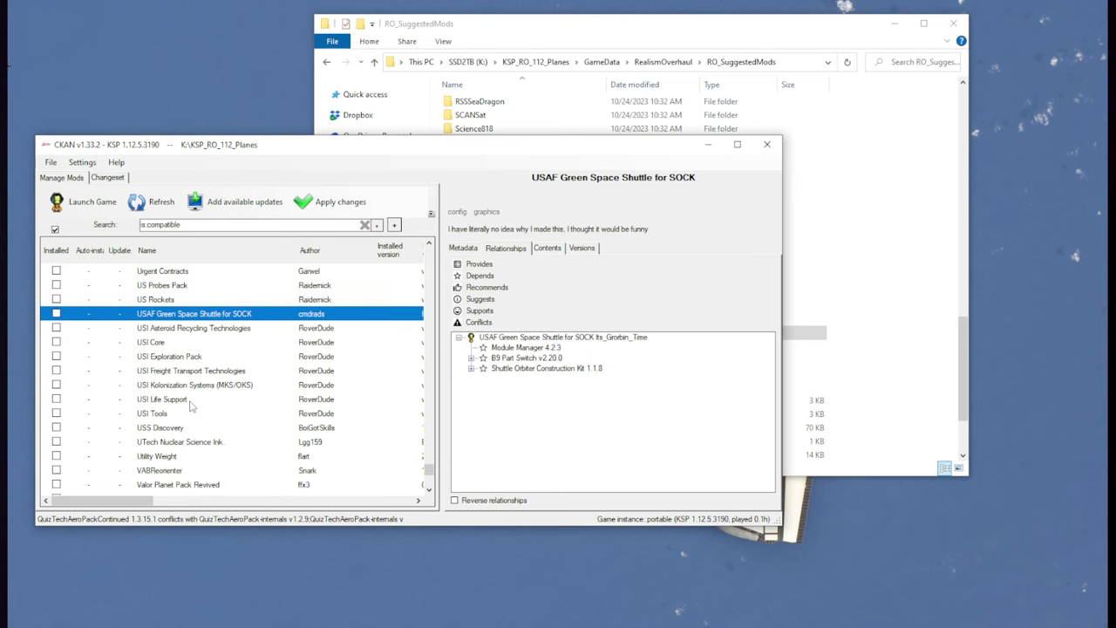
{"action": "left_click", "coordinate": [171, 345]}
{"action": "left_click", "coordinate": [170, 369]}
{"action": "left_click", "coordinate": [174, 386]}
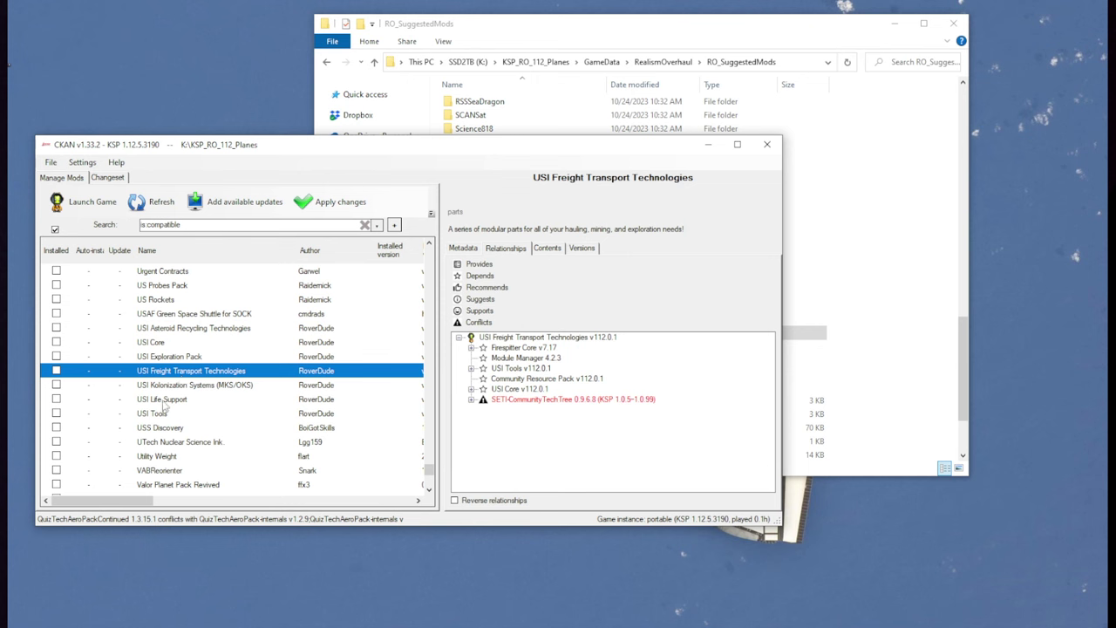
{"action": "left_click", "coordinate": [164, 401]}
{"action": "left_click", "coordinate": [172, 386]}
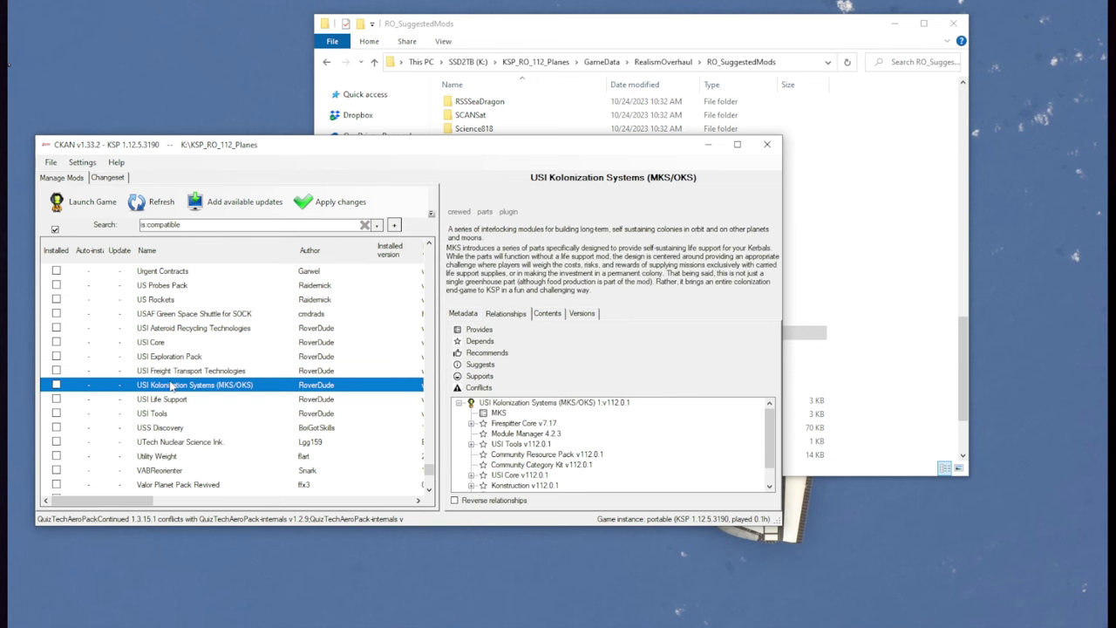
{"action": "left_click", "coordinate": [155, 414]}
Step: View Valyn's Flags, Ven's Stock Part Revamp with its ReStock 1.4.3 conflict, and the Vertex mods
{"action": "scroll", "coordinate": [157, 418], "scroll_direction": "down", "scroll_amount": 2}
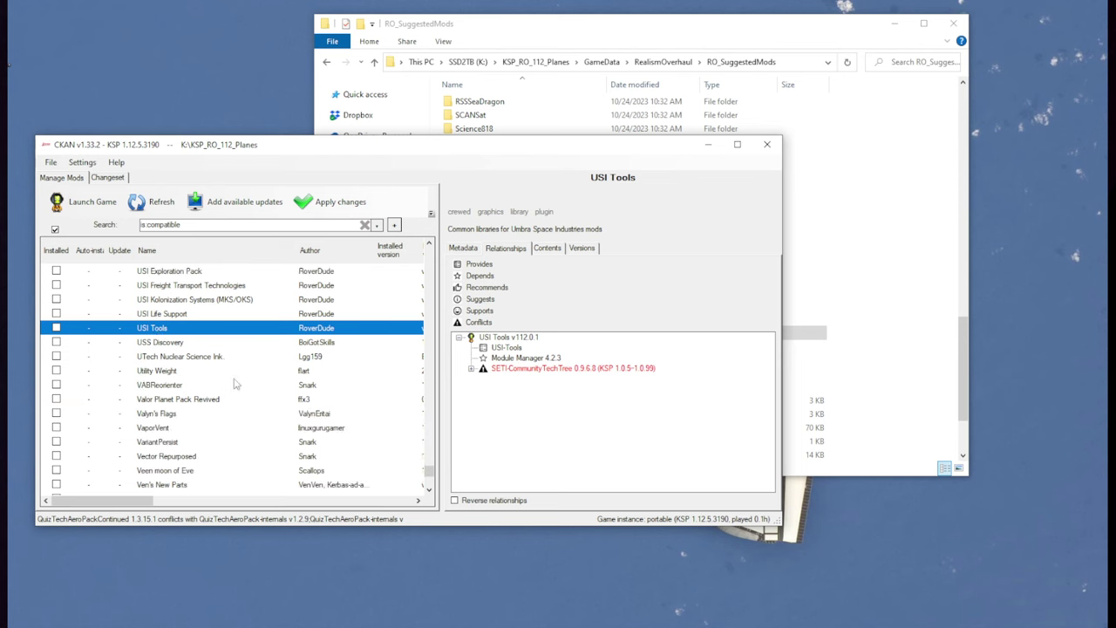
{"action": "scroll", "coordinate": [234, 381], "scroll_direction": "down", "scroll_amount": 3}
{"action": "left_click", "coordinate": [183, 285]}
{"action": "left_click", "coordinate": [196, 370]}
{"action": "left_click", "coordinate": [196, 385]}
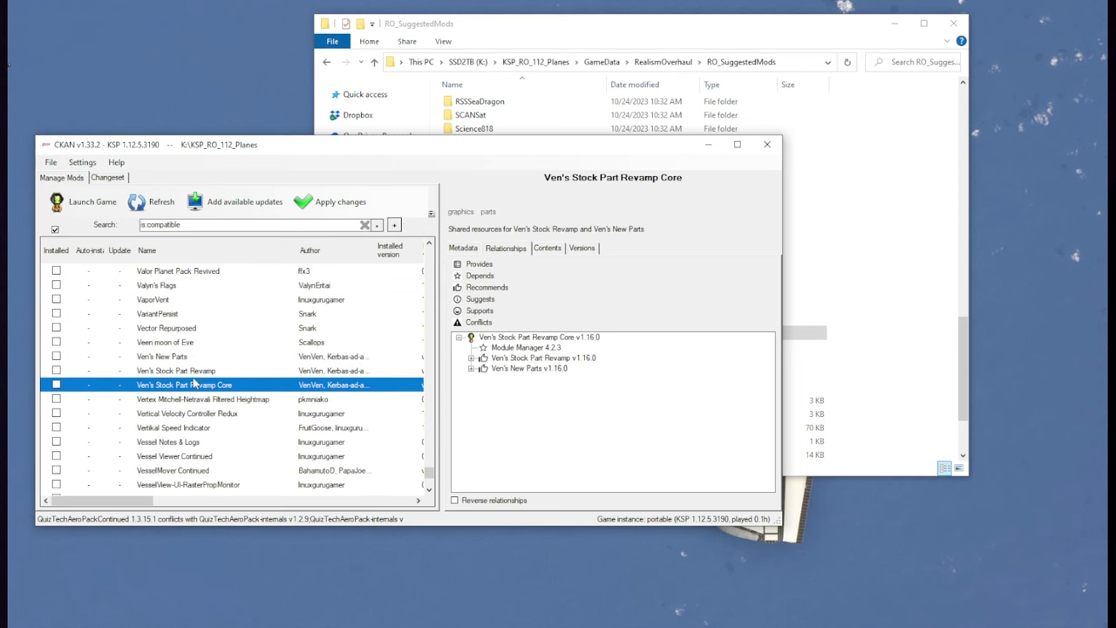
{"action": "left_click", "coordinate": [195, 370]}
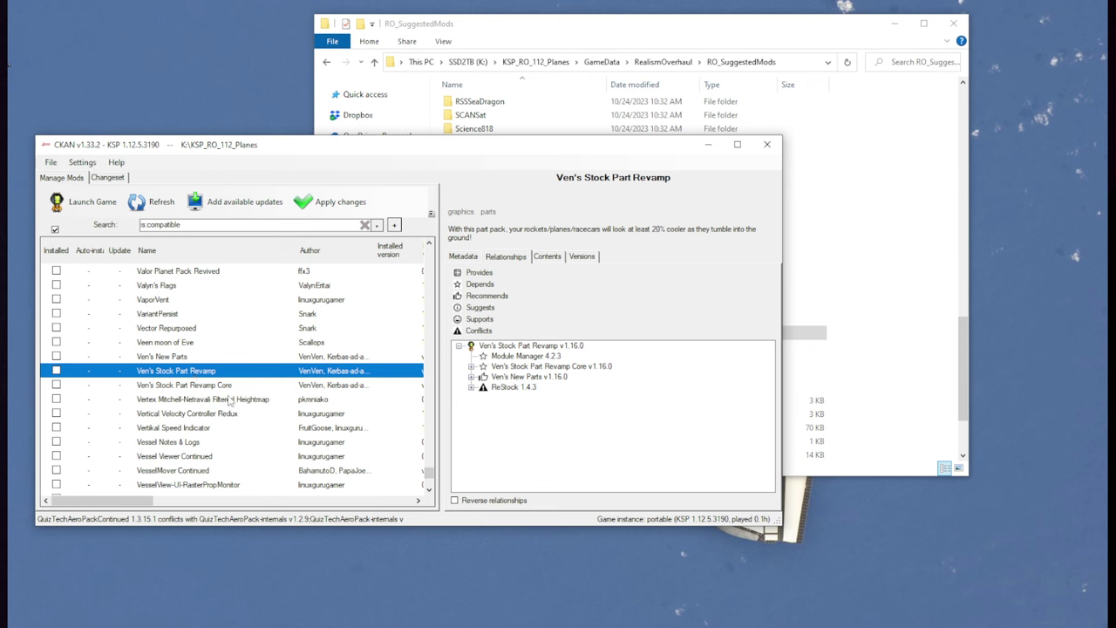
{"action": "left_click", "coordinate": [518, 388]}
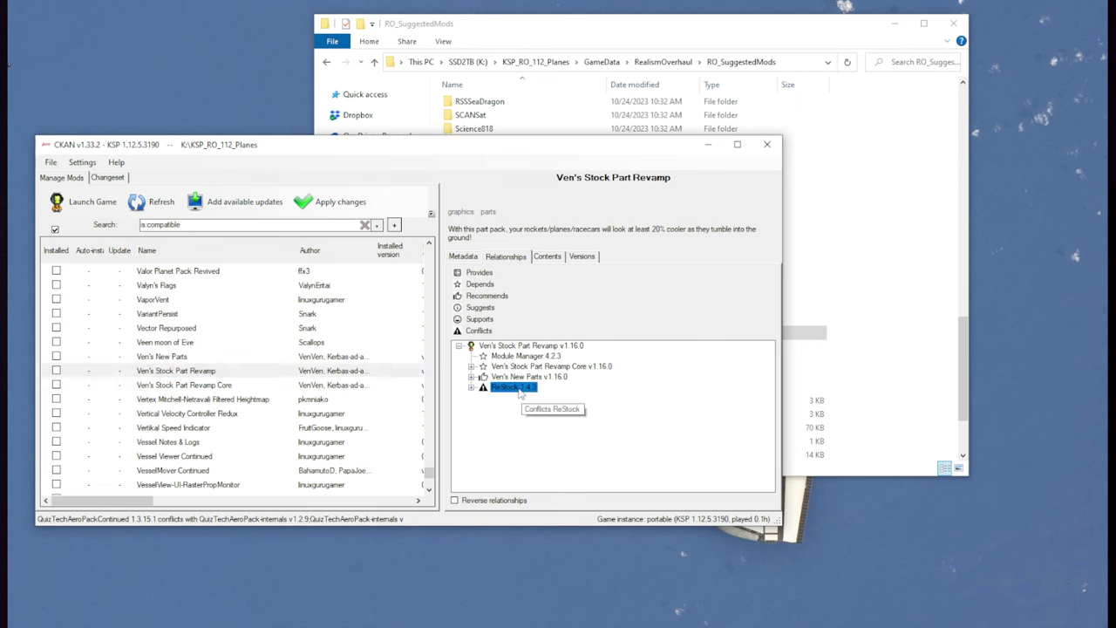
{"action": "left_click", "coordinate": [167, 400]}
{"action": "scroll", "coordinate": [259, 407], "scroll_direction": "down", "scroll_amount": 1}
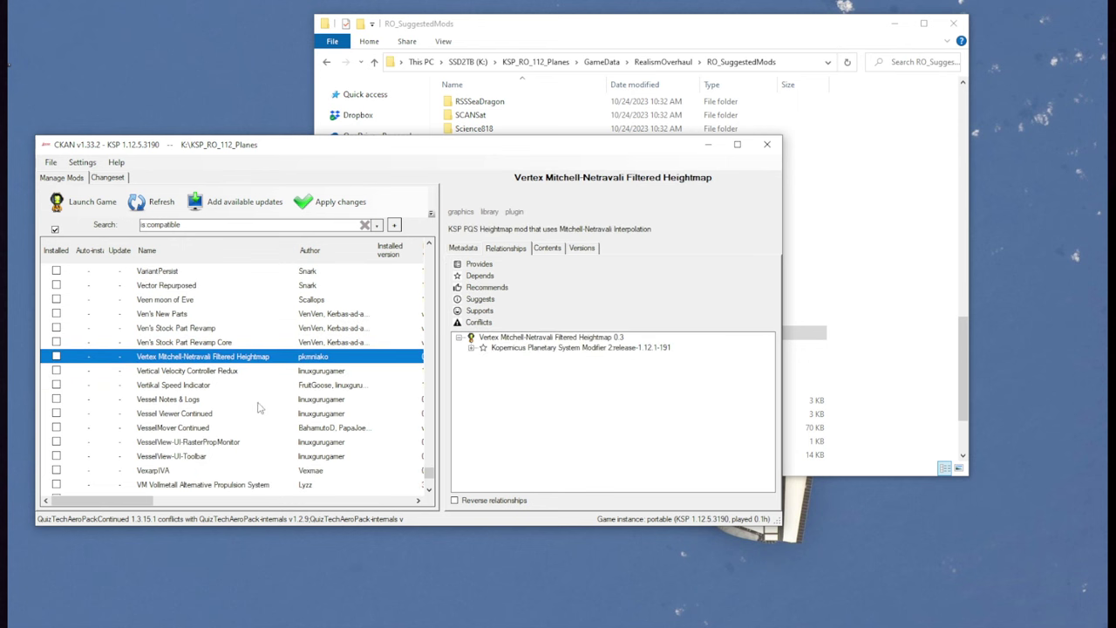
{"action": "left_click", "coordinate": [205, 372]}
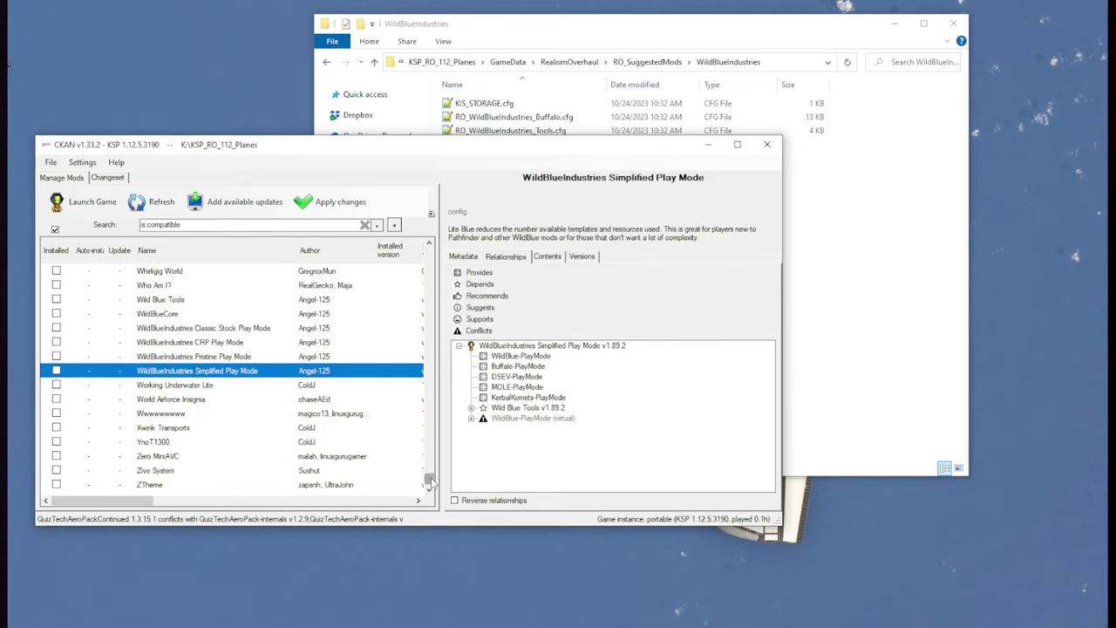
Step: Return the mod list to its first entries and shift the CKAN window slightly down and left
{"action": "left_click_drag", "start_coordinate": [428, 480], "coordinate": [400, 202]}
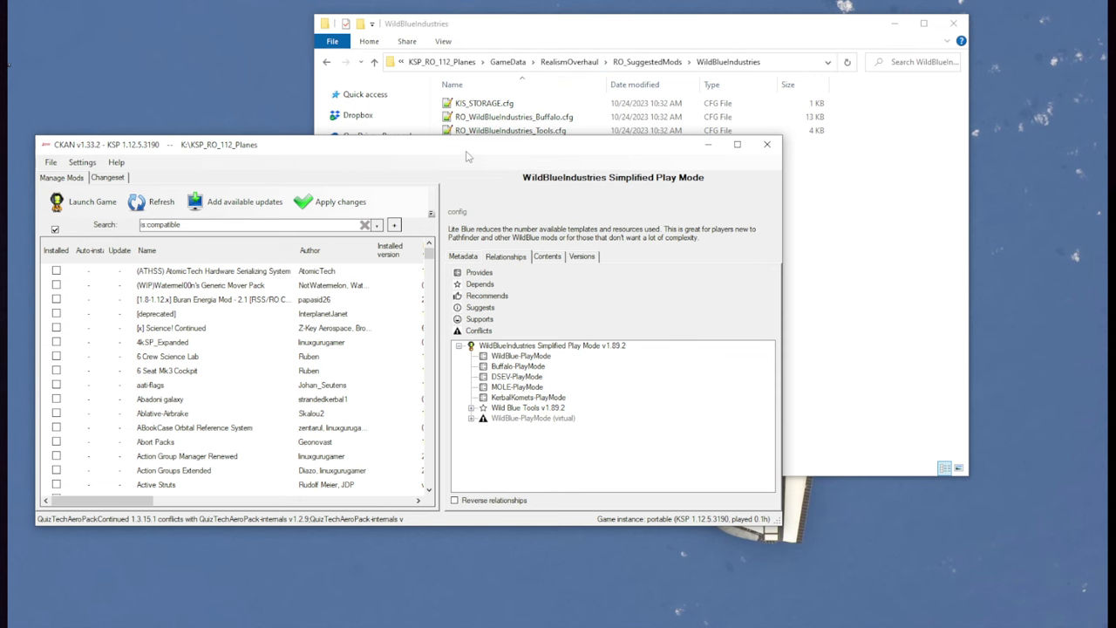
{"action": "left_click_drag", "start_coordinate": [468, 157], "coordinate": [454, 192]}
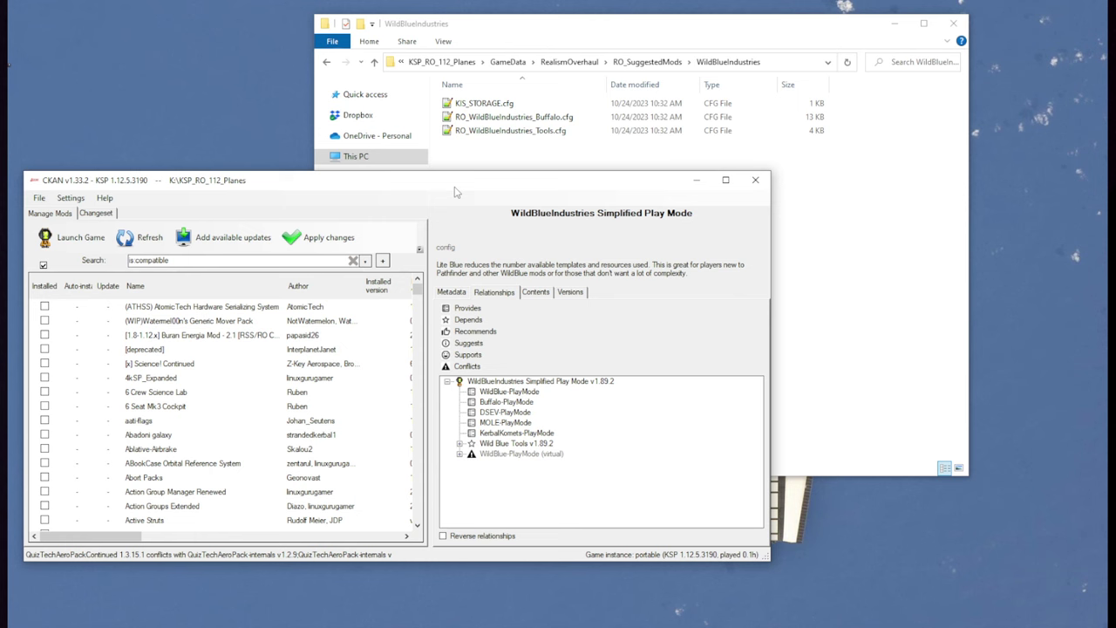
{"action": "left_click_drag", "start_coordinate": [454, 192], "coordinate": [461, 177]}
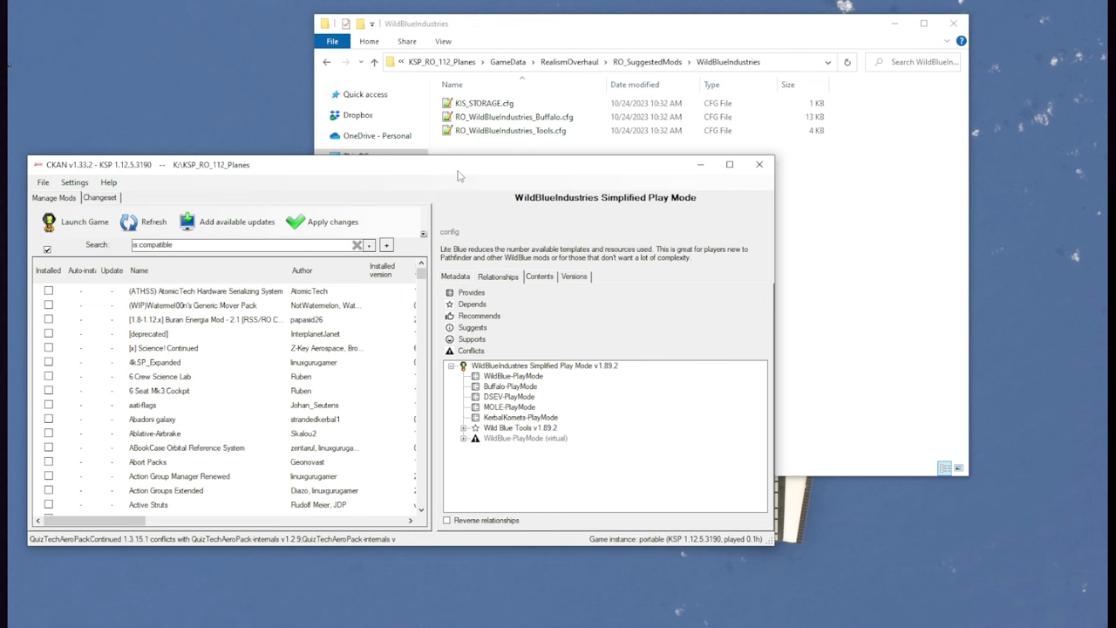
{"action": "mouse_move", "coordinate": [423, 276]}
{"action": "left_mouse_down"}
{"action": "mouse_move", "coordinate": [426, 345]}
{"action": "mouse_move", "coordinate": [429, 275]}
{"action": "left_mouse_up"}
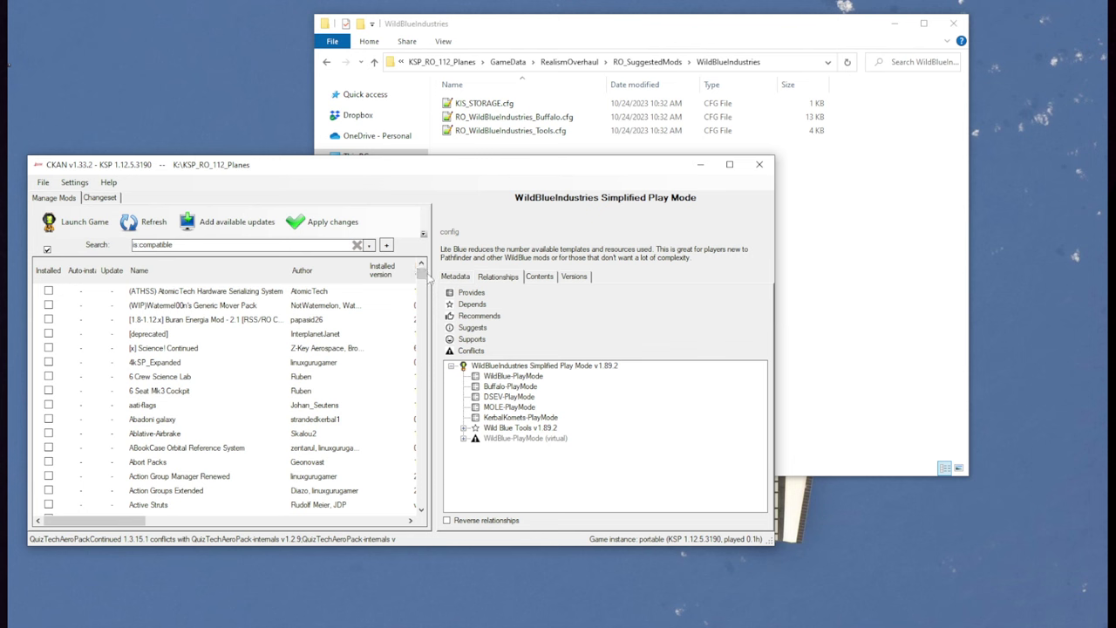